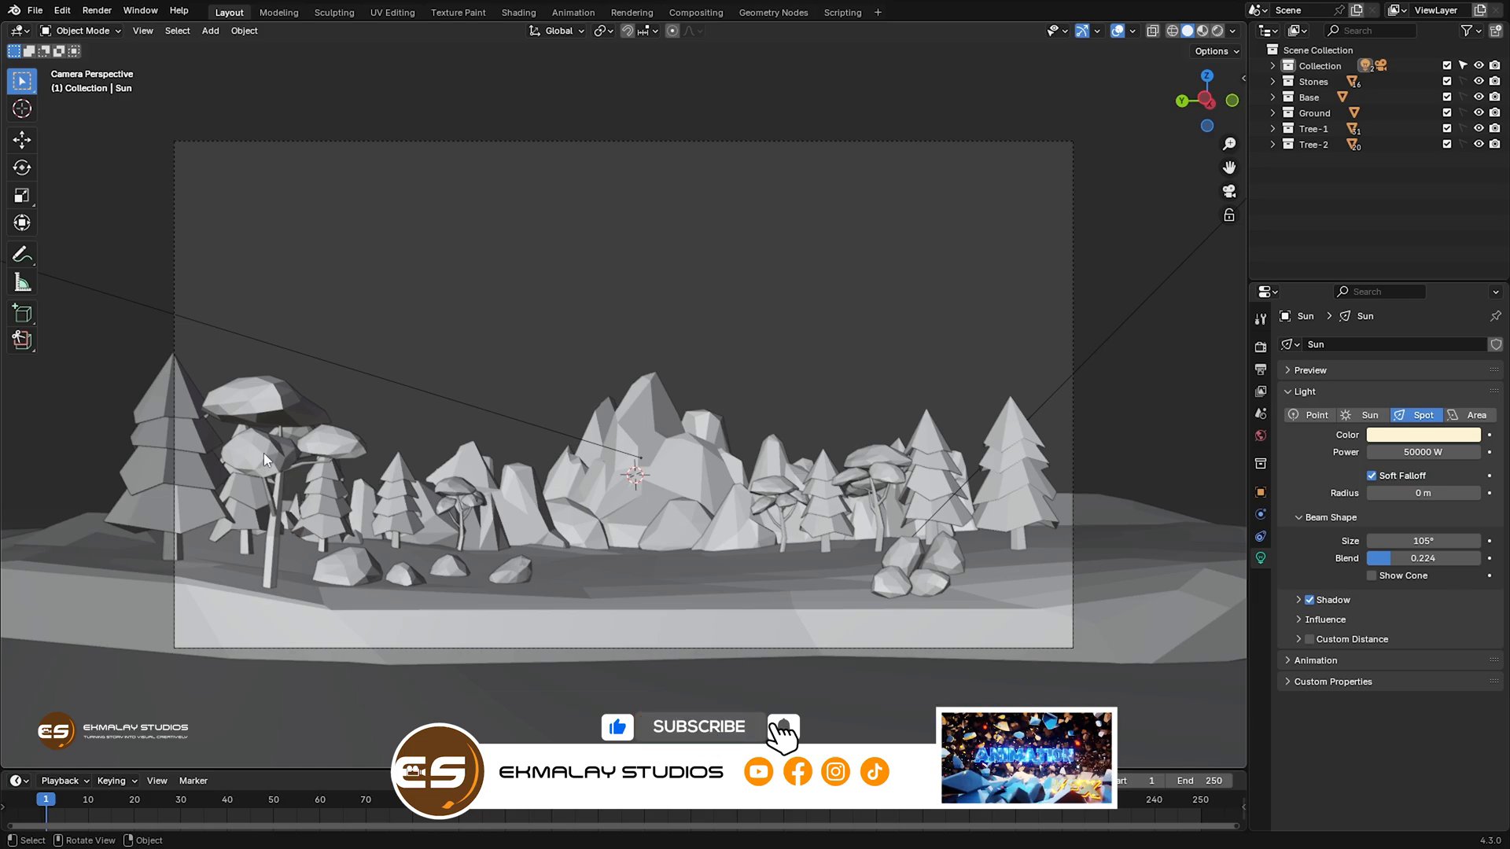
Switch the viewport to rendered shading and inspect the settings of the two spot lights, Sun and Sun.001.
left_click(1216, 32)
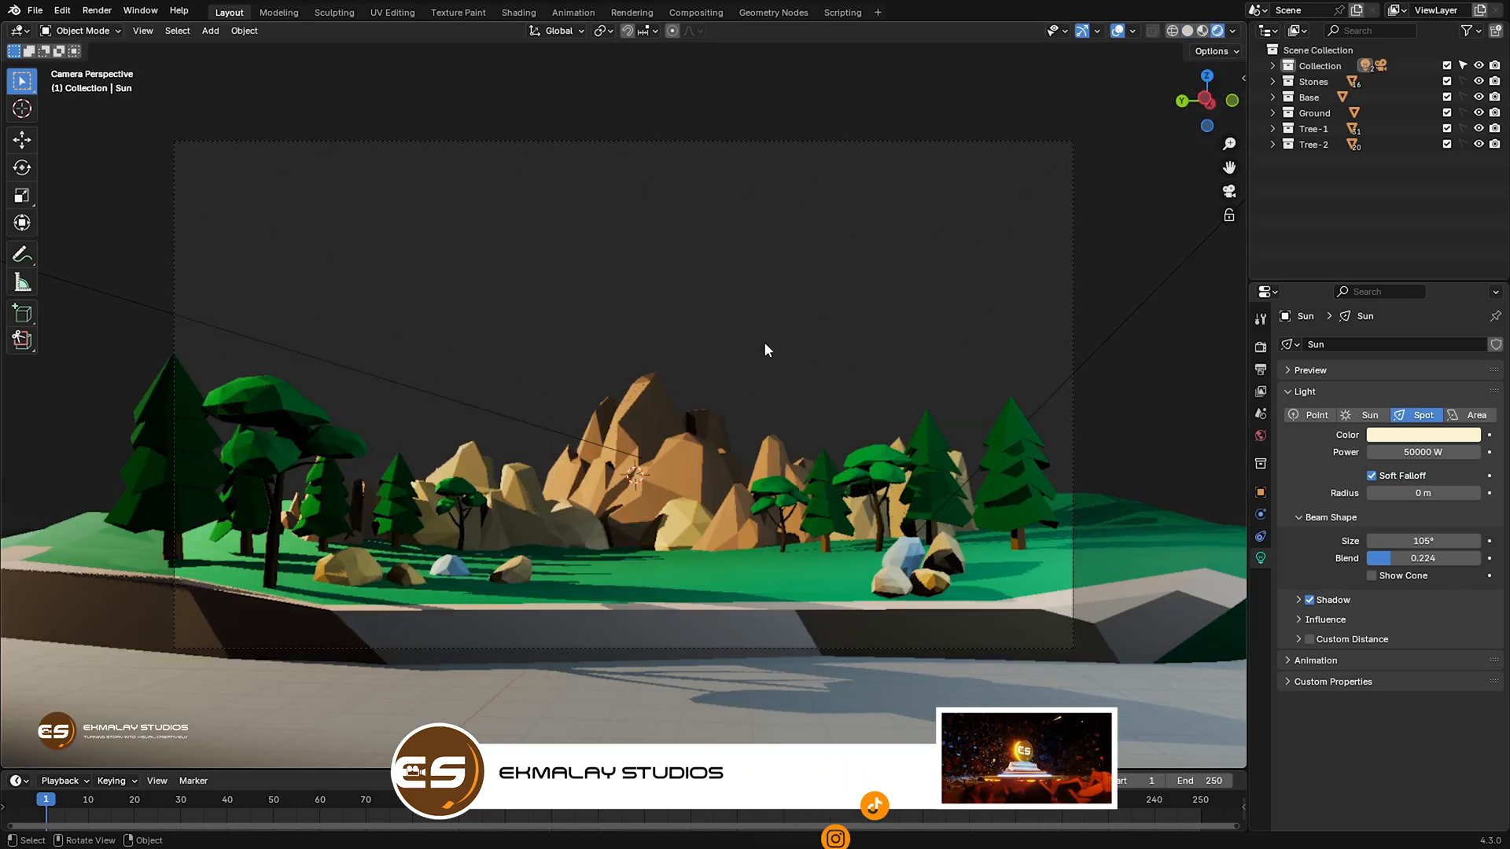
left_click(415, 395)
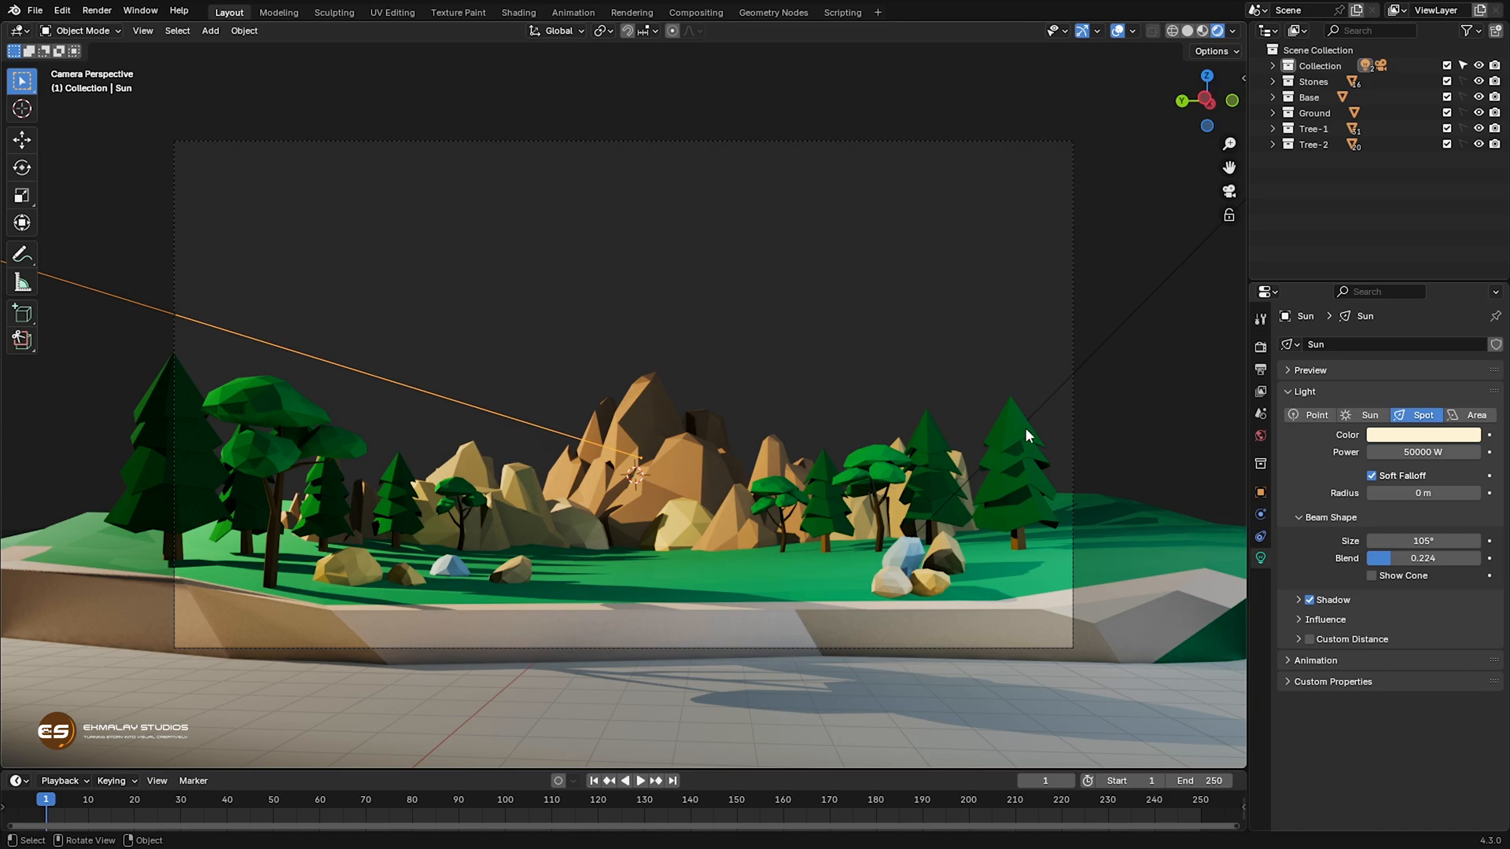
left_click(1047, 405)
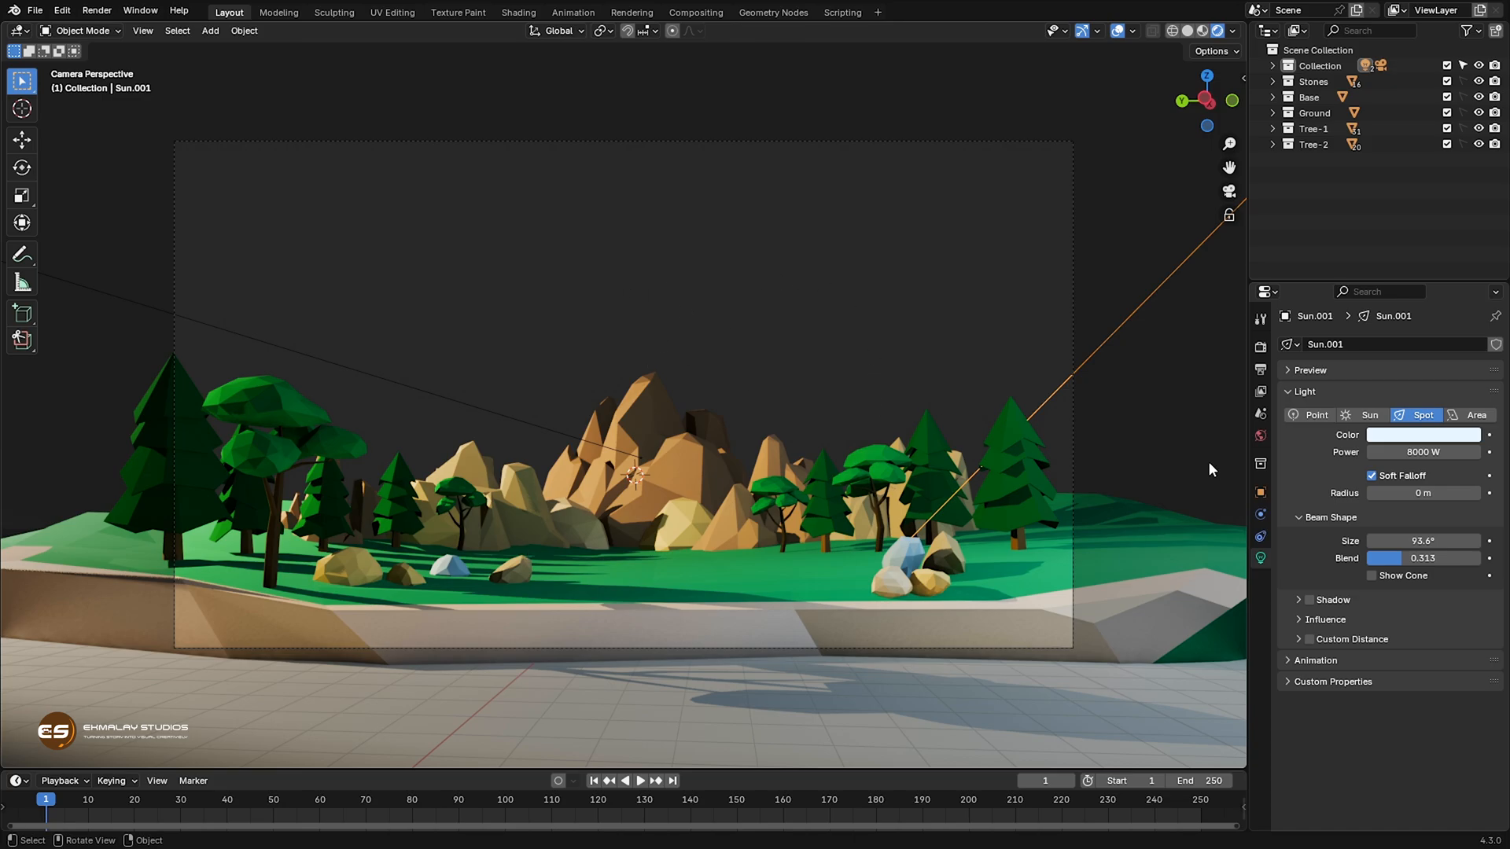
Display the World properties and the Shading workspace, with its viewport set to the camera view in rendered shading.
left_click(1262, 437)
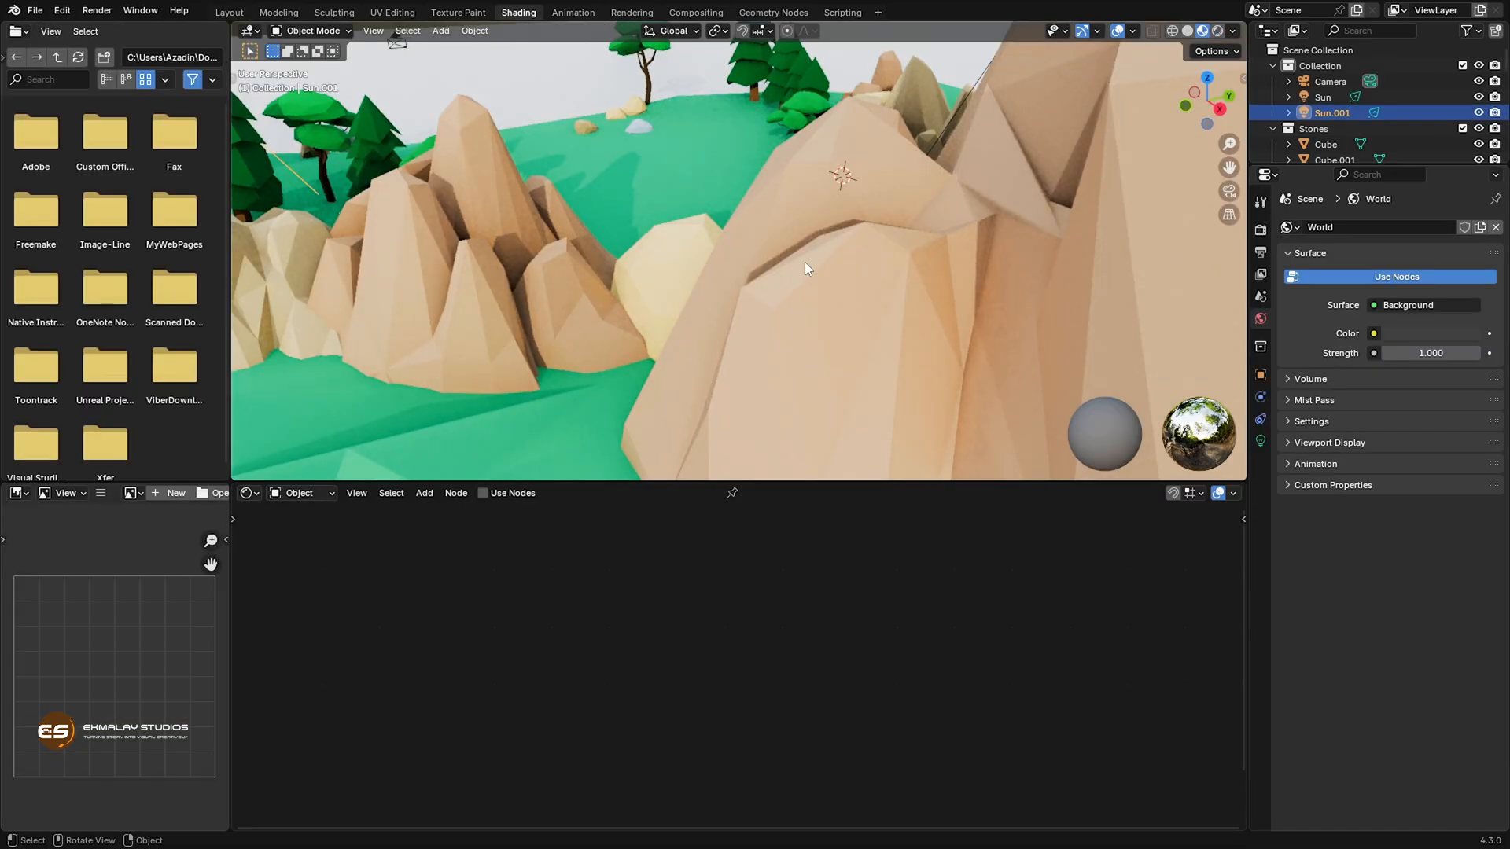
key("KP_0")
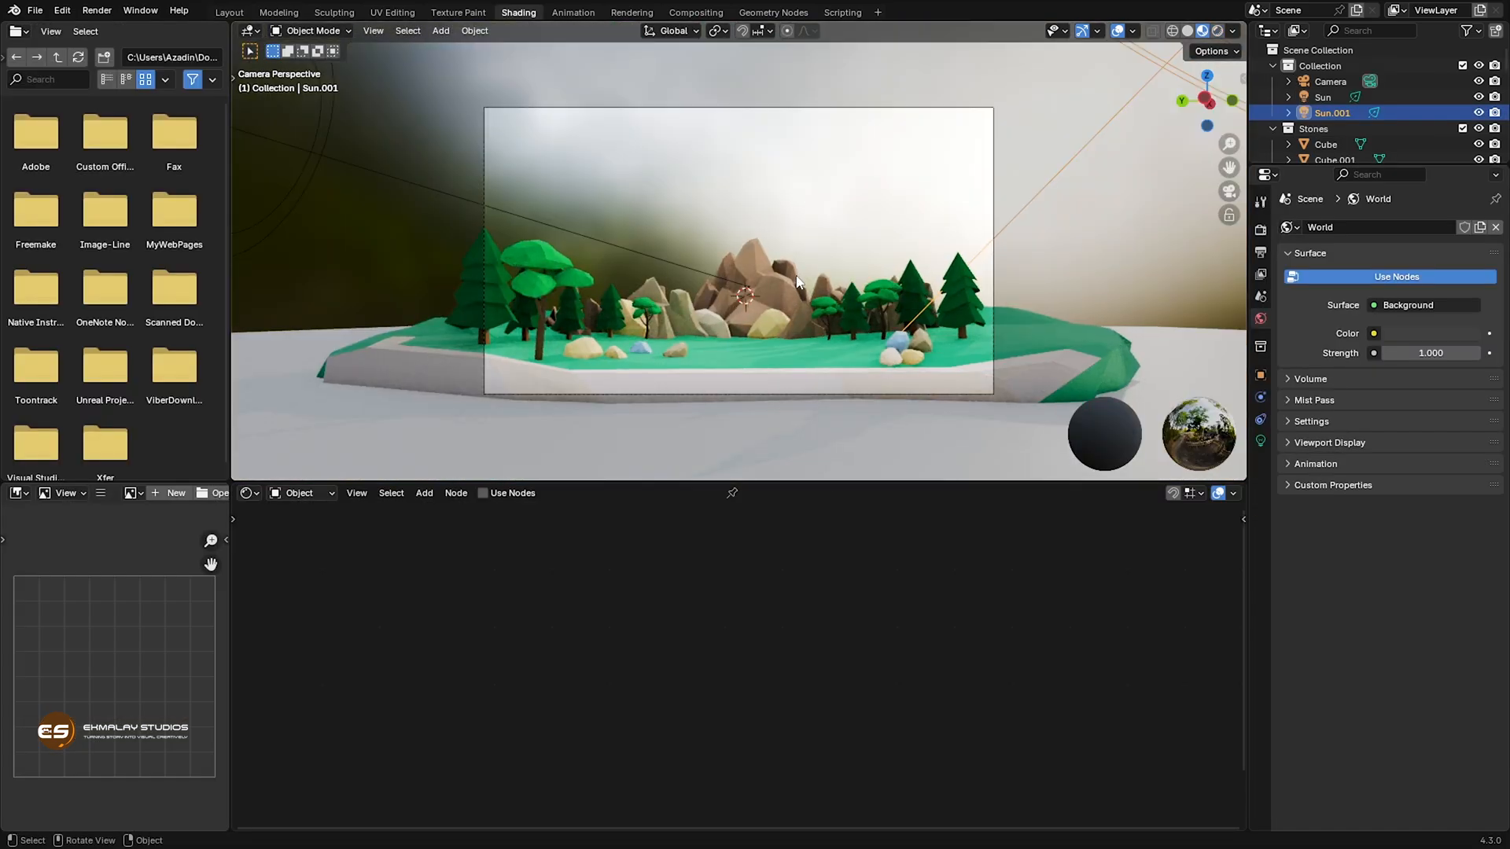
left_click(1217, 31)
scroll(914, 312, "up", 1)
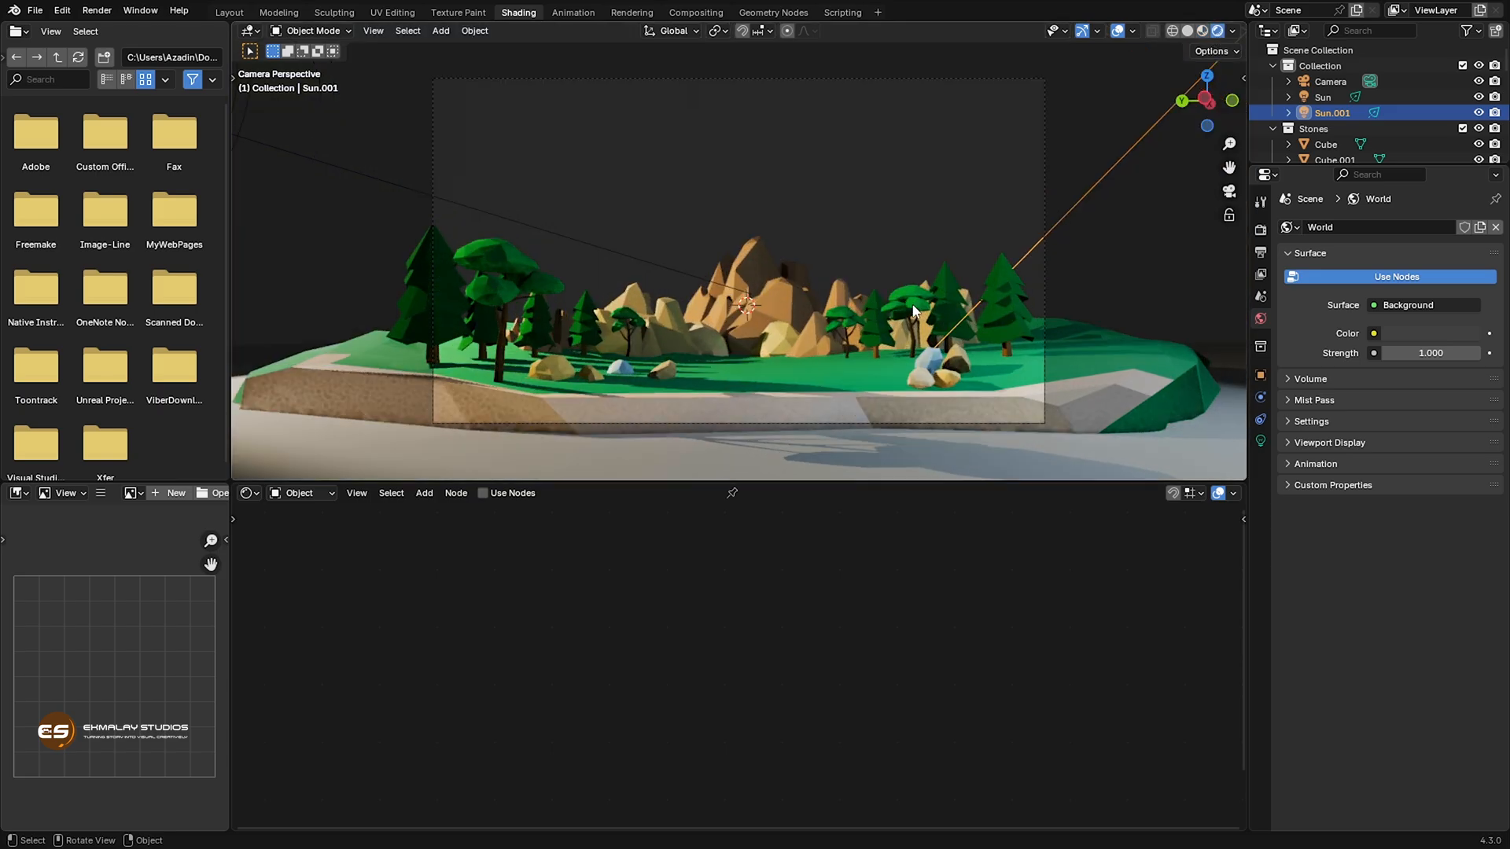
Set the shader editor to the World shader type and arrange the Background and World Output nodes closer together.
left_click(311, 495)
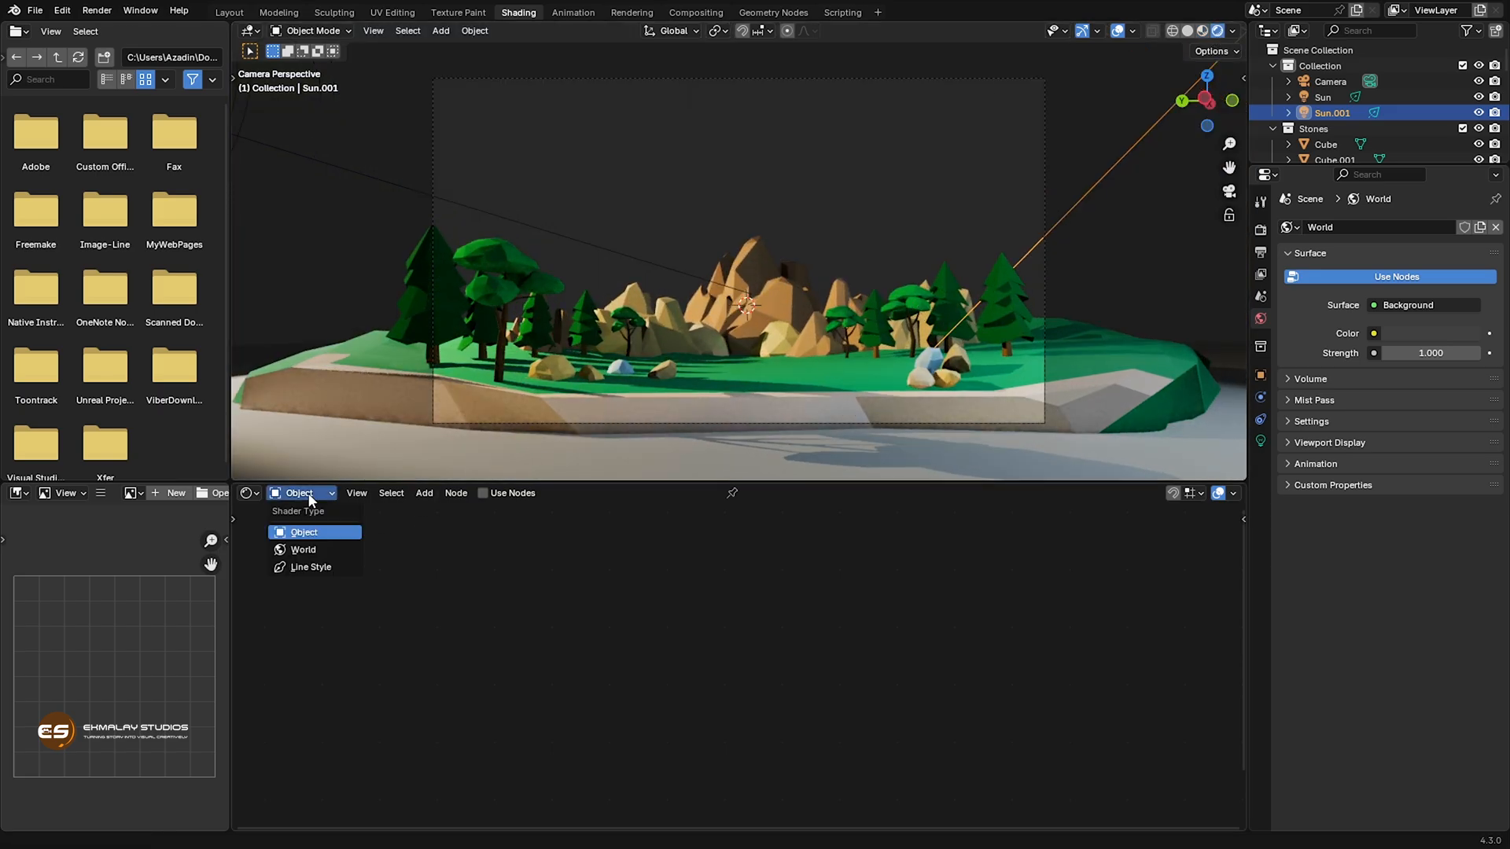
left_click(304, 550)
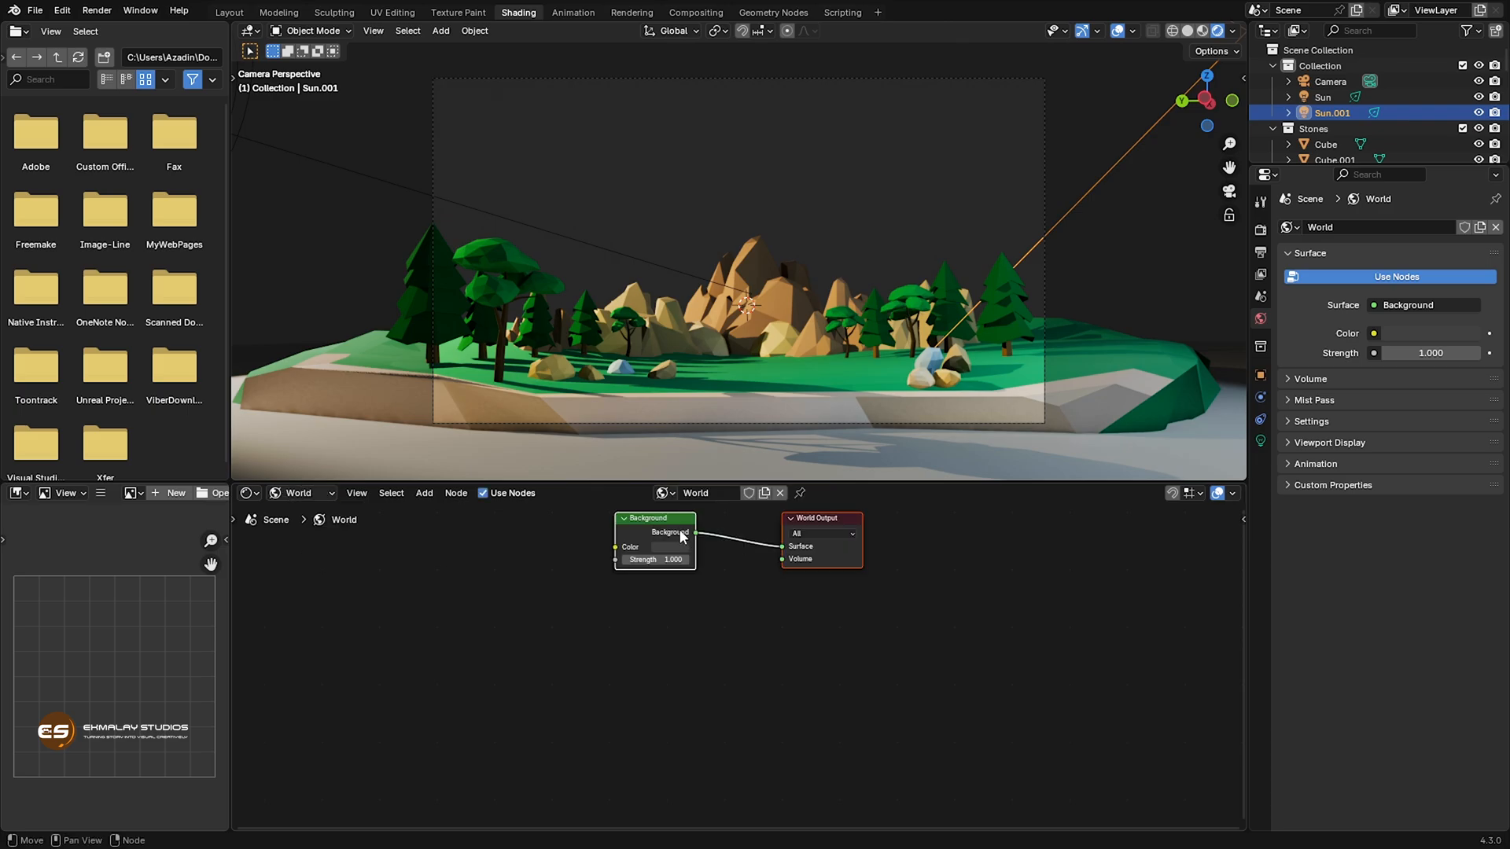
left_click_drag(678, 519, 726, 578)
left_click(826, 564)
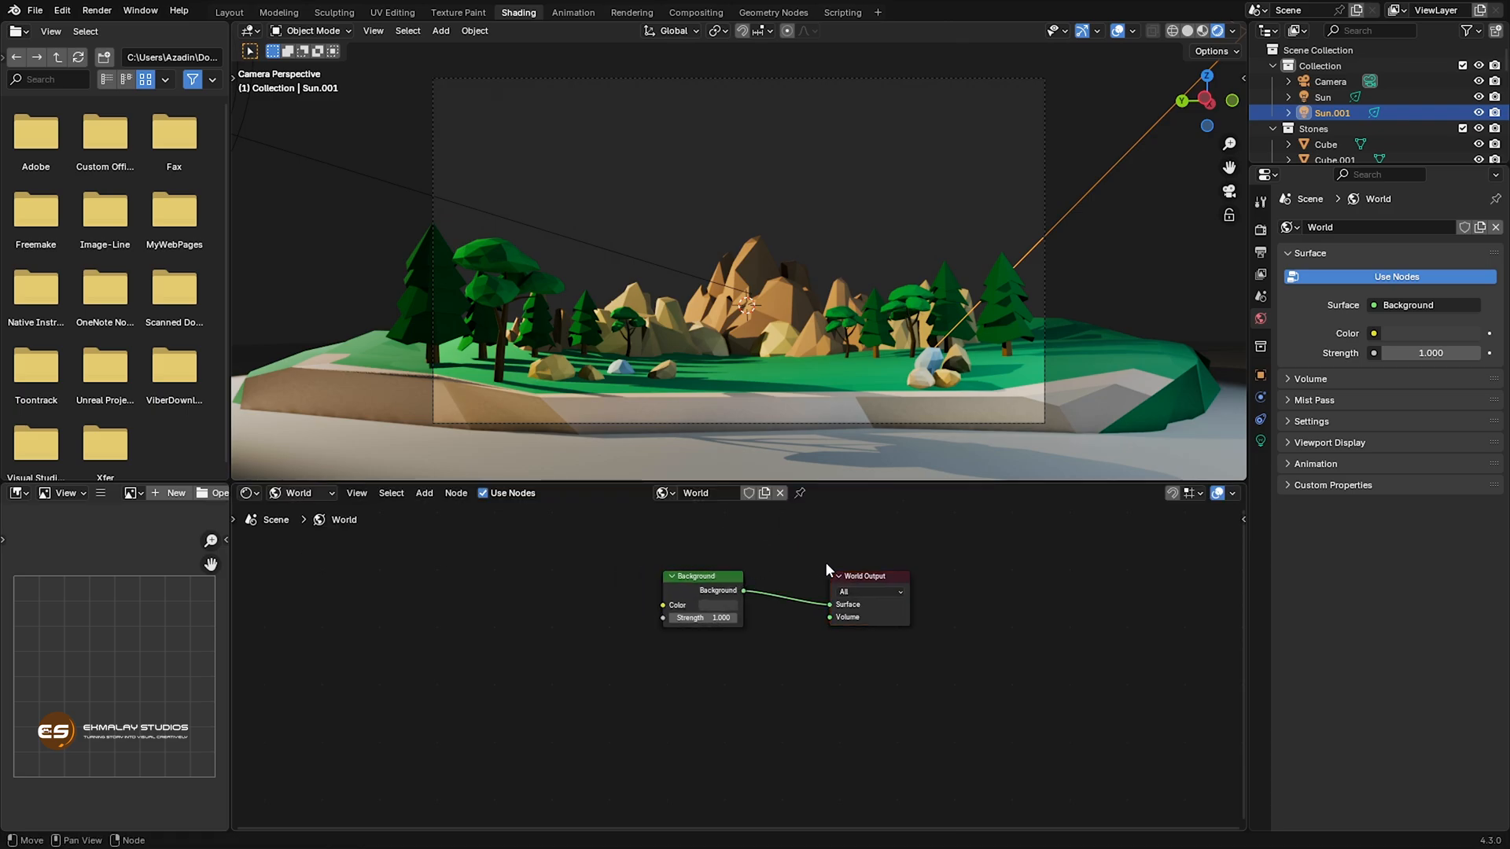
left_click_drag(859, 582, 836, 569)
left_click_drag(733, 577, 767, 572)
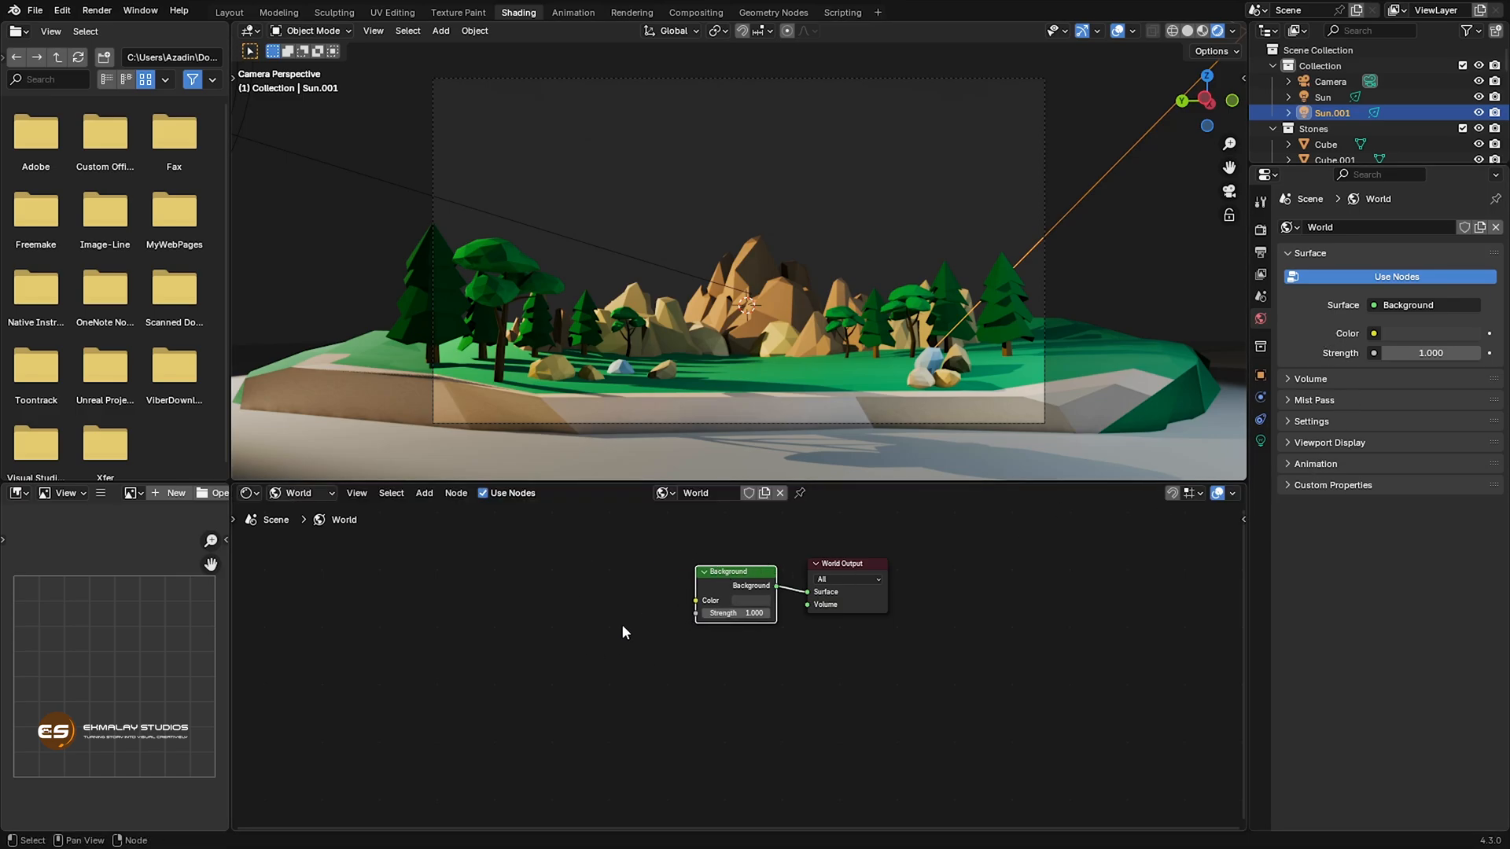
left_click(949, 660)
Assign a Sky Texture to the color of the world's Background shader.
left_click(1375, 335)
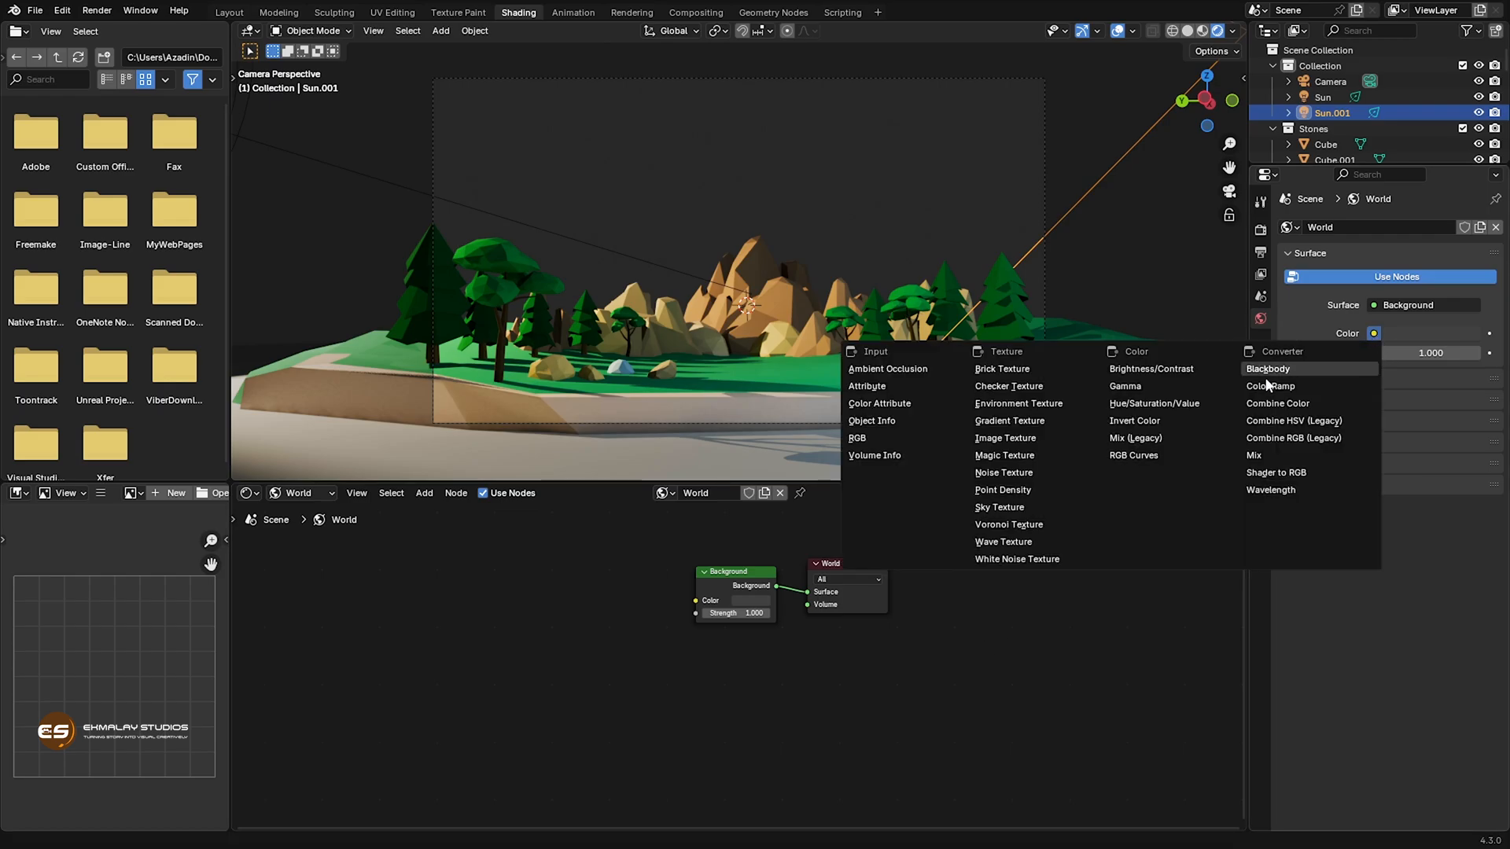
left_click(1015, 510)
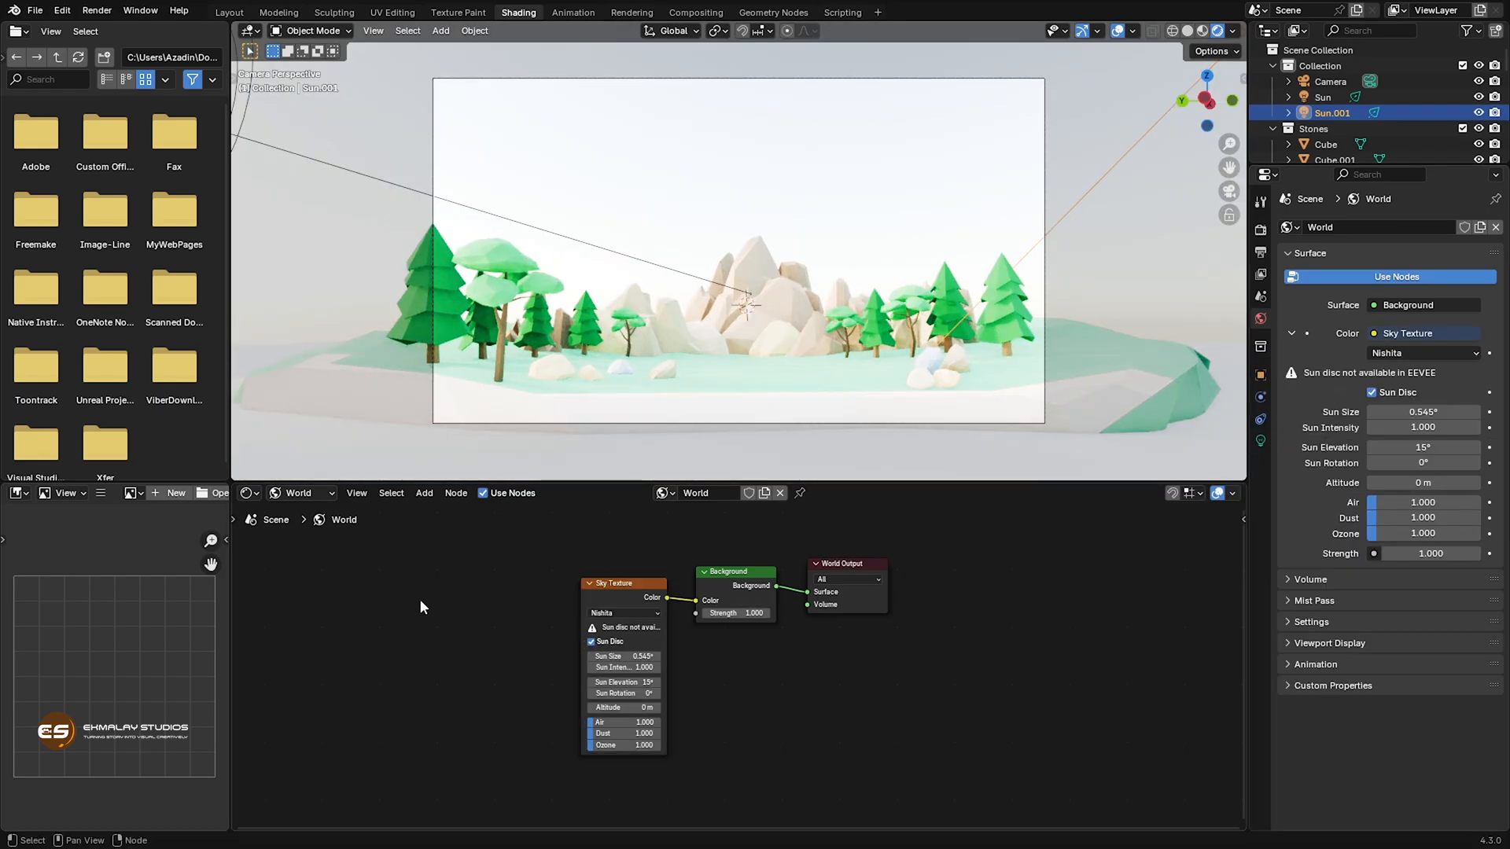
key("shift+a")
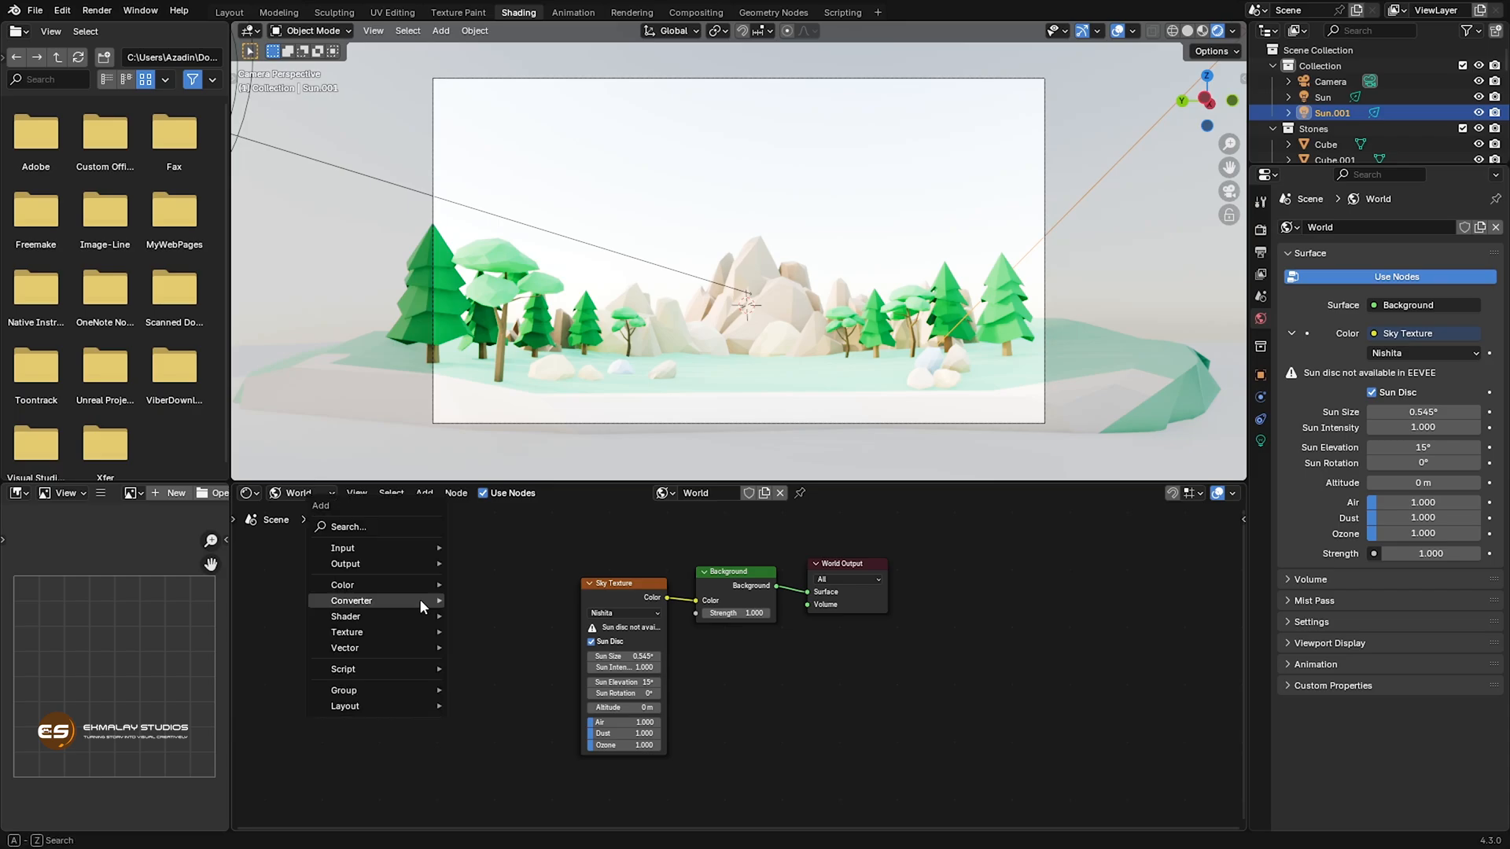
mouse_move(404, 634)
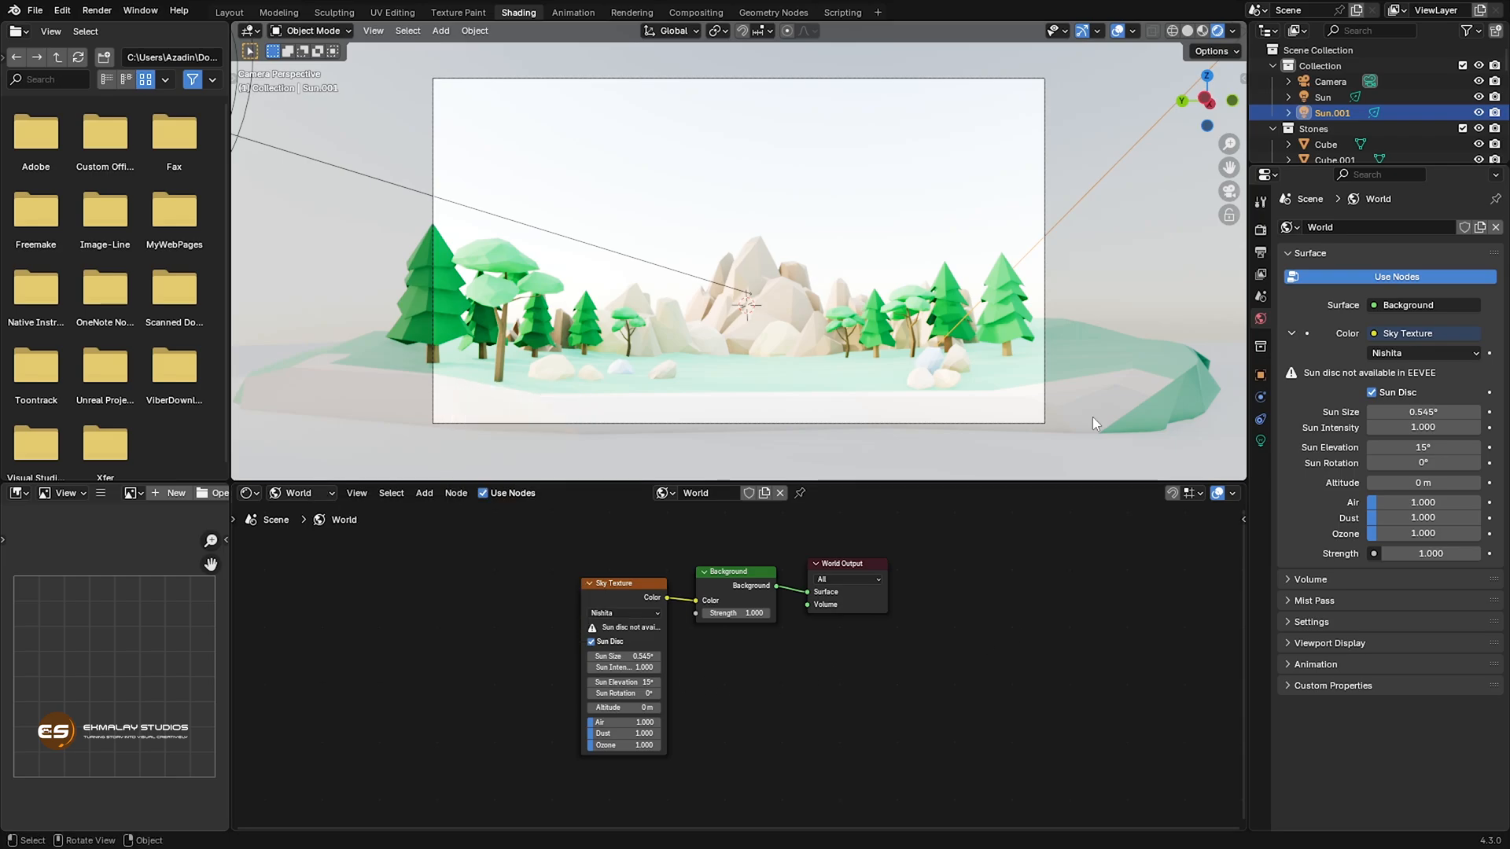
Start the Shortcut VUr key display in the 3D viewport and leave the viewport sidebar hidden.
key("n")
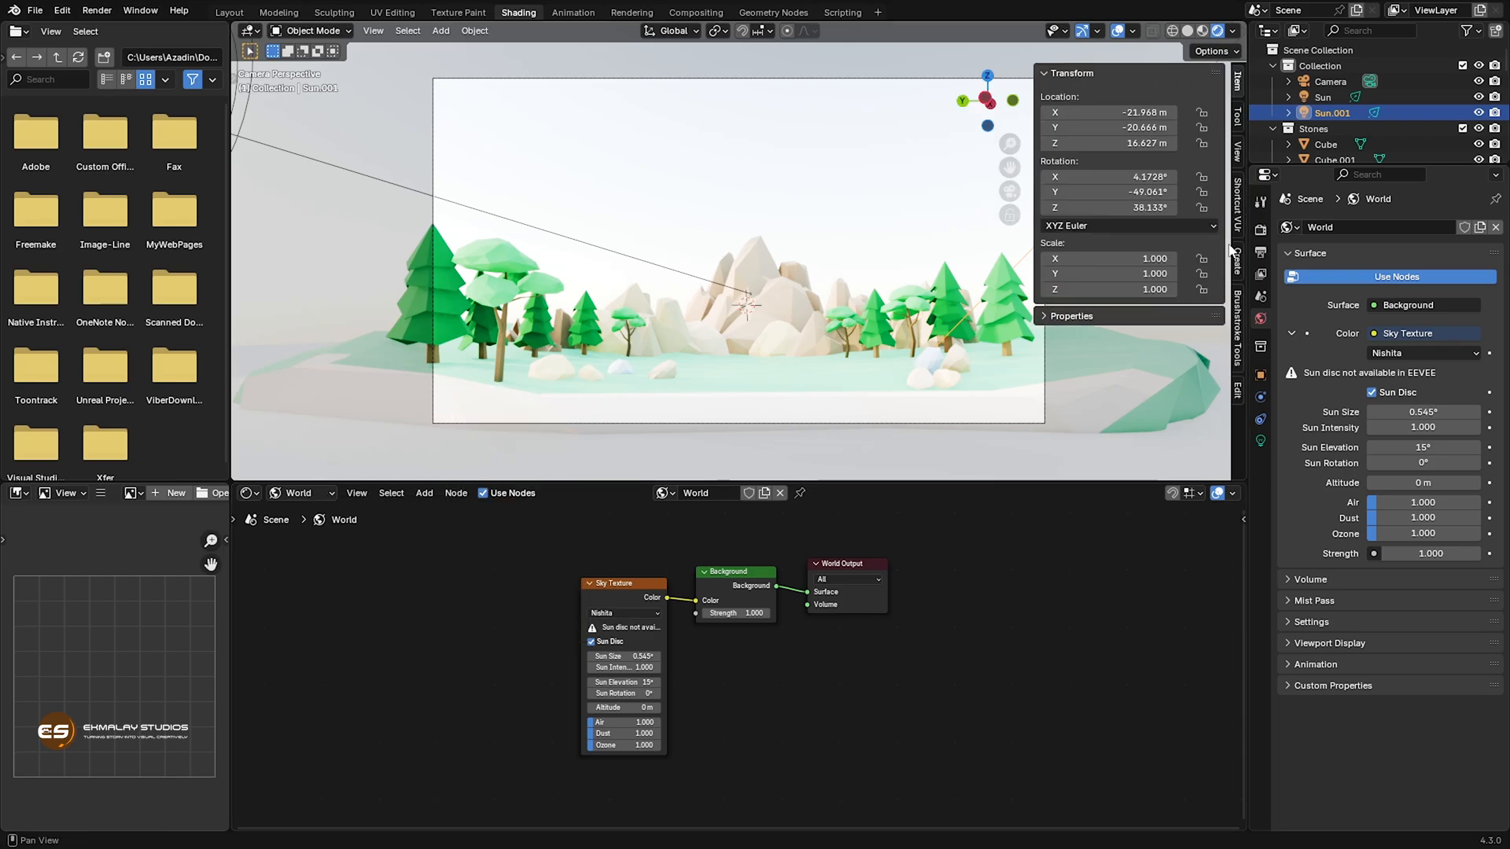
left_click(1238, 206)
left_click(1136, 96)
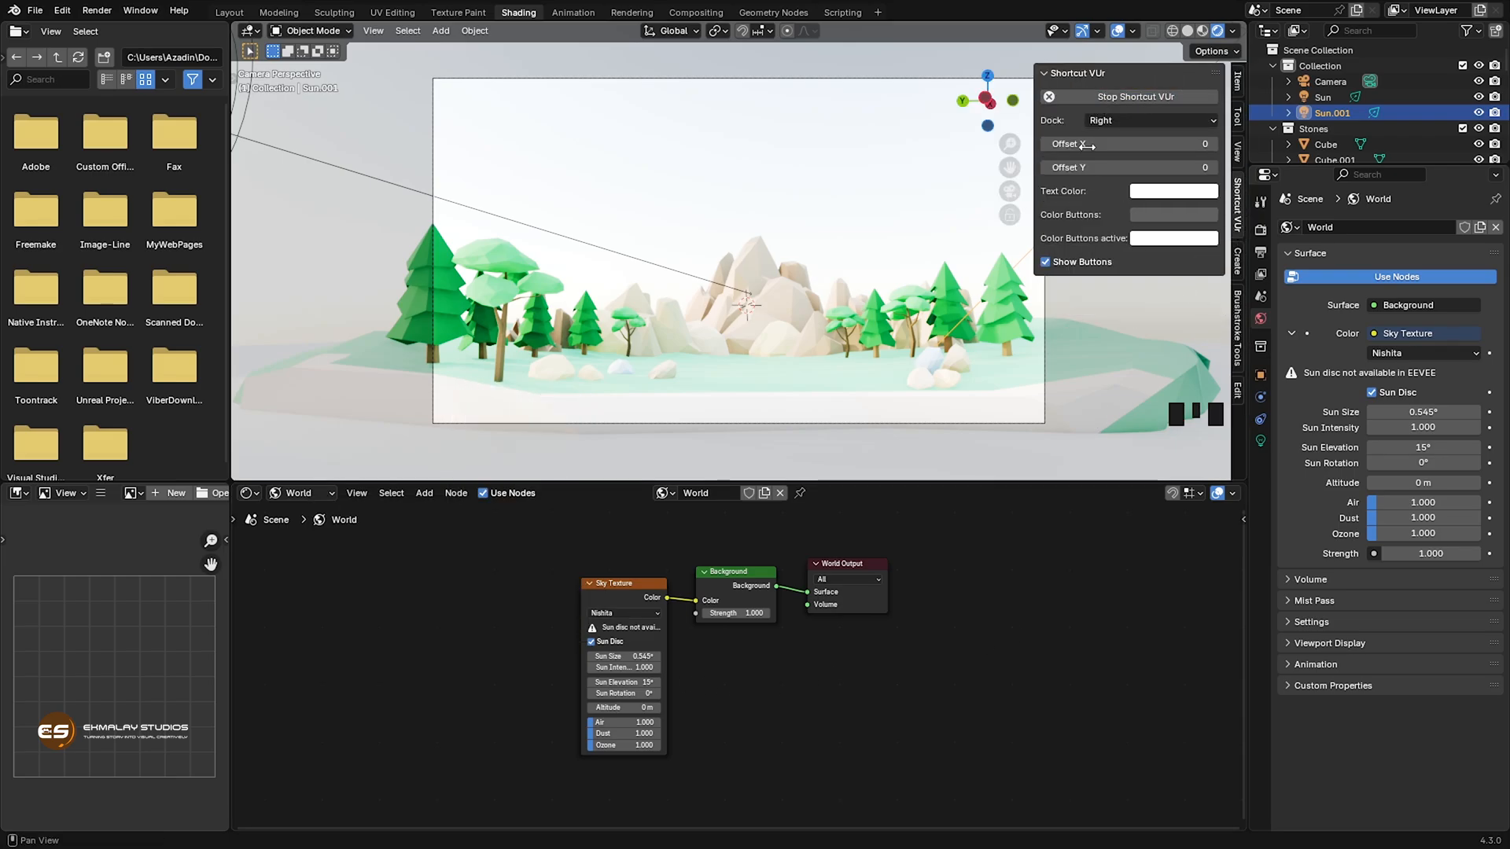
key("n")
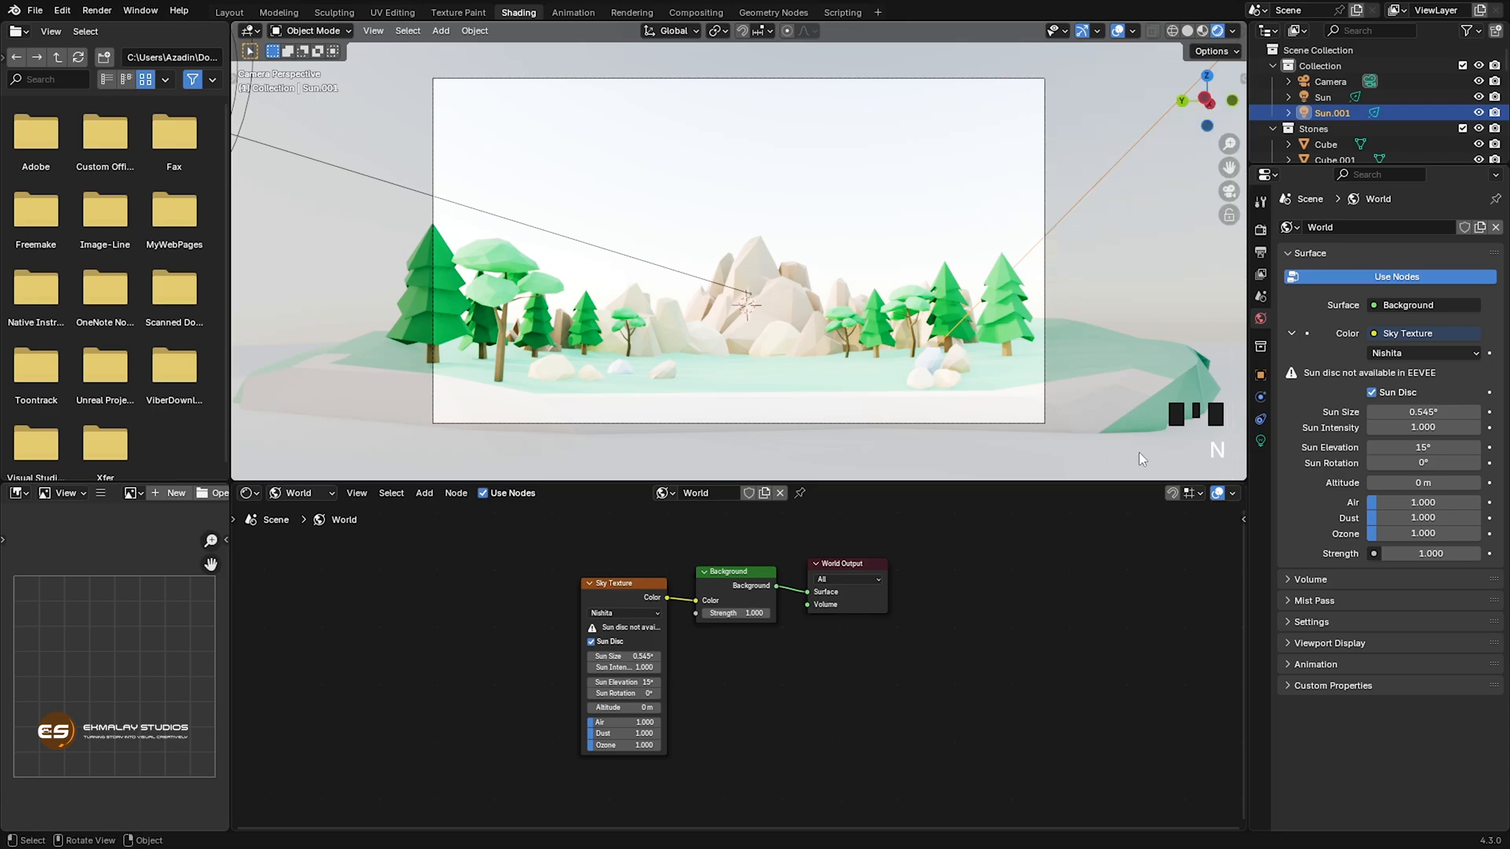
Move the Sky Texture, Background and World Output nodes together further right in the node graph.
left_click(626, 584)
left_click_drag(625, 584, 850, 595)
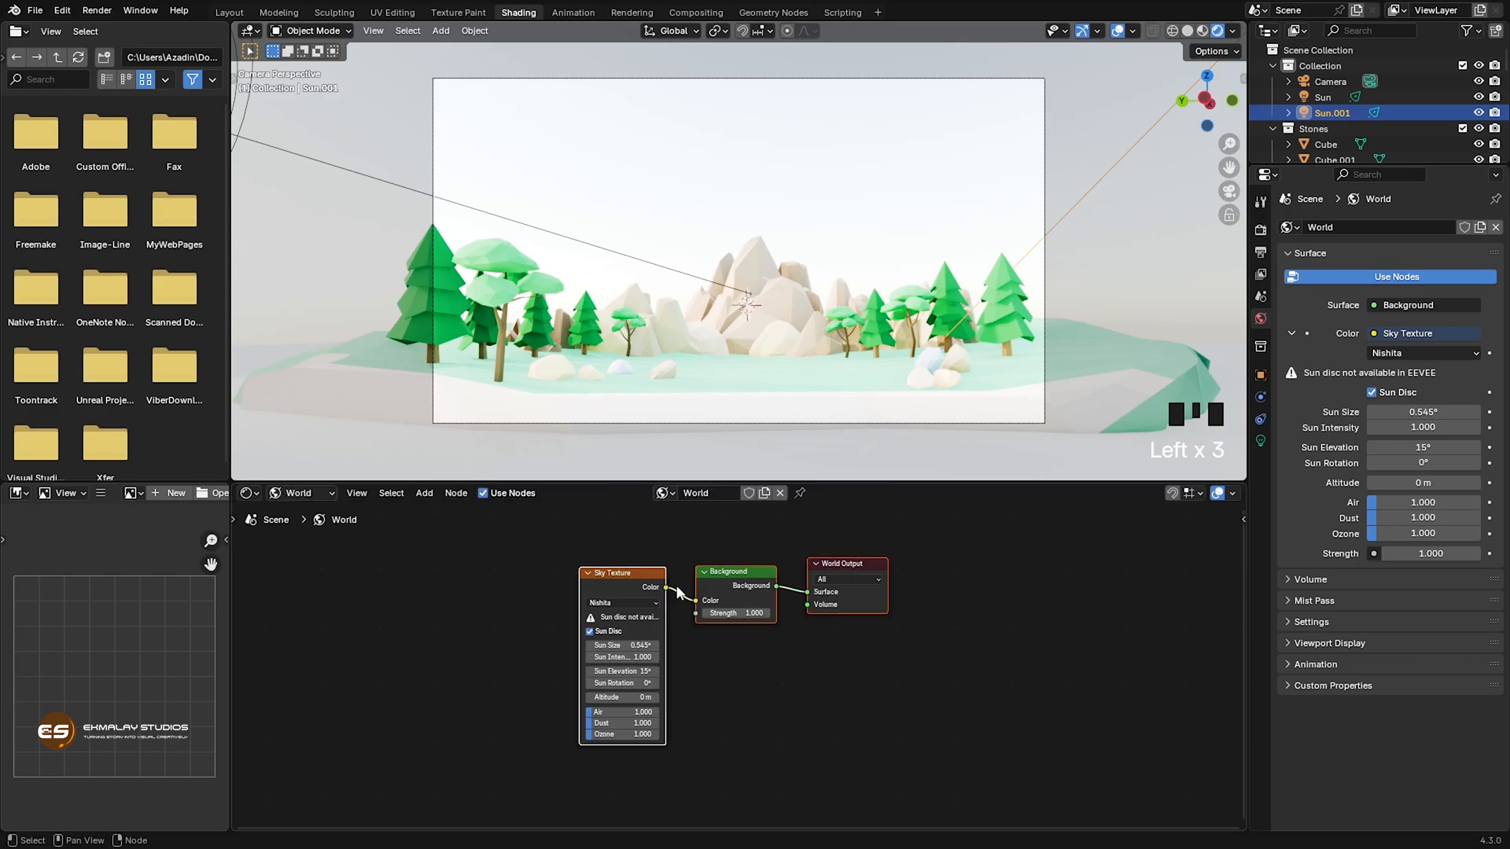
left_click(651, 580)
left_click_drag(651, 579, 765, 573)
left_click(800, 634)
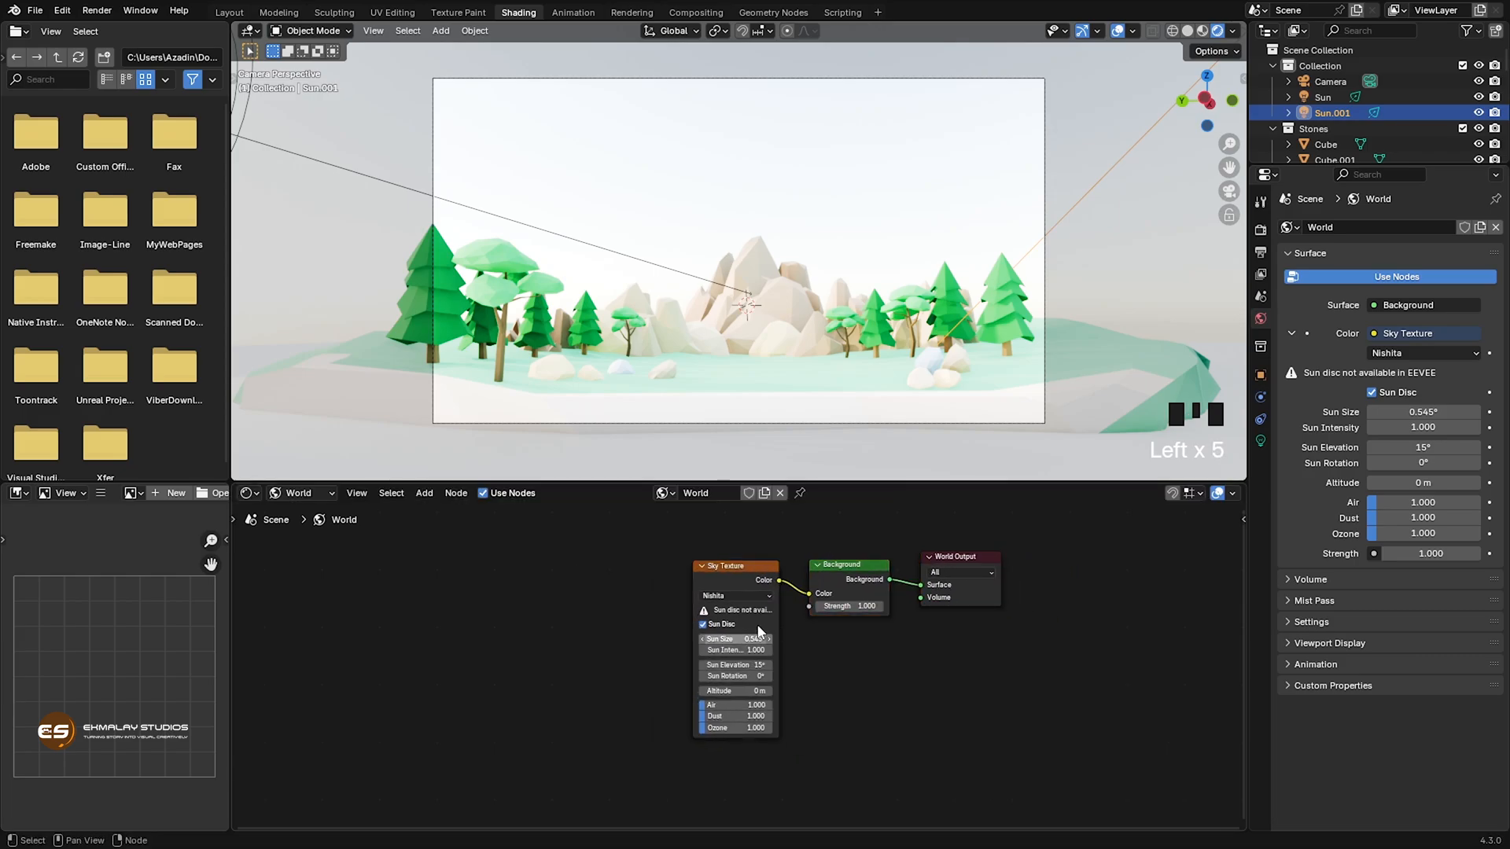
Set the Sky Texture's sky type to Hosek / Wilkie and space the Sky Texture and Background nodes apart.
left_click(732, 601)
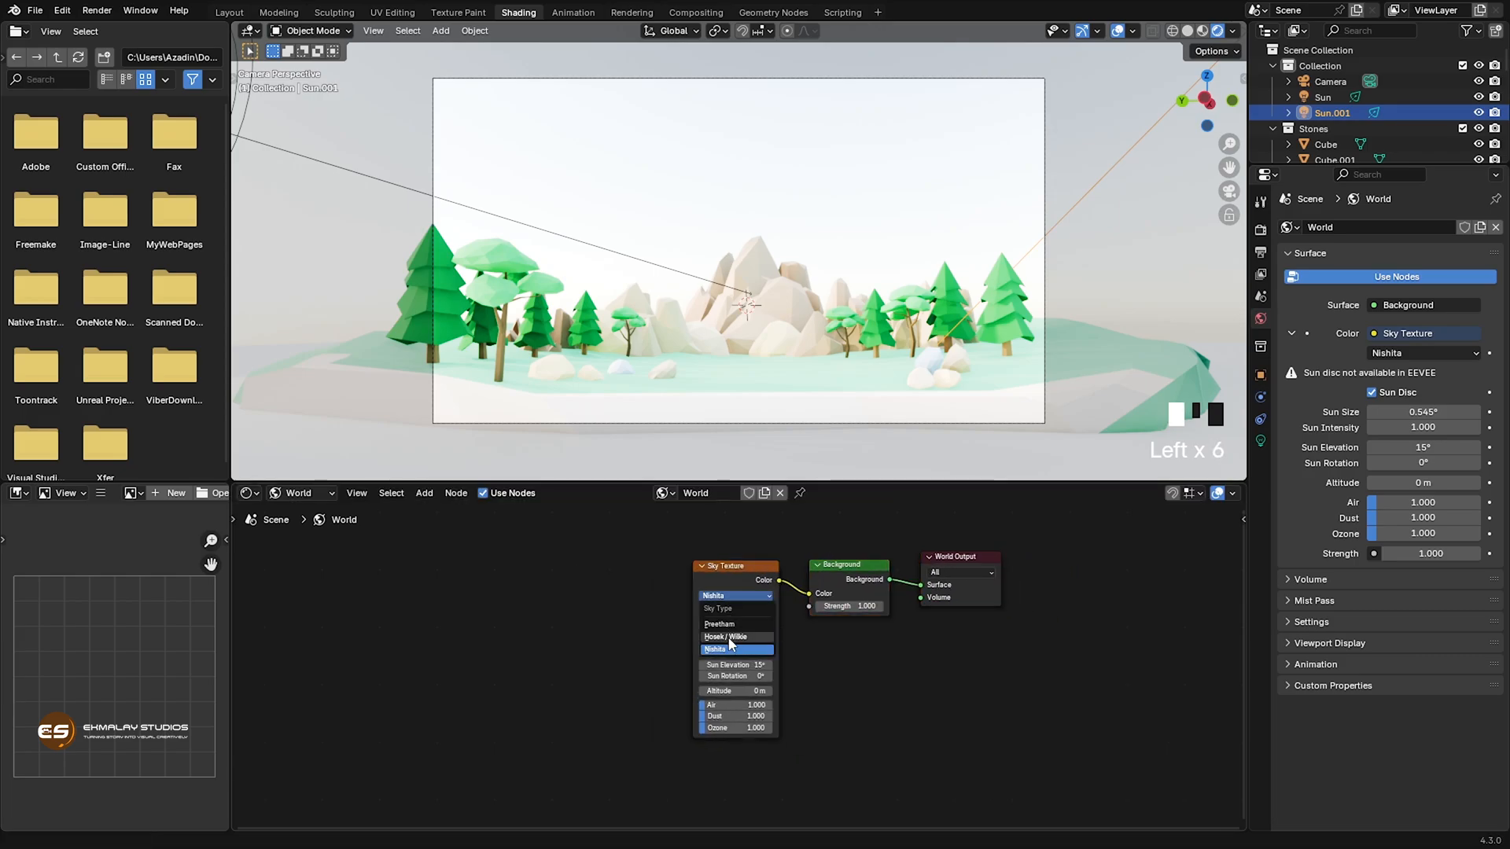
left_click(728, 637)
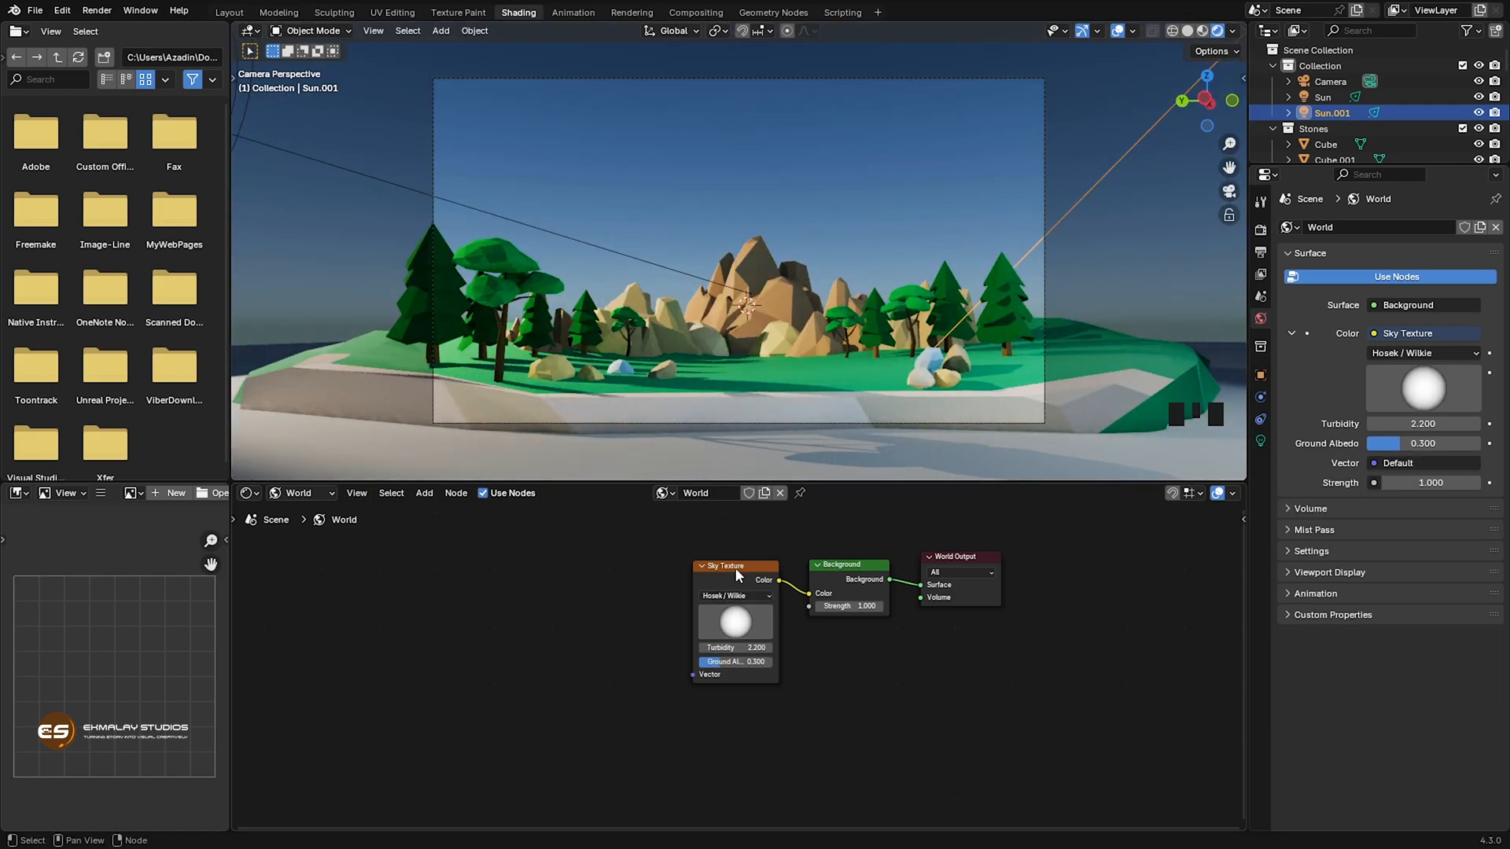
mouse_move(735, 565)
left_mouse_down()
mouse_move(693, 566)
mouse_move(721, 579)
left_mouse_up()
left_click(849, 582)
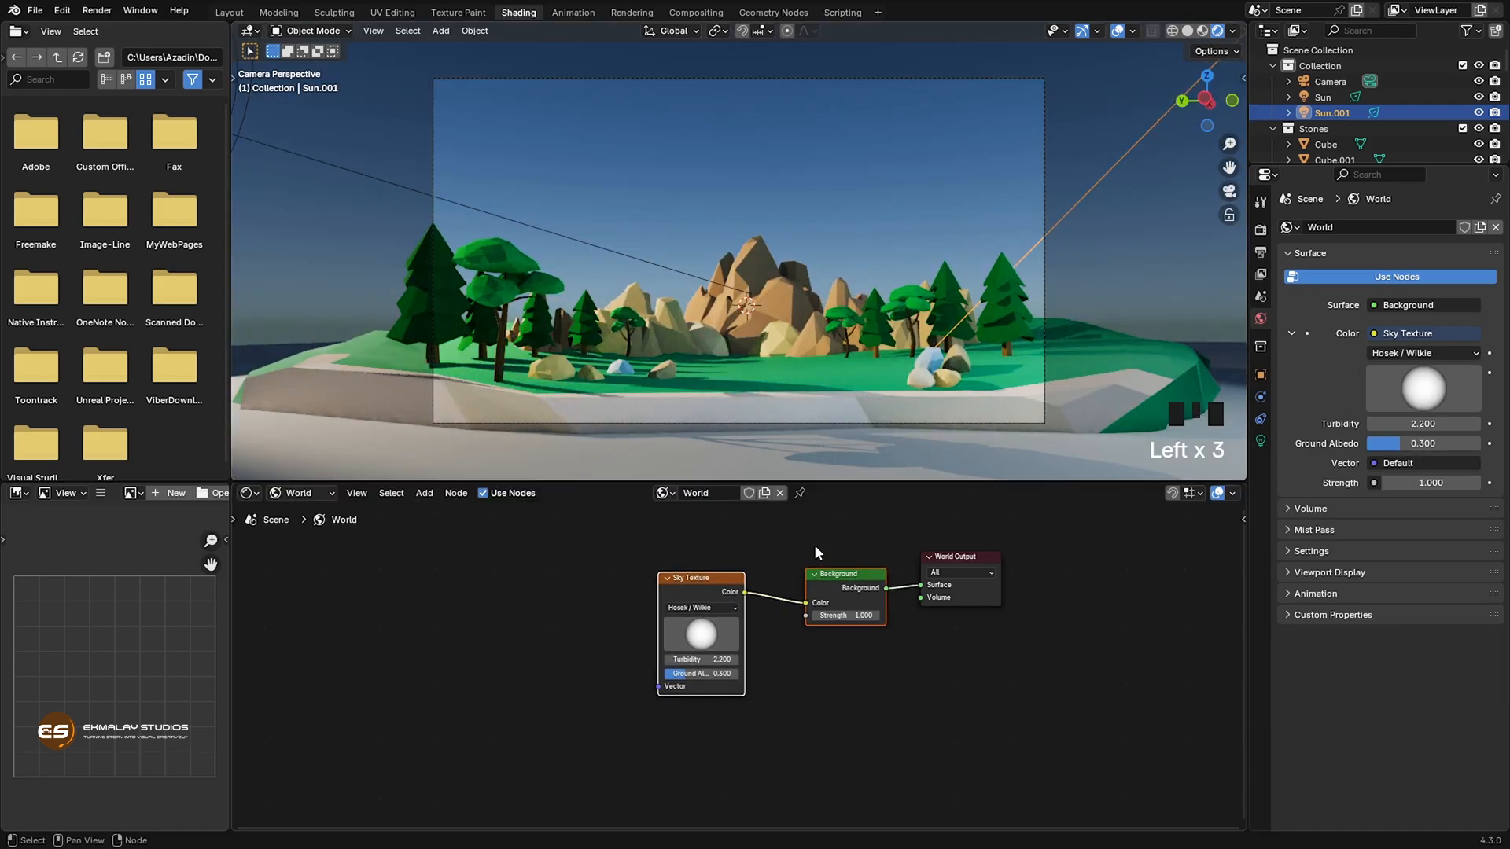
left_click(814, 546)
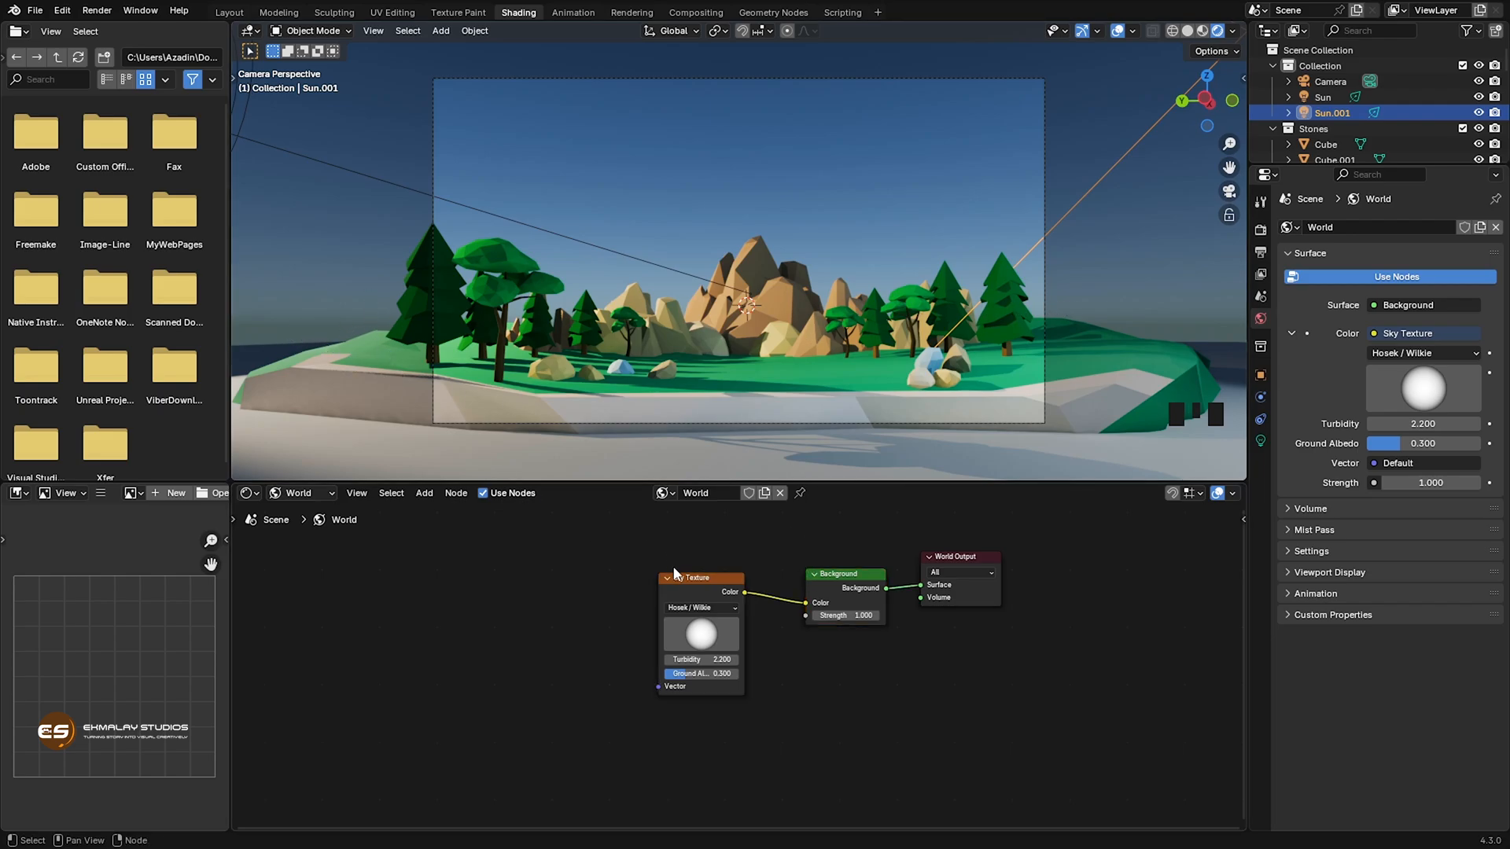
left_click(616, 558)
left_click(690, 578)
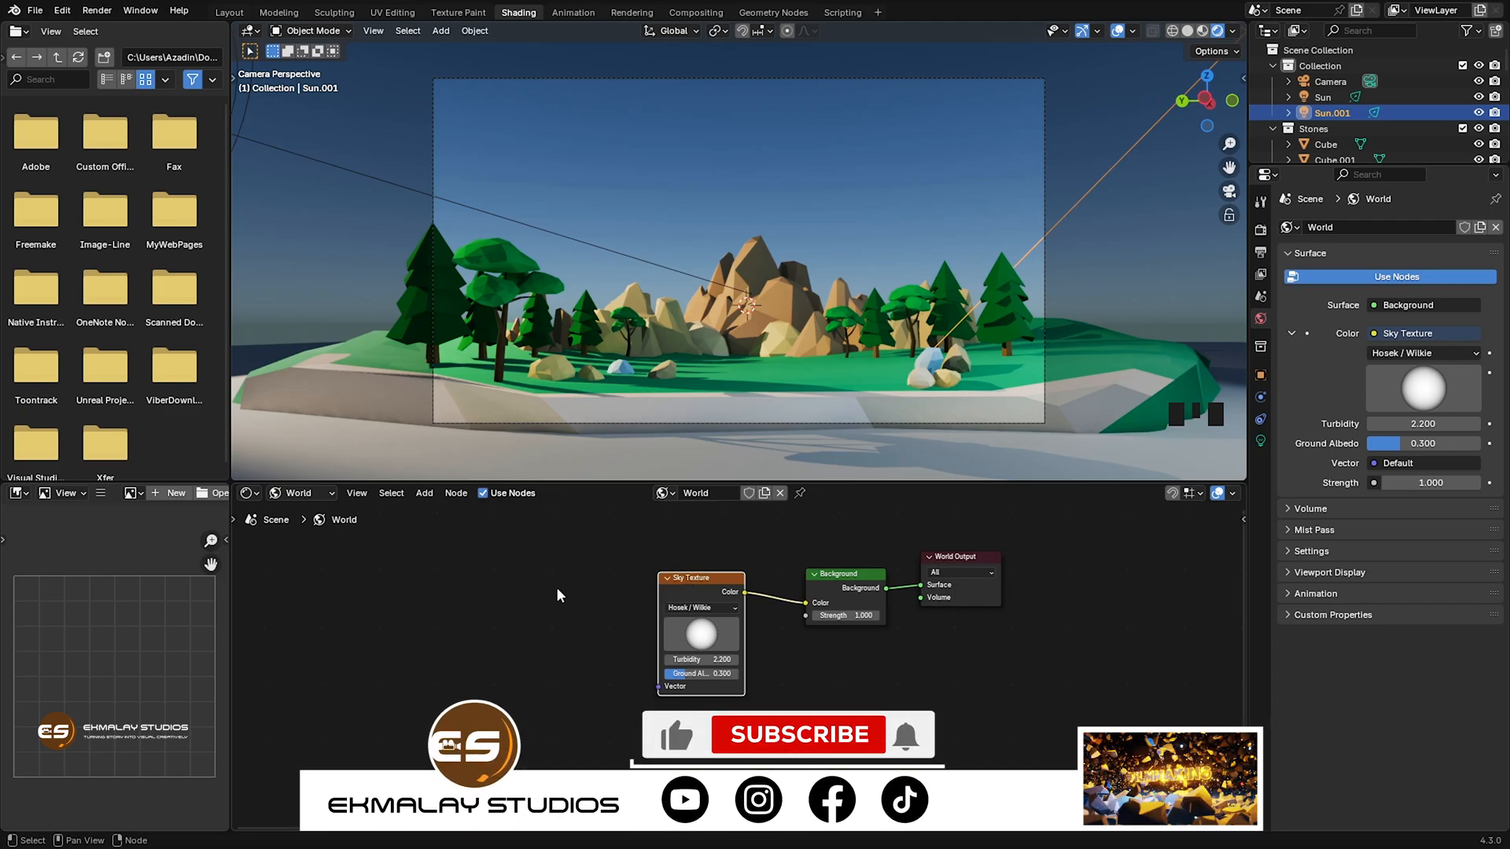
Filter the add-ons in the preferences by "w" and check whether Node Wrangler is enabled.
left_click(62, 14)
left_click(94, 219)
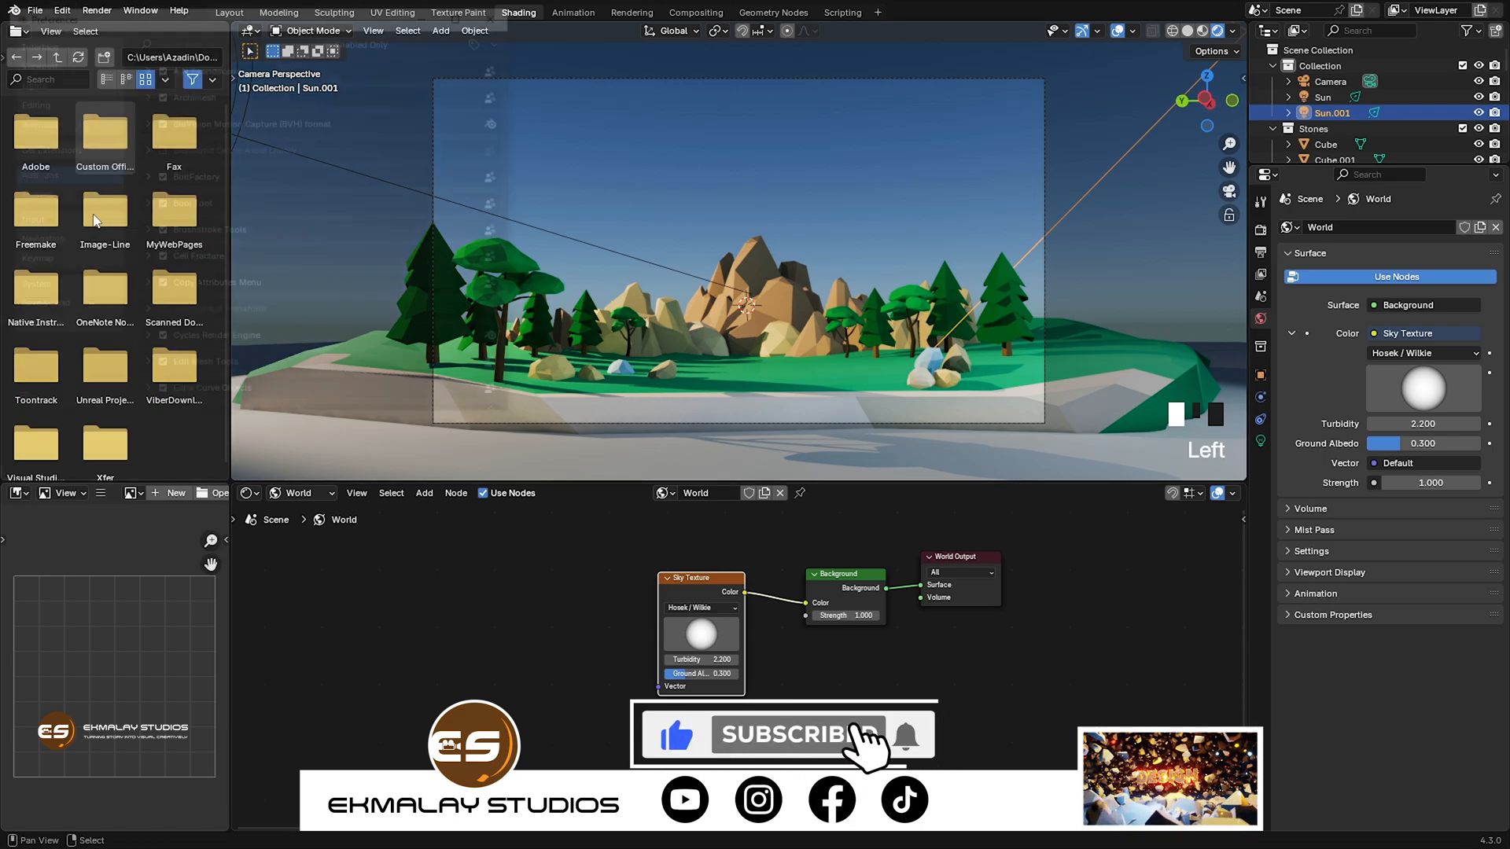
left_click(224, 38)
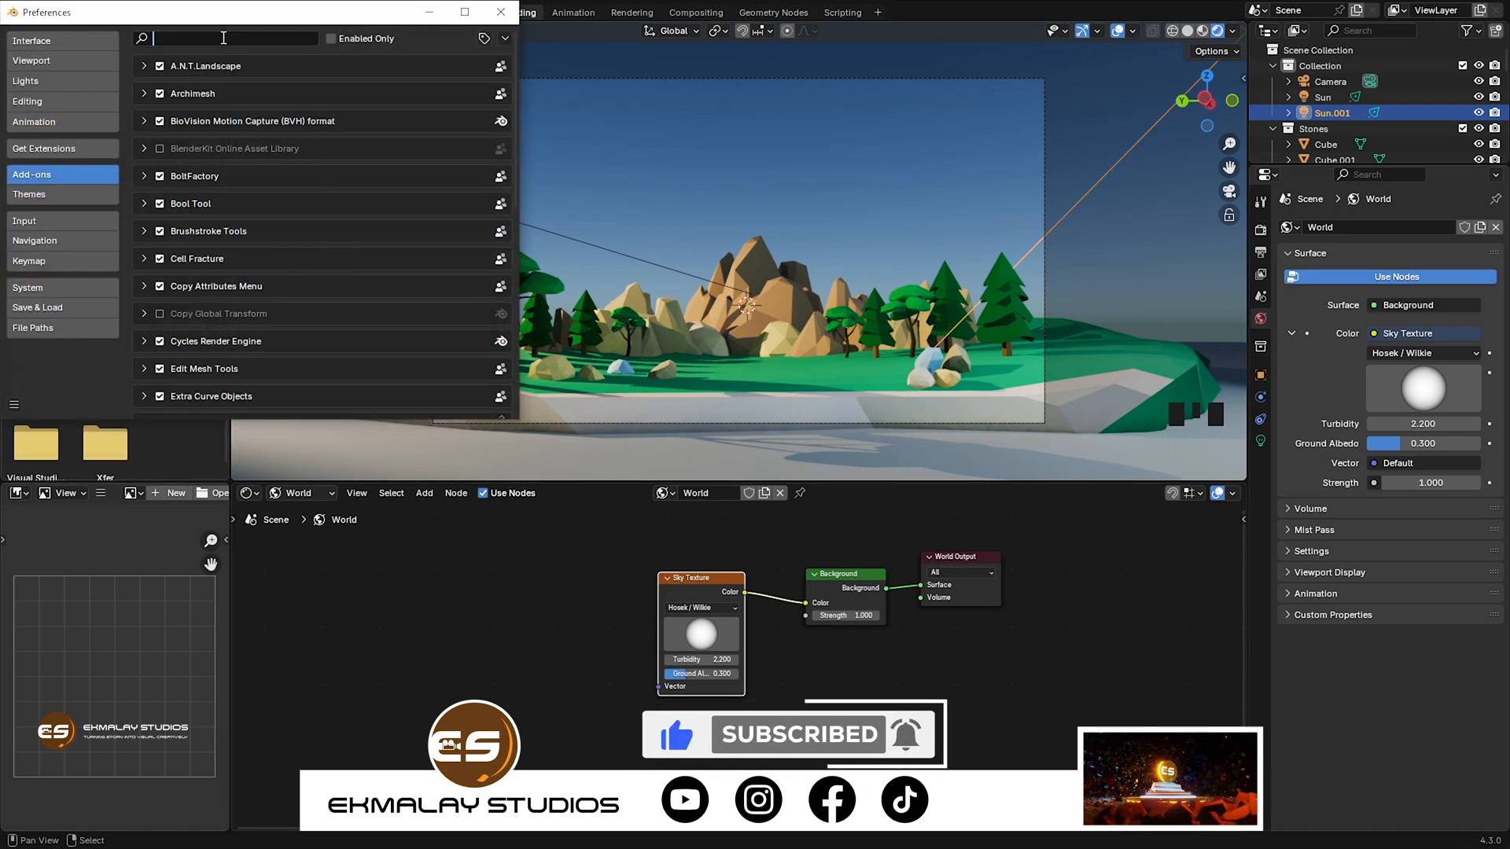
type("w")
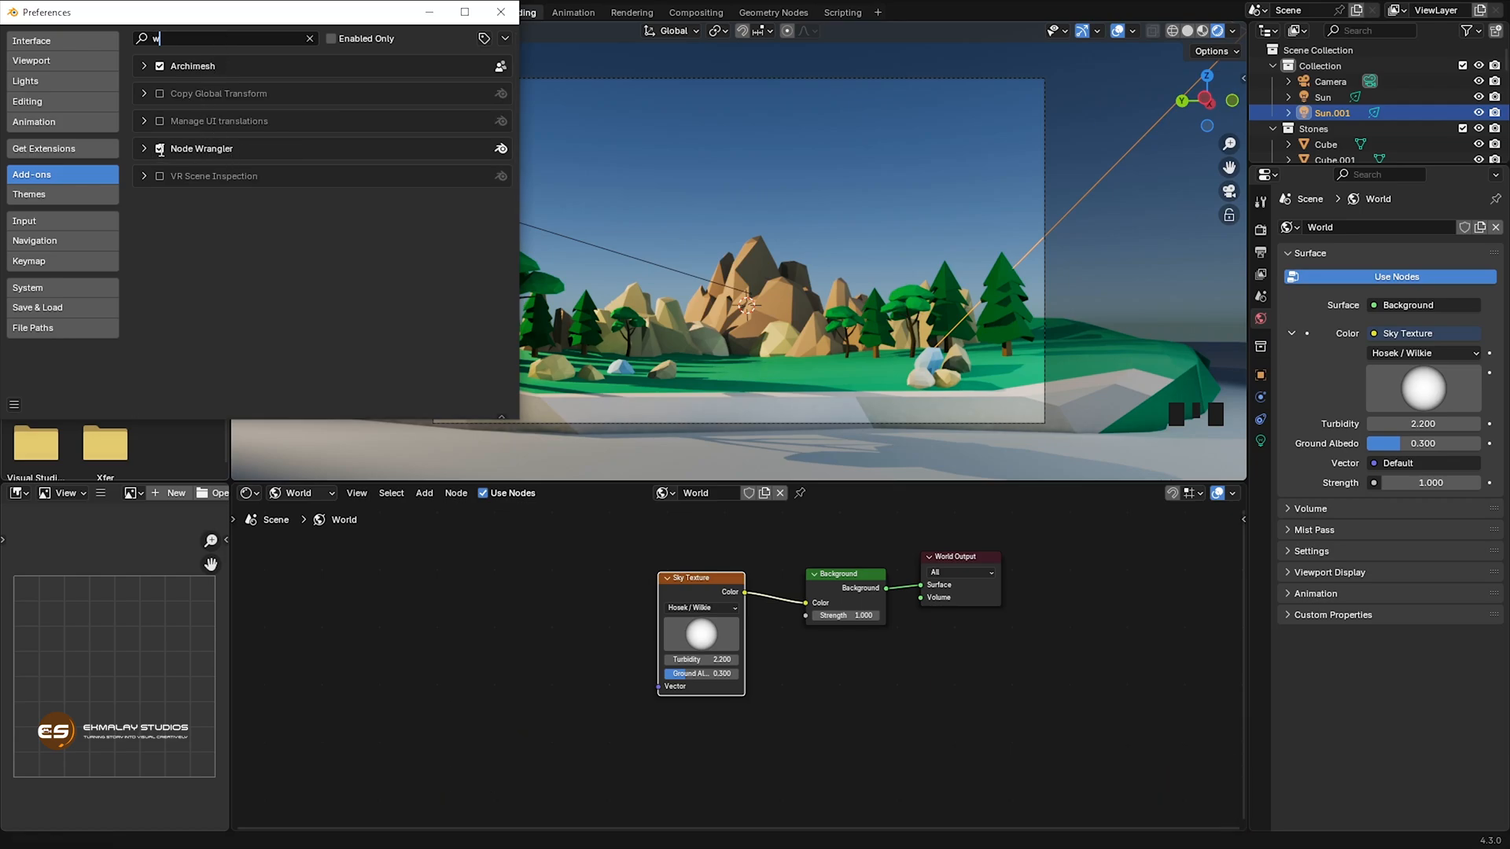
left_click(13, 405)
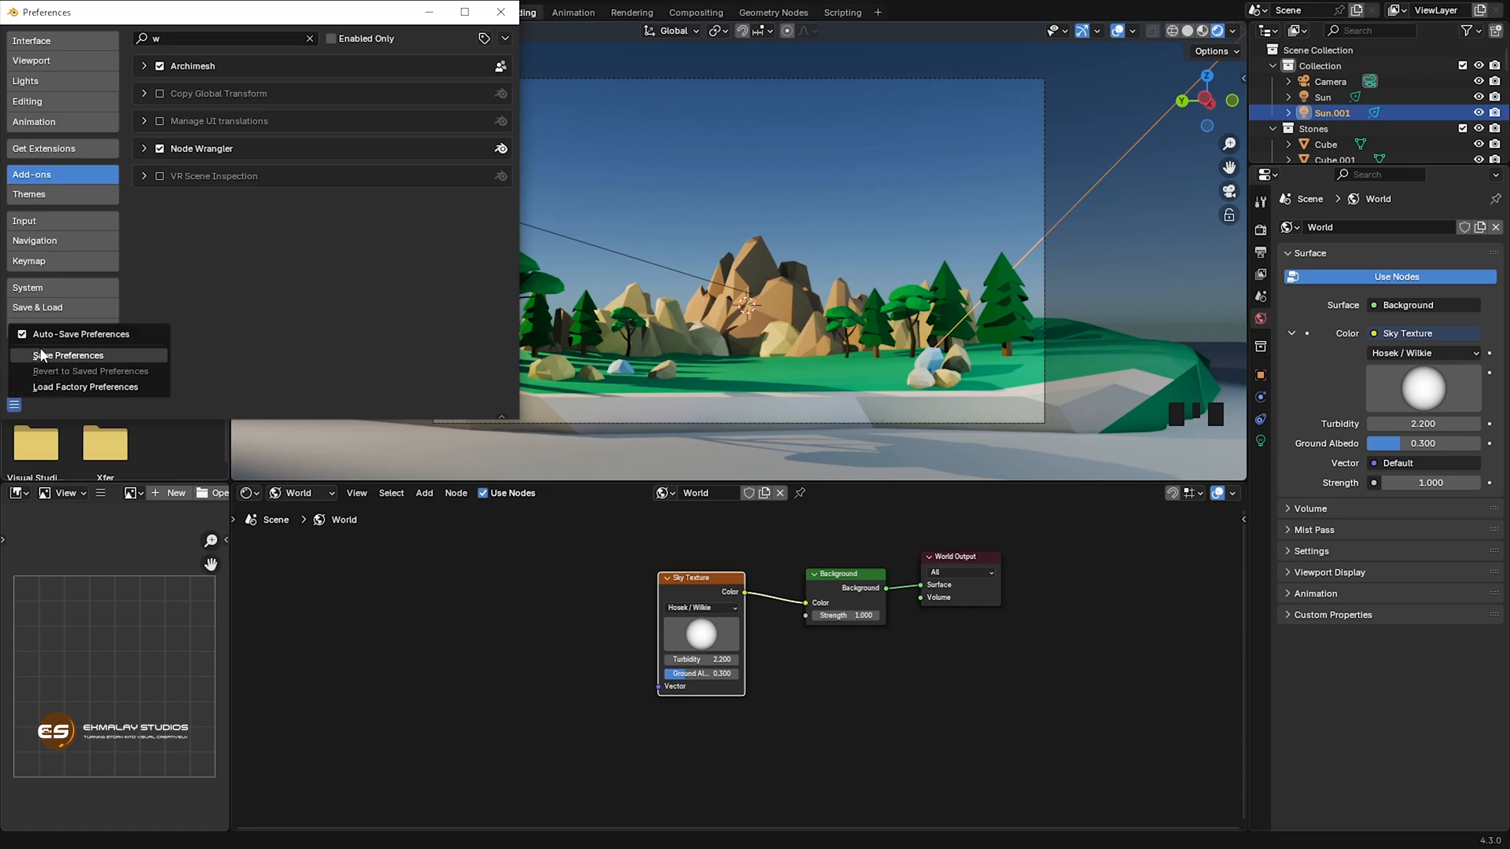
left_click(501, 12)
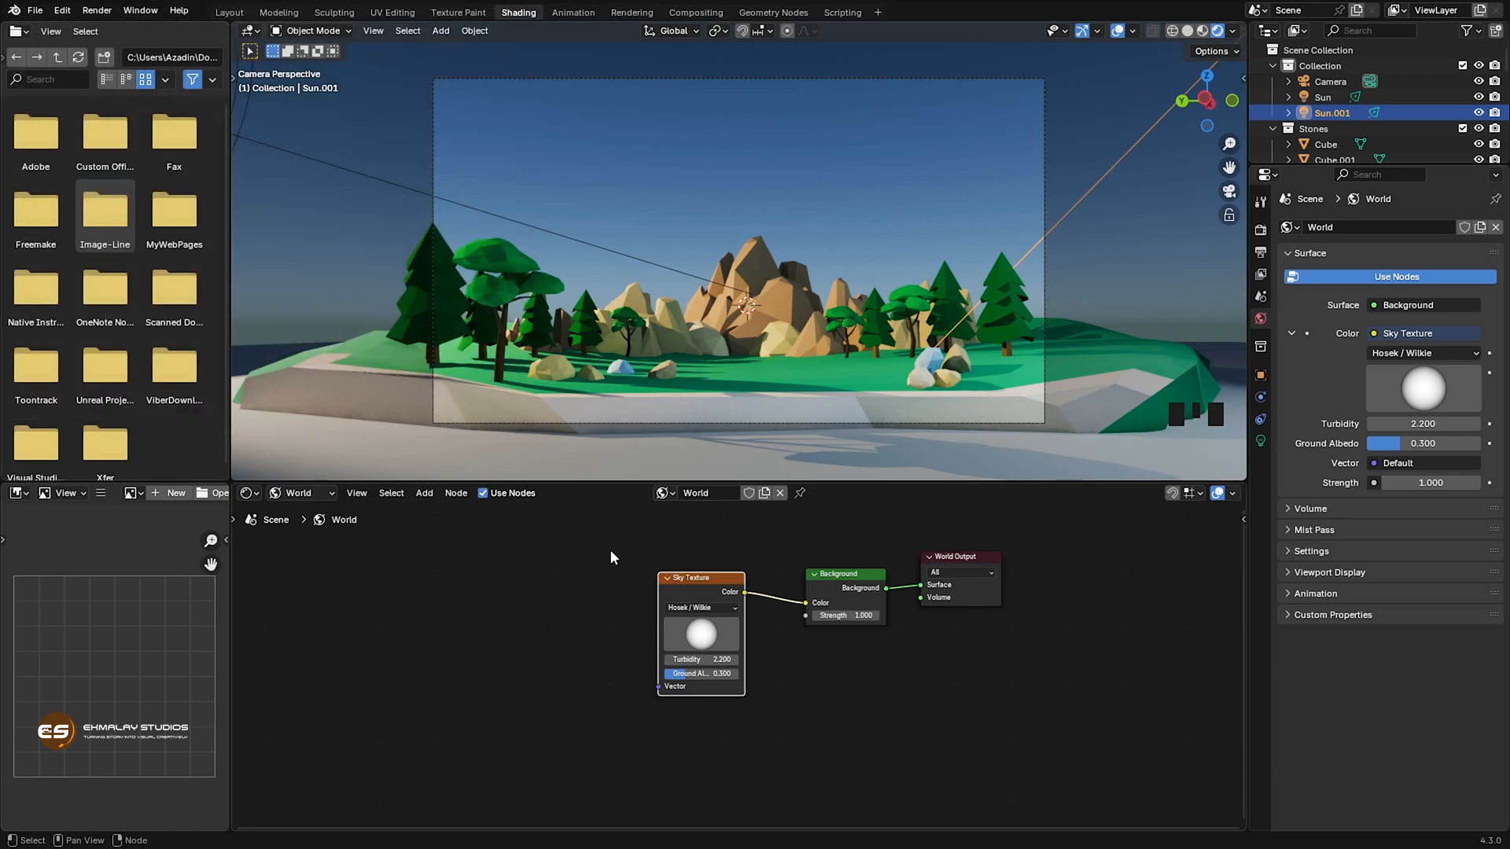
Add connected Texture Coordinate and Mapping nodes to the Sky Texture with Node Wrangler and move both away from it.
left_click(629, 557)
left_click(697, 577)
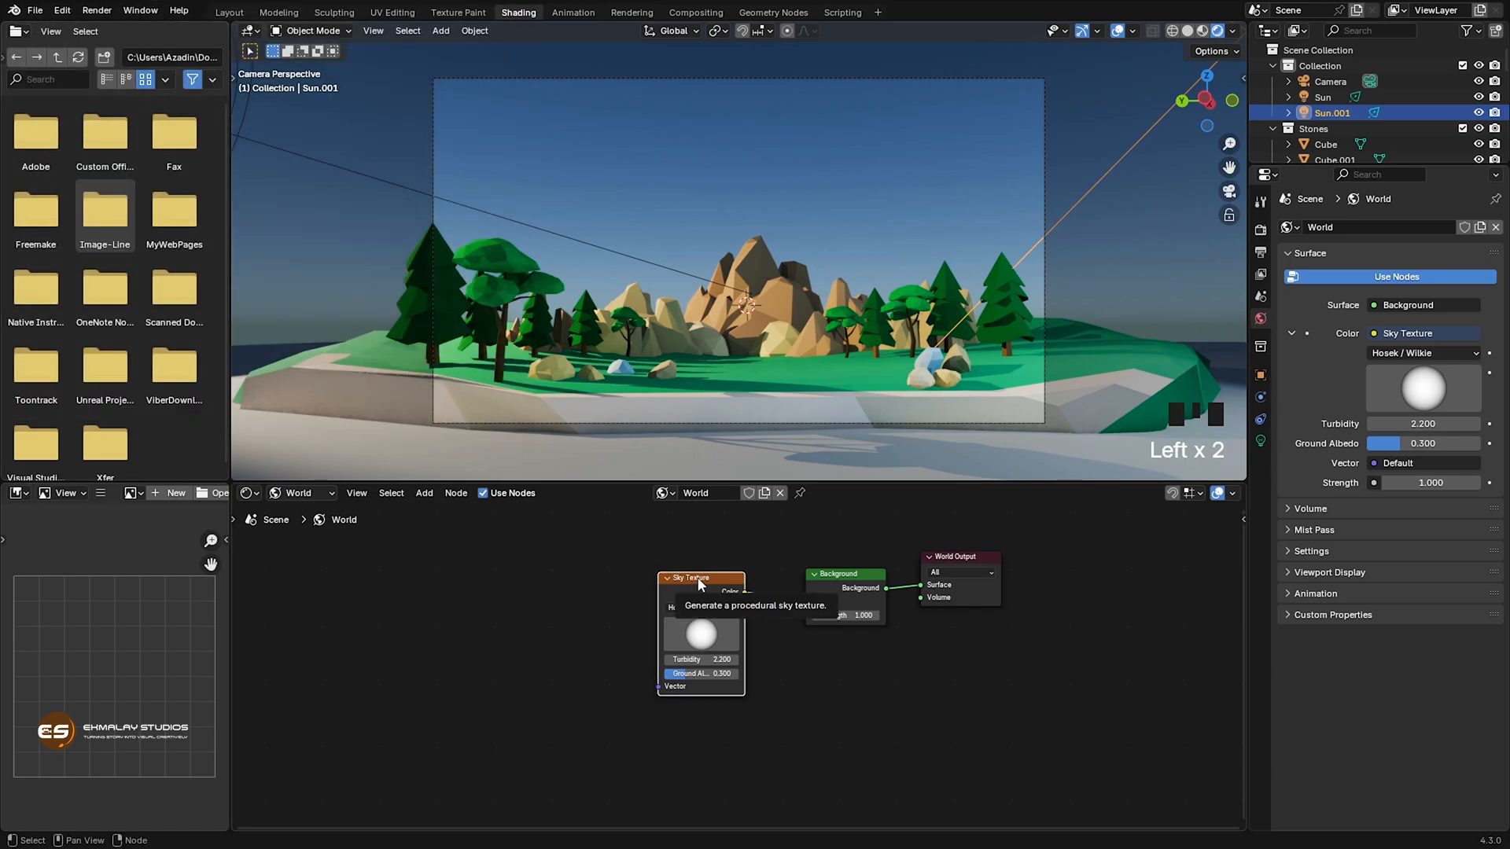
key("ctrl+t")
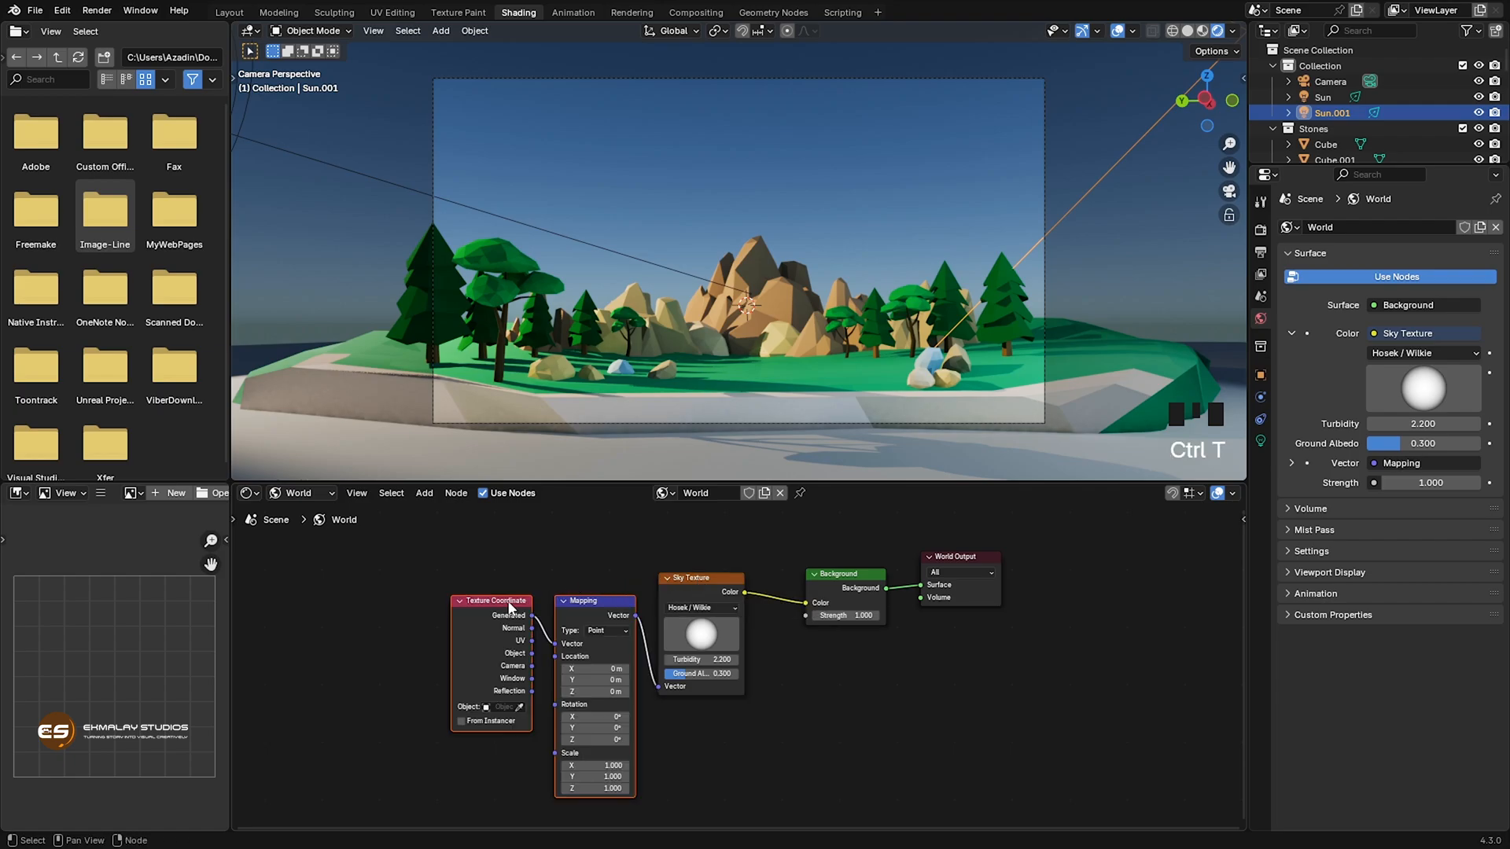
left_click_drag(581, 601, 561, 573)
Set the Mapping node's Z location to 0.03 m.
scroll(644, 711, "up", 4)
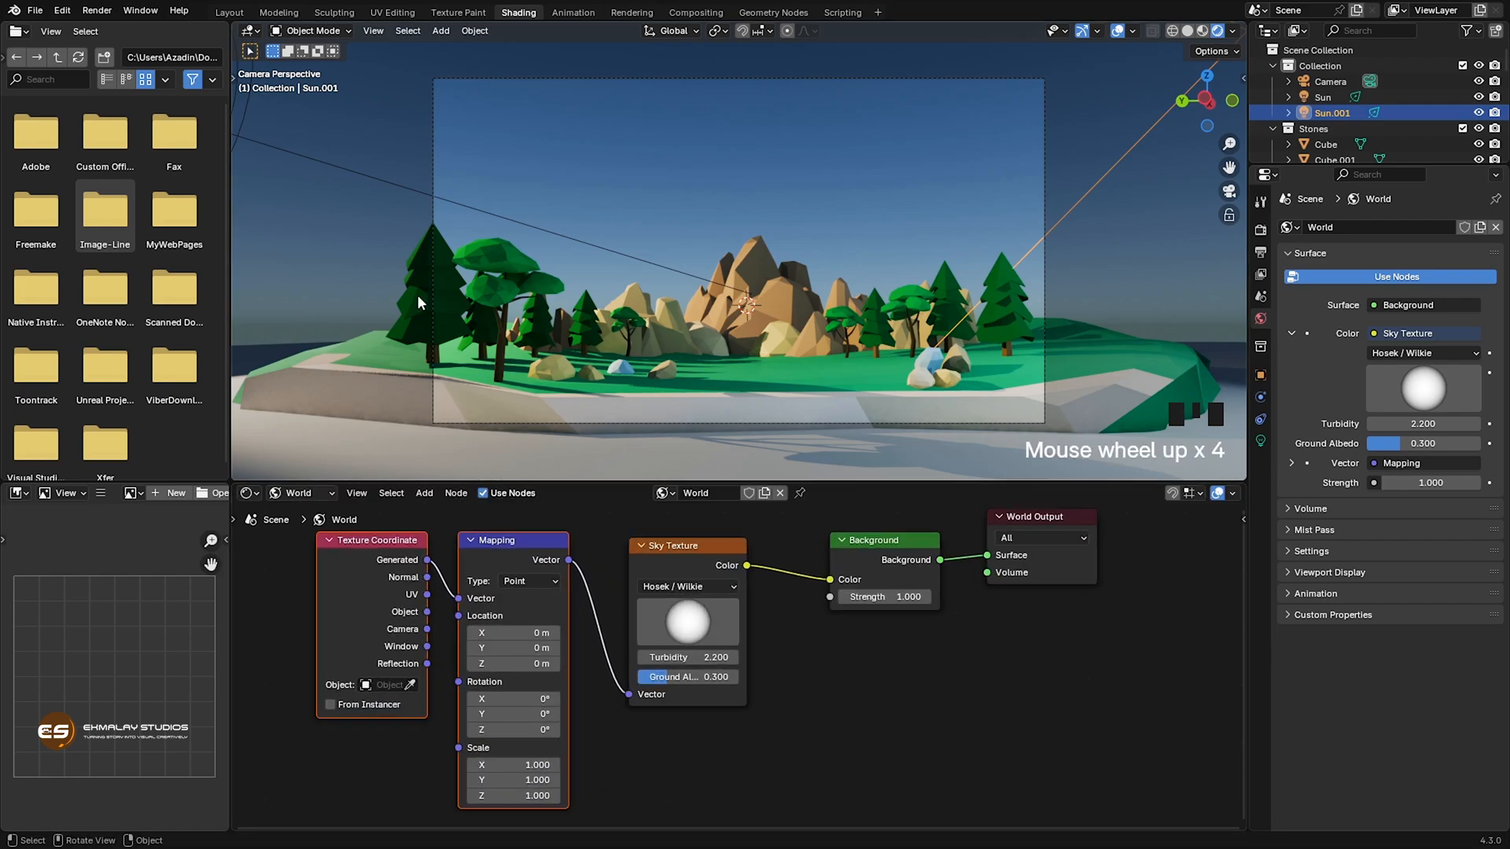
left_click(537, 681)
left_click(524, 664)
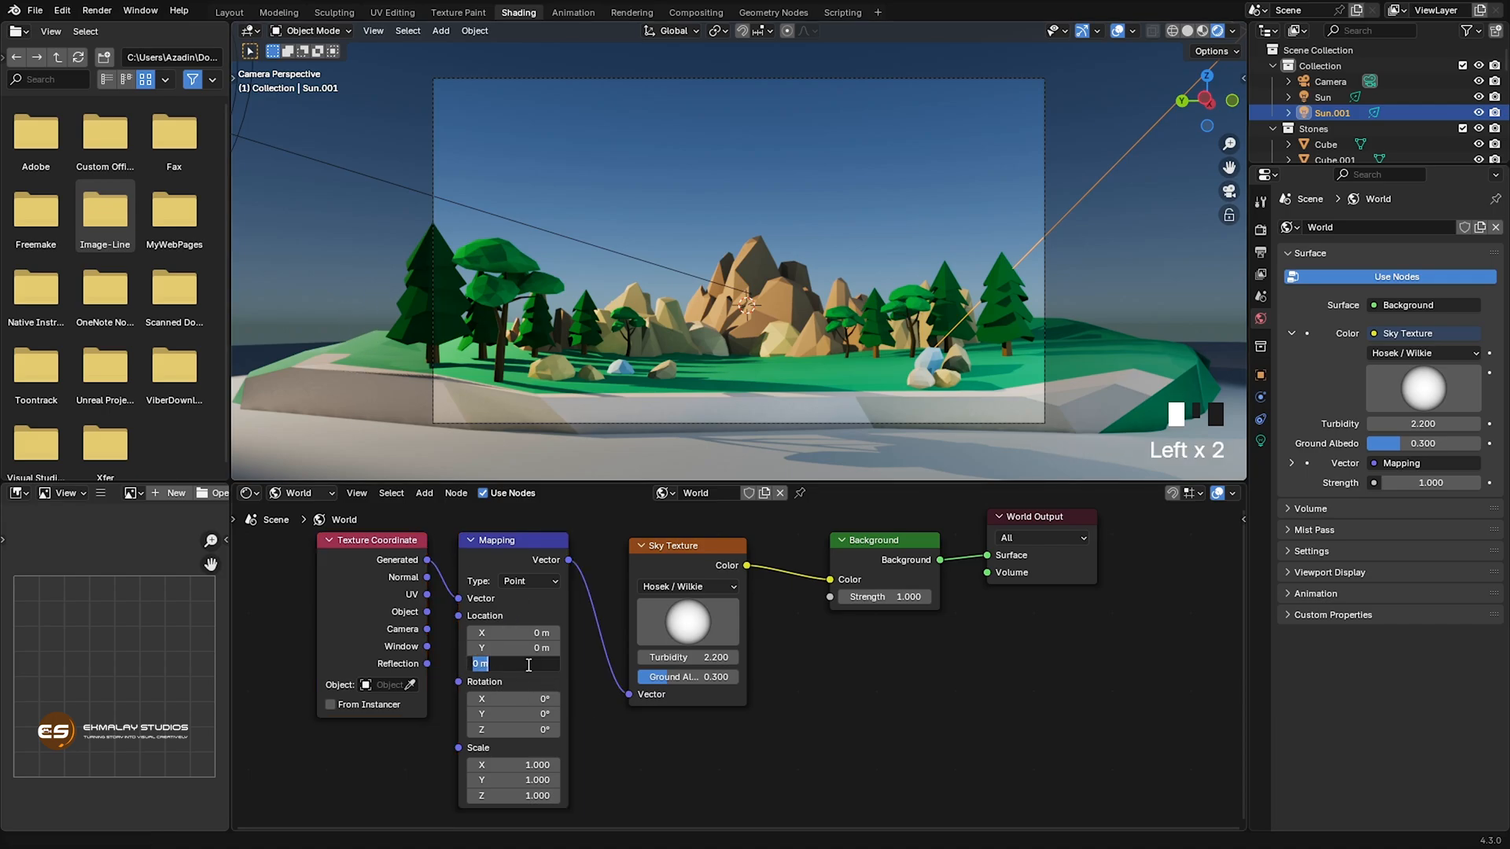
key("BackSpace")
type(".03")
key("Return")
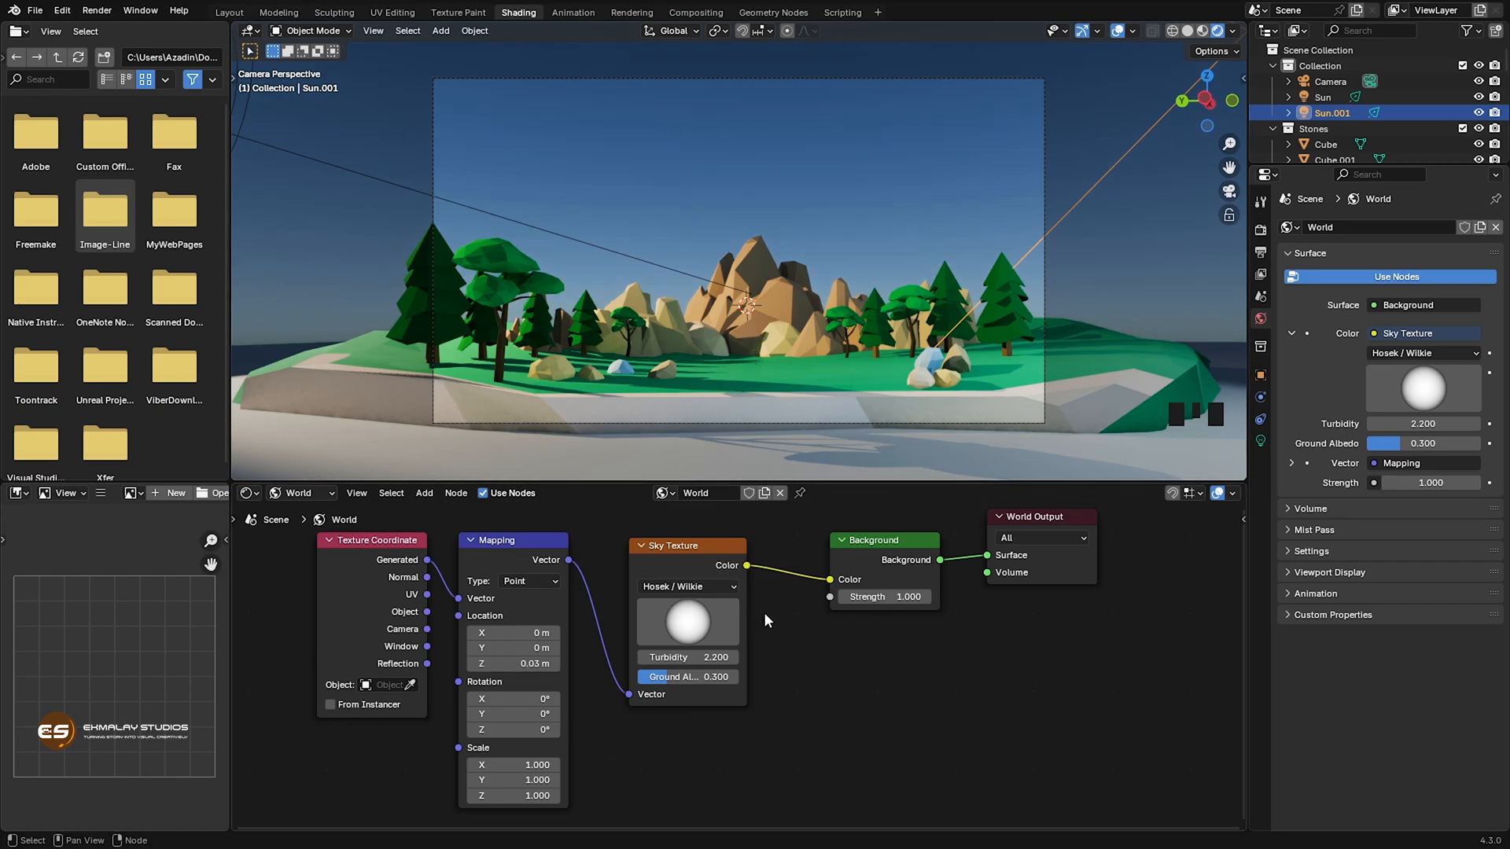
scroll(785, 626, "down", 5)
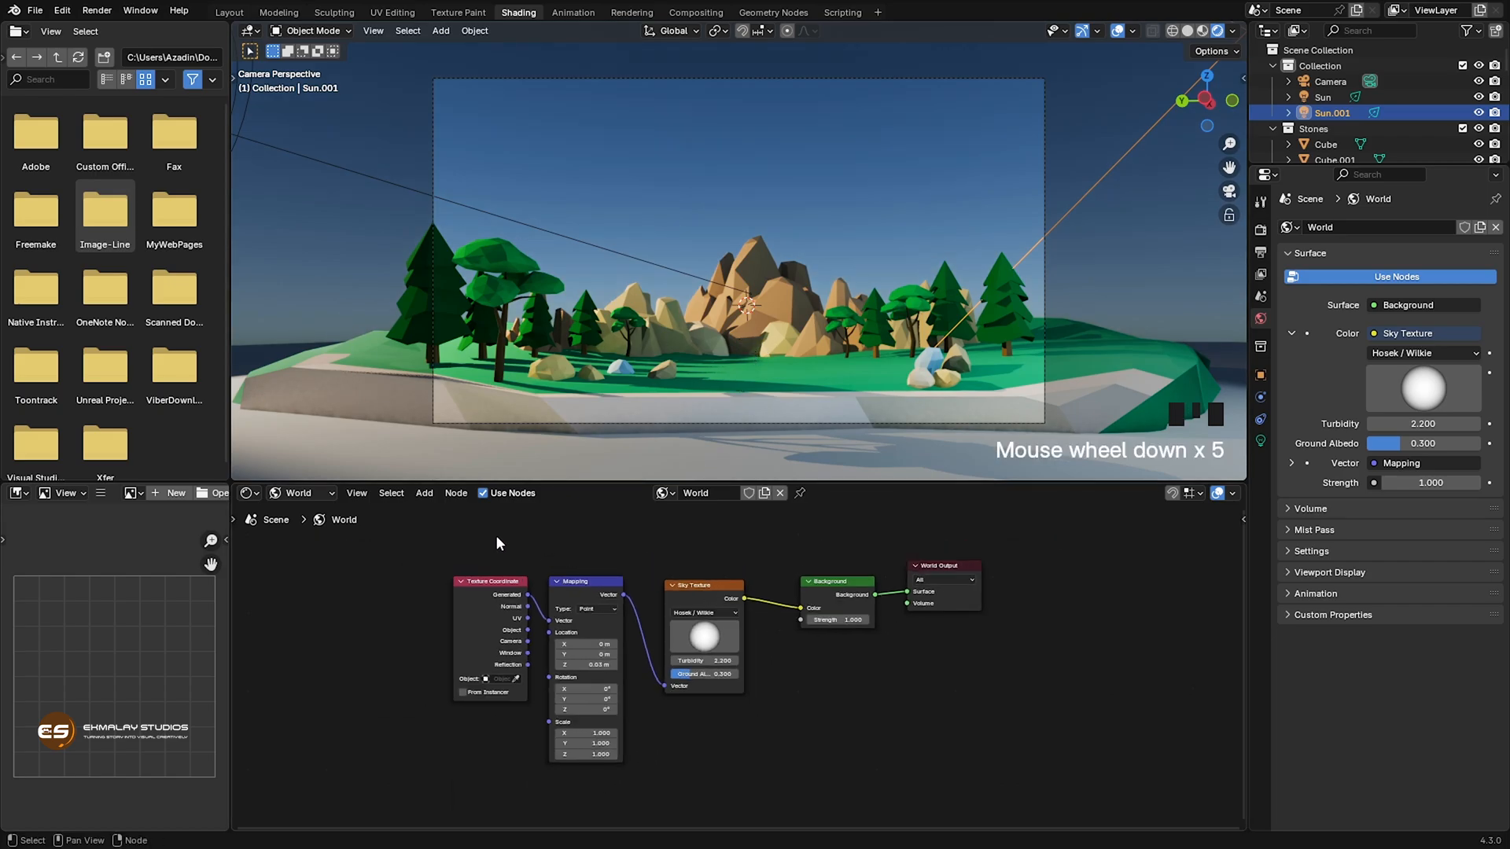
Move the Texture Coordinate, Mapping and Sky Texture nodes away from Background and insert a Color Ramp between Sky Texture and Background.
left_click_drag(495, 543, 528, 604)
left_click(747, 661)
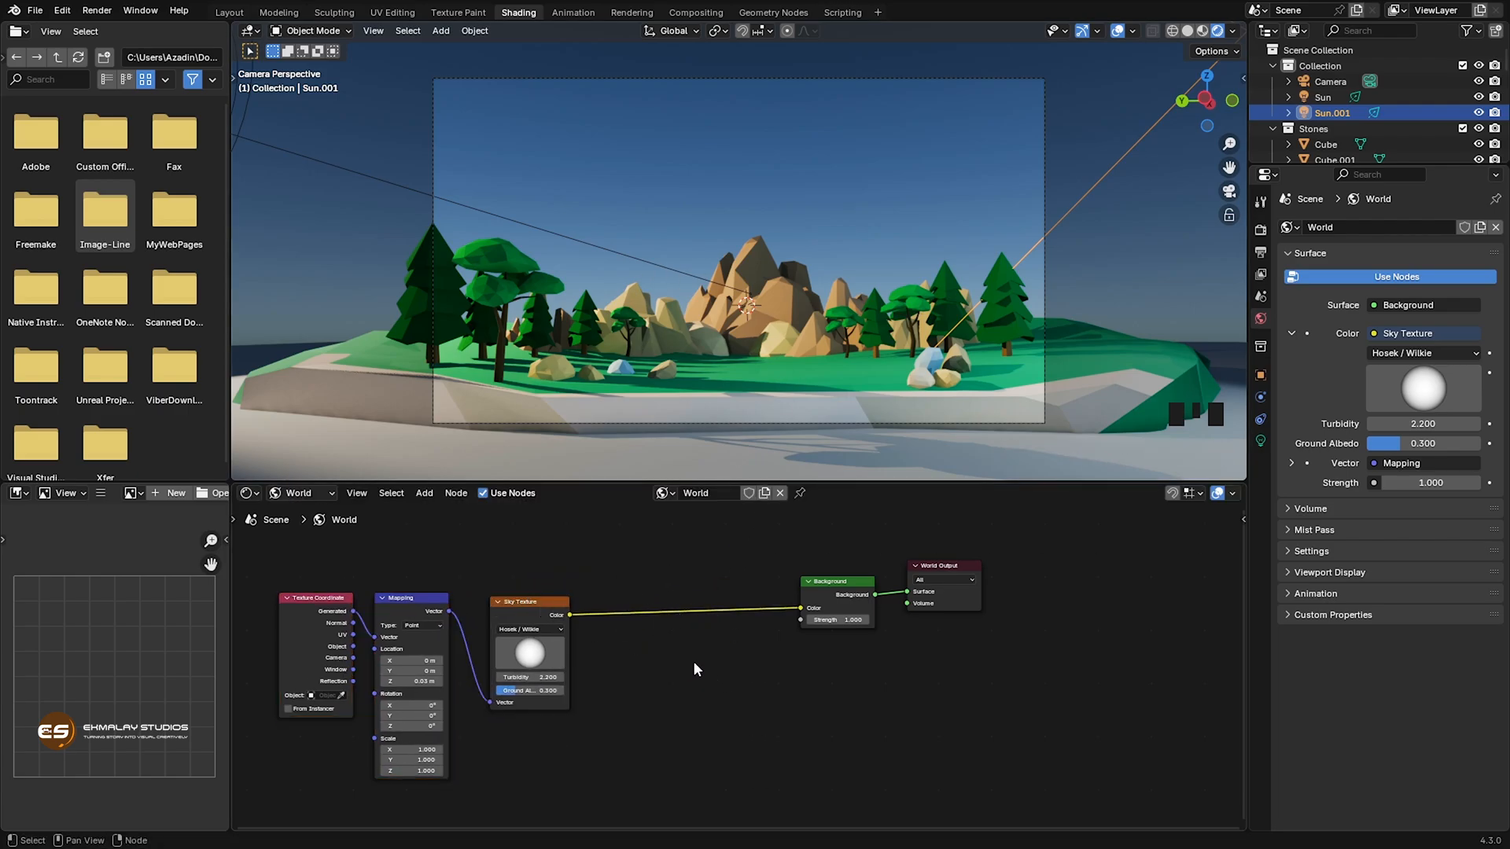
key("shift+a")
mouse_move(645, 656)
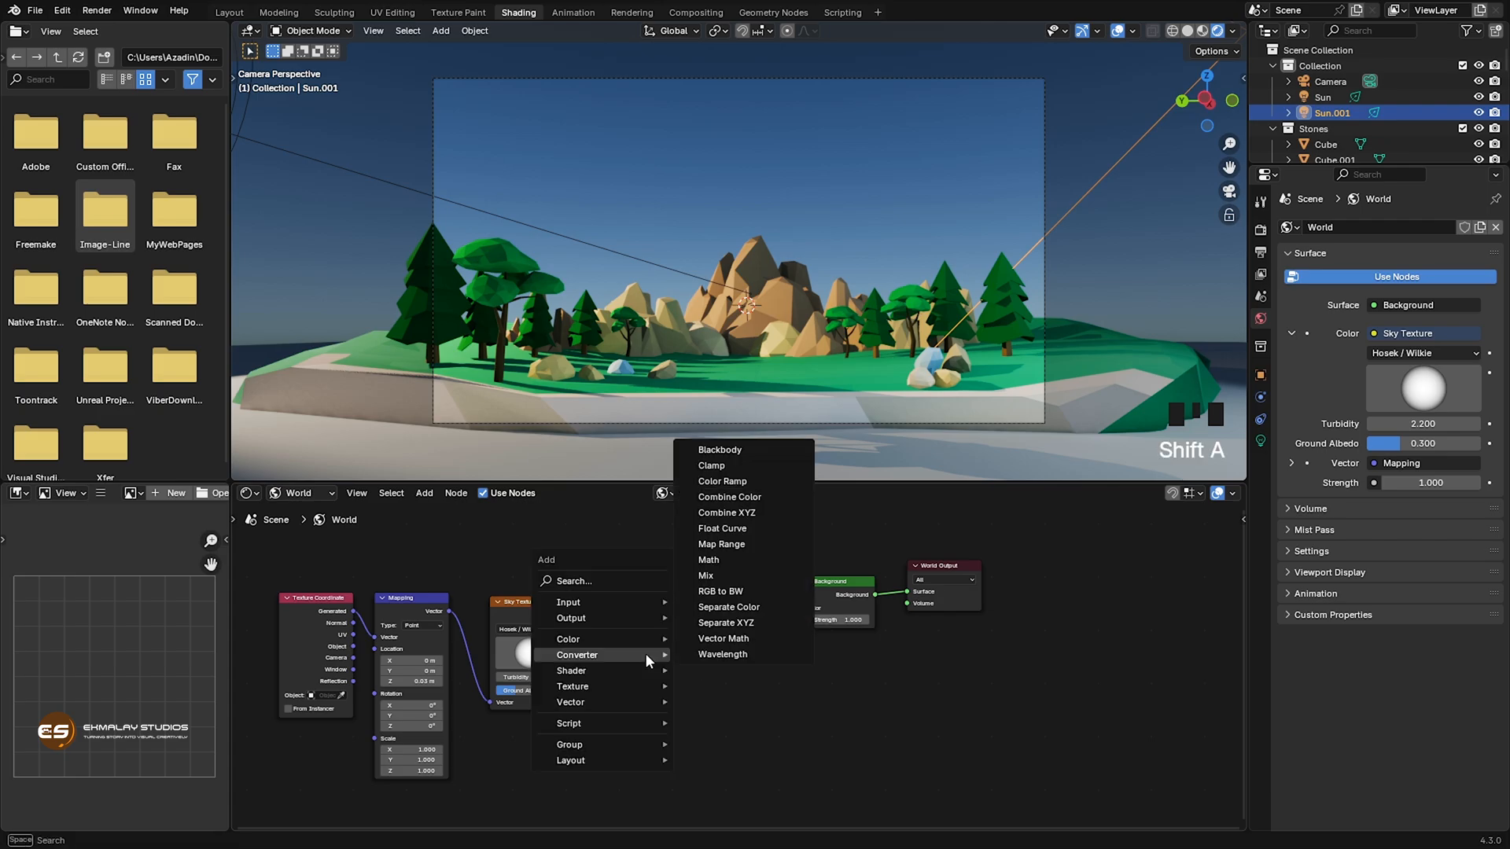
left_click(742, 481)
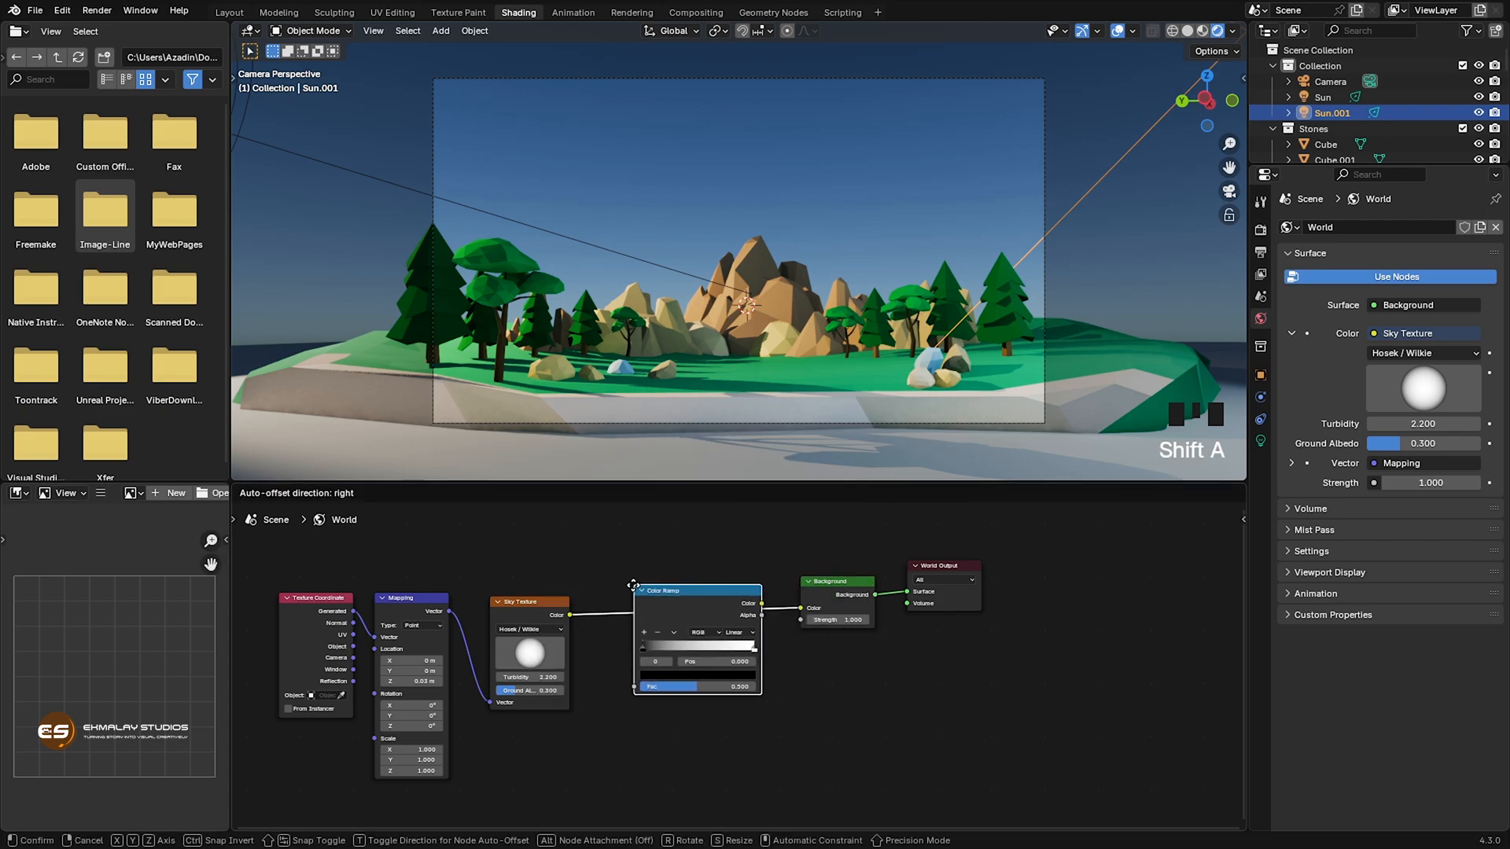
left_click(621, 574)
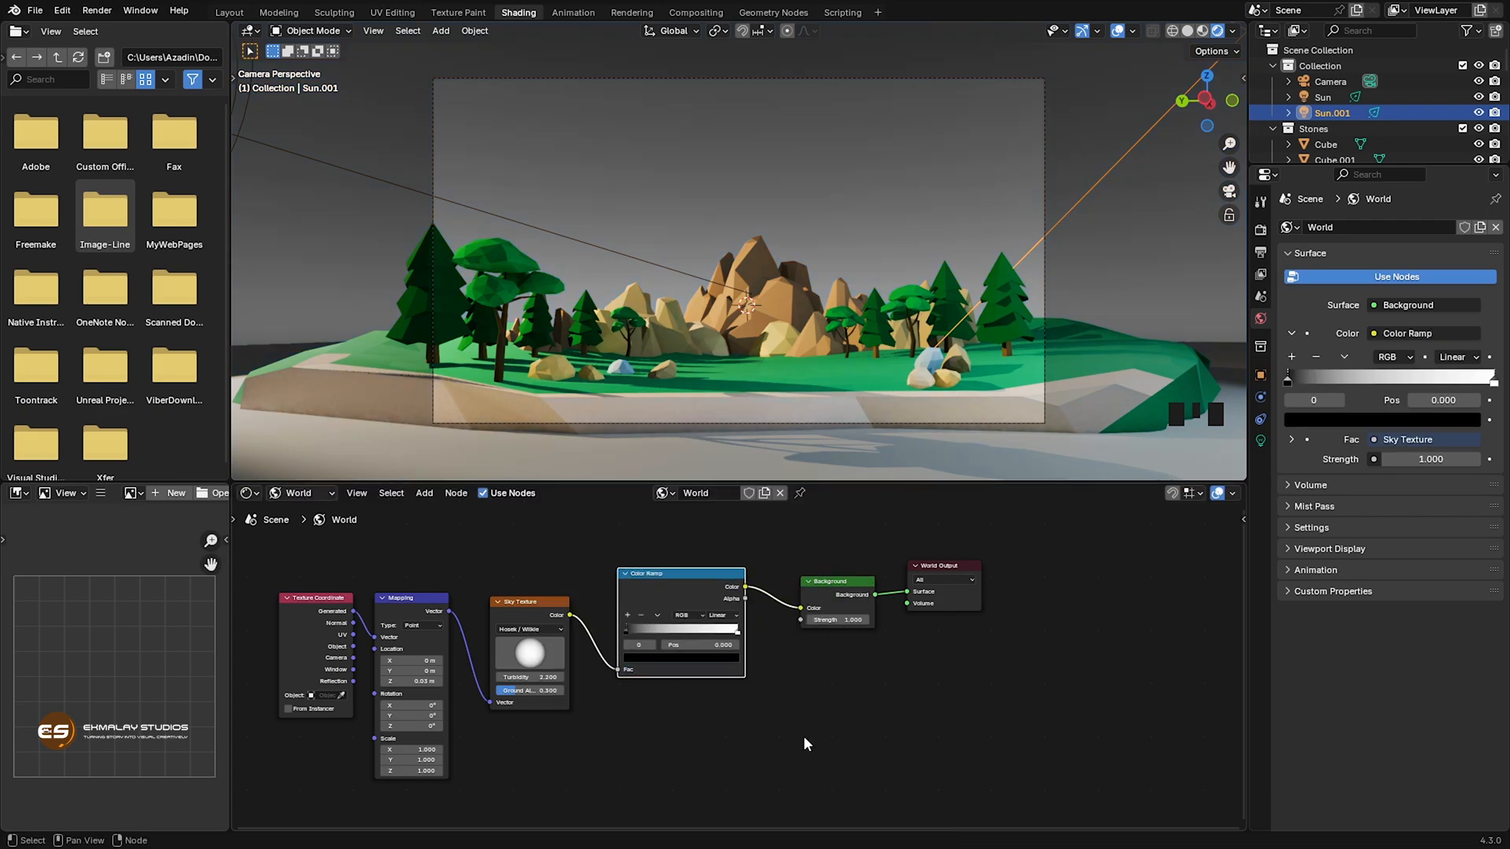
Set the Color Ramp's end stop at position 1.000 to a light orange, about #FFCA93.
scroll(804, 738, "up", 3)
middle_click_drag(816, 700, 826, 726)
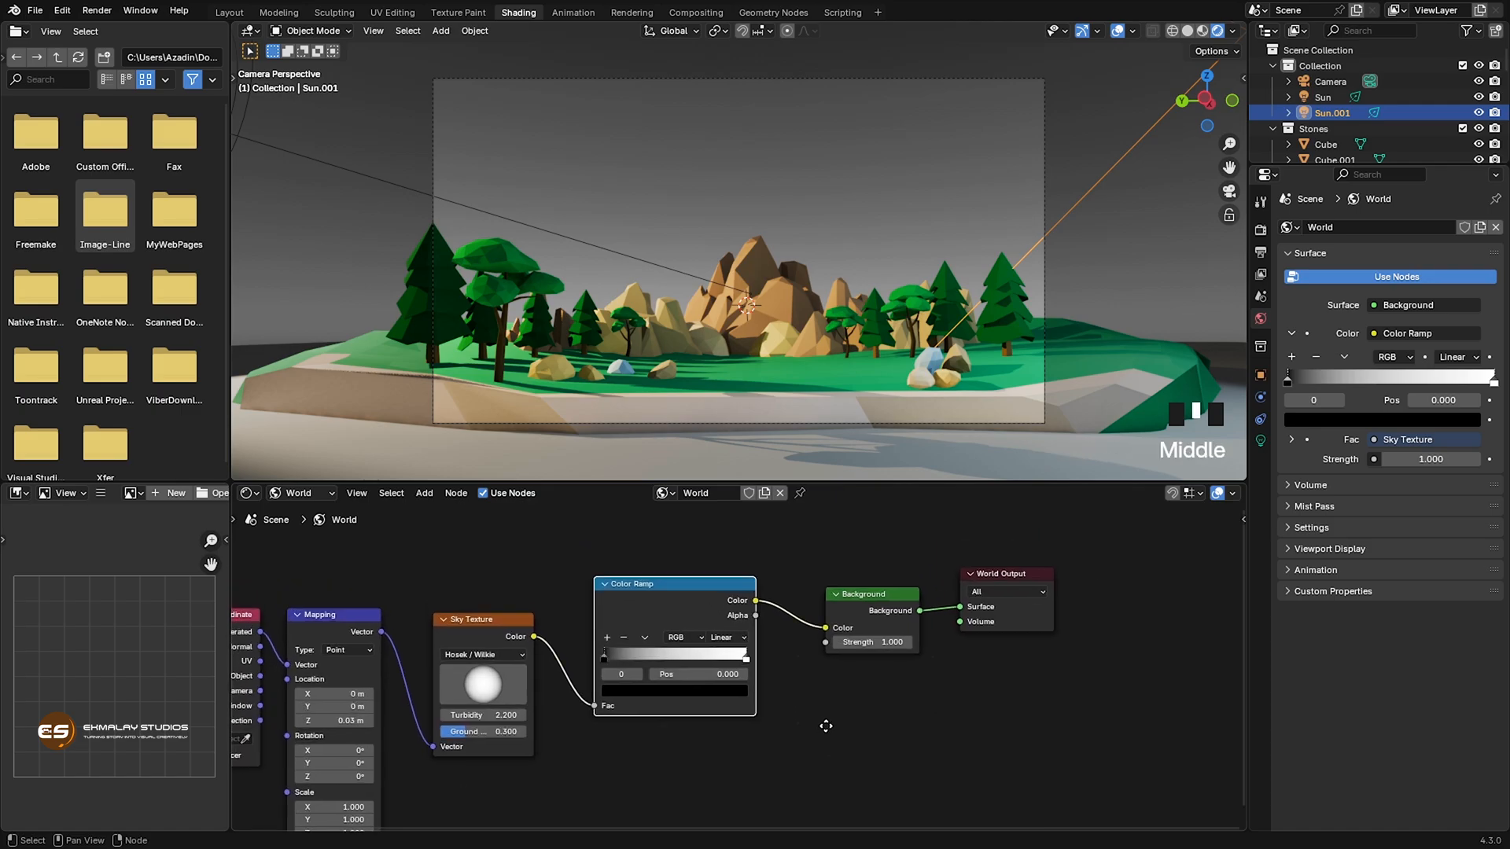
left_click(746, 661)
left_click(732, 692)
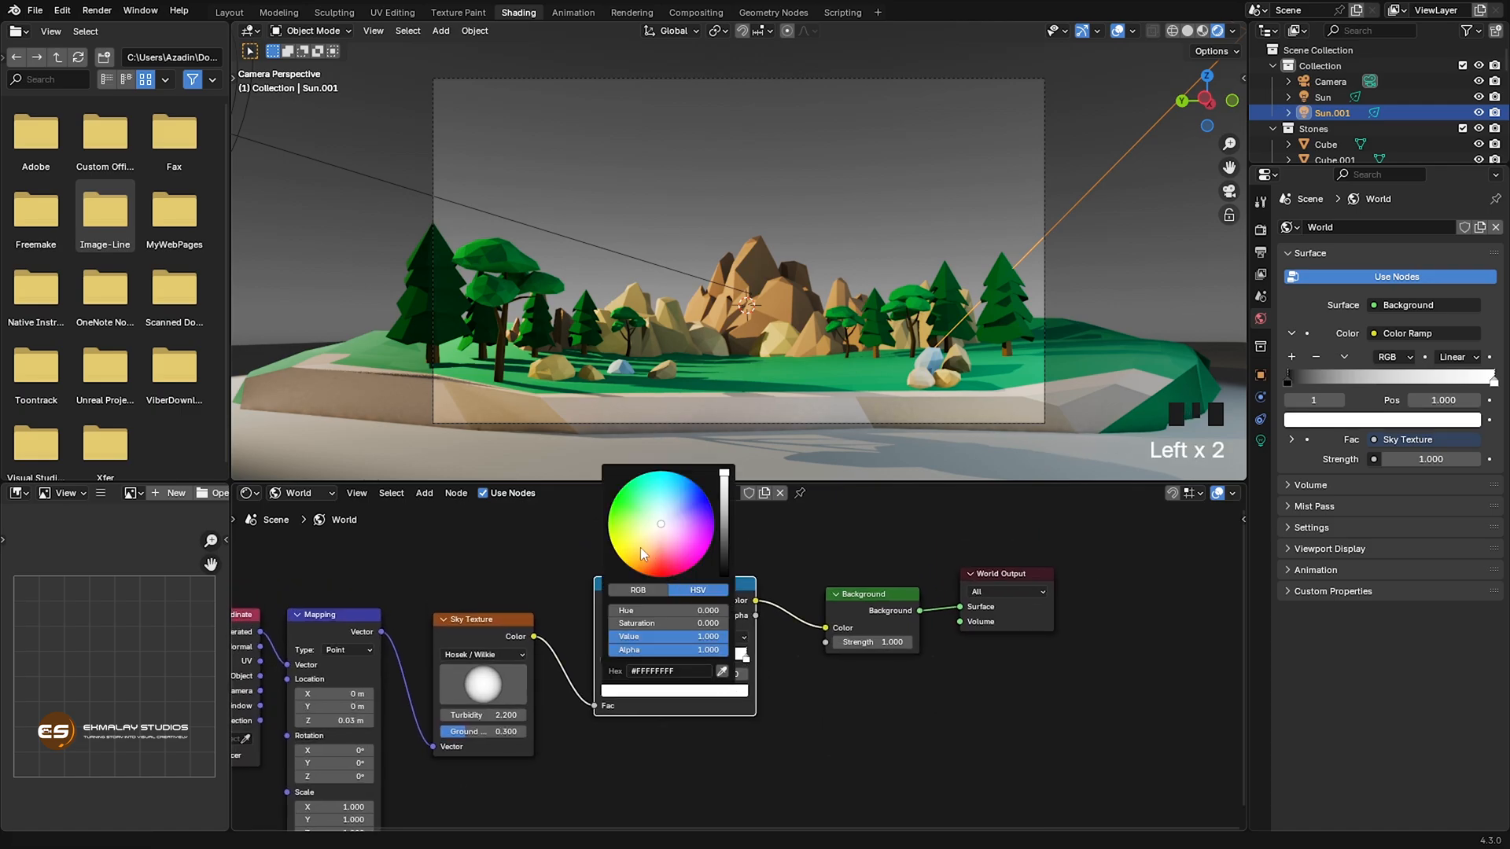
left_click(648, 546)
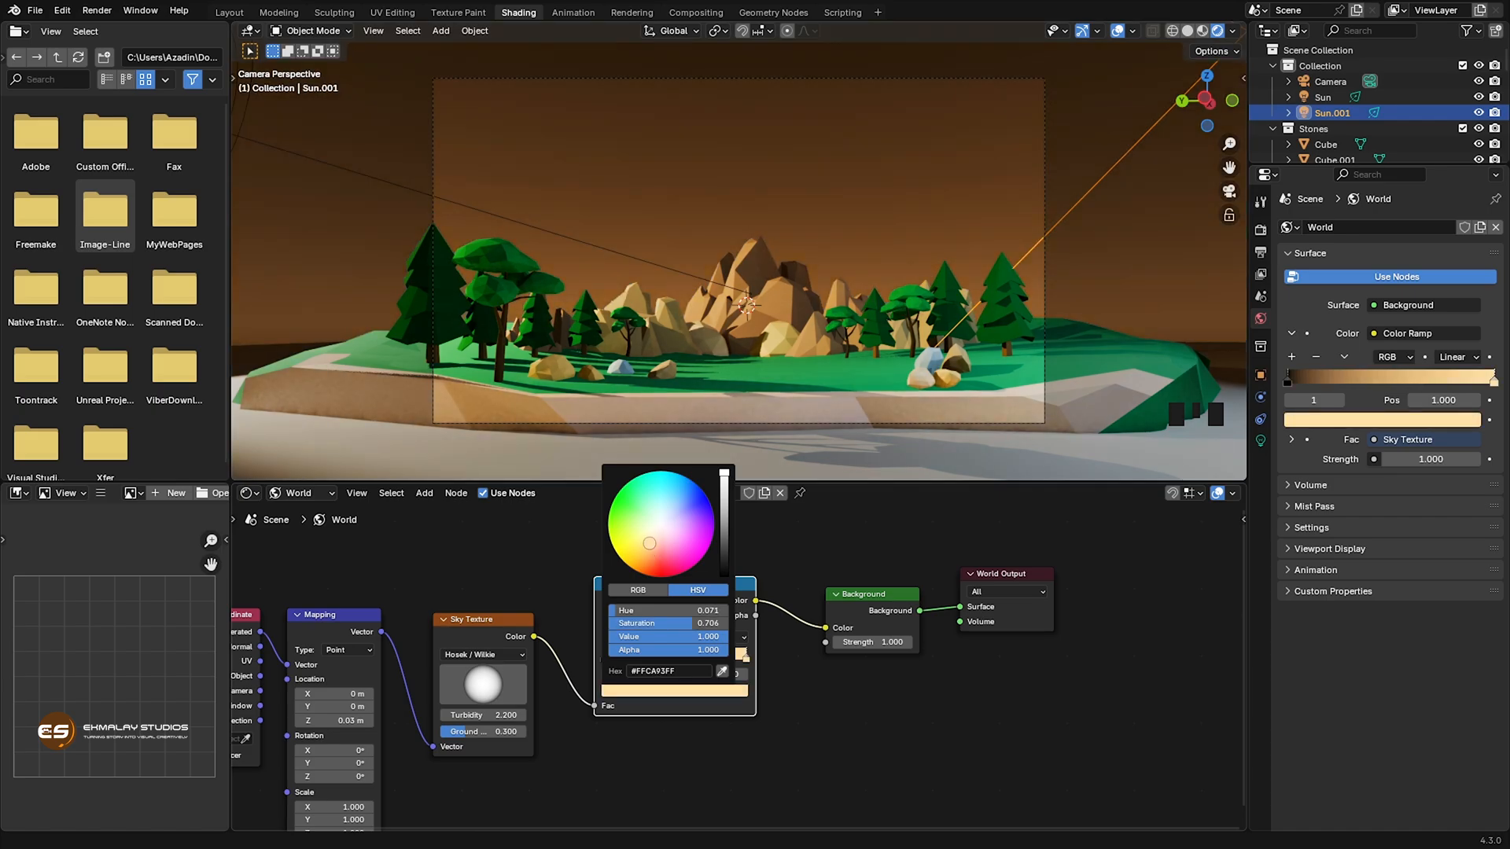
left_click(839, 734)
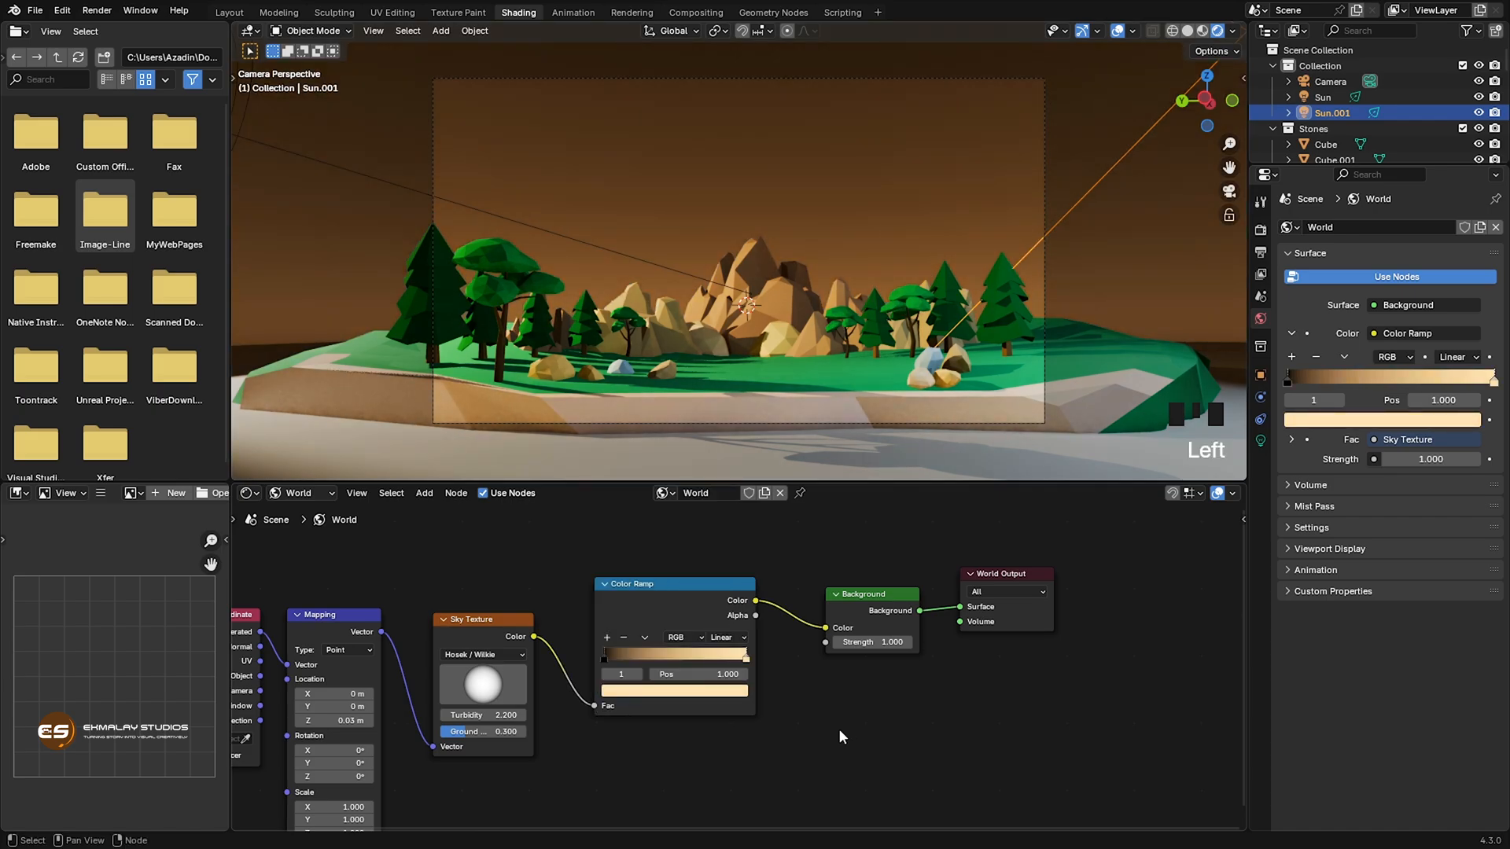
Set the Color Ramp's start stop at position 0.000 to a medium blue, about #3071BB.
left_click(603, 658)
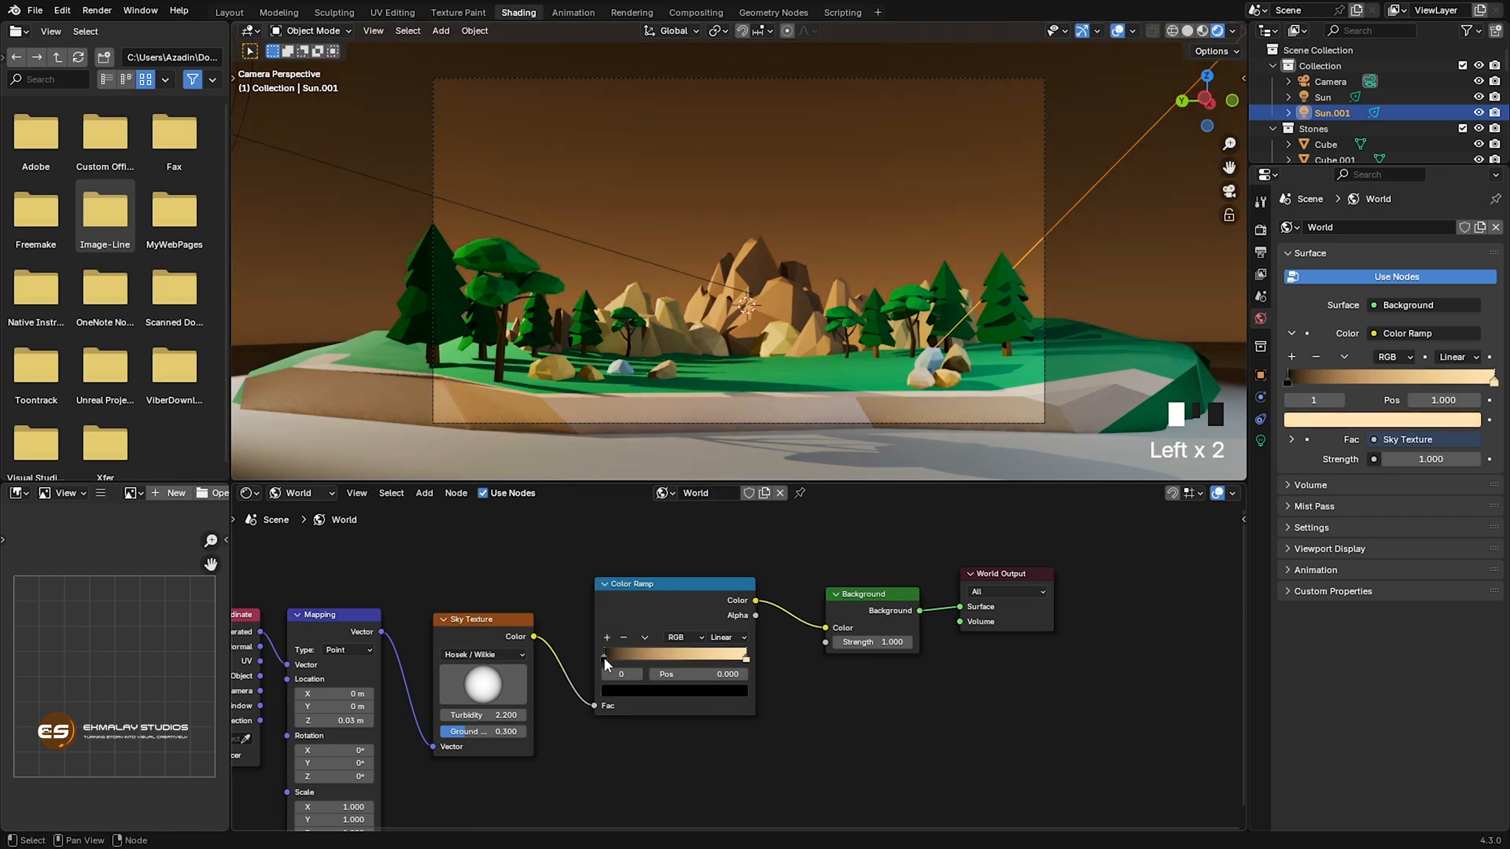
left_click(658, 691)
left_click(724, 481)
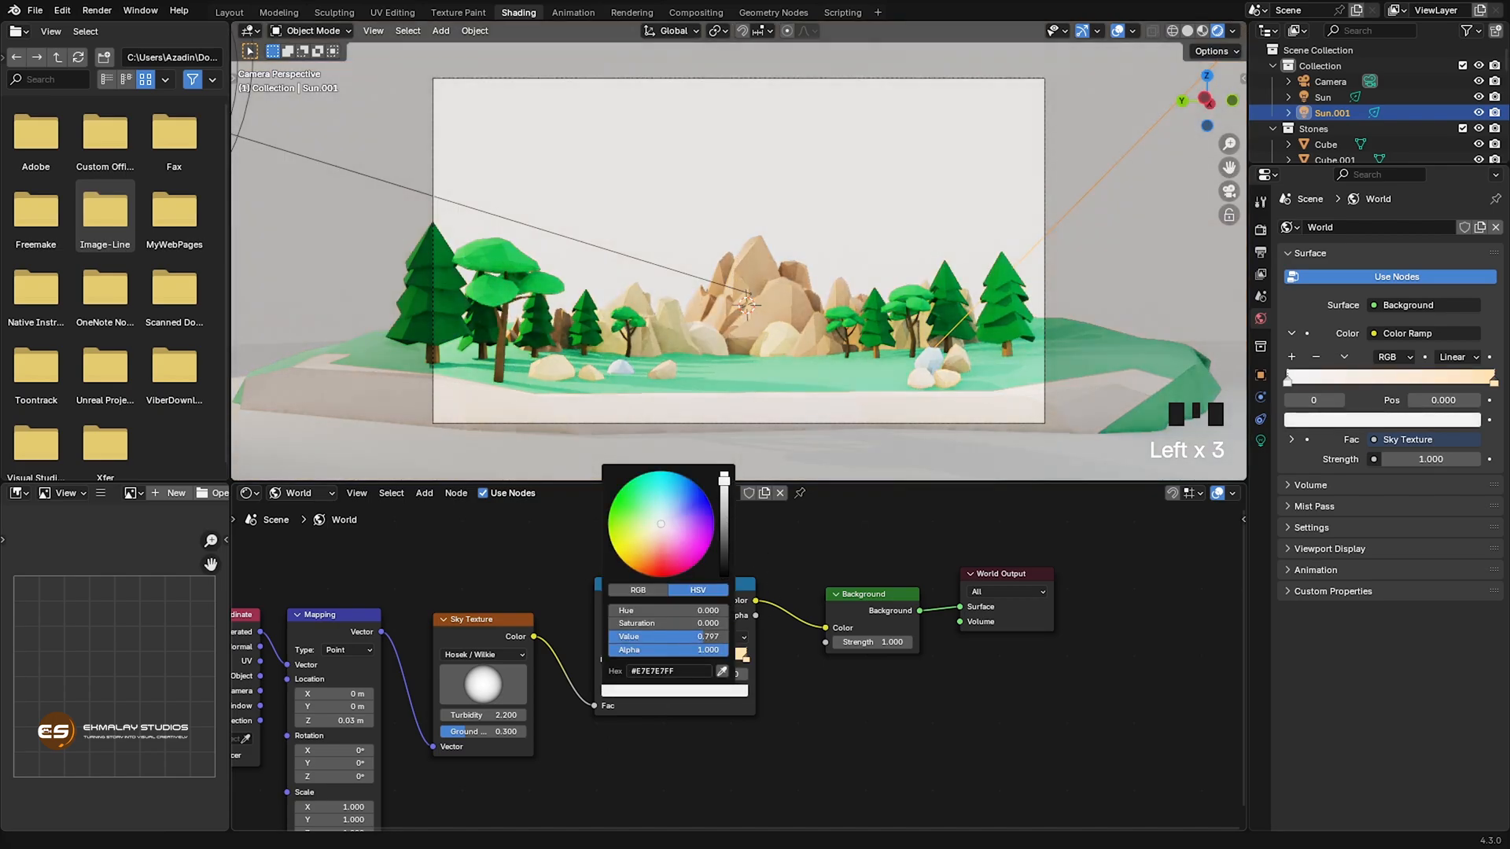
left_click(682, 496)
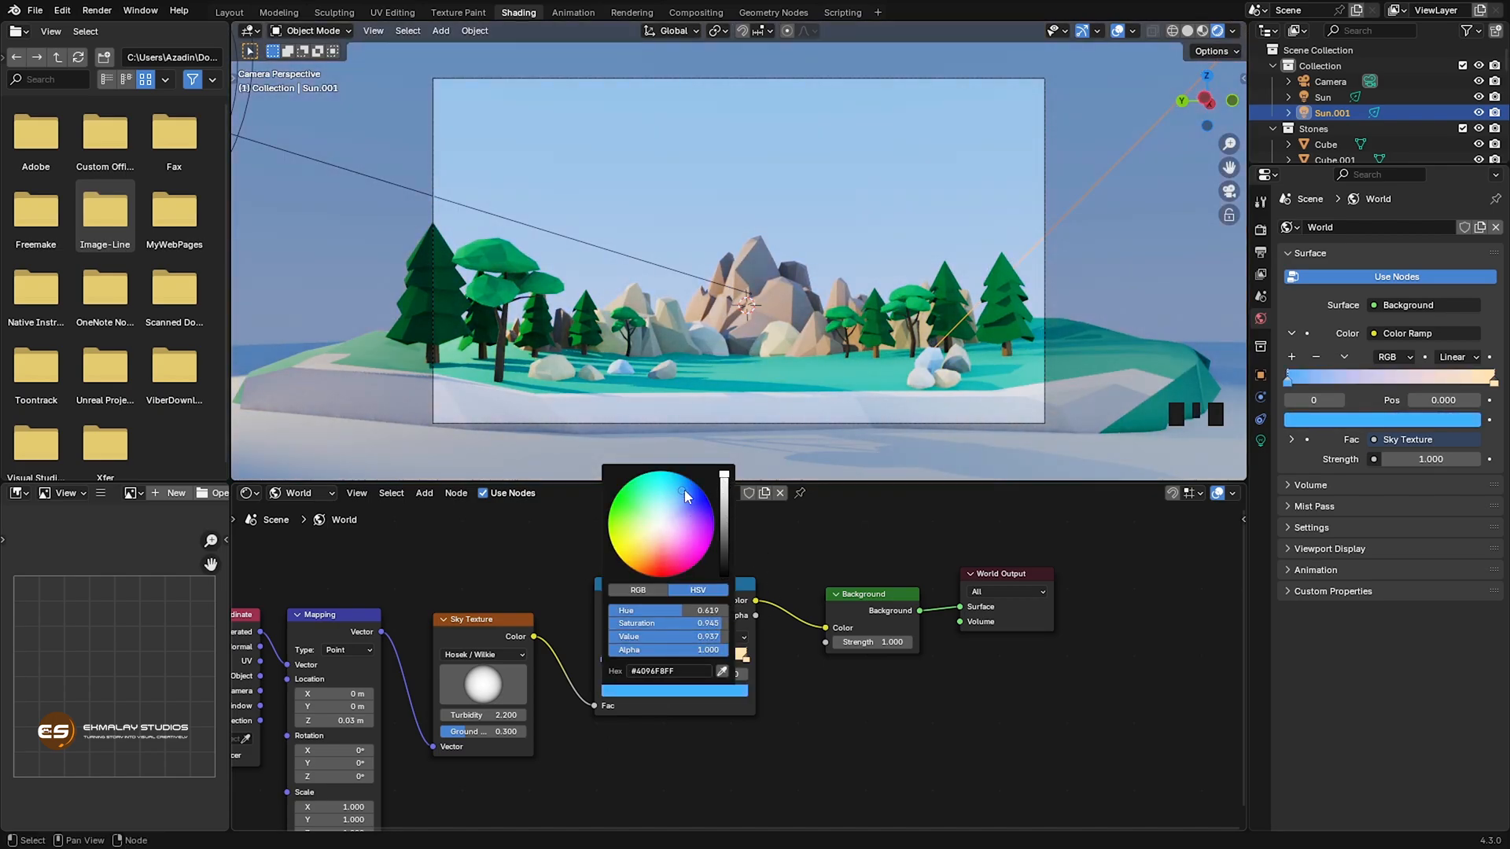
left_click_drag(724, 476, 725, 499)
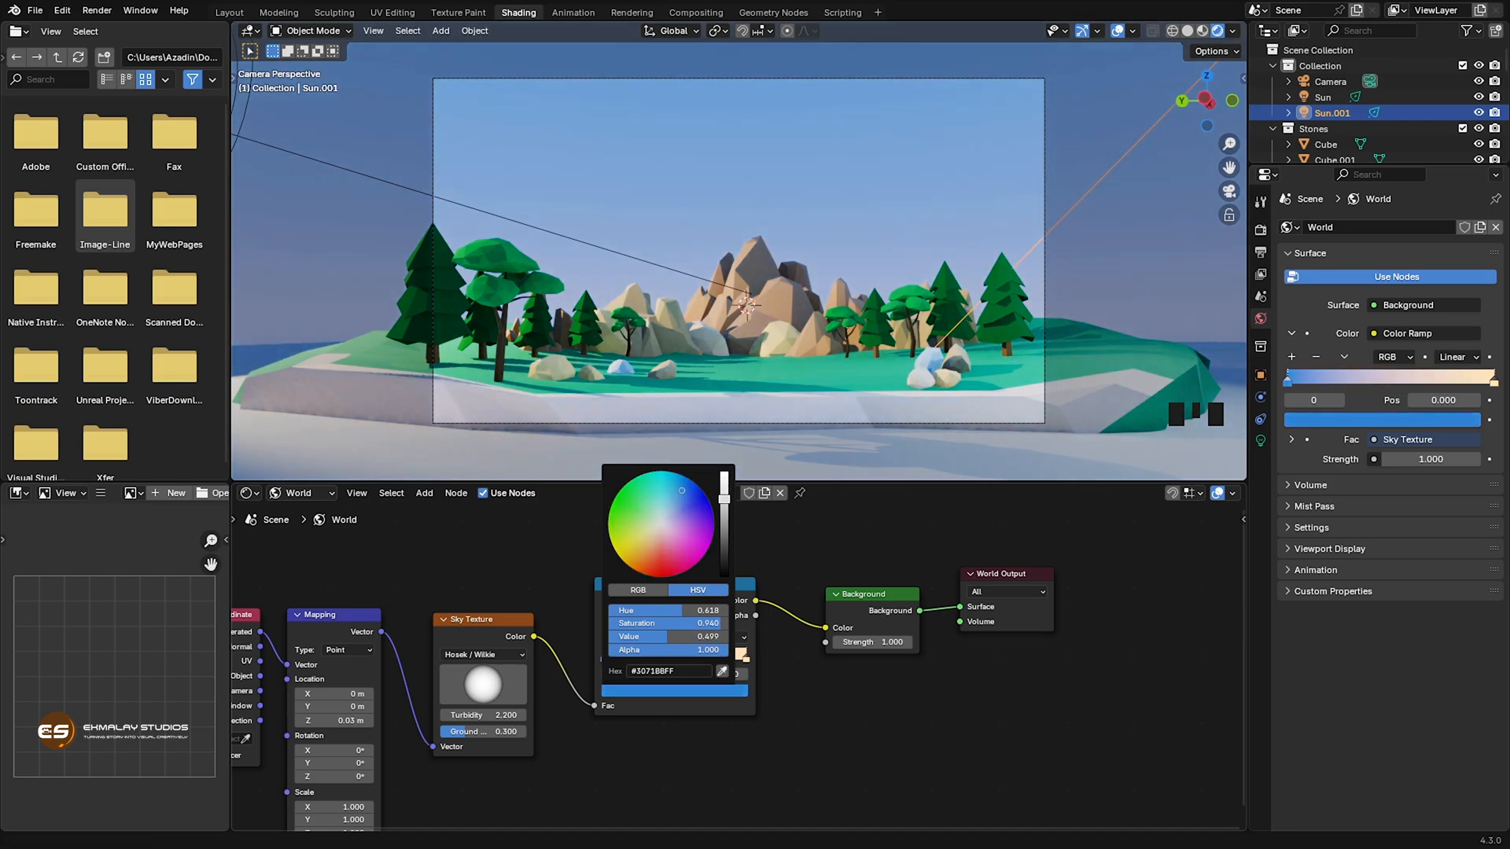
left_click(792, 677)
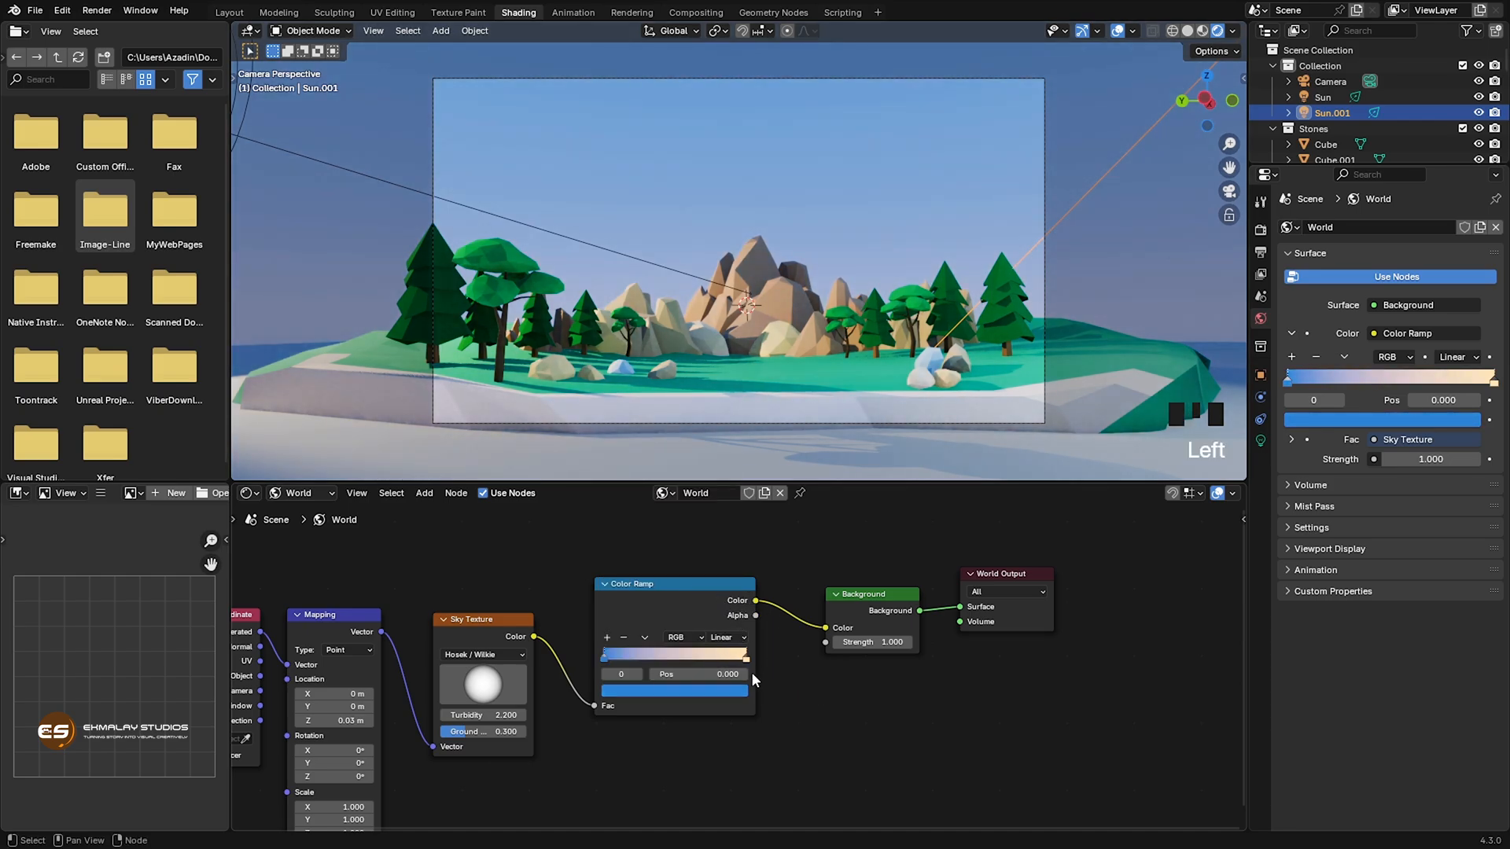
Try sliding the Color Ramp's light orange stop toward the middle and return it to position 1.000.
left_click_drag(747, 659, 678, 661)
left_click_drag(716, 663, 839, 550)
Move the World Output node away from Background and shift the rest of the node chain down to free space above it.
scroll(824, 725, "down", 3)
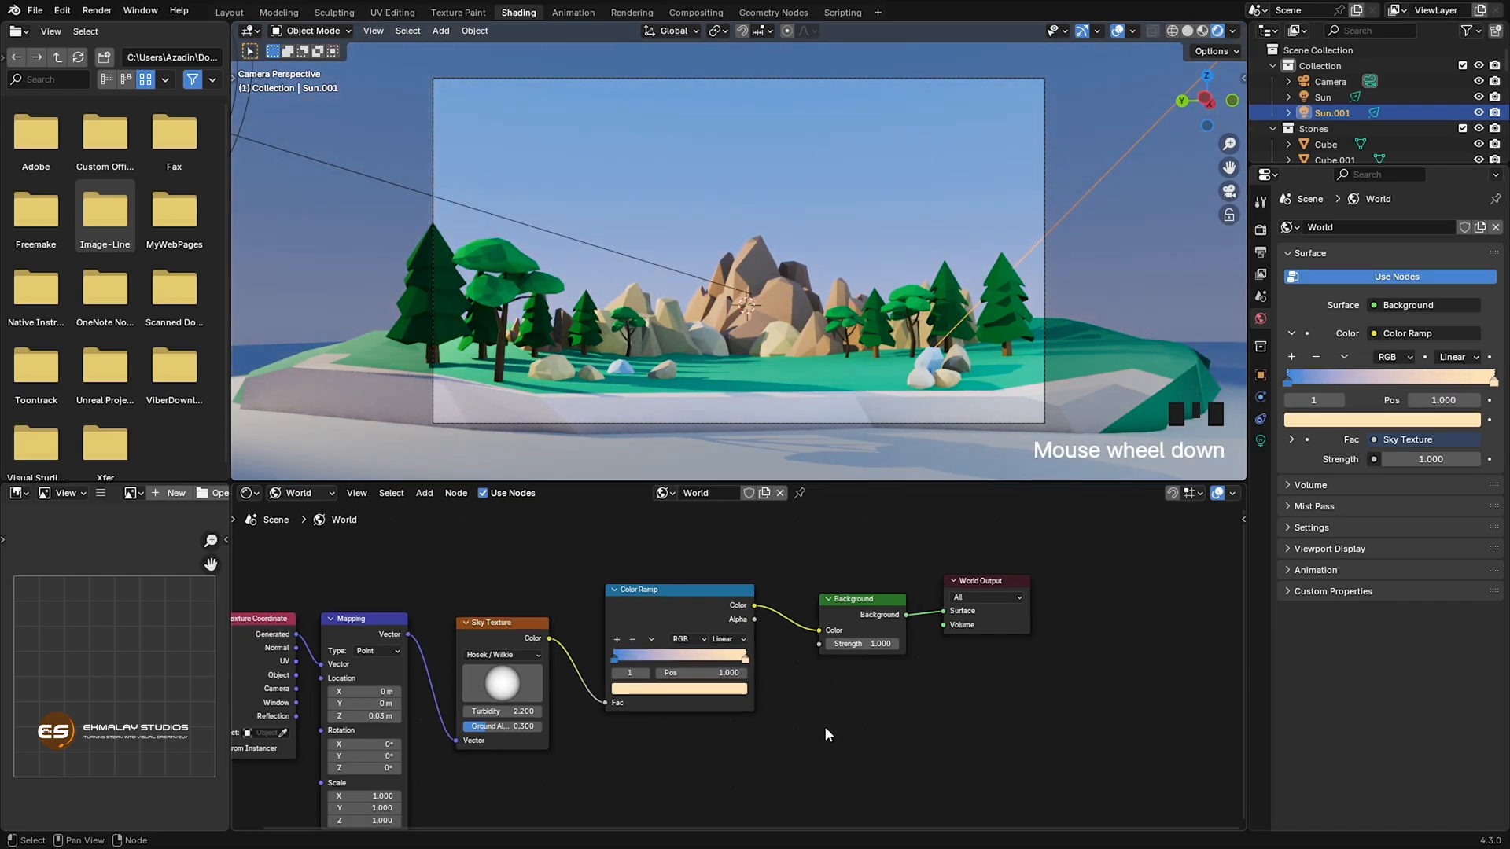
scroll(830, 743, "down", 2)
middle_click_drag(828, 728, 791, 691)
scroll(863, 705, "down", 1)
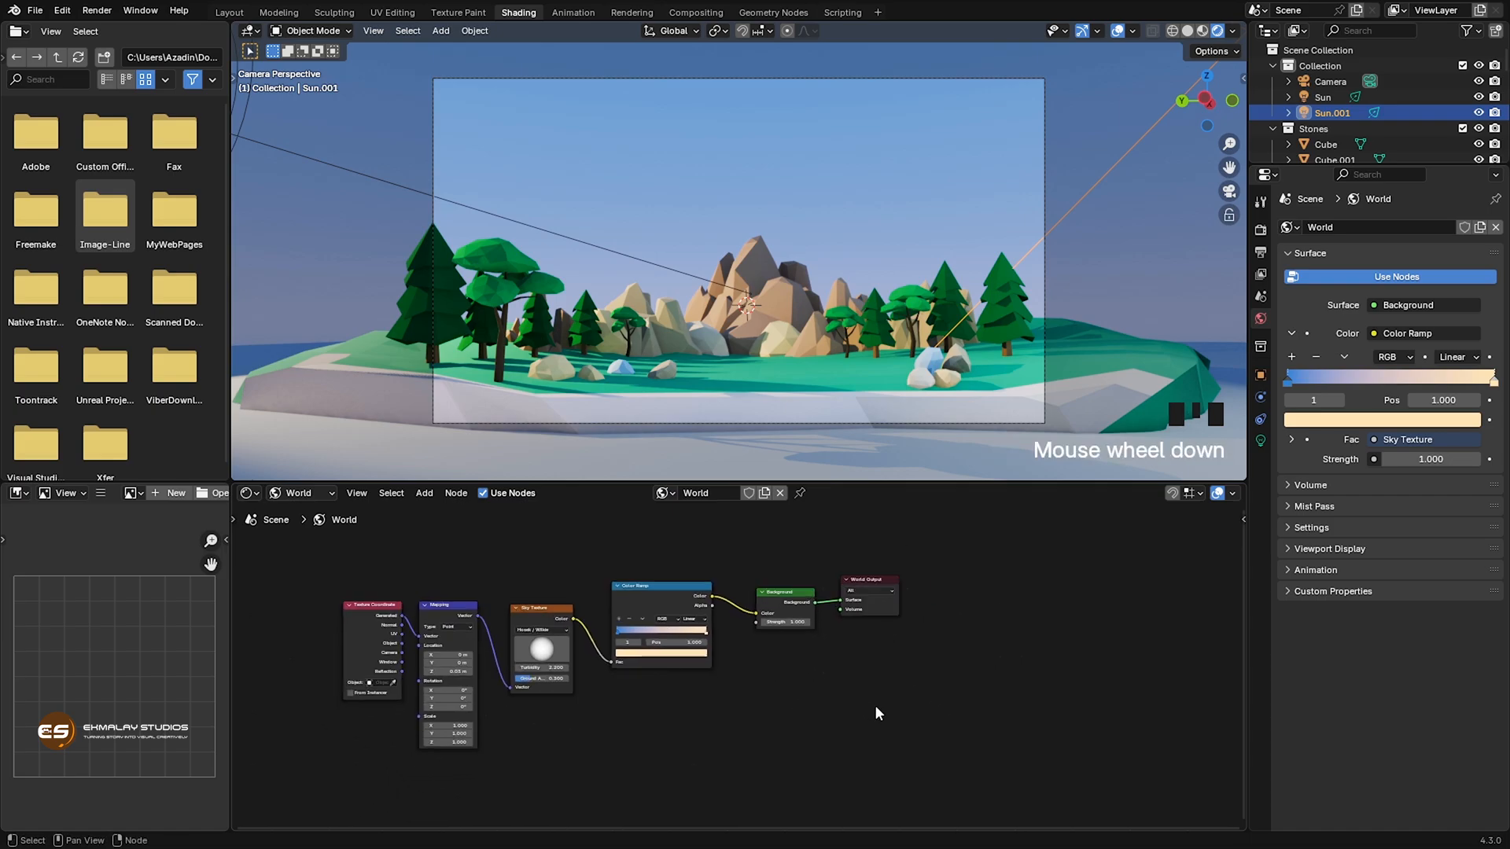
left_click_drag(731, 541, 945, 645)
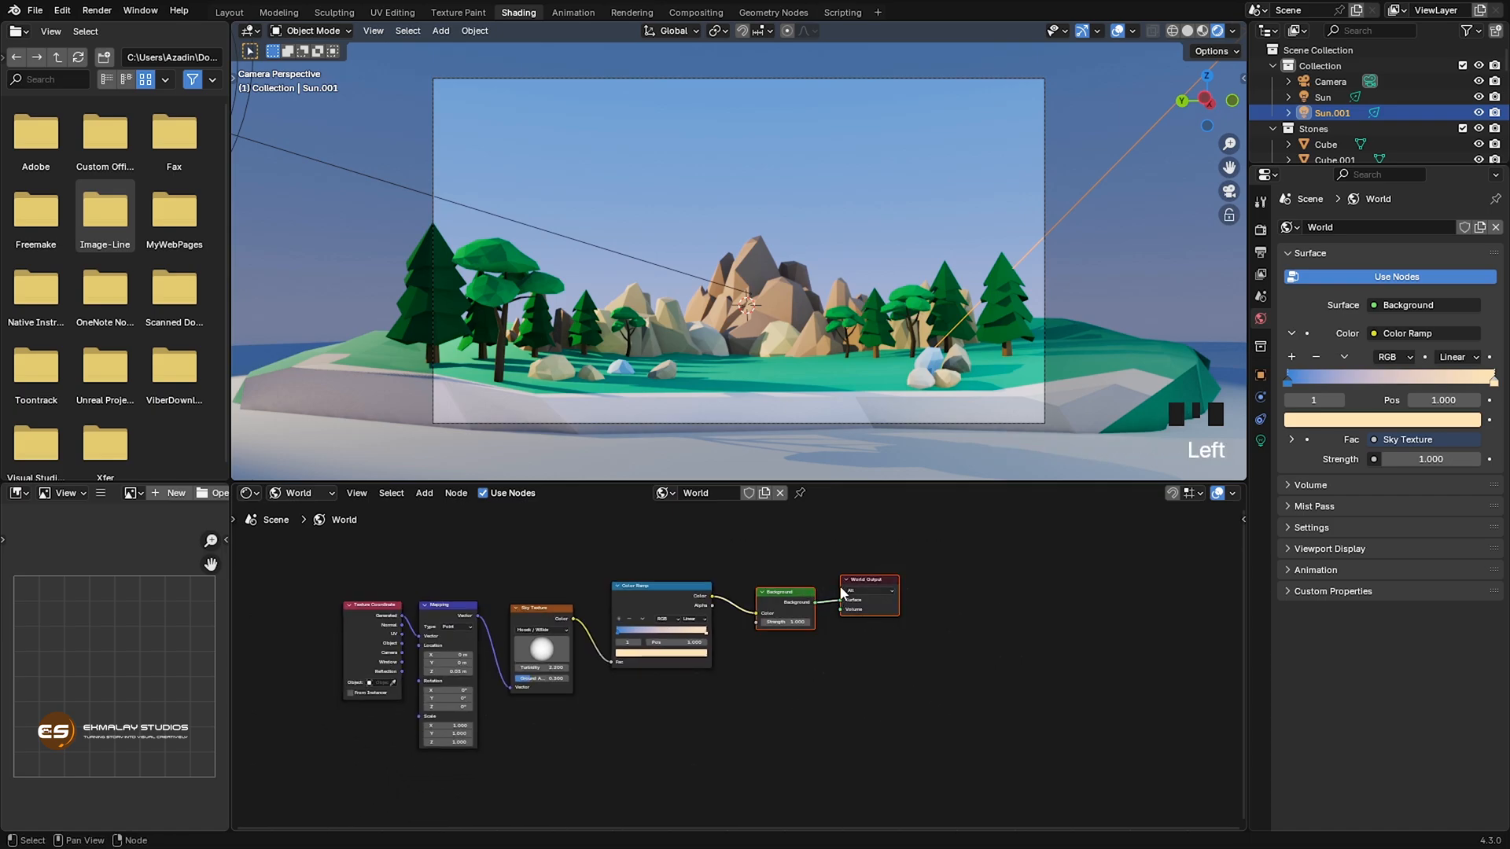
left_click(856, 590)
left_click_drag(865, 582, 1047, 543)
left_click_drag(378, 574, 817, 651)
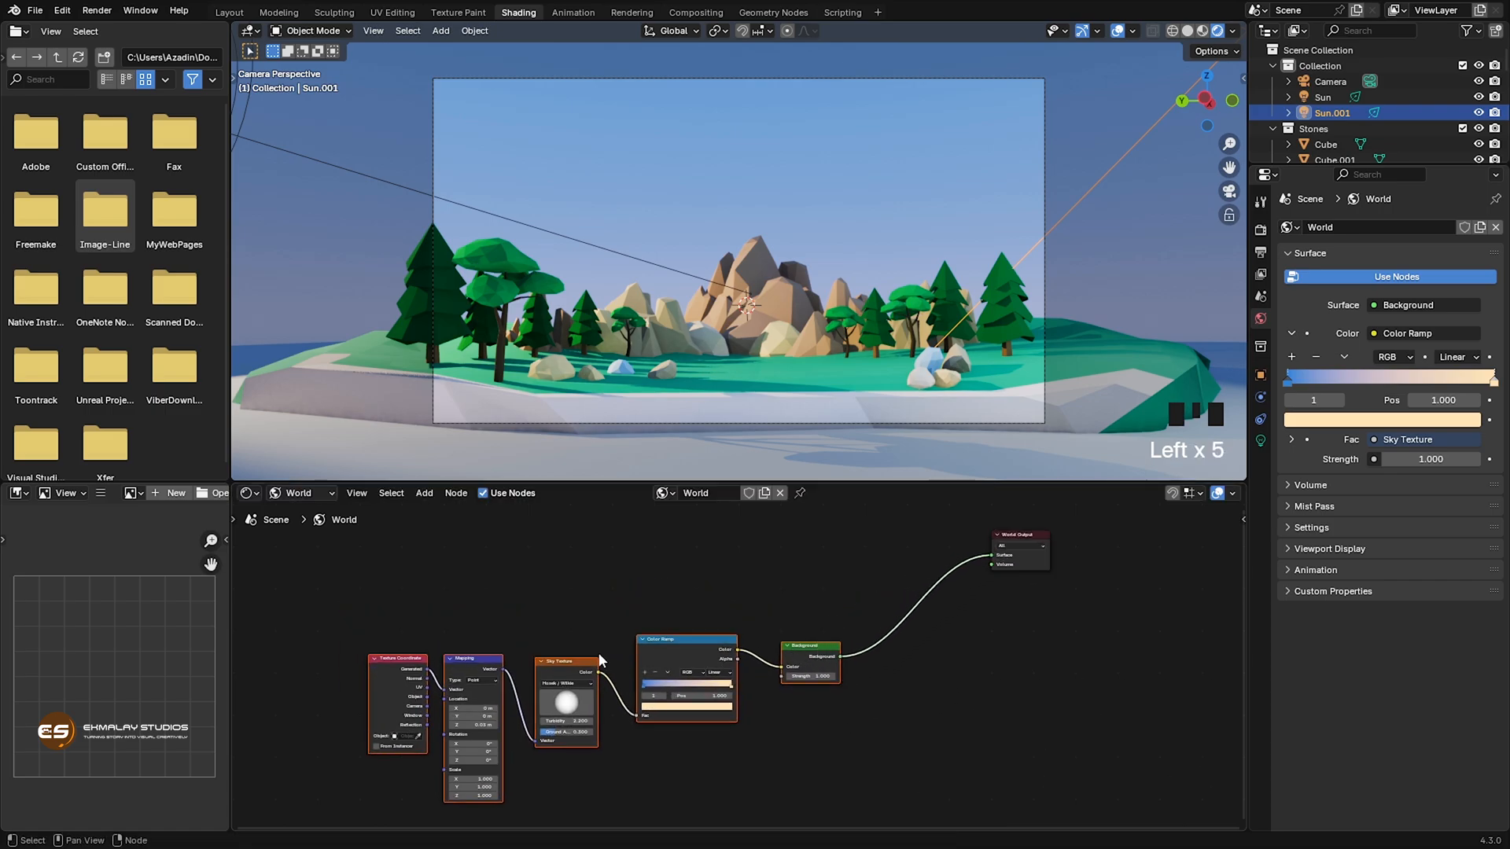
Tighten the spacing of the Texture Coordinate, Mapping, Sky Texture and Background nodes around the Color Ramp.
left_click(571, 644)
left_click(582, 659)
left_click_drag(583, 659, 602, 640)
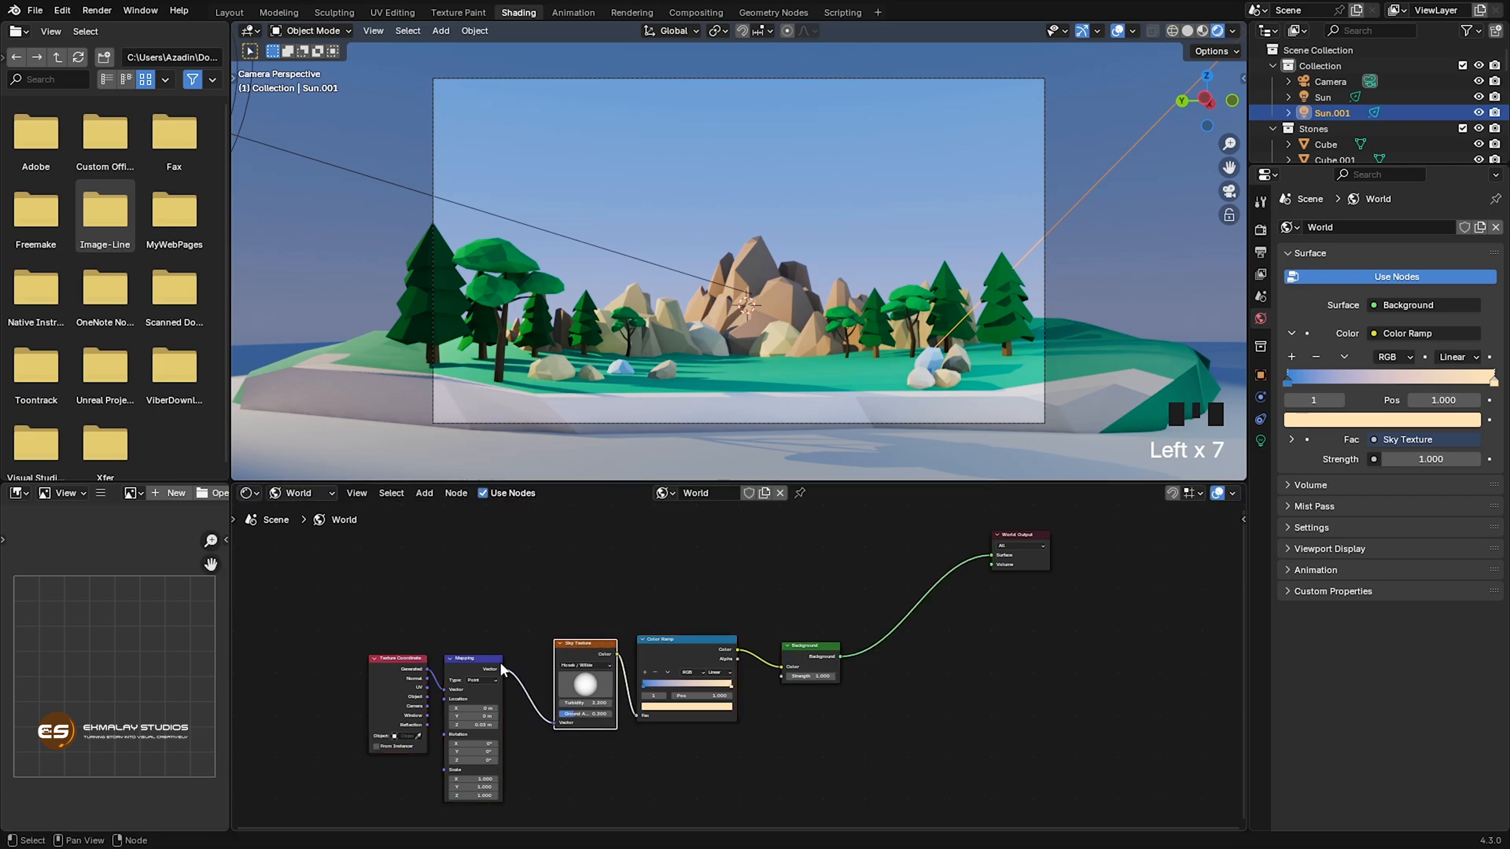
left_click_drag(494, 657, 527, 642)
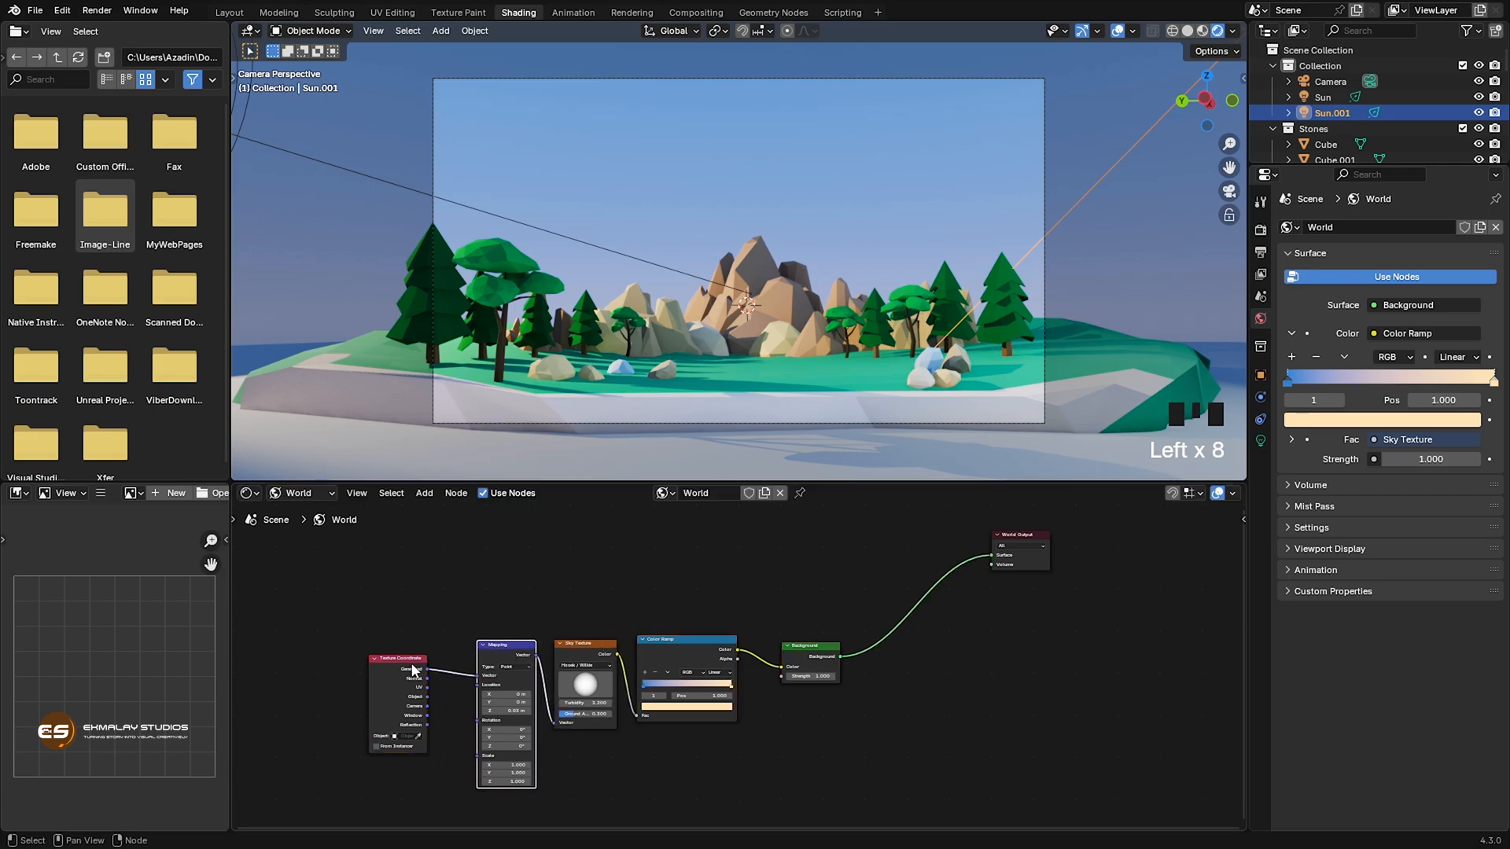
left_click_drag(415, 664, 447, 649)
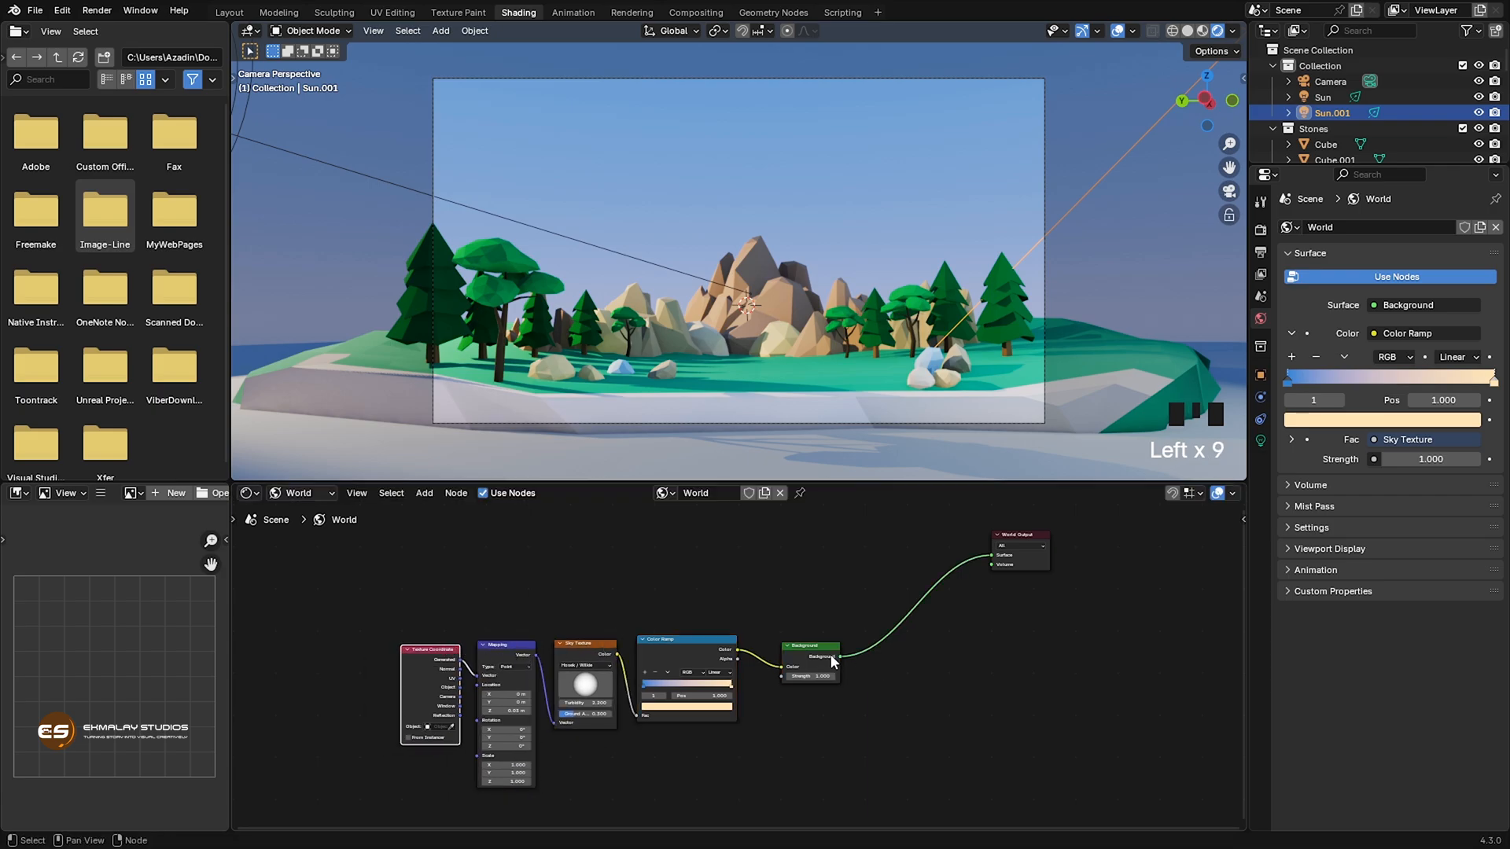
mouse_move(825, 657)
left_mouse_down()
mouse_move(846, 611)
mouse_move(799, 644)
left_mouse_up()
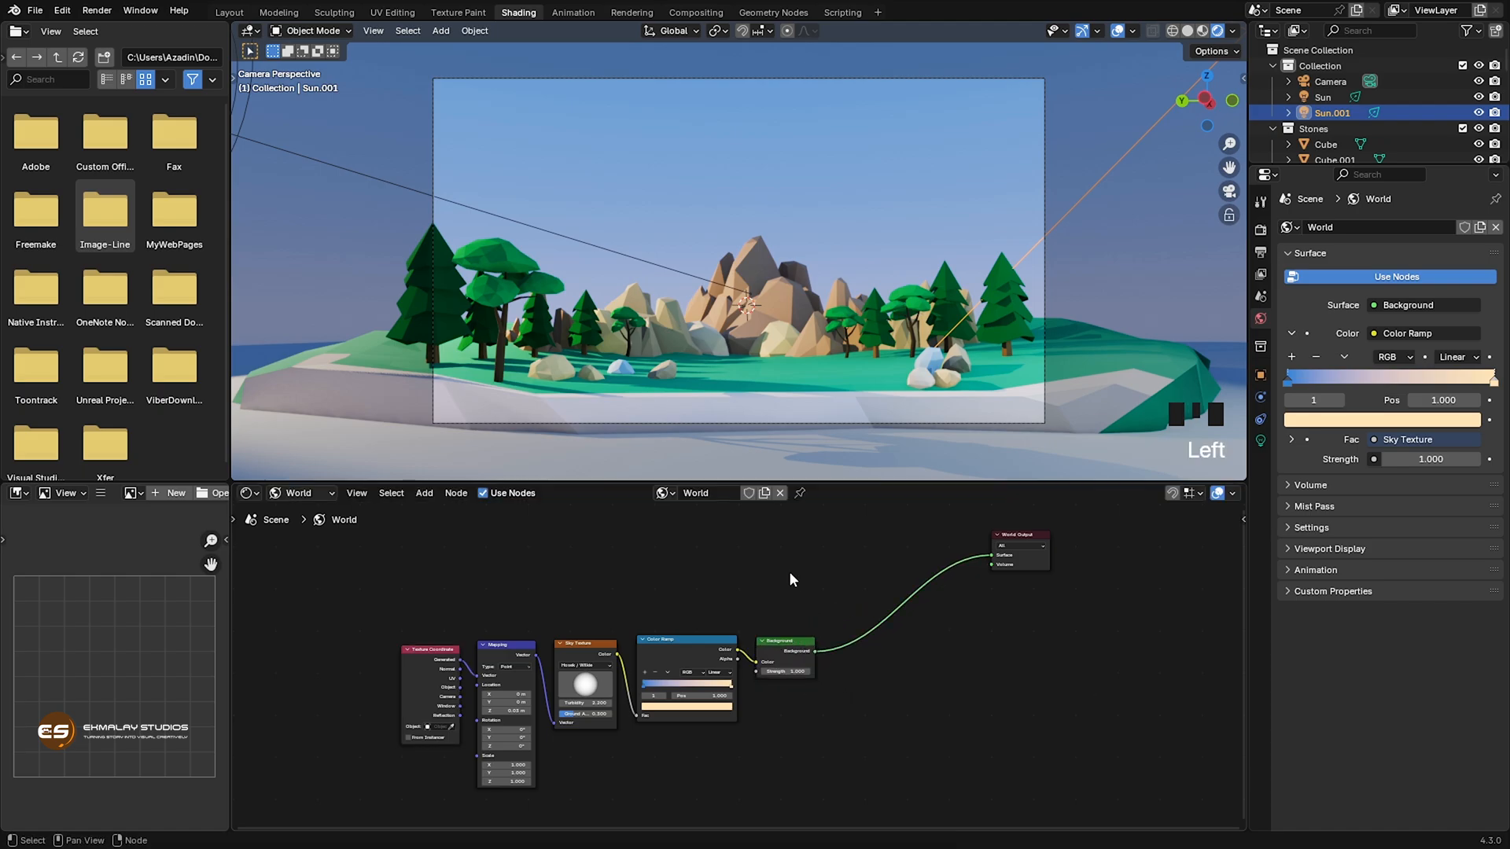
Add an unconnected Mix Shader node above the Background node.
key("shift+a")
mouse_move(790, 574)
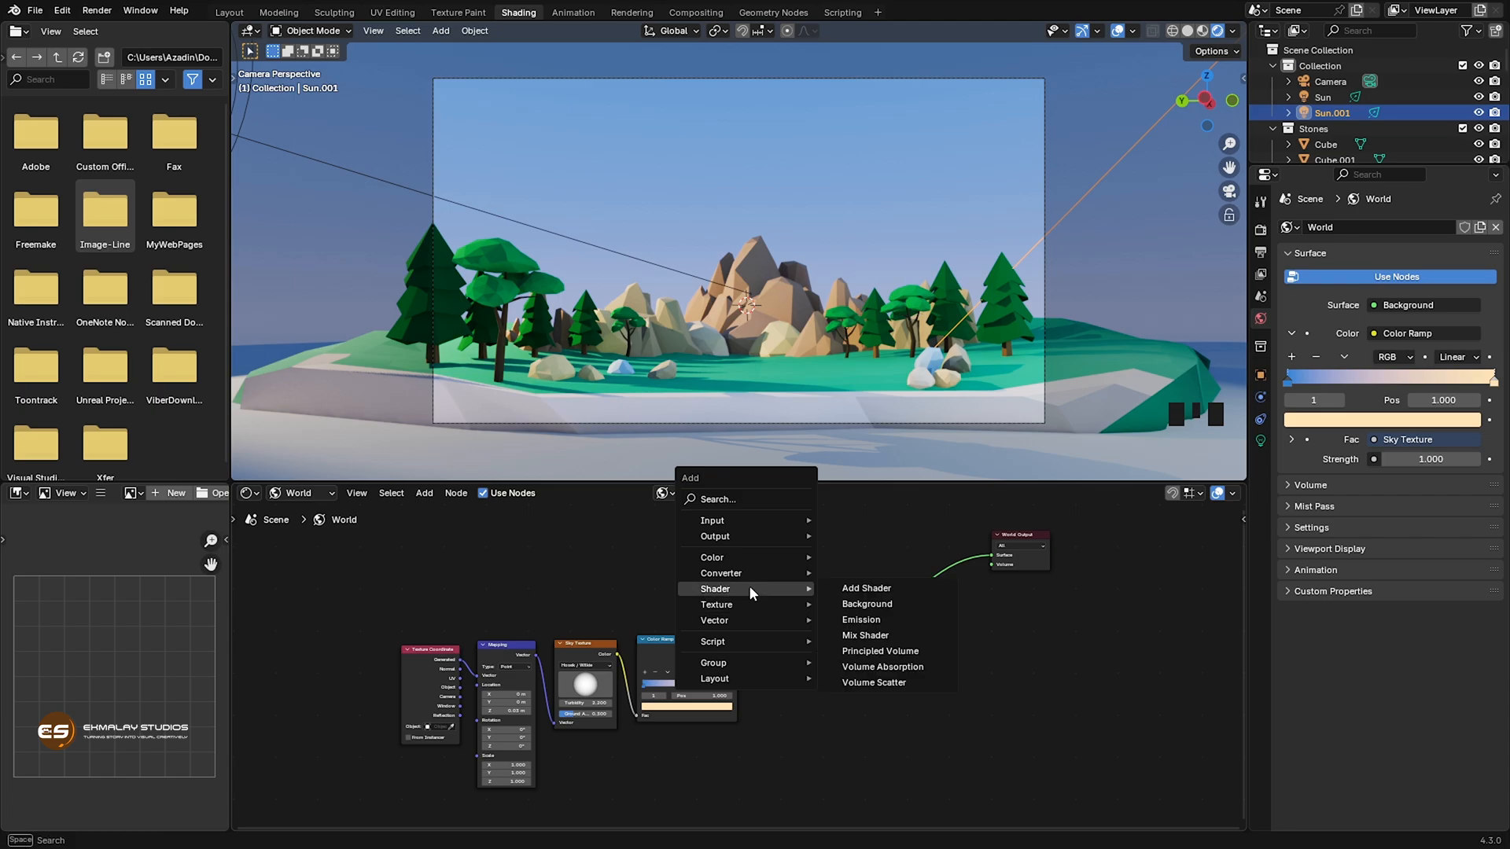
left_click(866, 635)
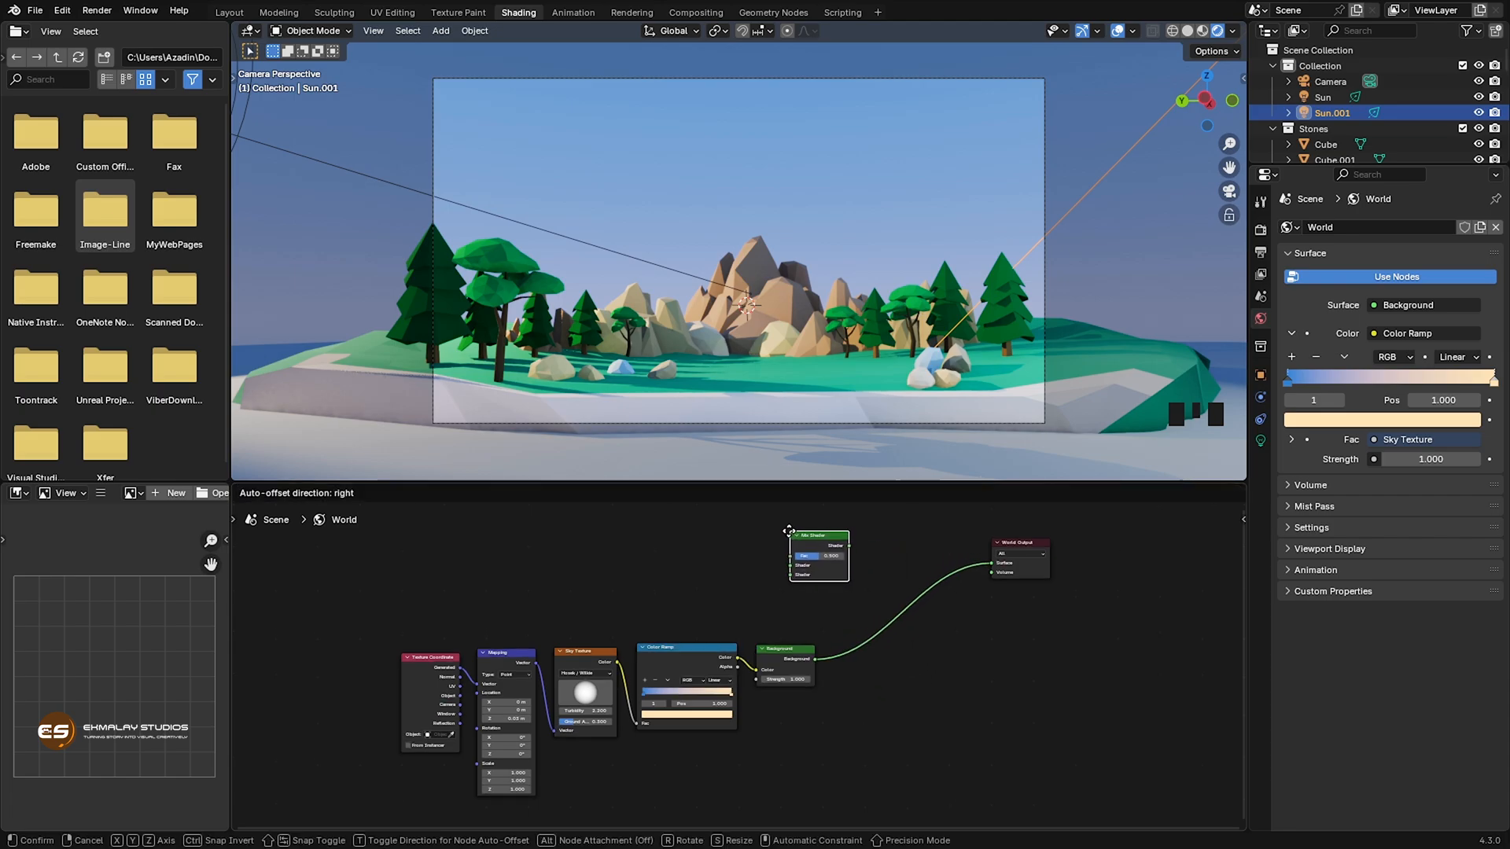
left_click(776, 562)
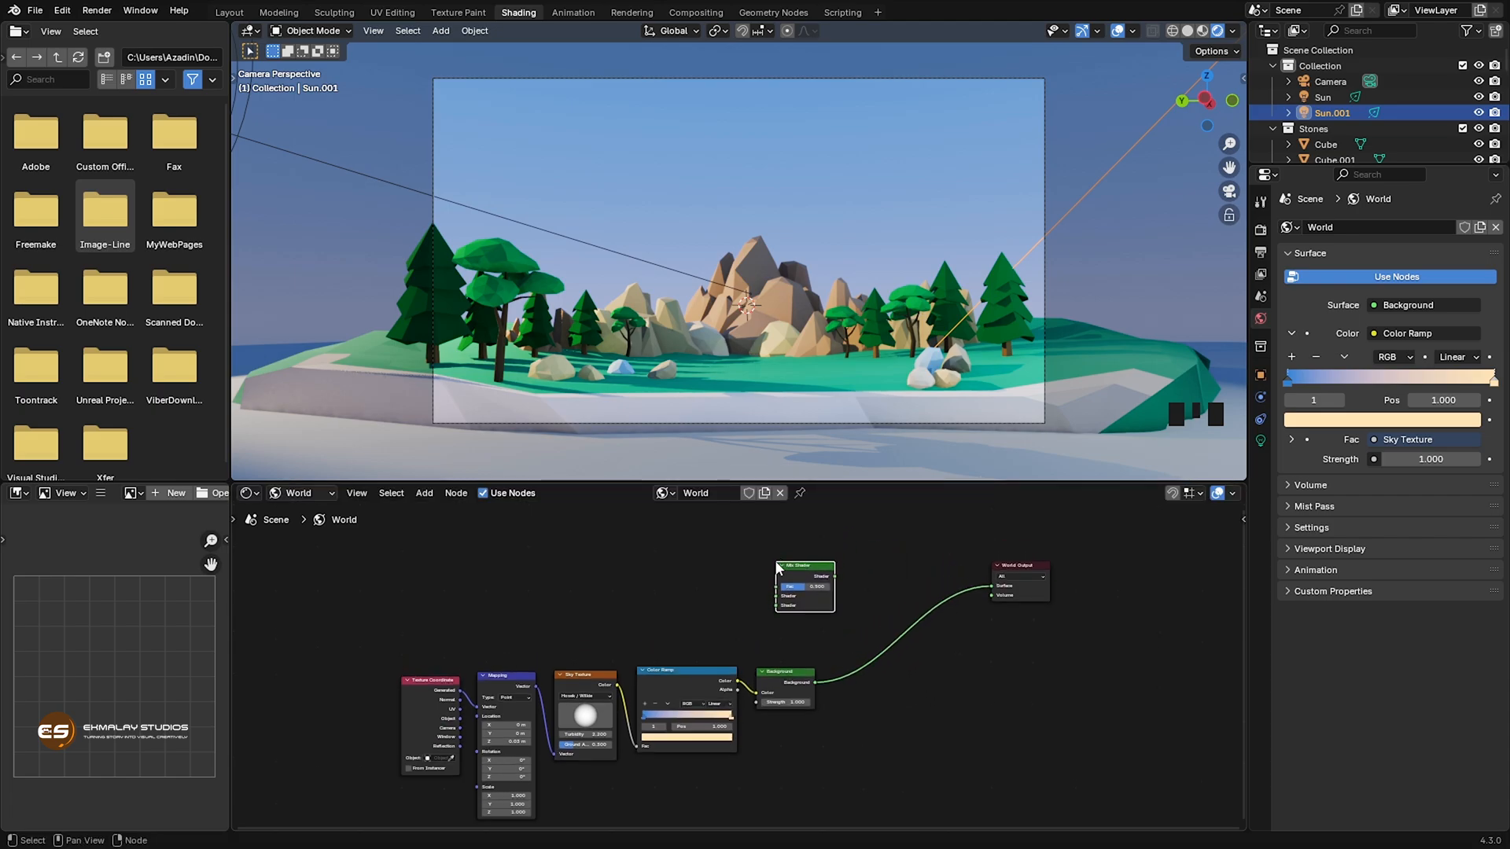
left_click(694, 566)
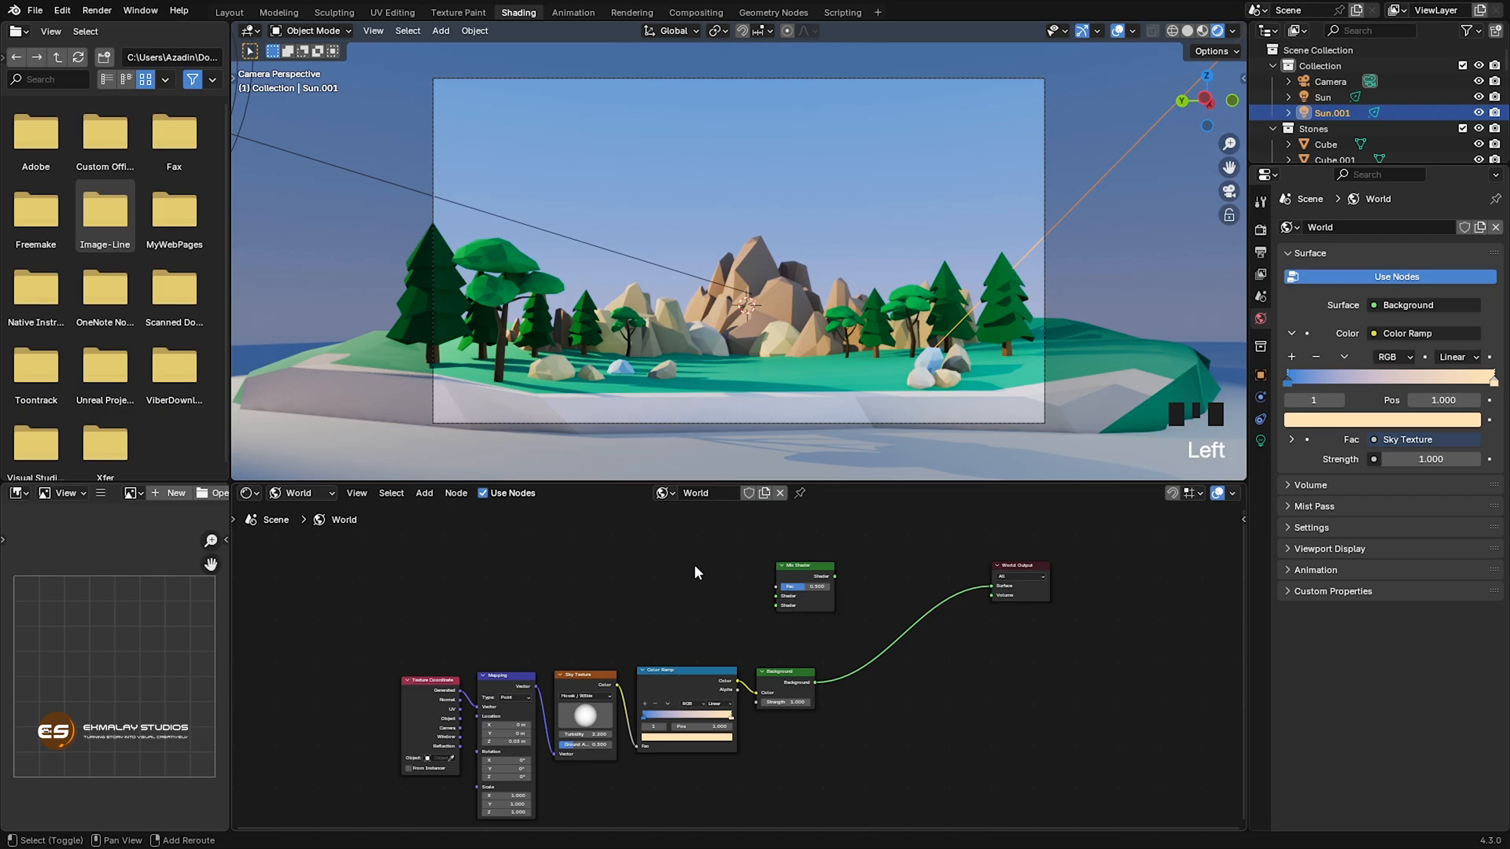
Add a second Color Ramp node beside the Mix Shader, above the existing Color Ramp.
key("shift+a")
mouse_move(676, 552)
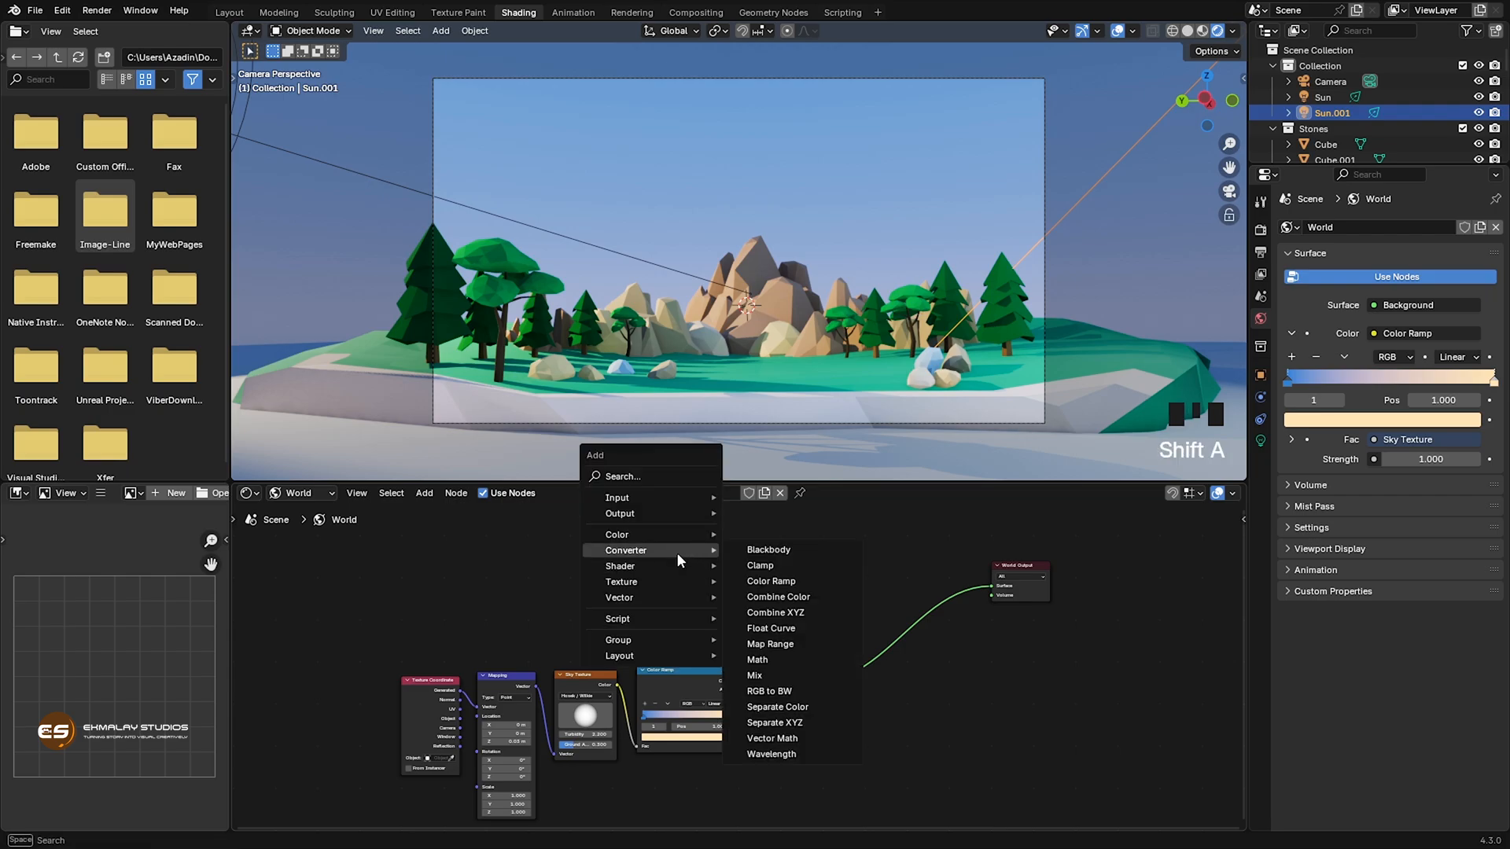
left_click(769, 581)
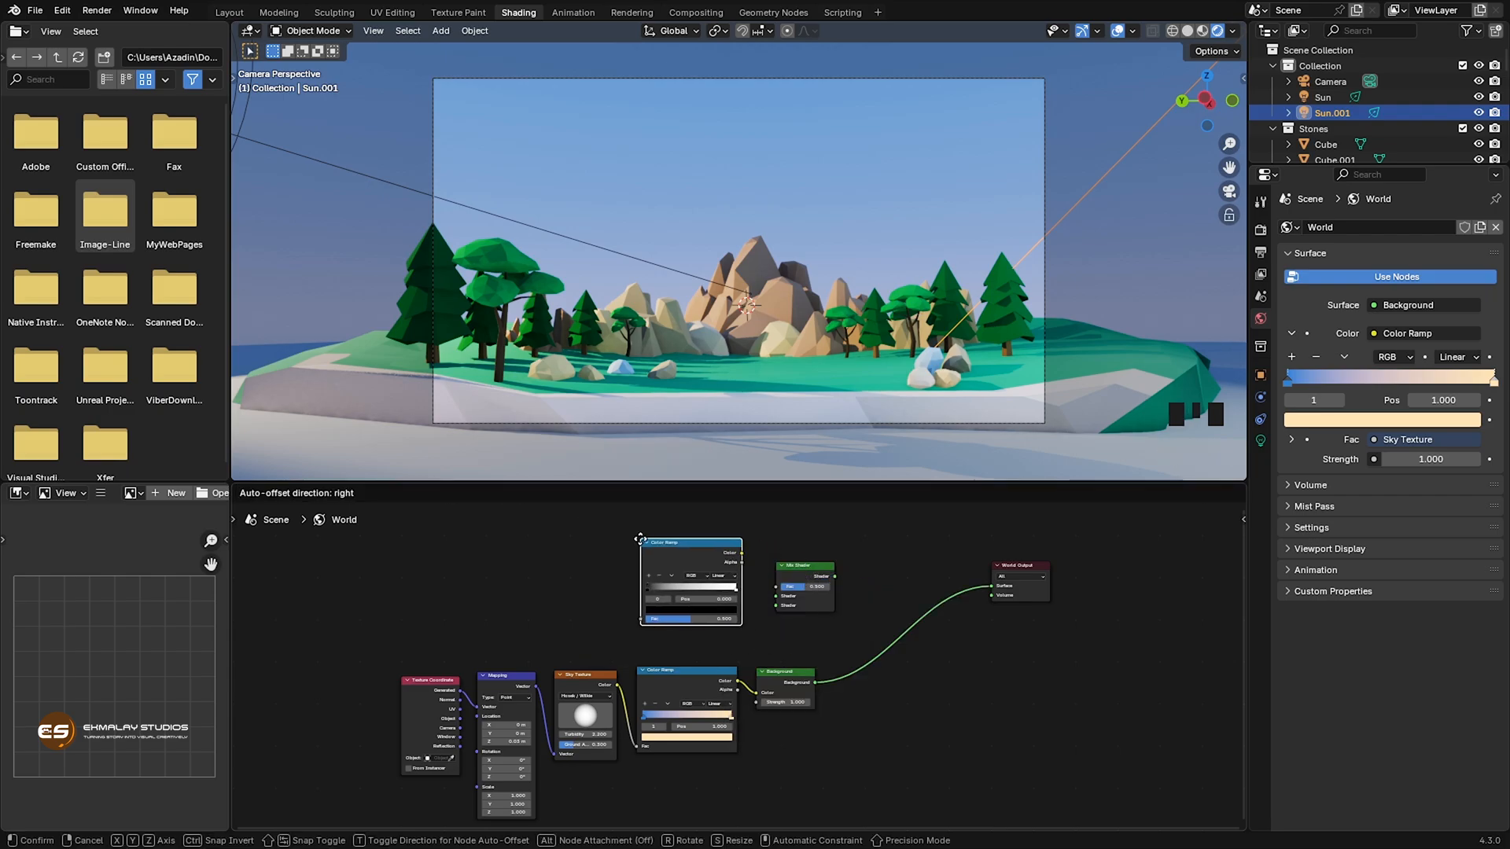
left_click(642, 542)
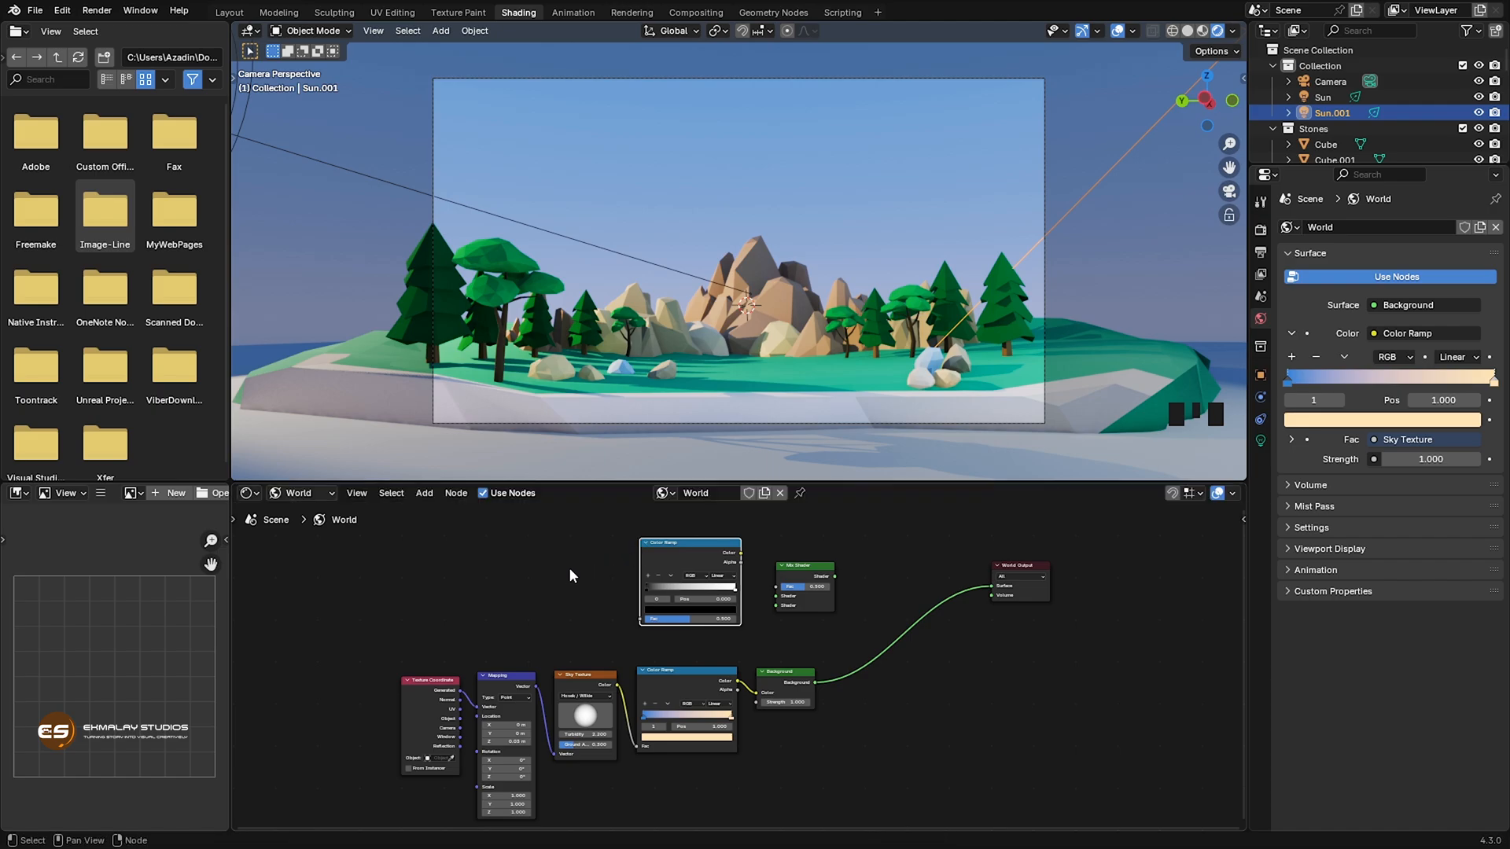
left_click(549, 579)
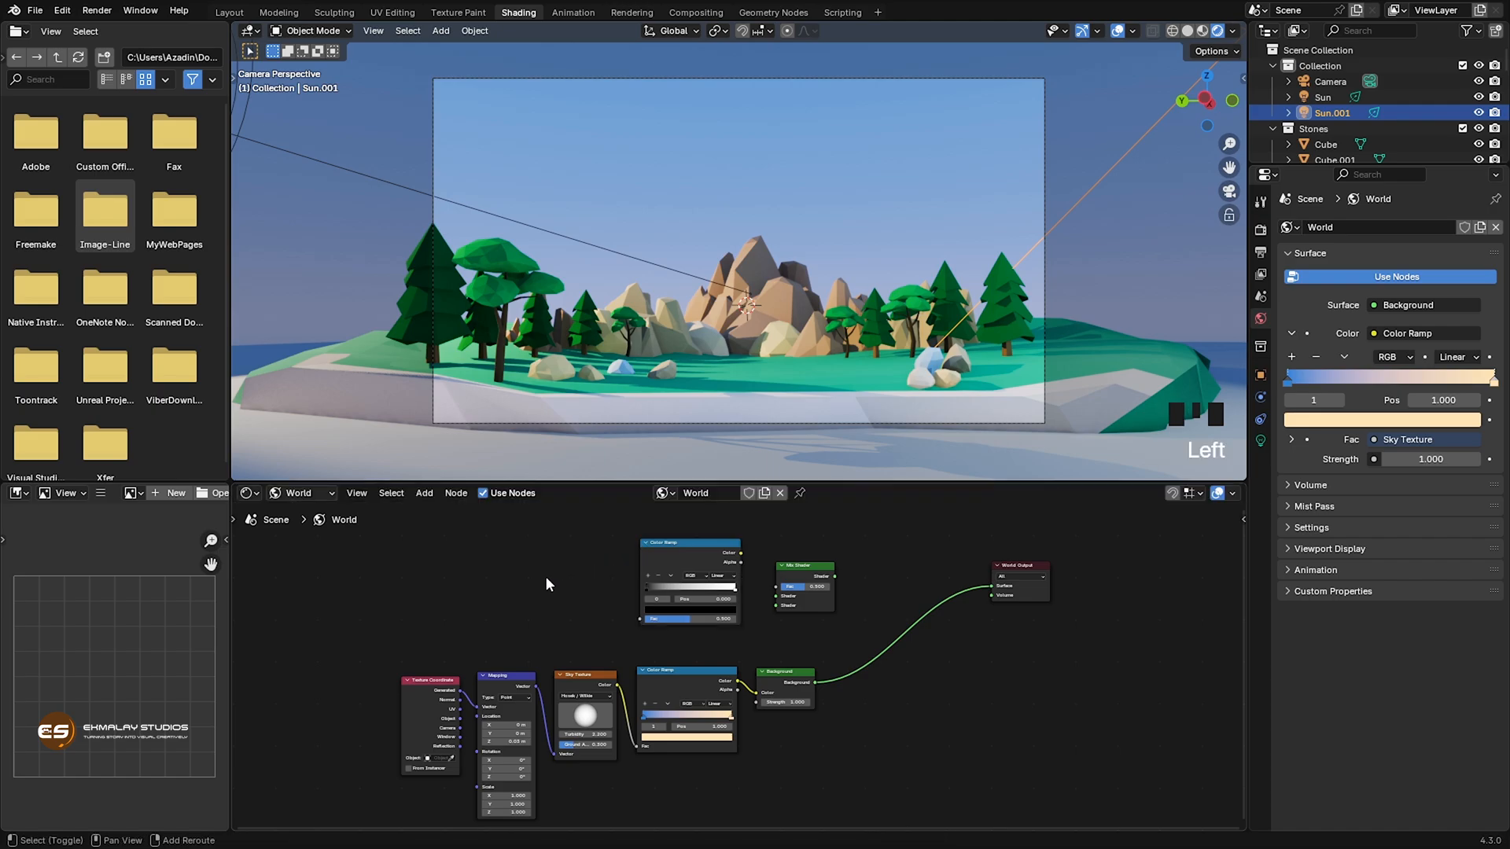
Add a Noise Texture node to the left of the new black-to-white Color Ramp.
key("shift+a")
mouse_move(523, 609)
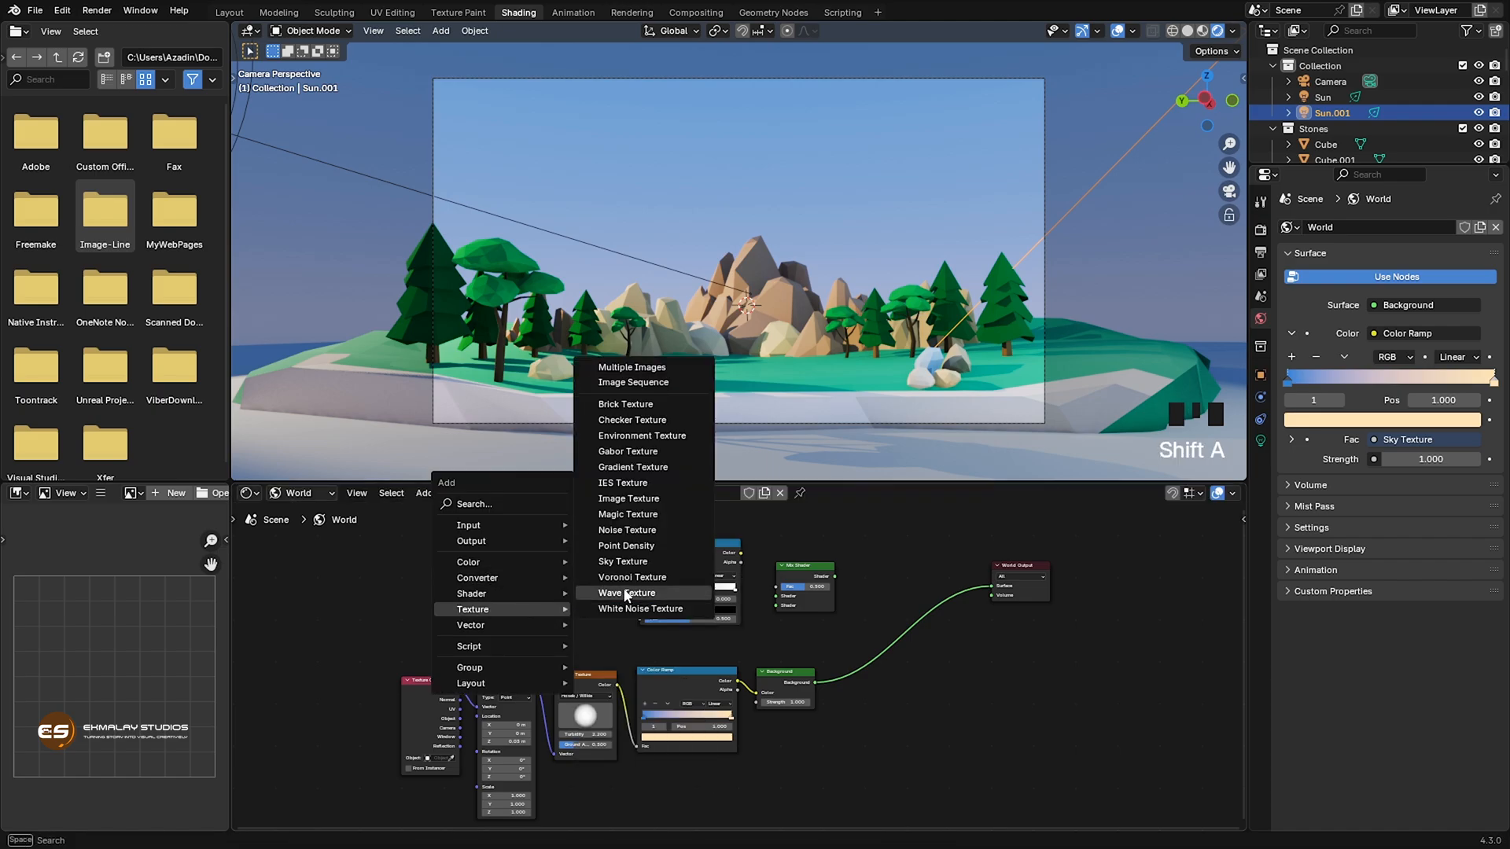
left_click(623, 530)
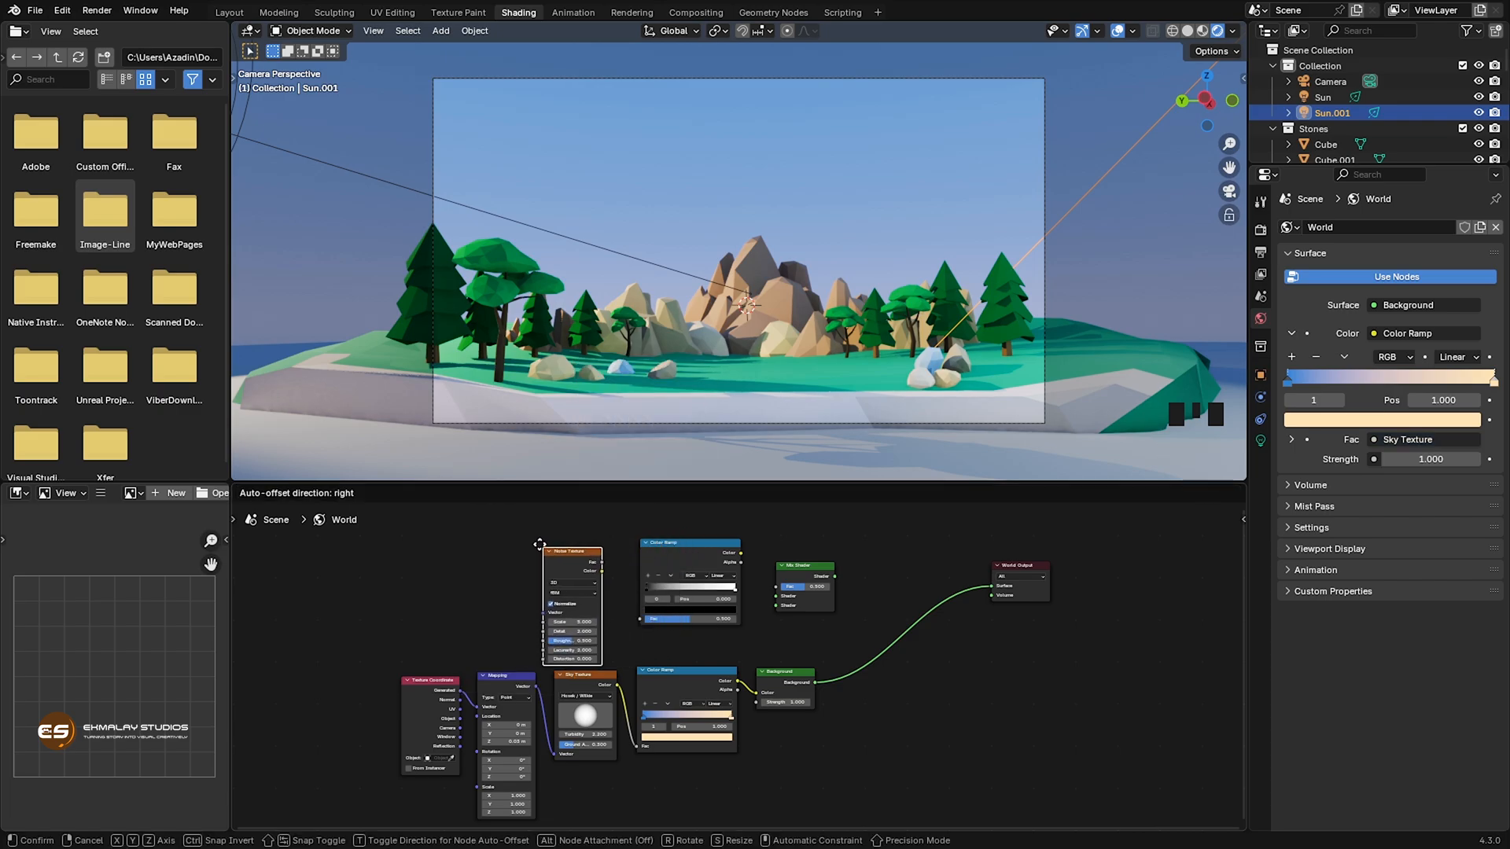
left_click(548, 549)
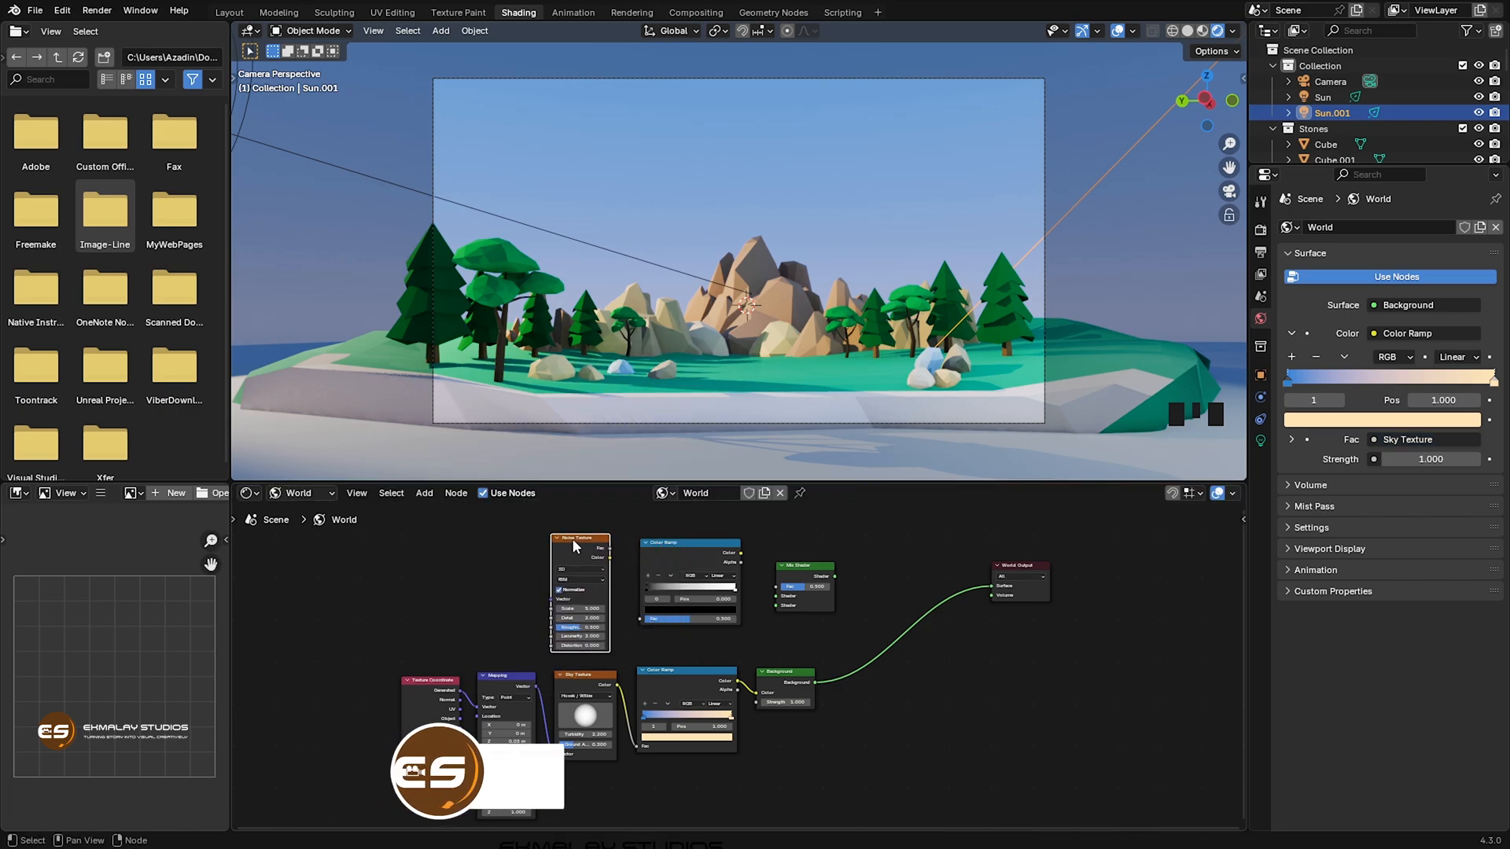
Add connected Texture Coordinate and Mapping nodes to the Noise Texture with Node Wrangler and move both slightly away from it.
left_click(572, 540)
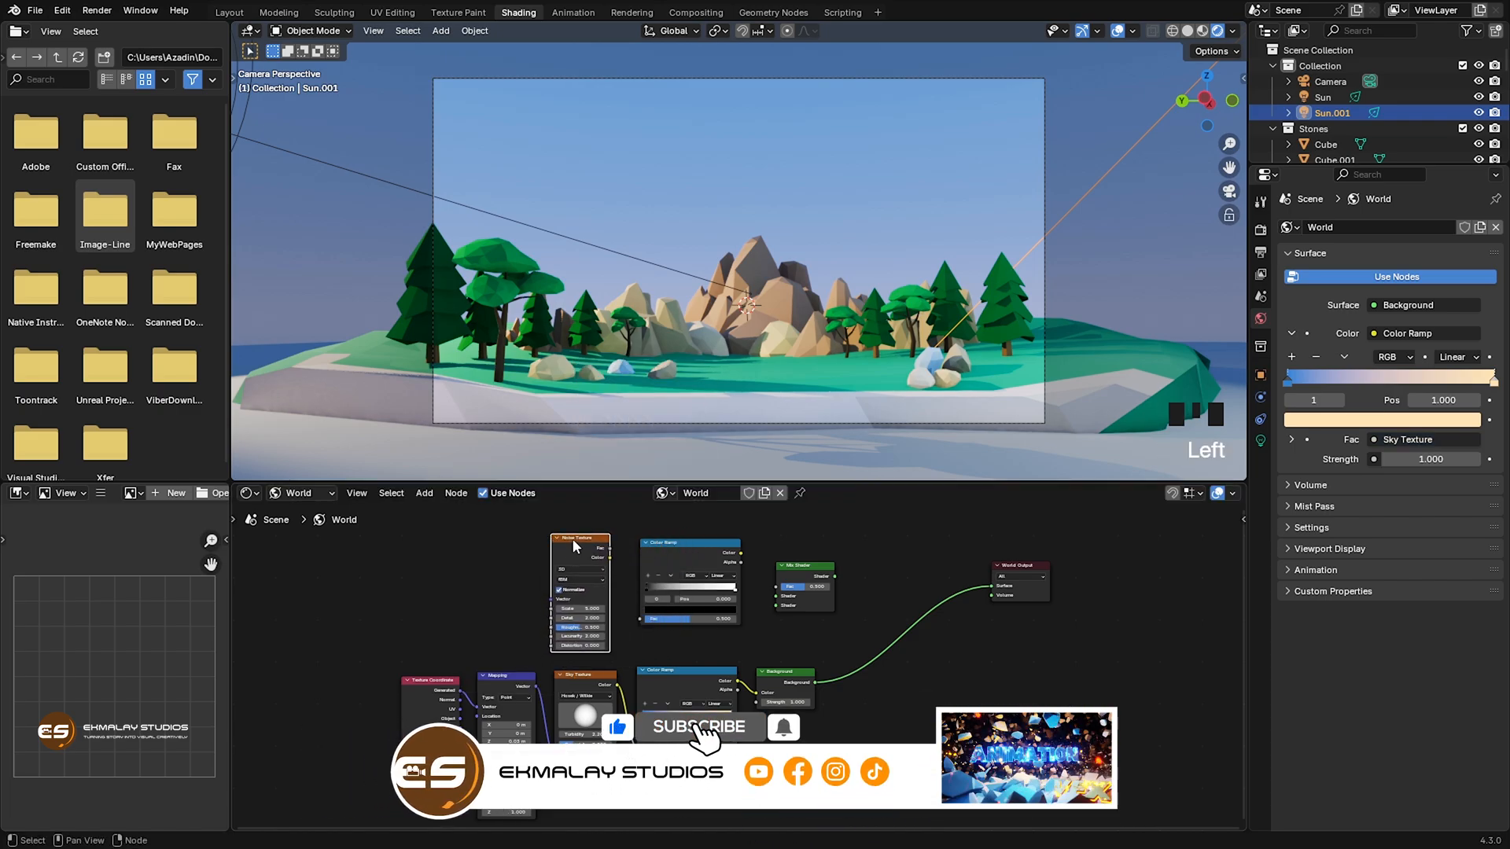
key("ctrl+t")
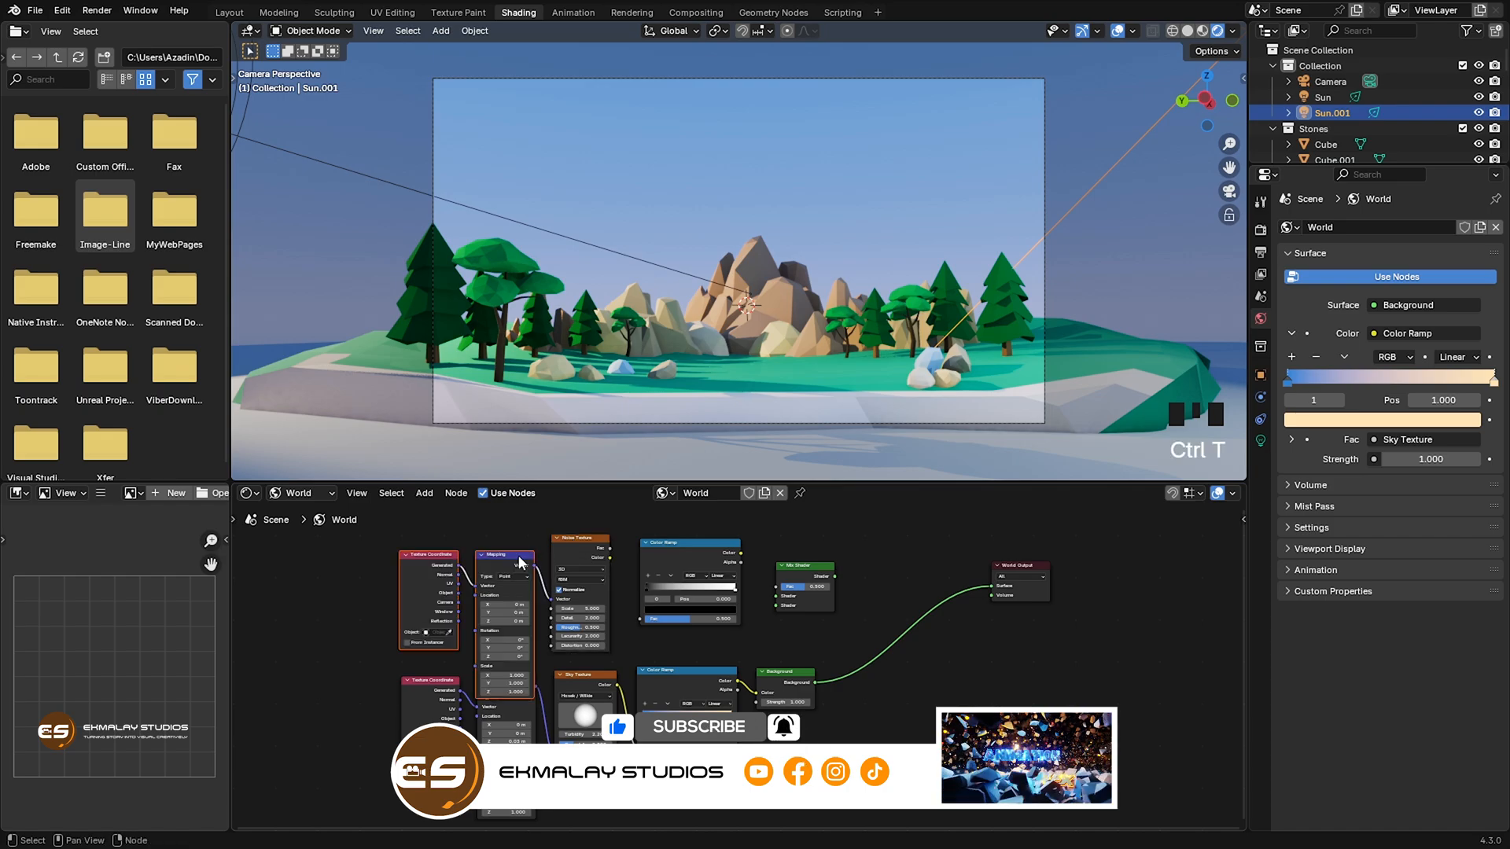
mouse_move(515, 564)
left_mouse_down()
mouse_move(500, 548)
mouse_move(501, 565)
left_mouse_up()
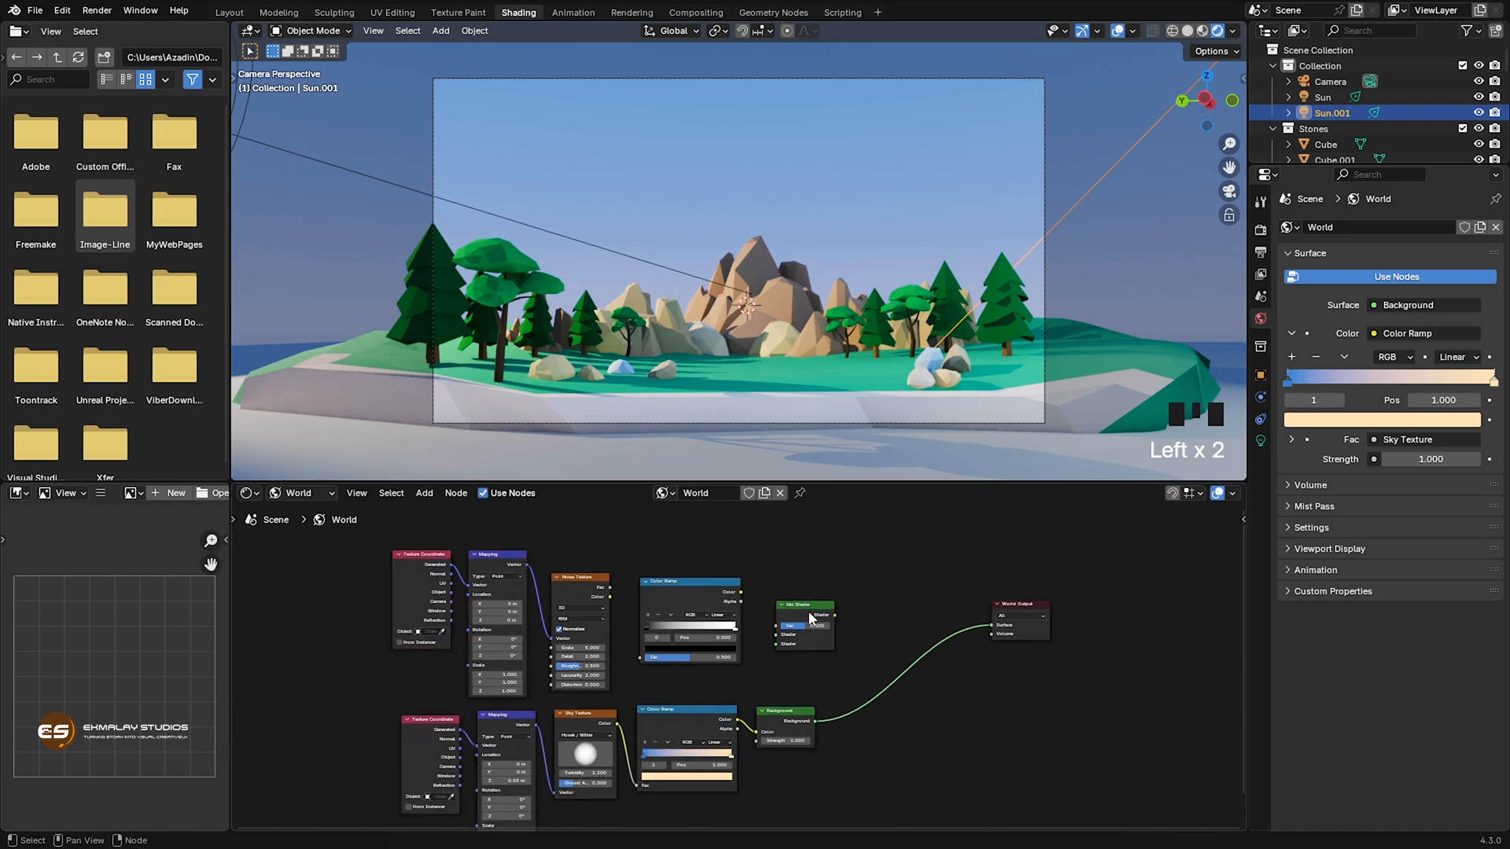
Reposition the Mix Shader and Background nodes, then connect Background to the lower Shader input and Mix Shader to the World Output surface.
left_click_drag(808, 610, 856, 604)
left_click(800, 714)
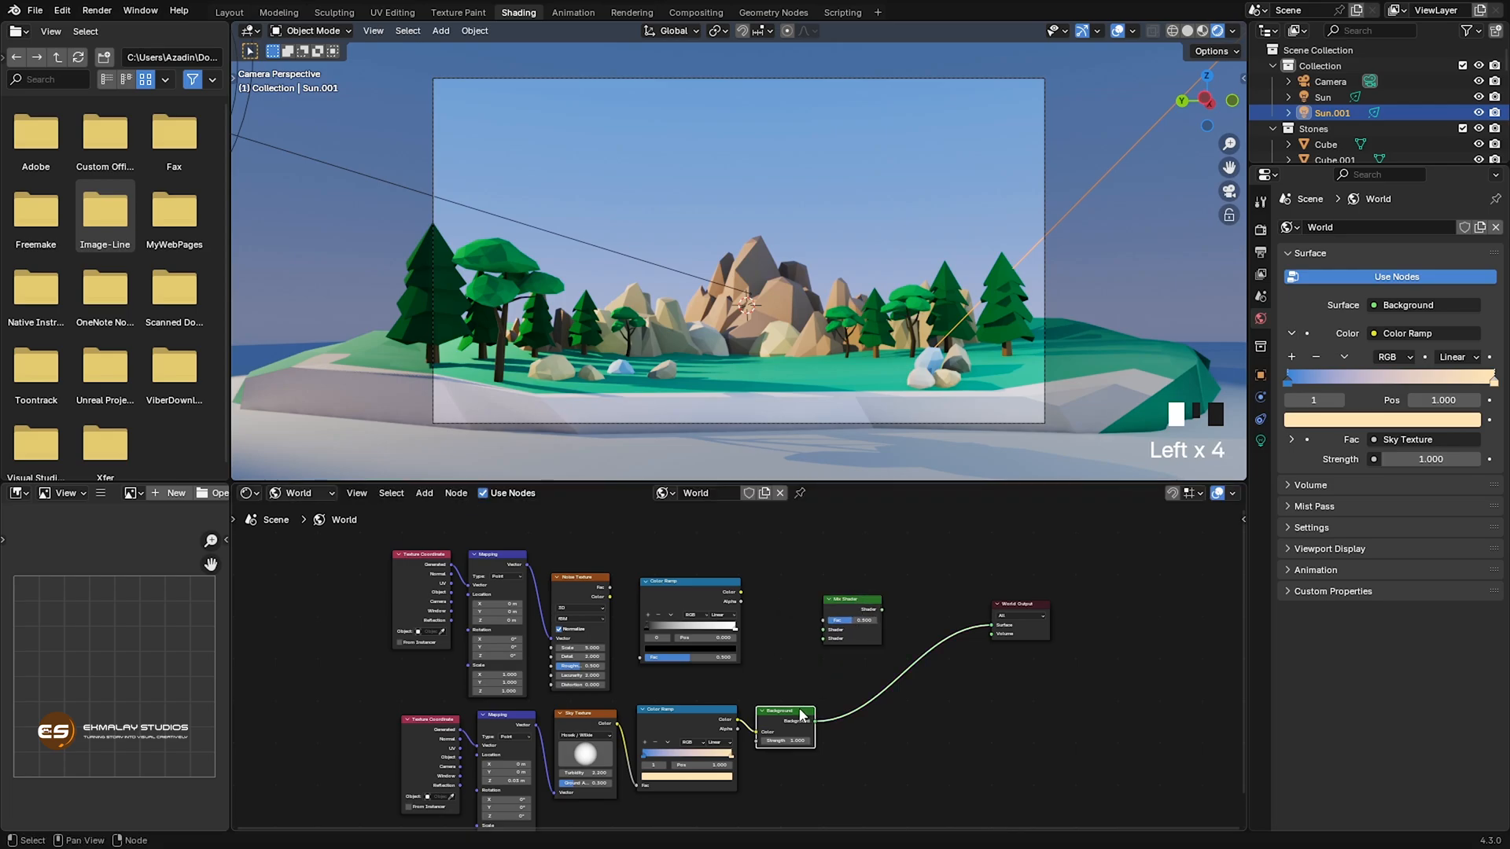
left_click_drag(801, 714, 801, 708)
left_click_drag(843, 601, 856, 602)
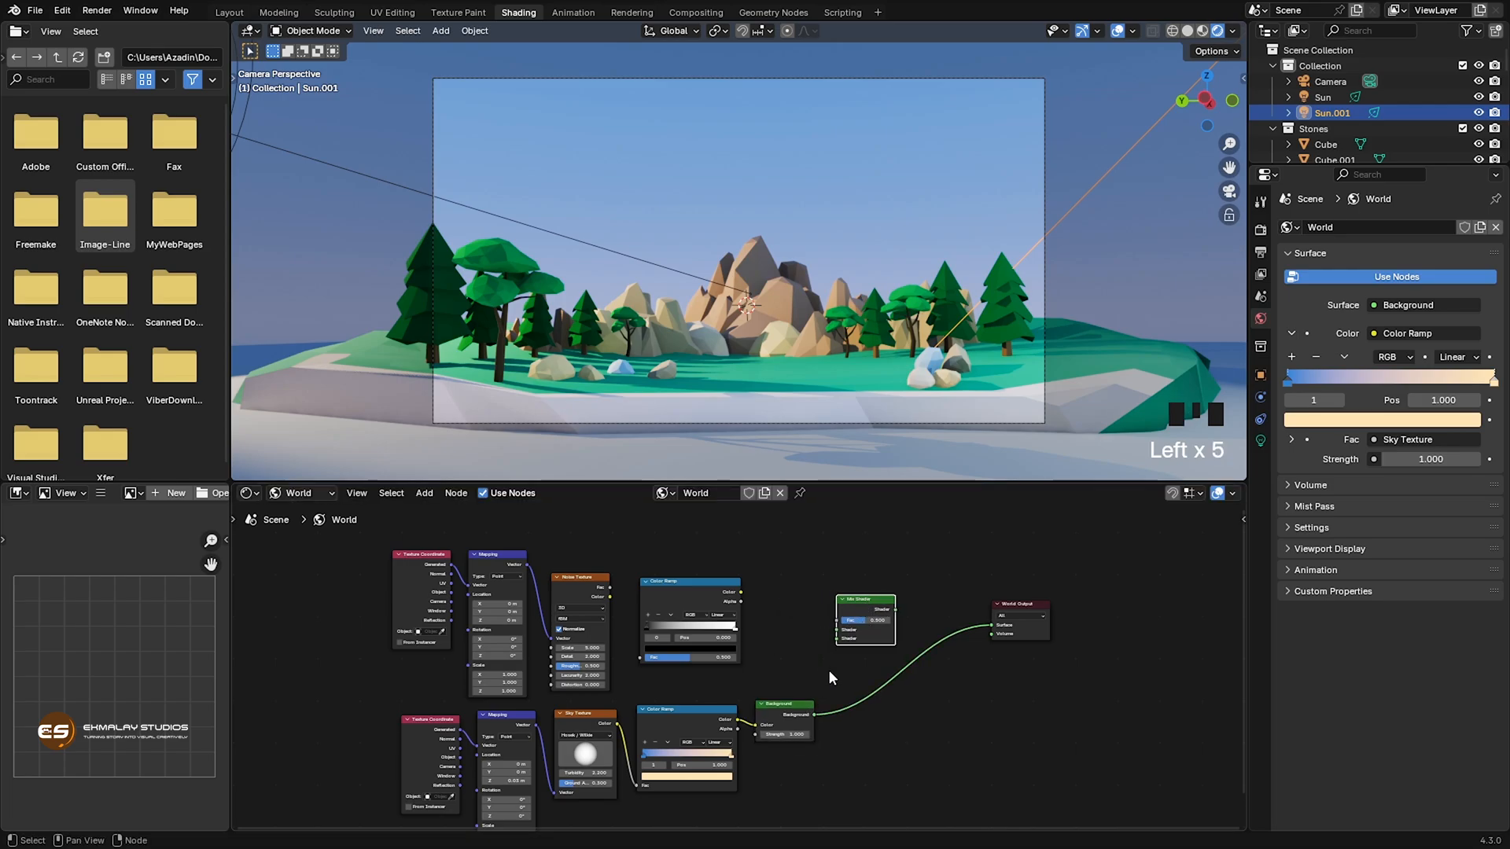
left_click_drag(813, 714, 833, 649)
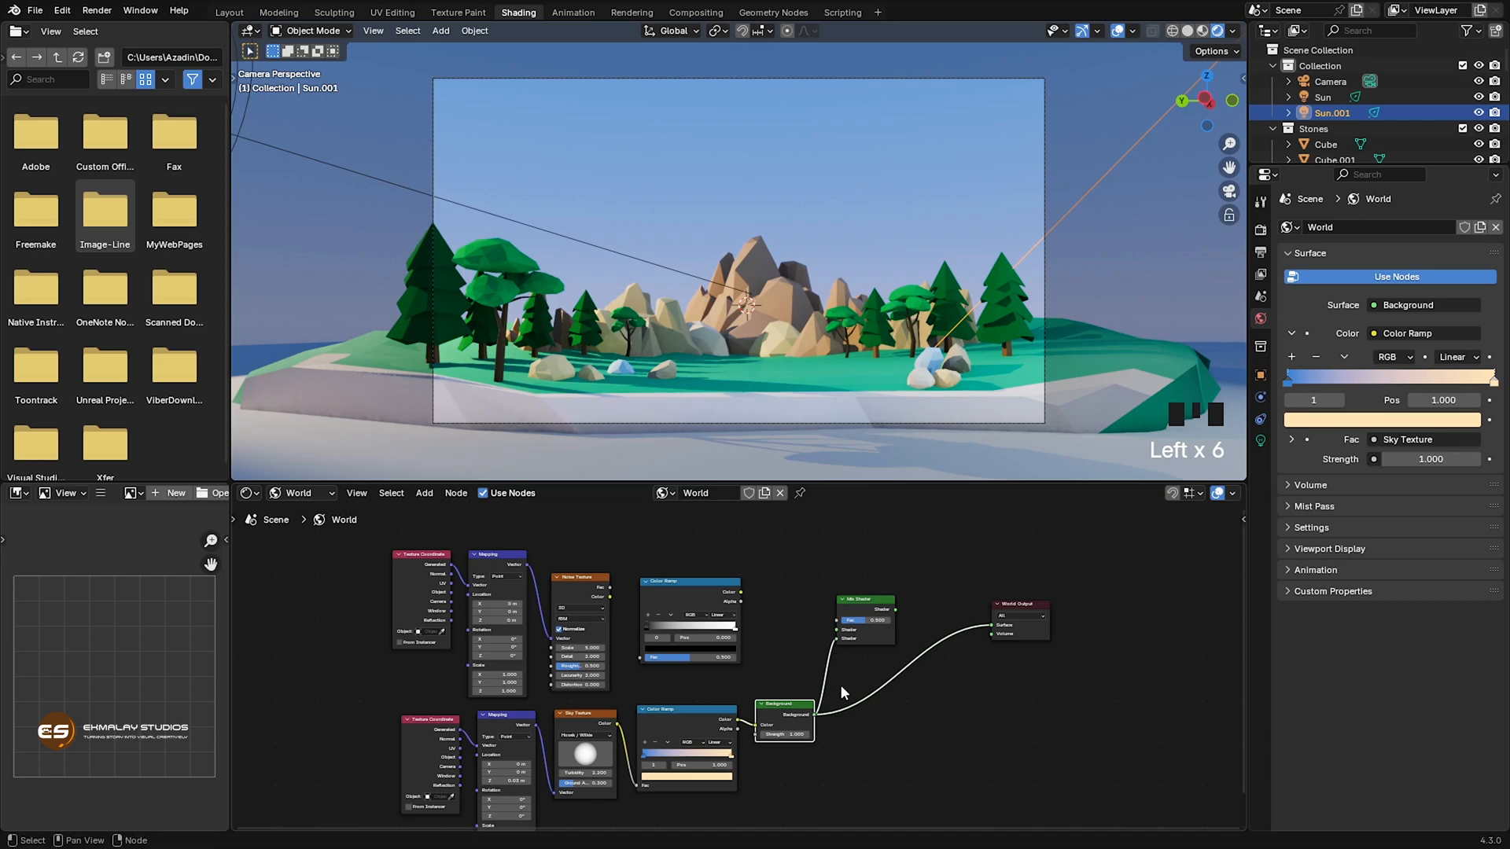
left_click_drag(895, 609, 982, 628)
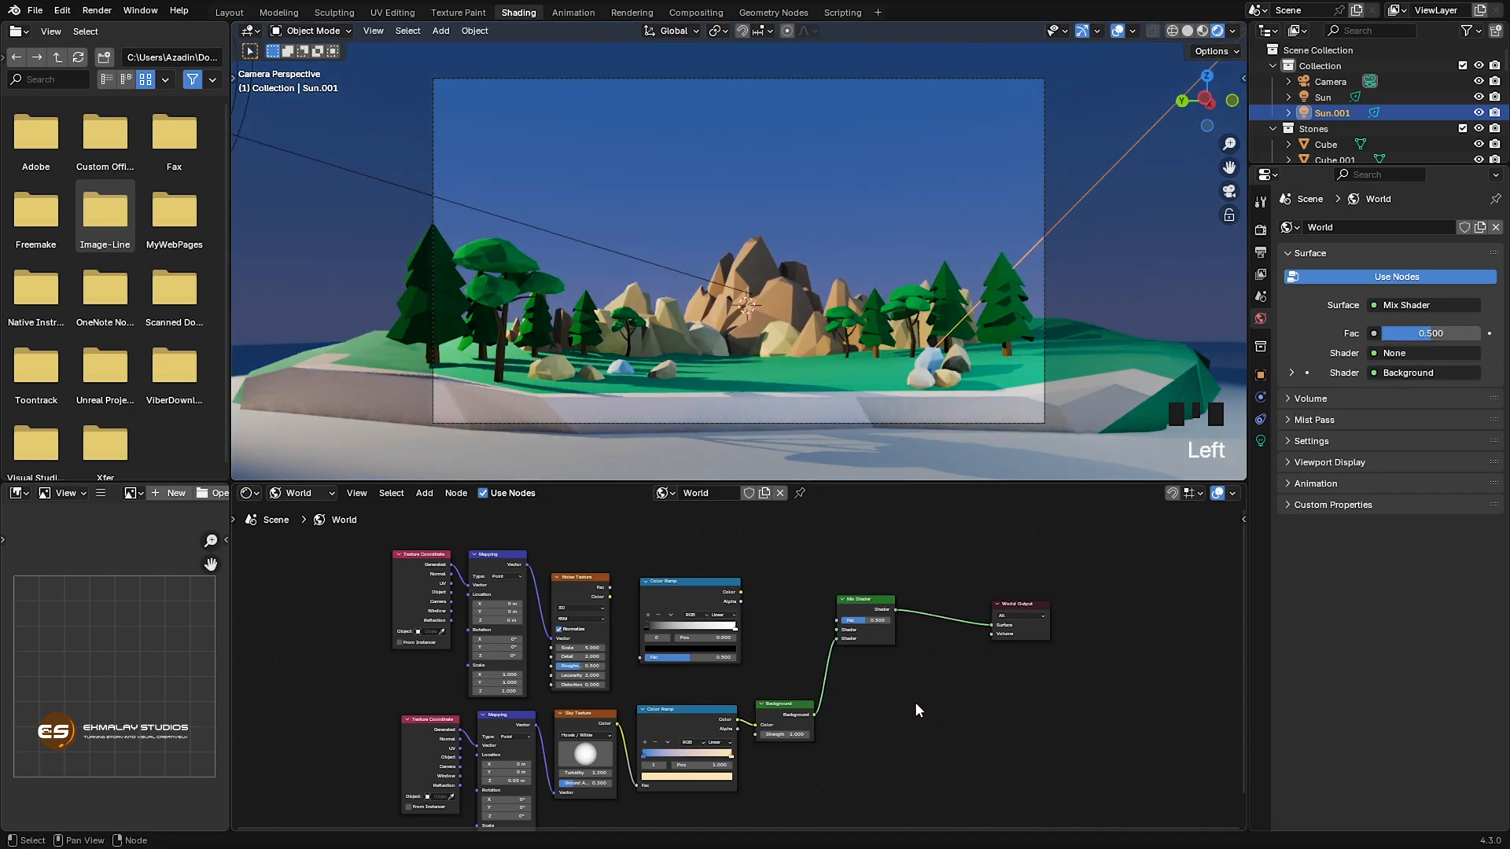
Connect the black-to-white Color Ramp's Color output to the Mix Shader's free upper Shader input.
scroll(895, 722, "up", 2)
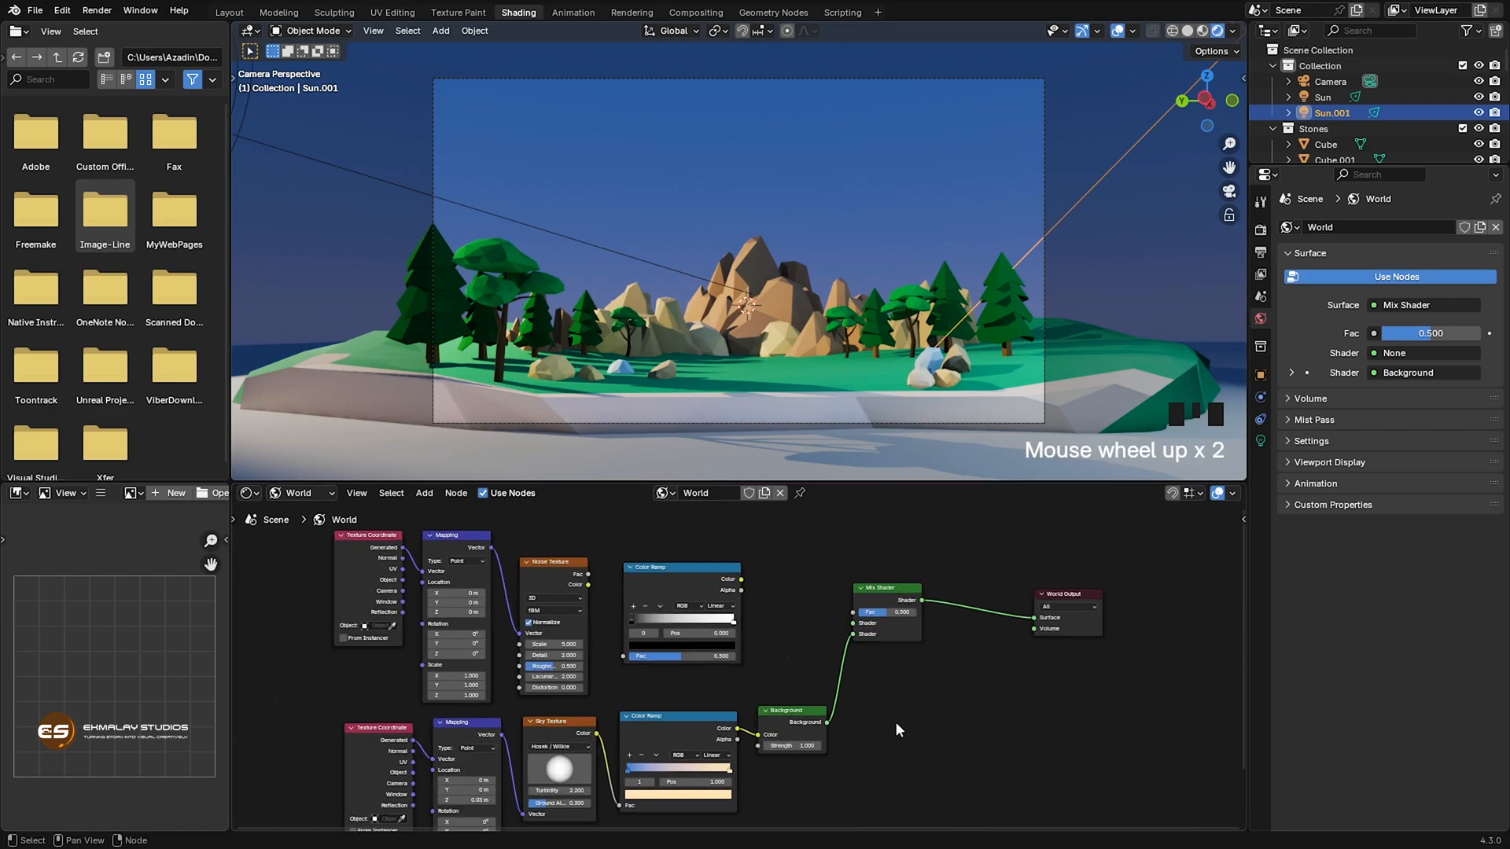
left_click(794, 640)
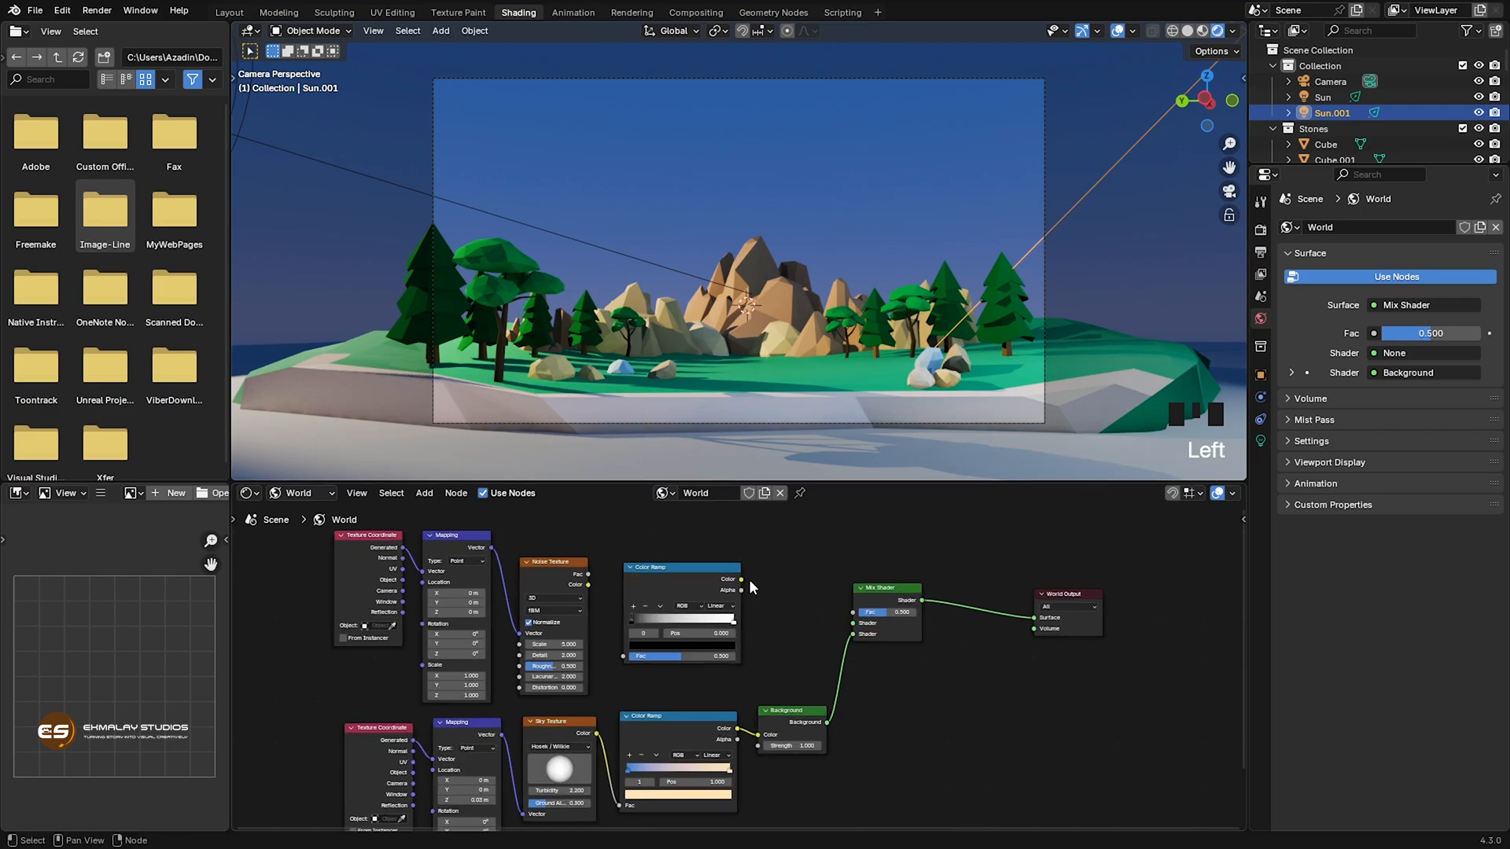
left_click_drag(742, 580, 772, 584)
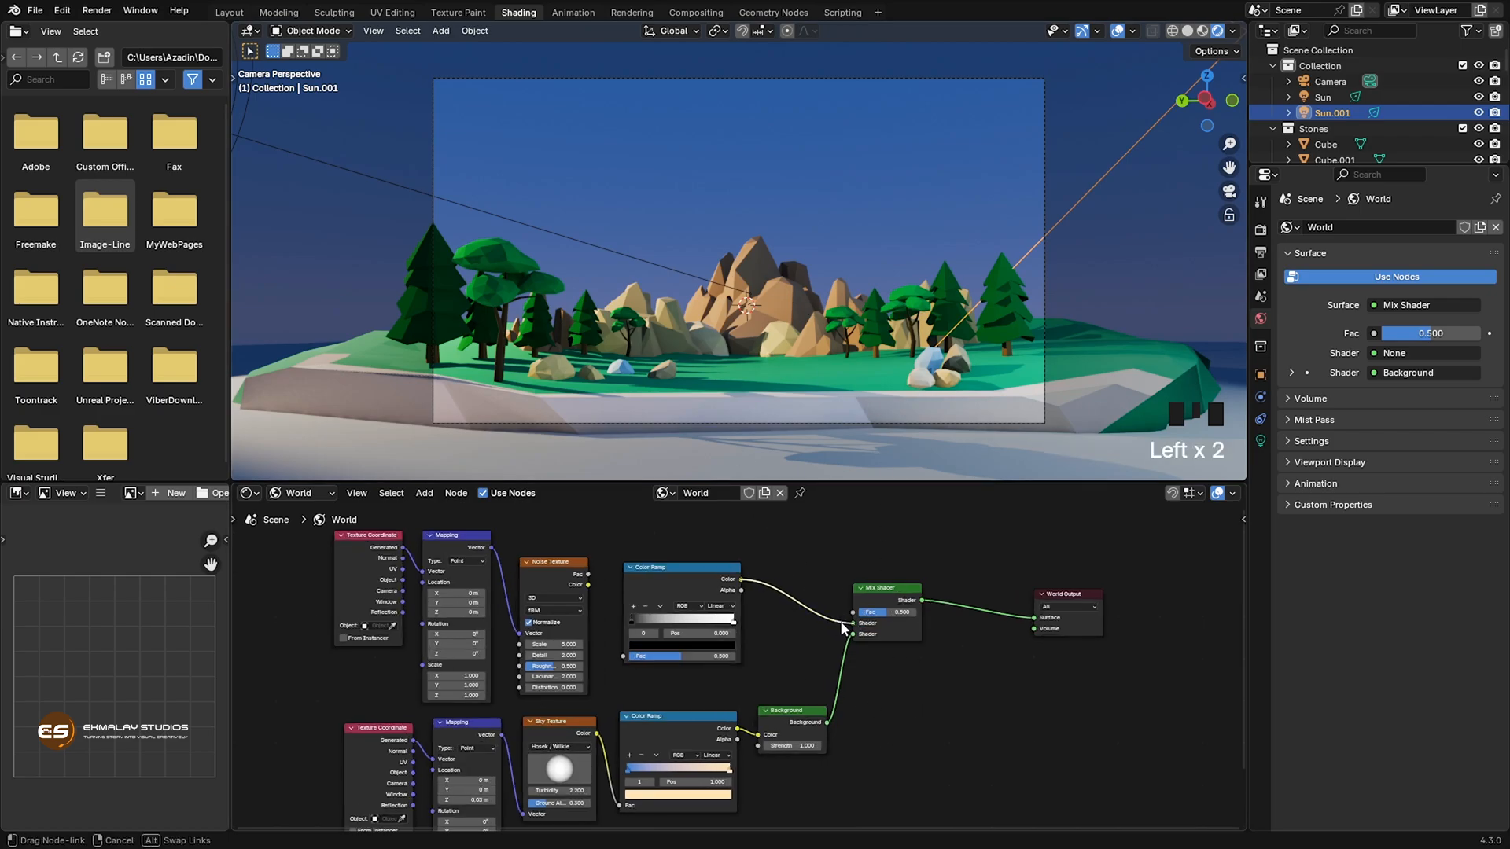
left_click_drag(805, 663, 805, 663)
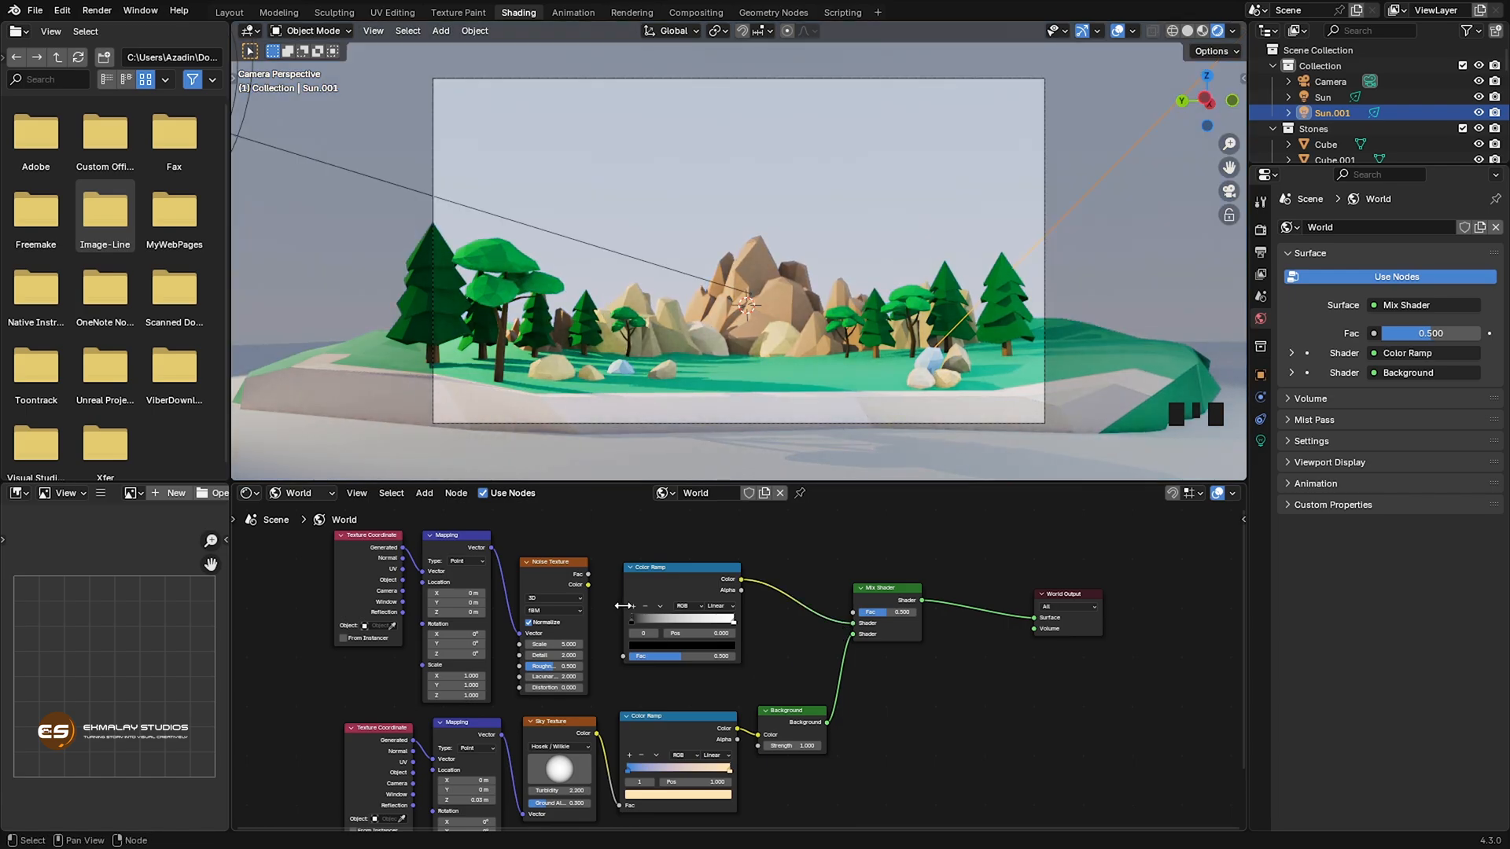
Connect the Noise Texture's Fac output to the black-to-white Color Ramp's Fac input and set the noise dimensions to 4D.
scroll(622, 664, "up", 2)
middle_click_drag(613, 696, 672, 691)
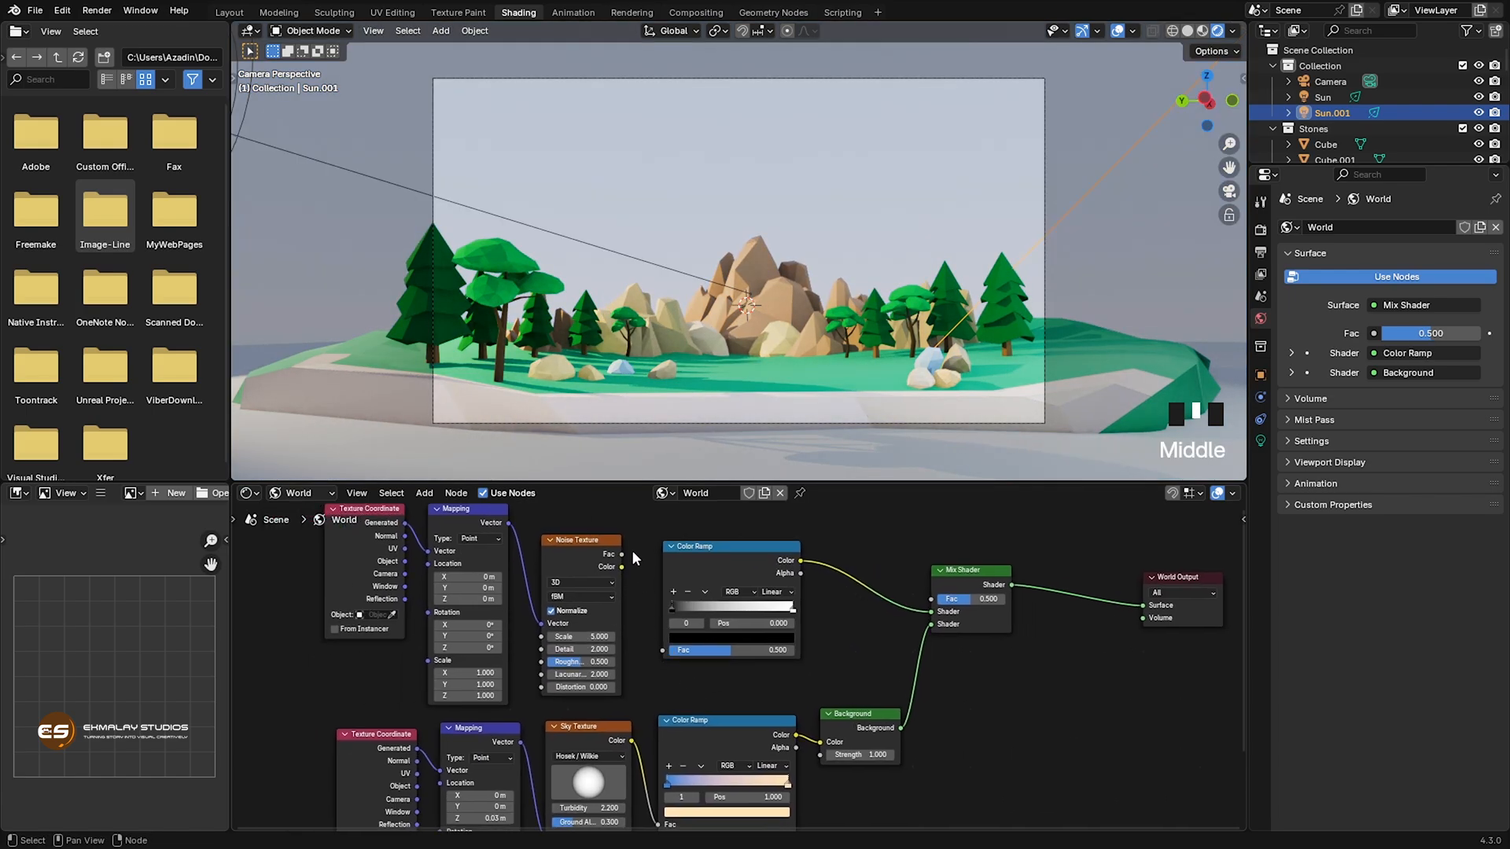
left_click_drag(622, 555, 630, 561)
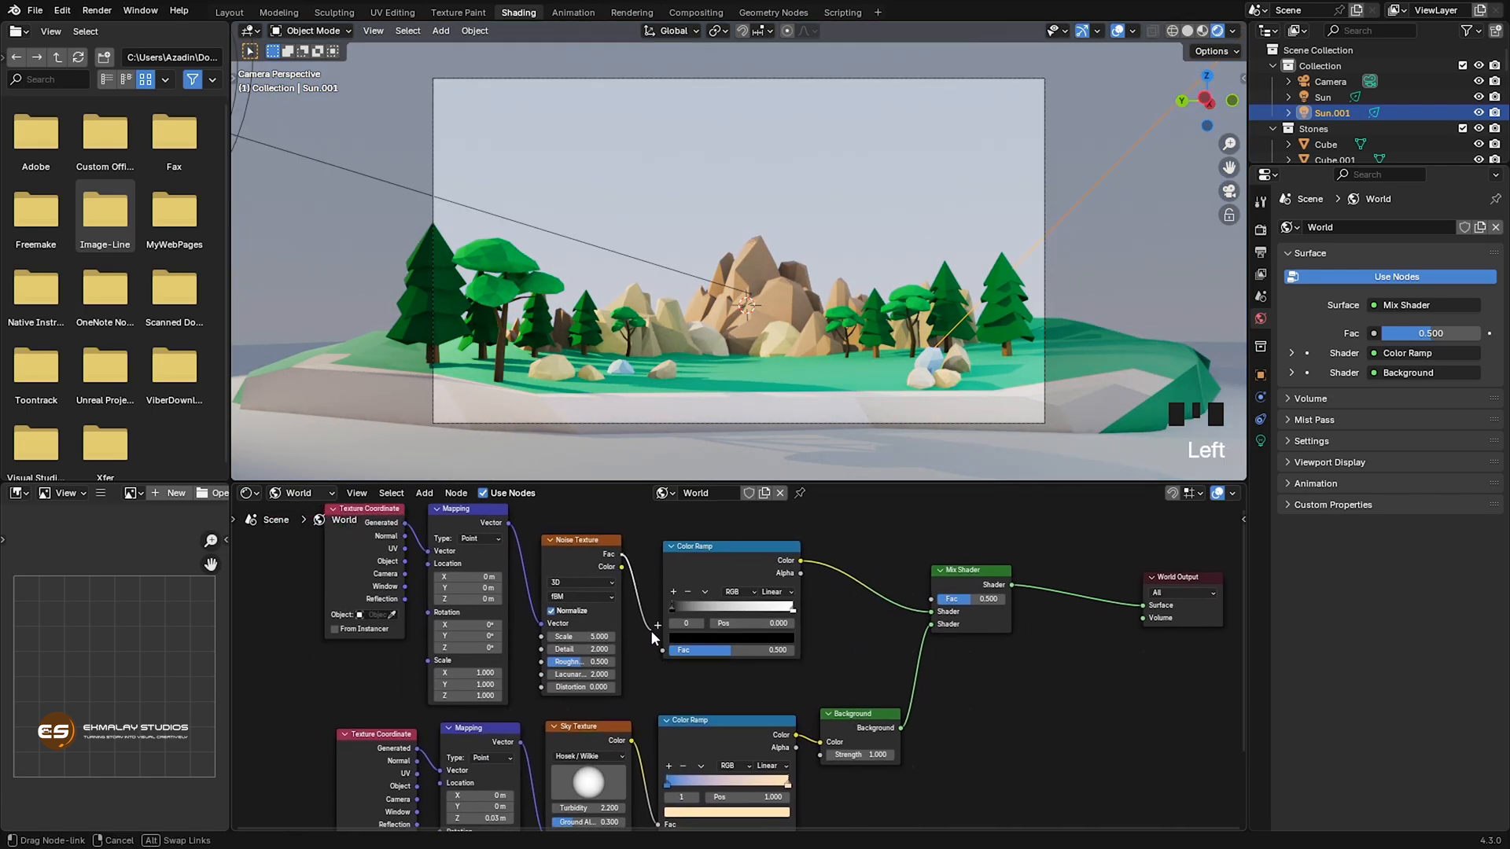
left_click_drag(658, 653, 660, 651)
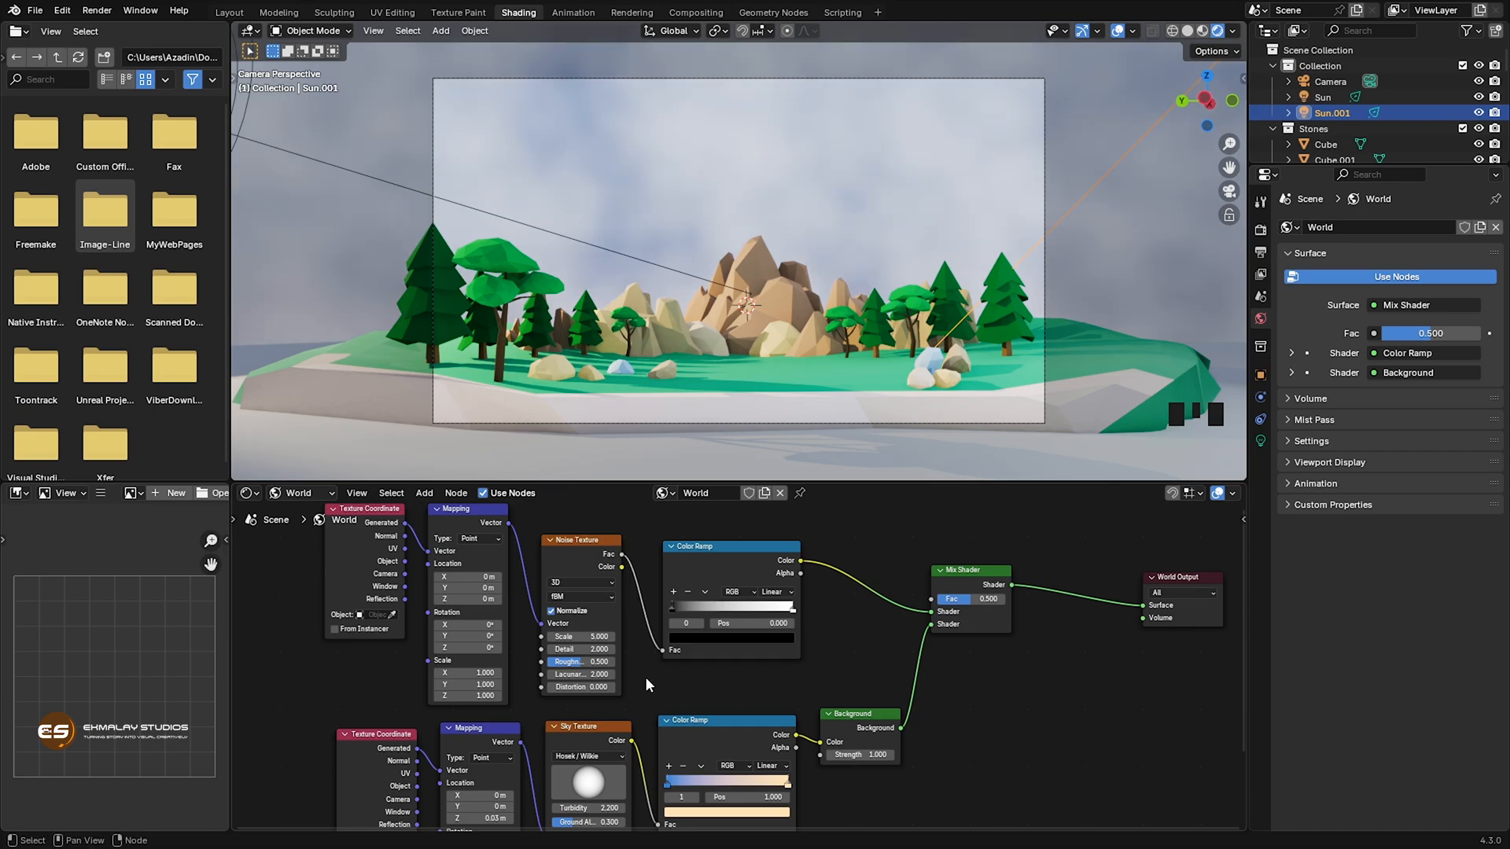
left_click(580, 584)
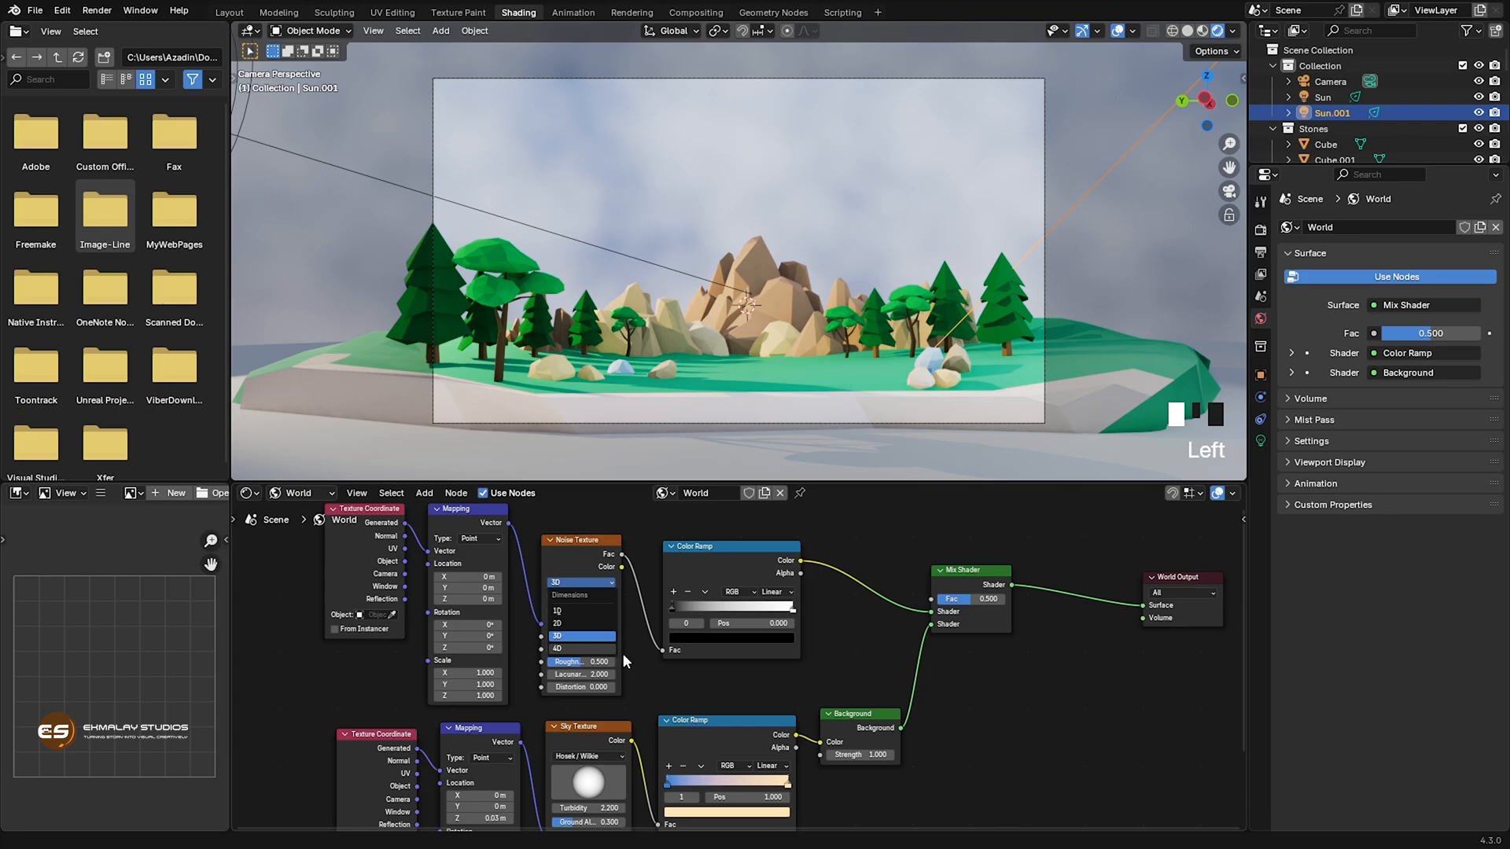
left_click(586, 649)
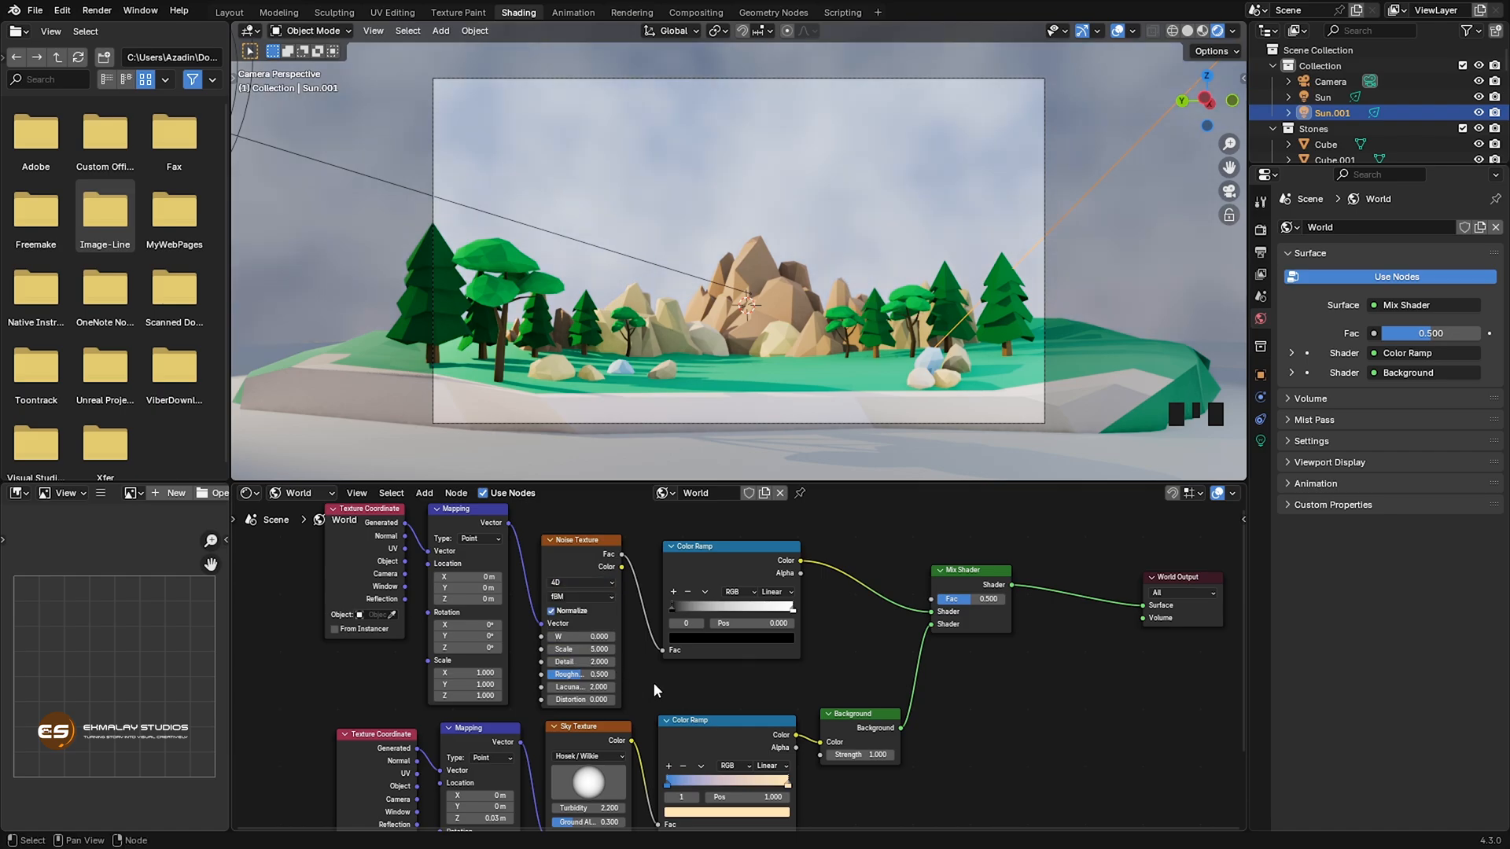
Move the black stop of the noise Color Ramp to position 0.532.
scroll(654, 683, "up", 1)
middle_click_drag(682, 604, 684, 637)
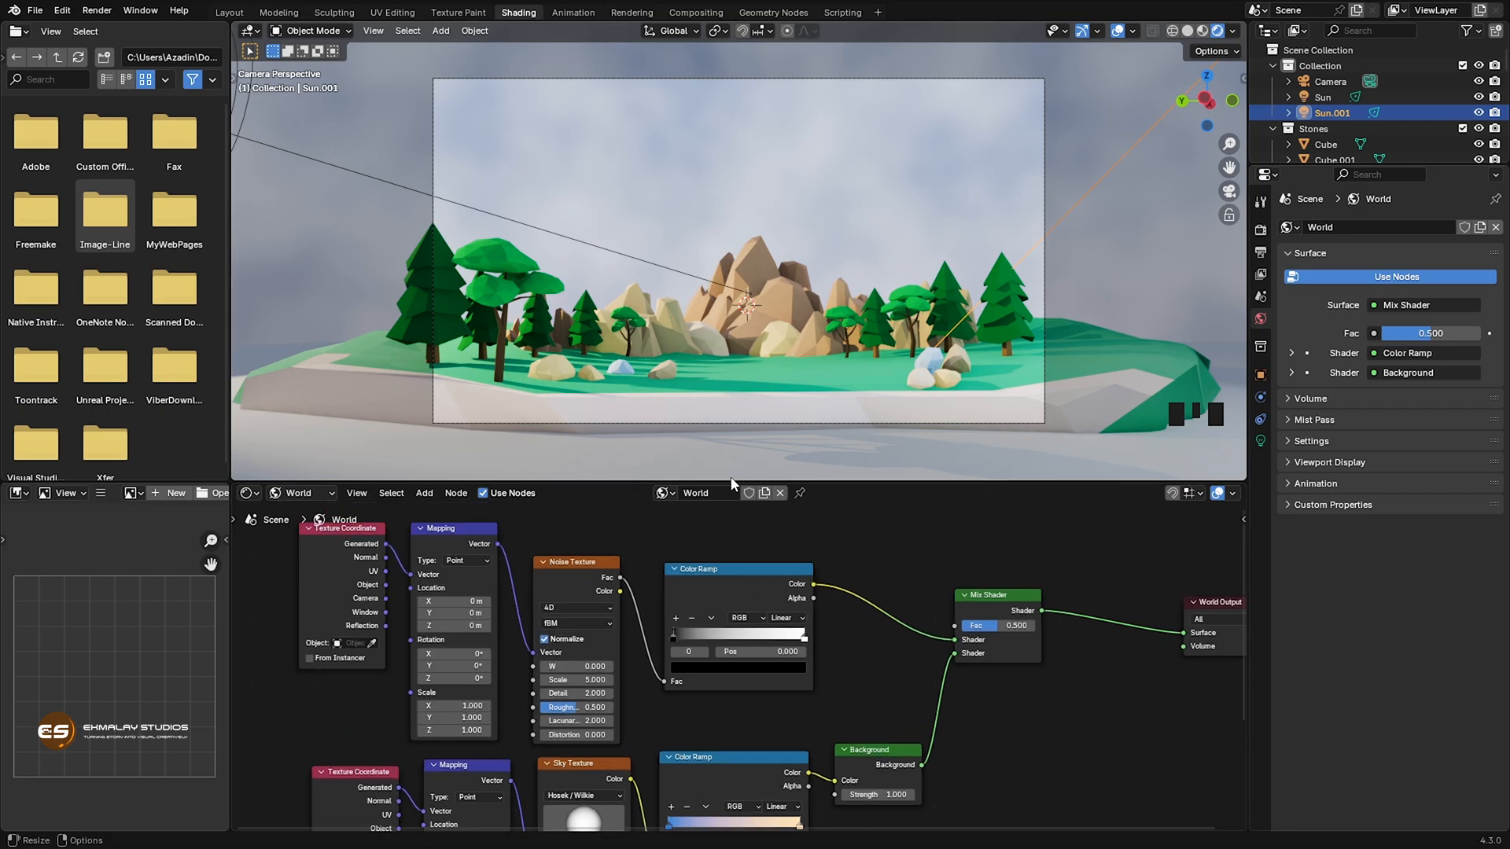
left_click(673, 635)
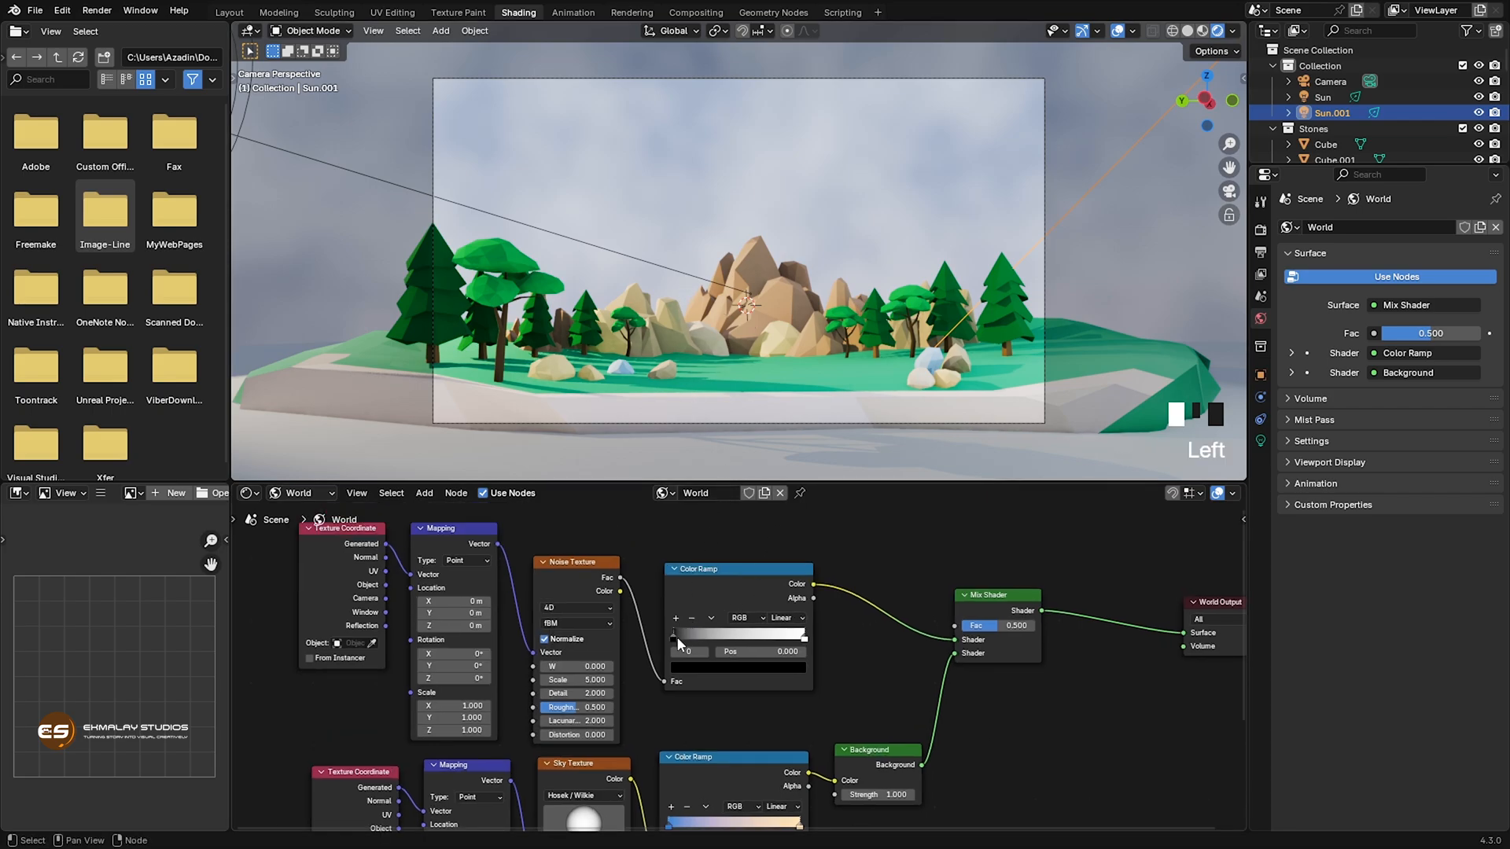
left_click_drag(678, 637, 746, 647)
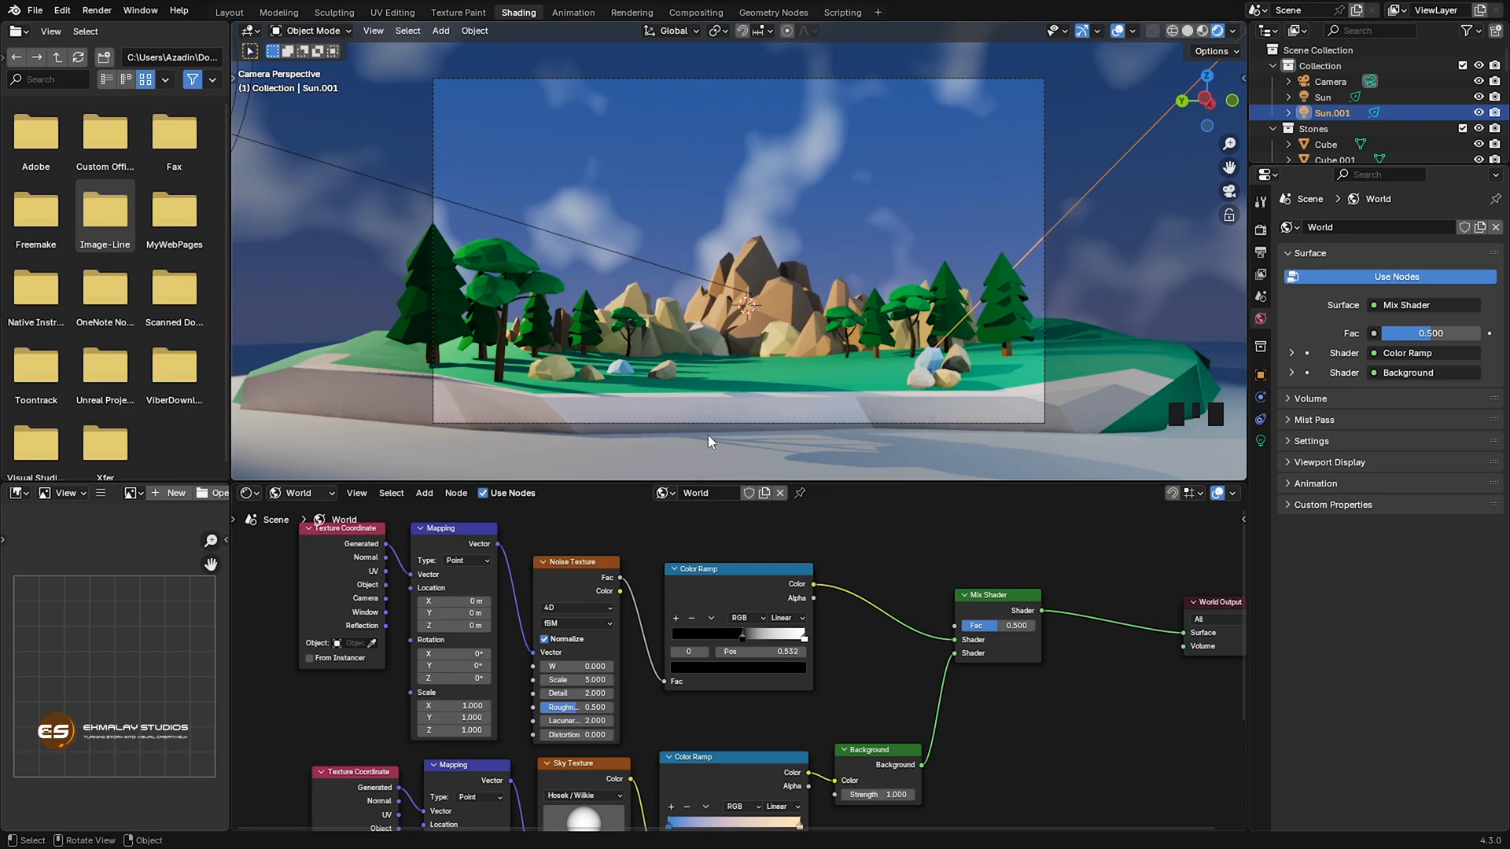
Set the Noise Texture's Detail to 5.5 and its Scale to 7.7.
scroll(639, 639, "up", 3)
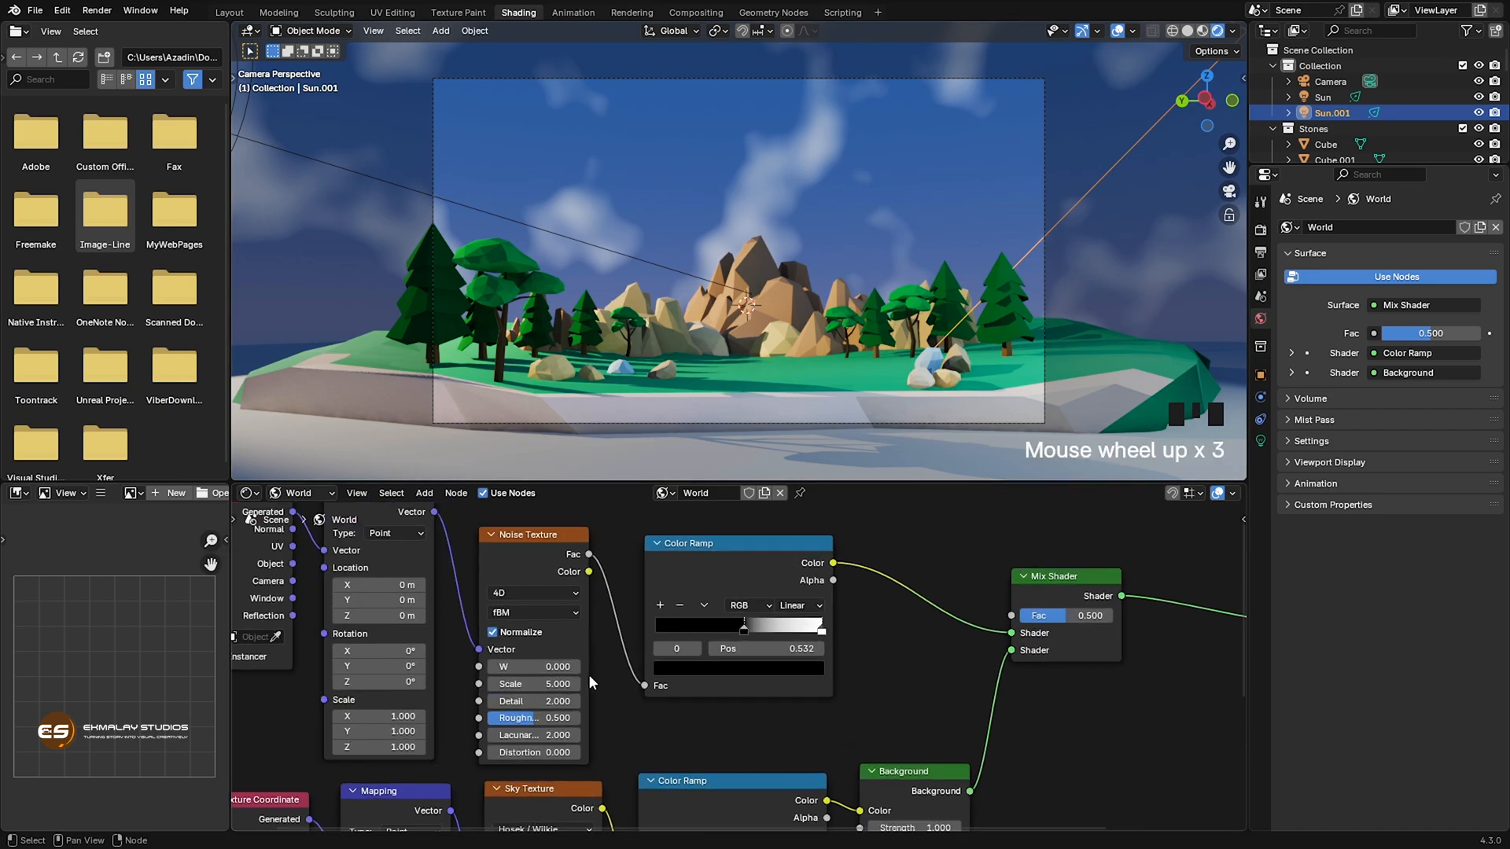
middle_click_drag(597, 668, 695, 602)
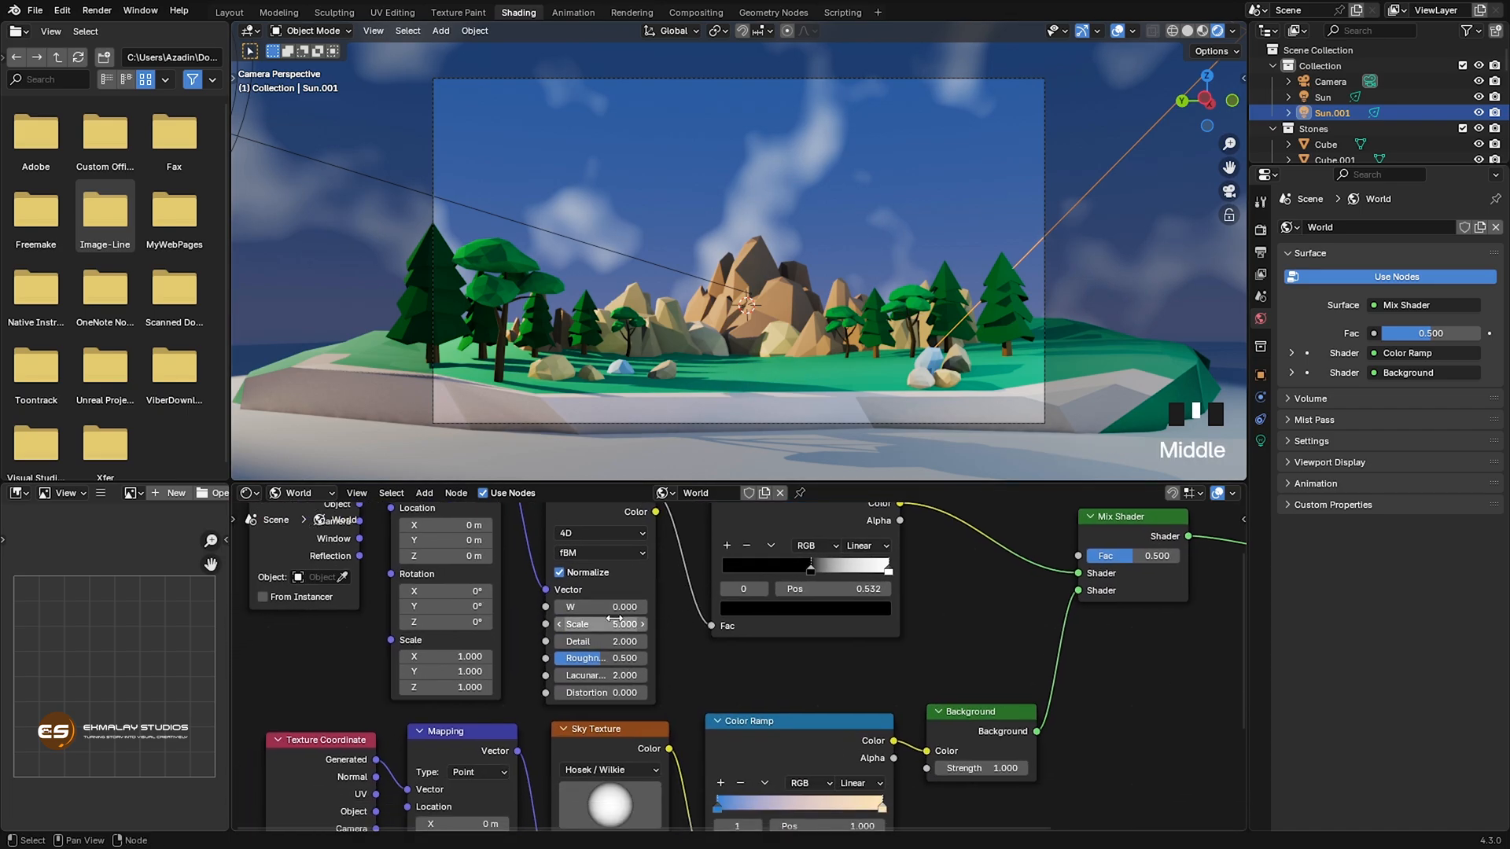
left_click_drag(593, 643, 617, 643)
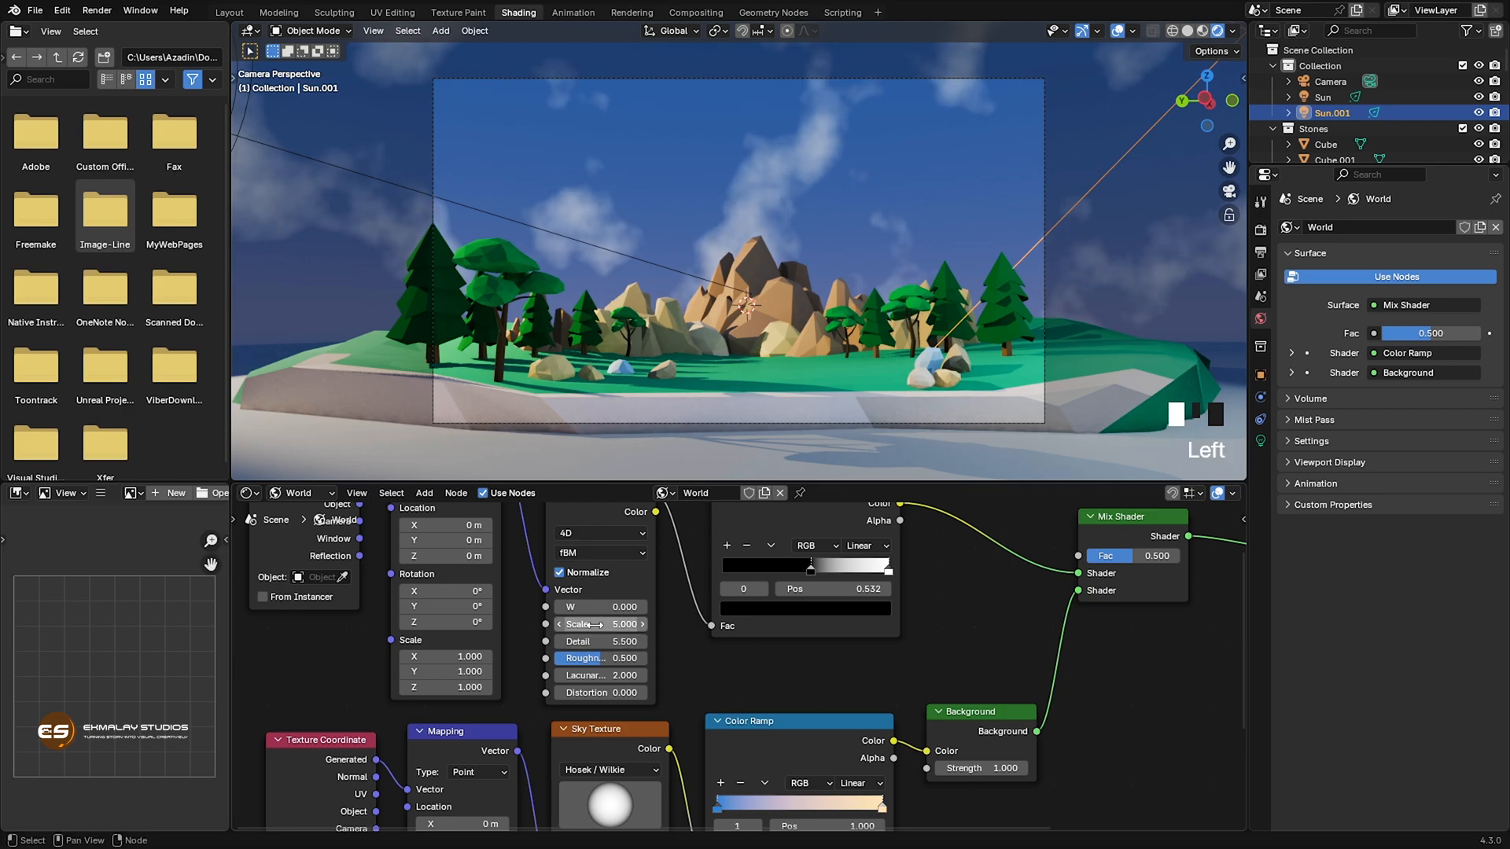
left_click_drag(600, 625, 681, 625)
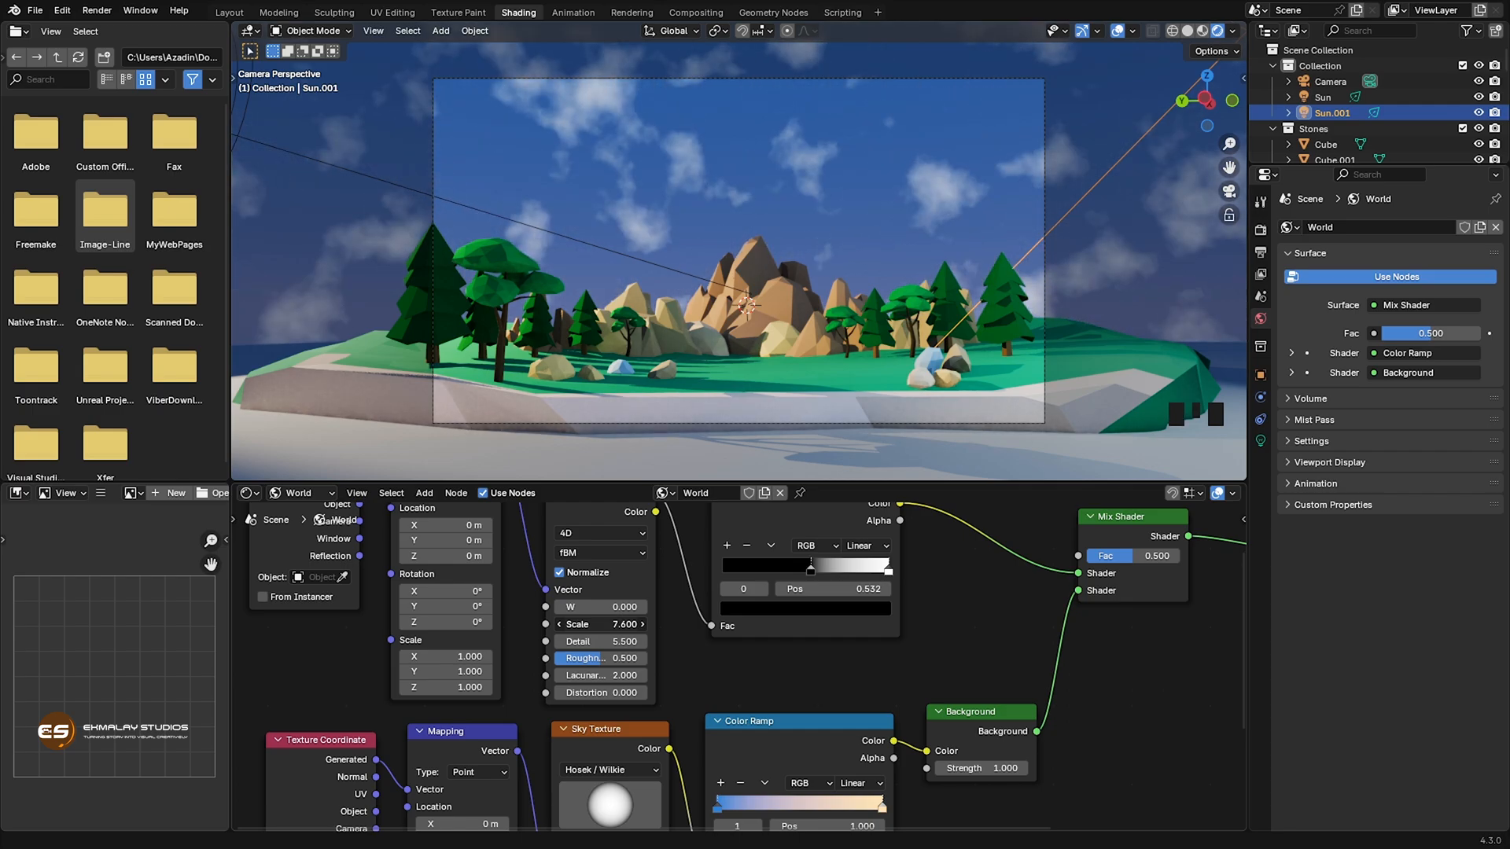
Try Y scale values of 0.02 and 0.04 on the Noise Texture's Mapping node.
middle_click_drag(351, 640, 362, 683)
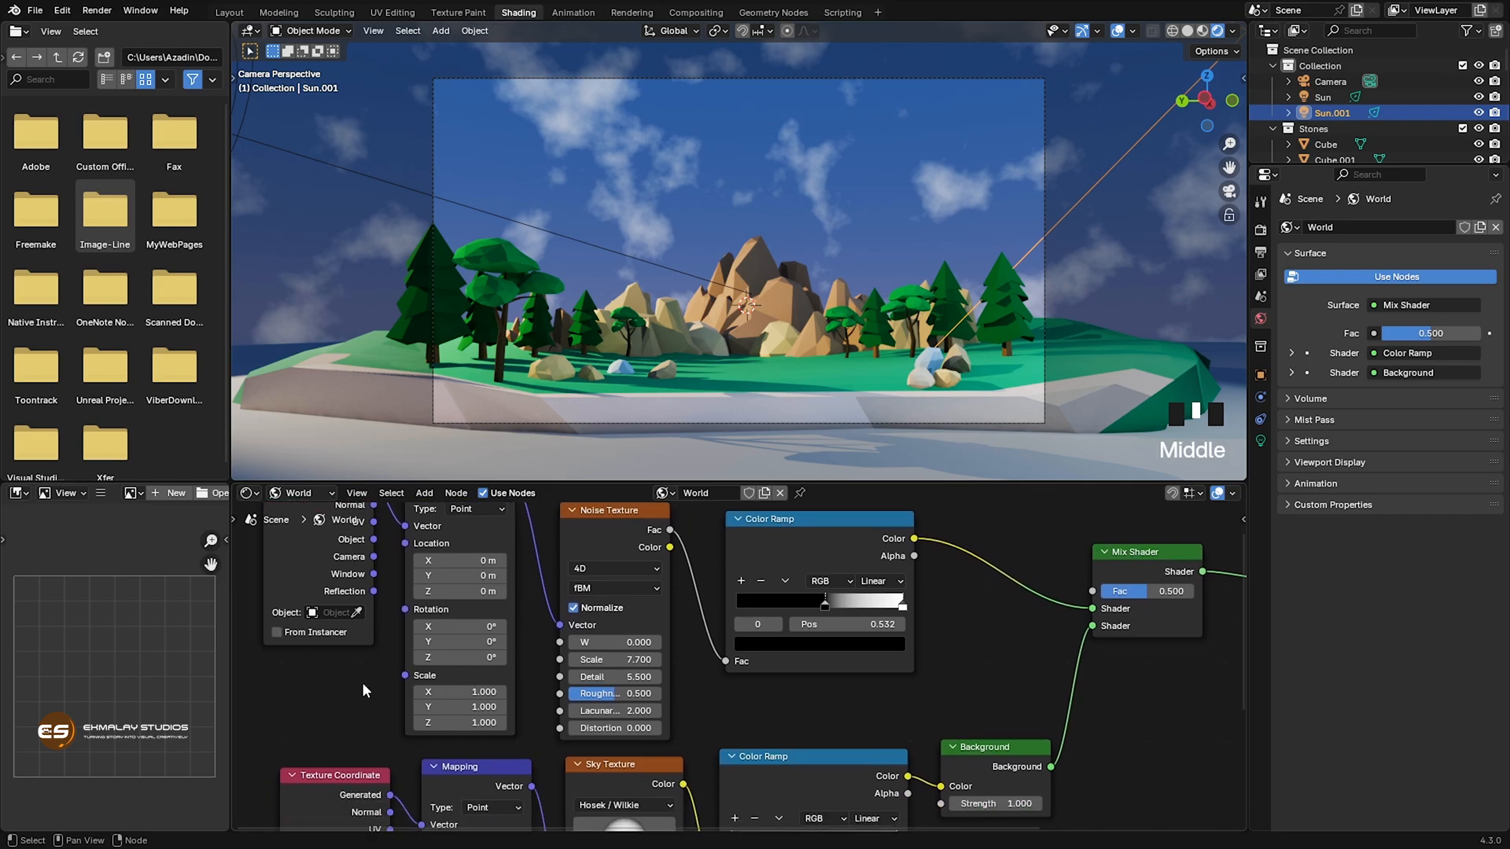
left_click(461, 708)
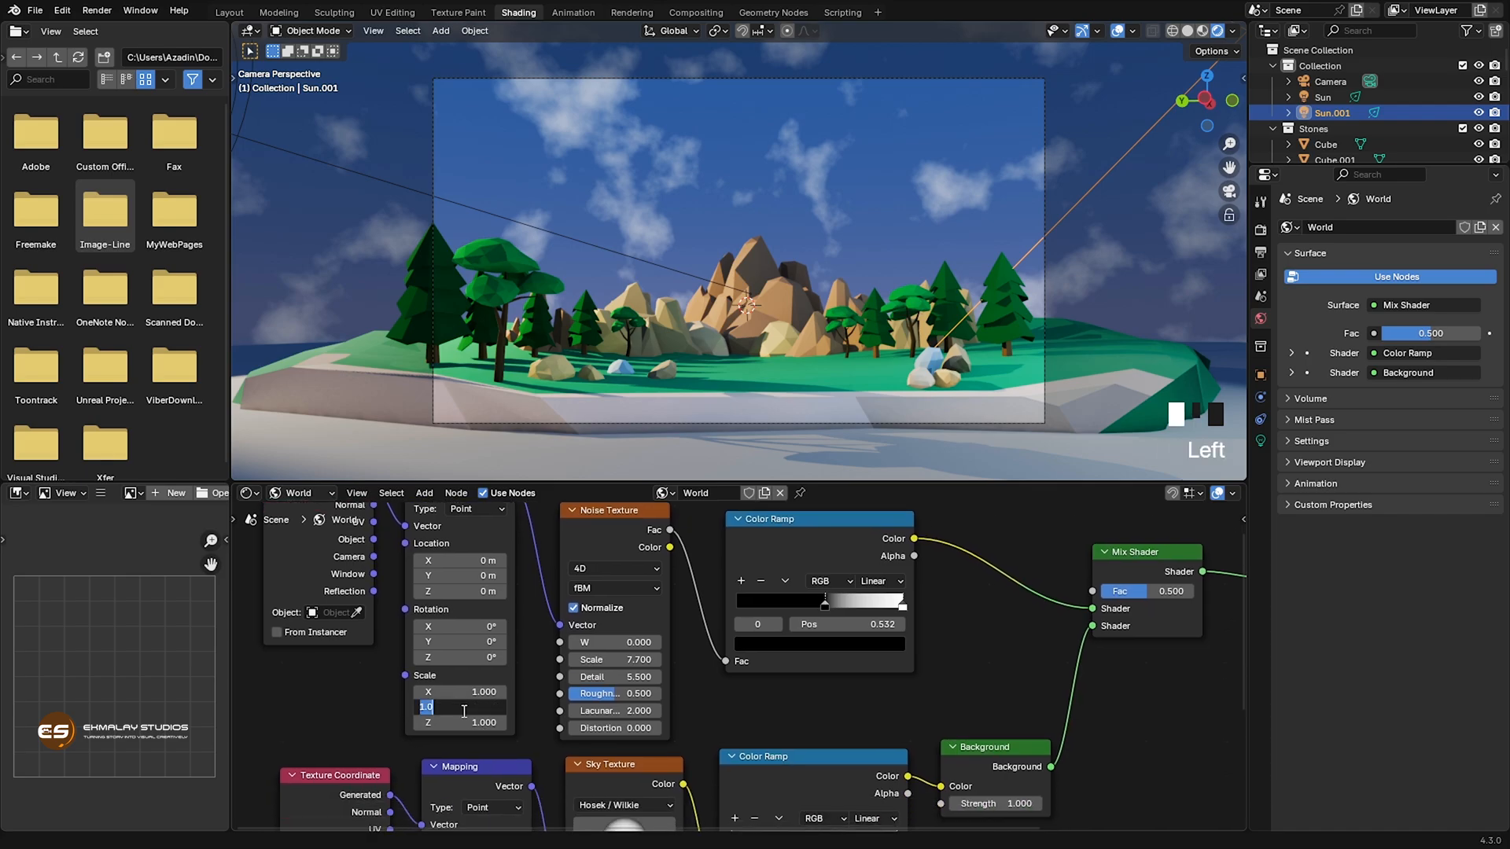
type(".0")
key("Return")
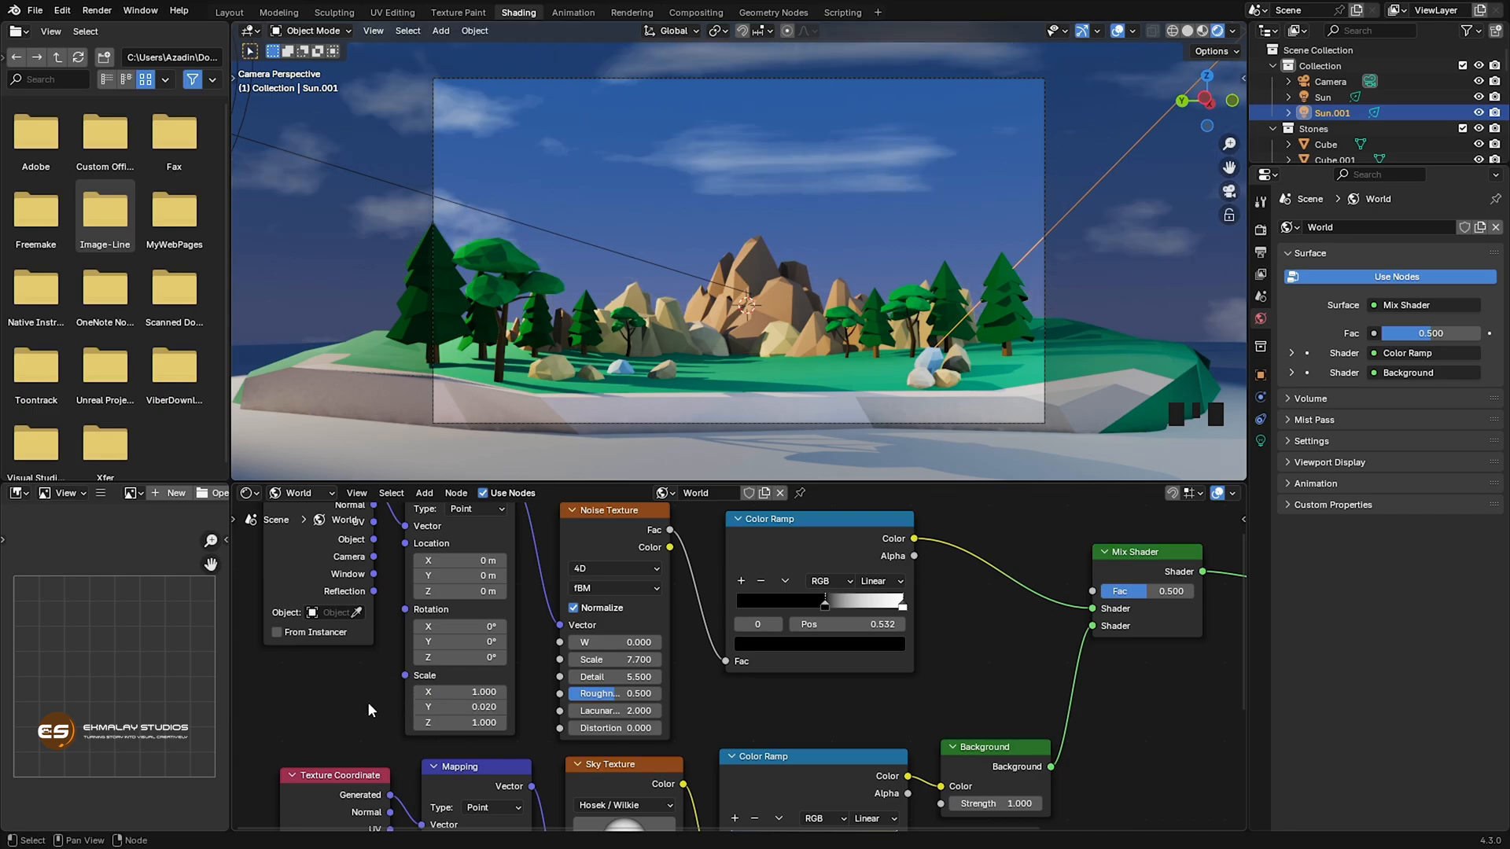
left_click(482, 707)
left_click(435, 707)
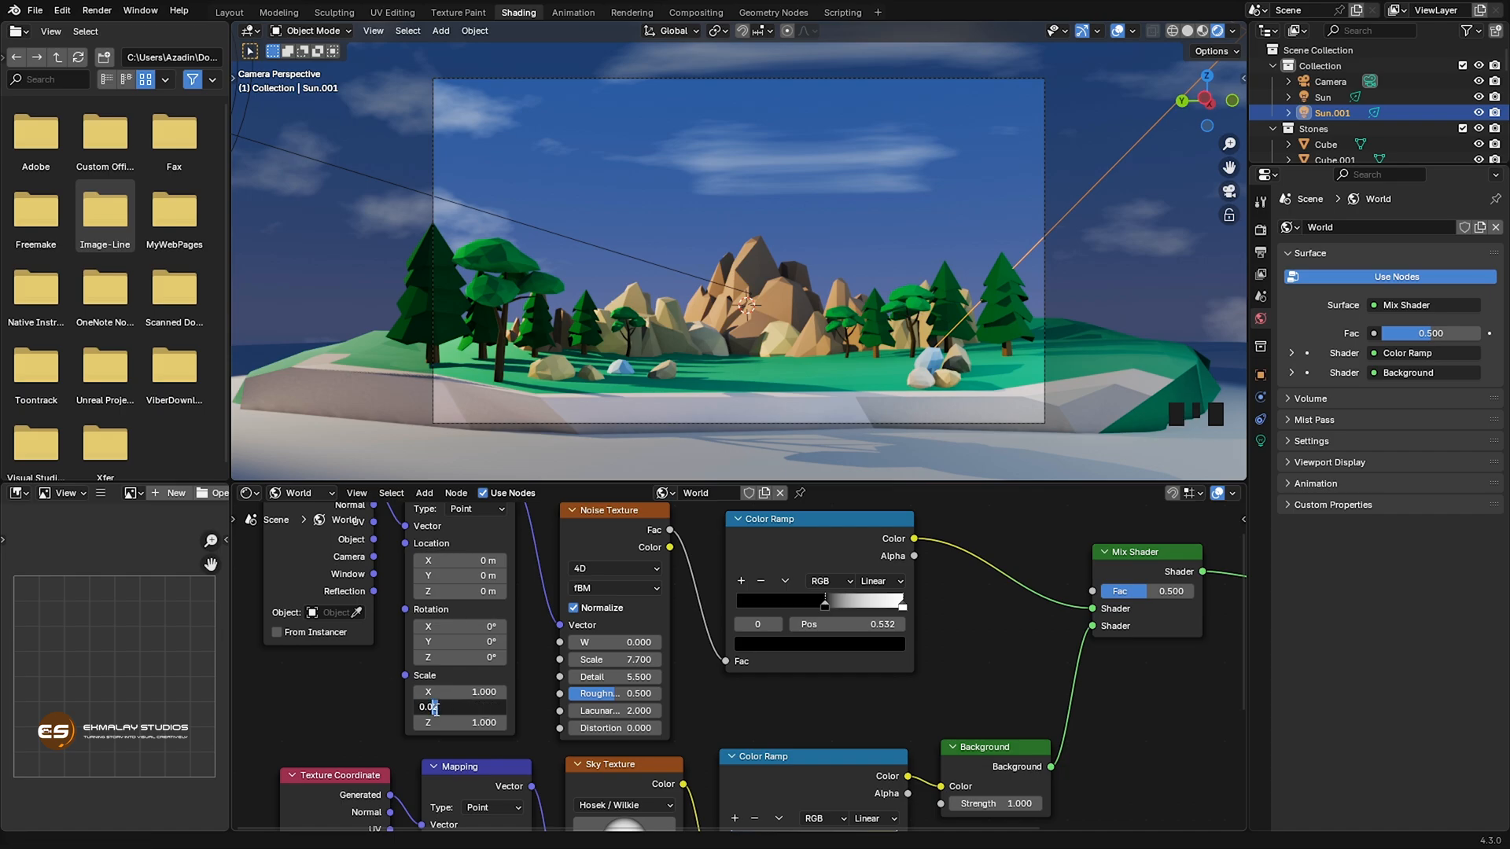
key("Return")
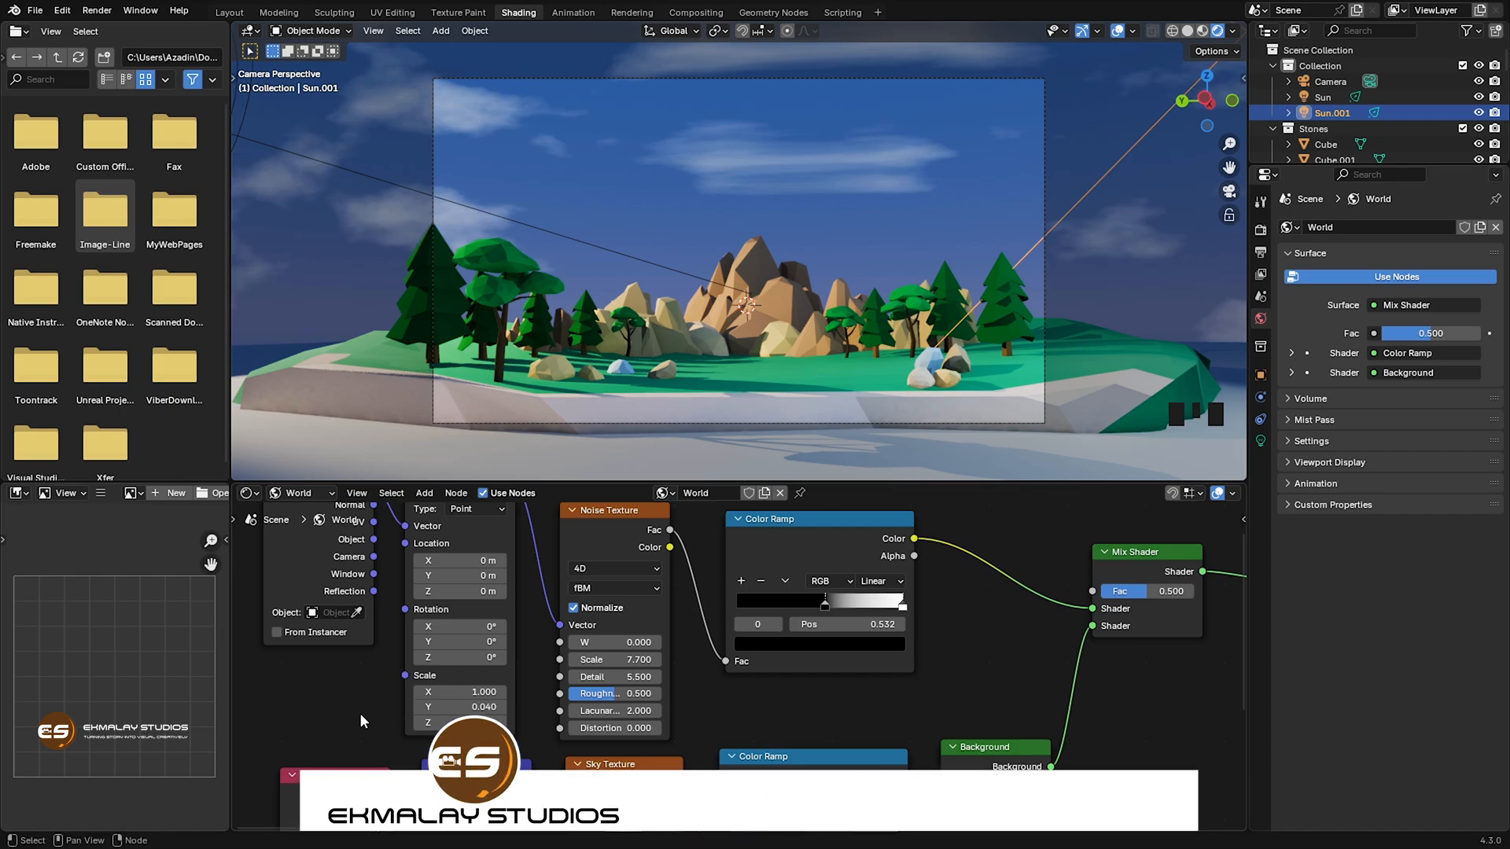
Try X scale values of 0.02 and 0.1 on the Noise Texture's Mapping node.
left_click(476, 693)
type(".0")
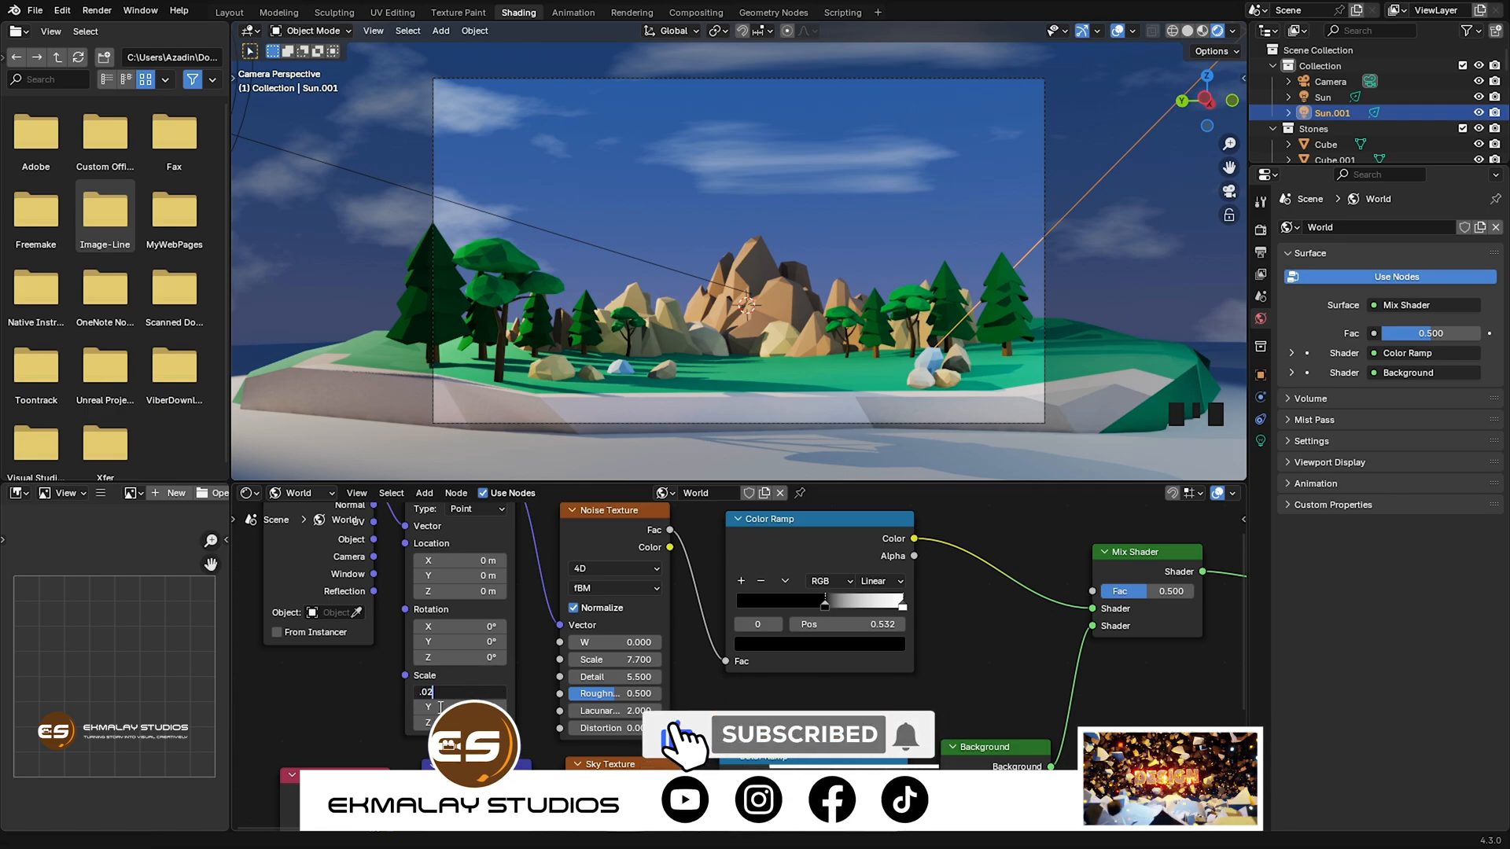
type("2")
key("Return")
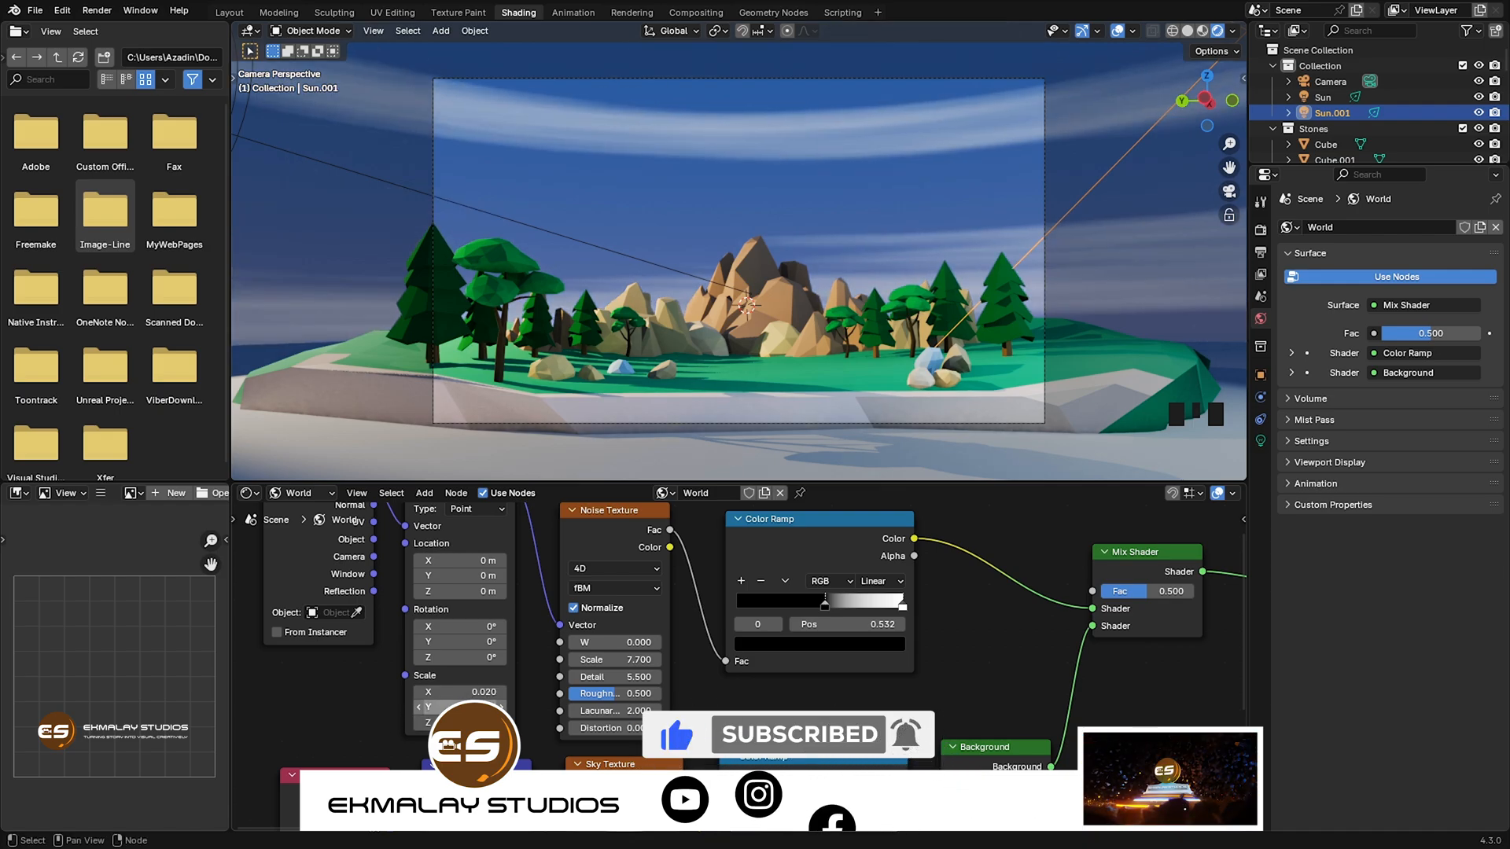
left_click(484, 693)
left_click(445, 693)
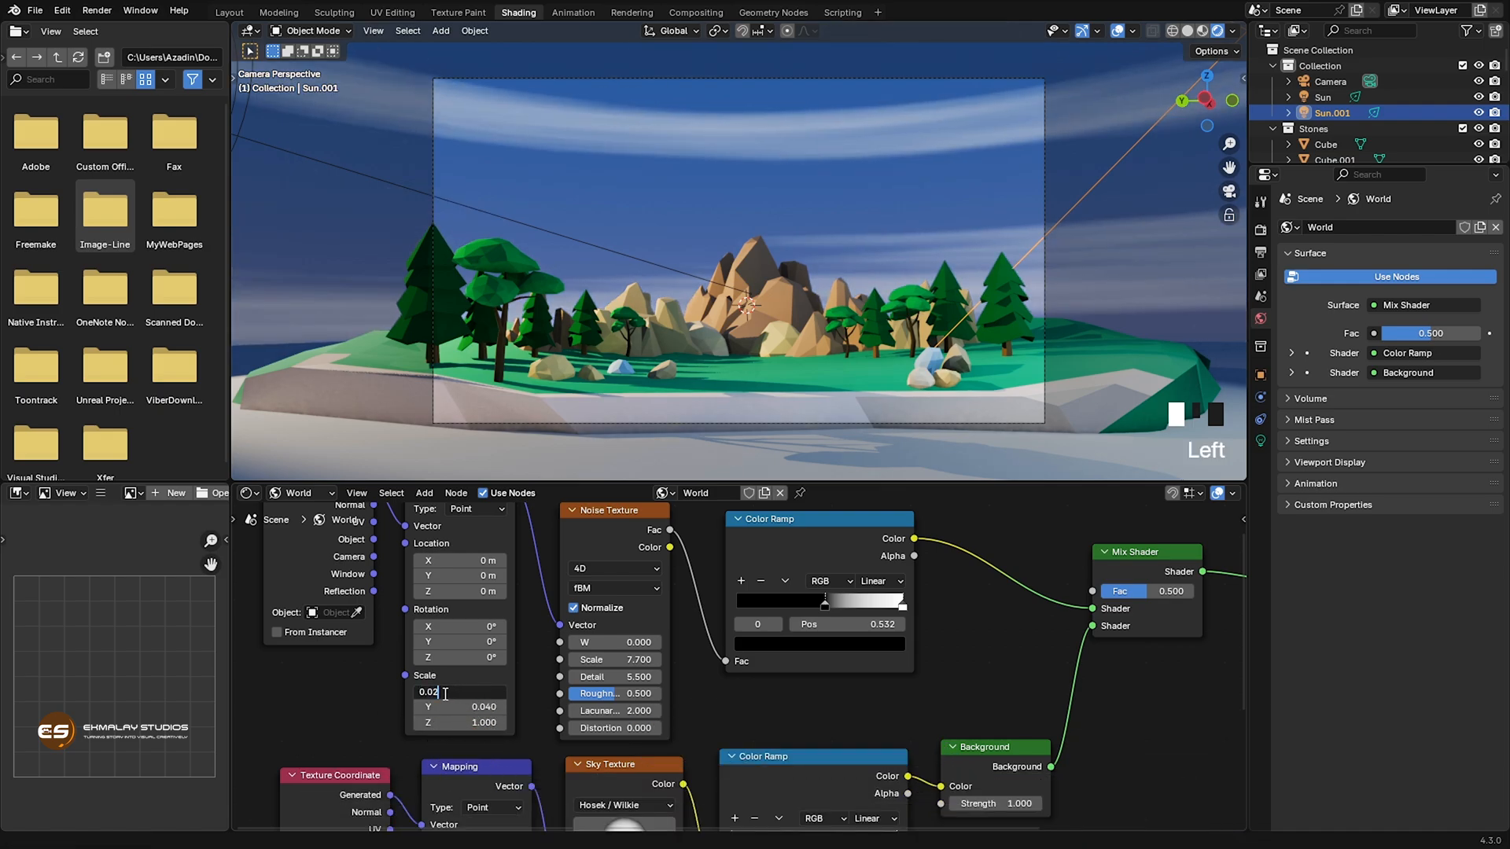
left_click_drag(432, 693, 430, 694)
type("1")
key("Return")
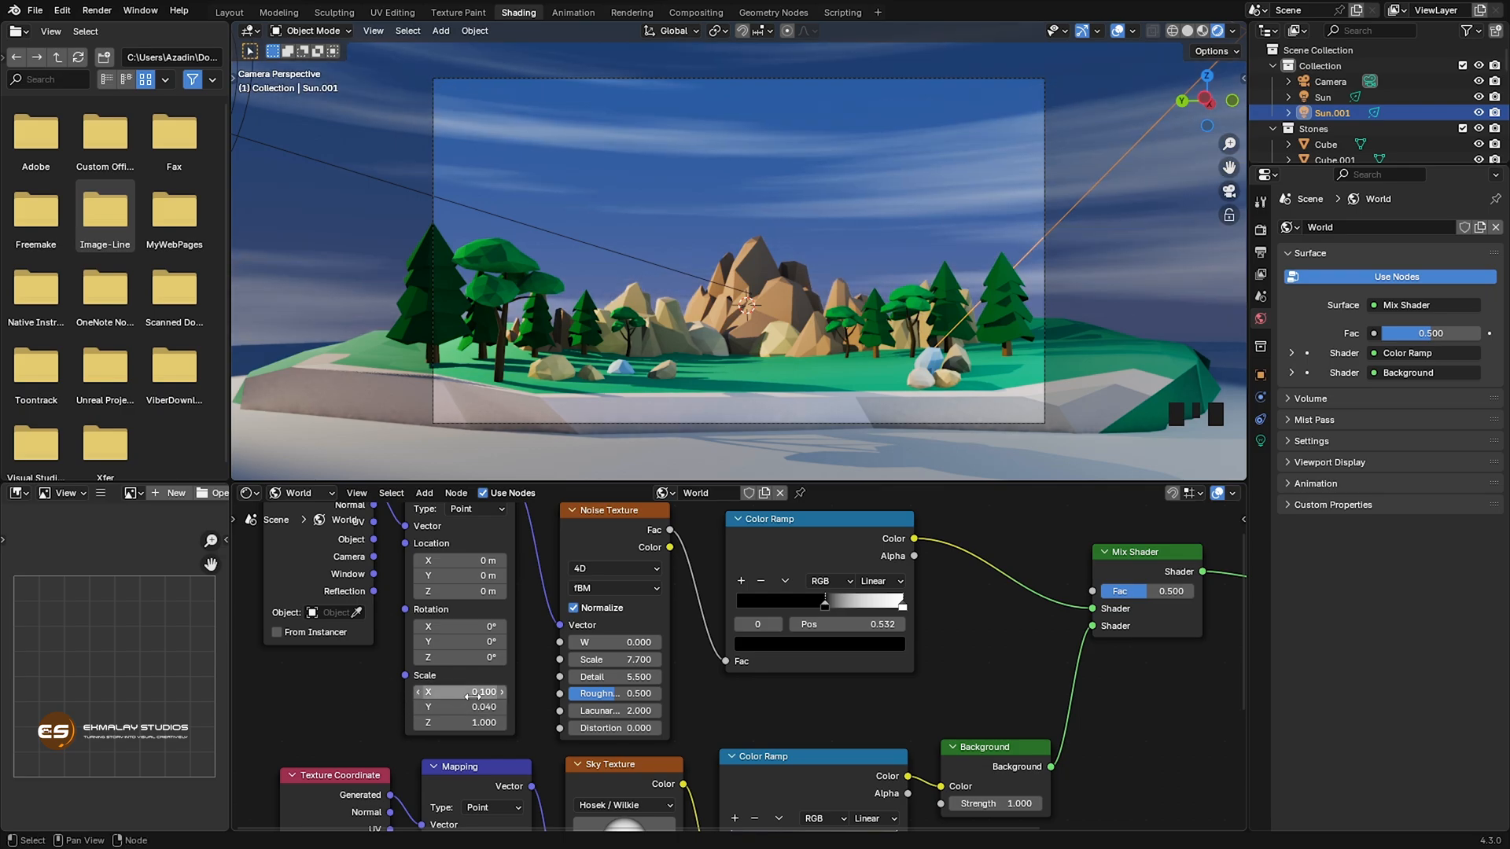
Set the noise Mapping node's Y scale to 0.1 and raise the Noise Texture's Scale to 10.6.
left_click(446, 708)
left_click(446, 708)
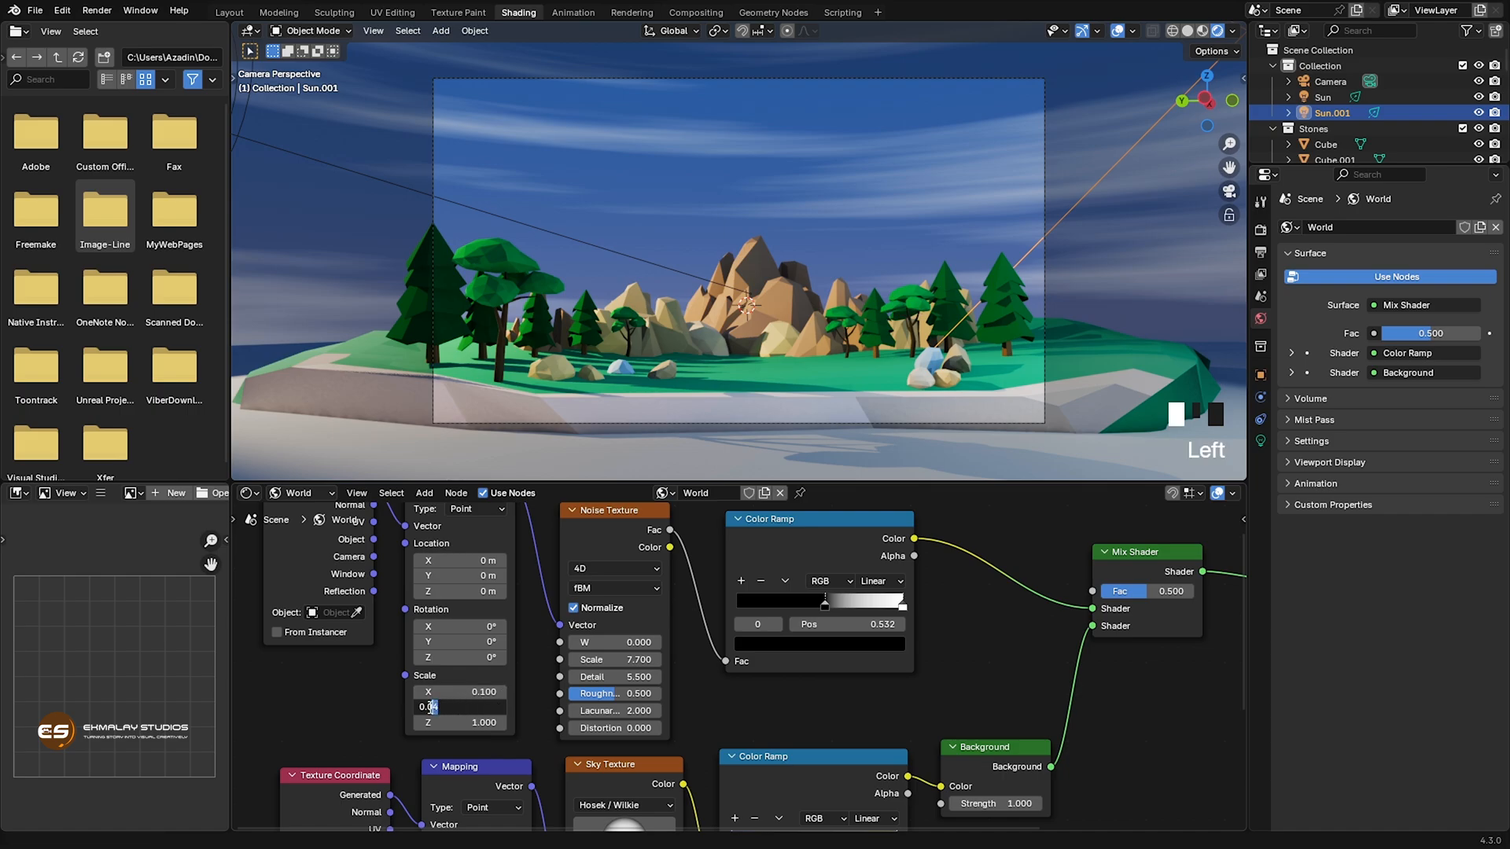
type("1")
key("Return")
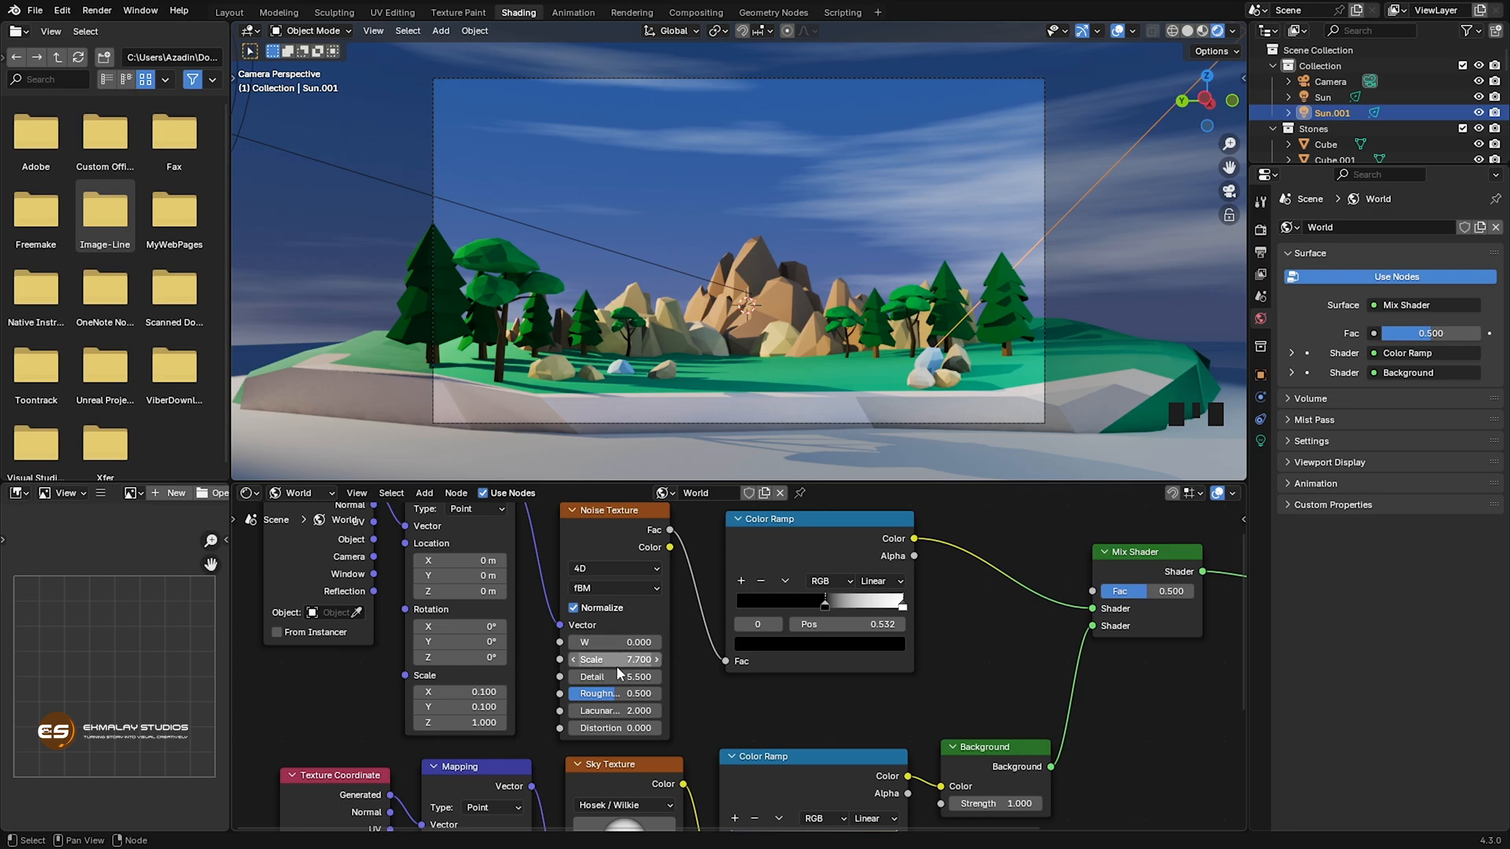
left_click_drag(623, 660, 583, 673)
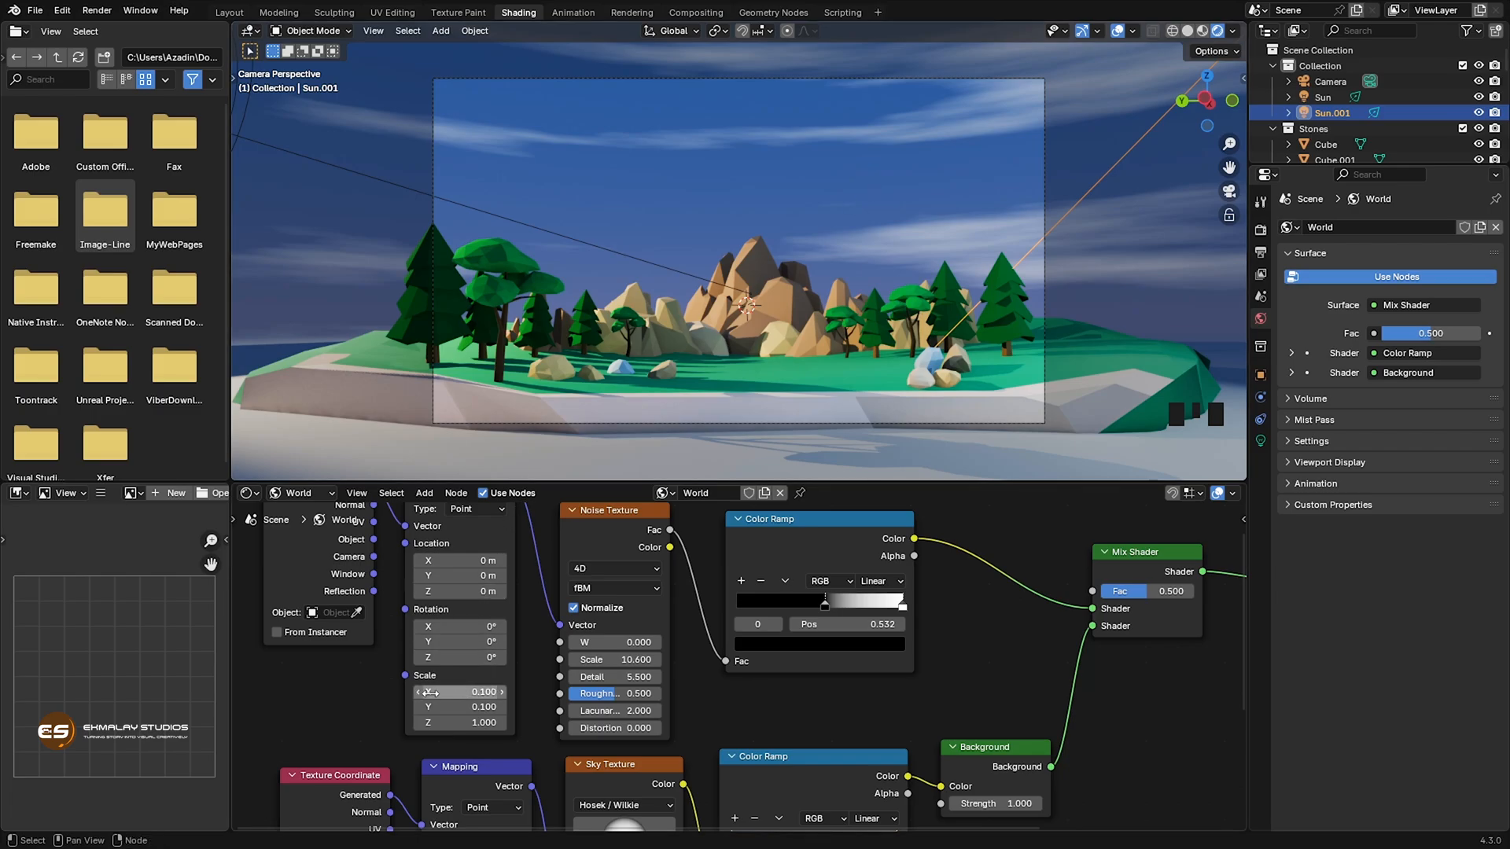
Set the noise Mapping node's X scale to 0 and its Y scale to 0.2.
left_click_drag(430, 692, 421, 716)
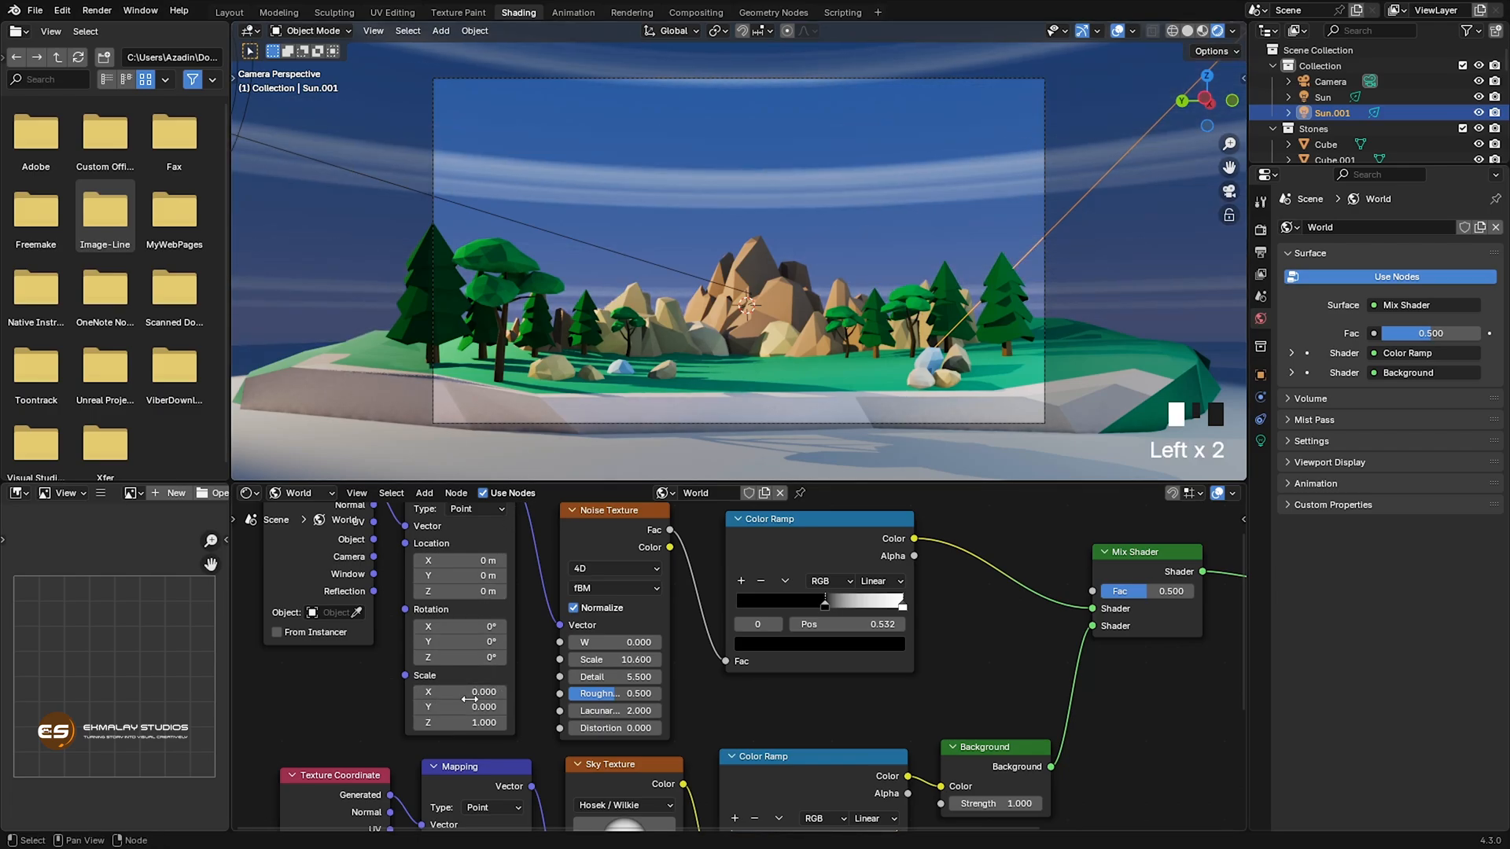
left_click(501, 708)
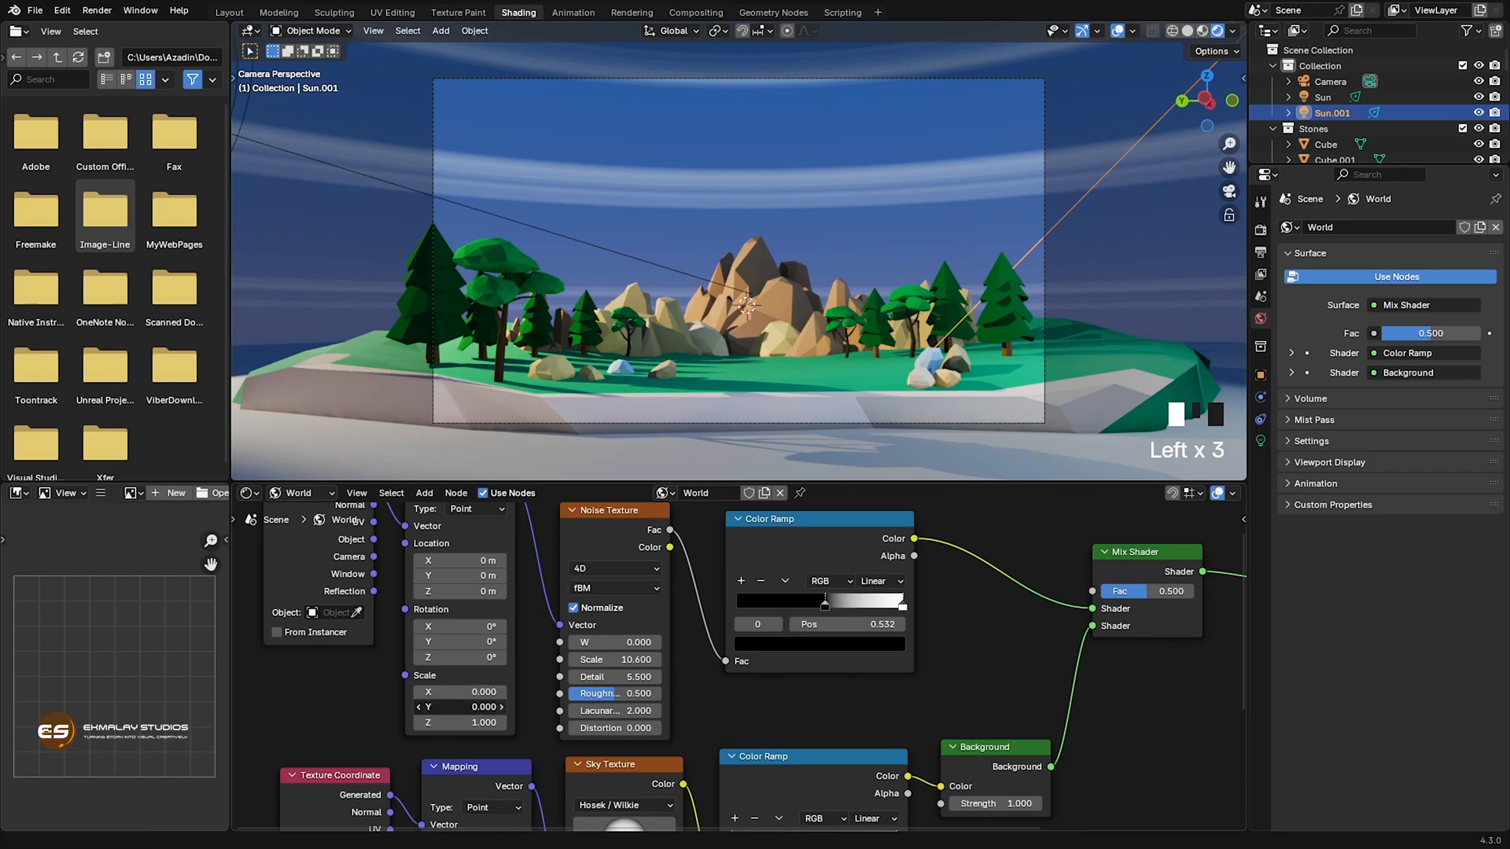
left_click(502, 708)
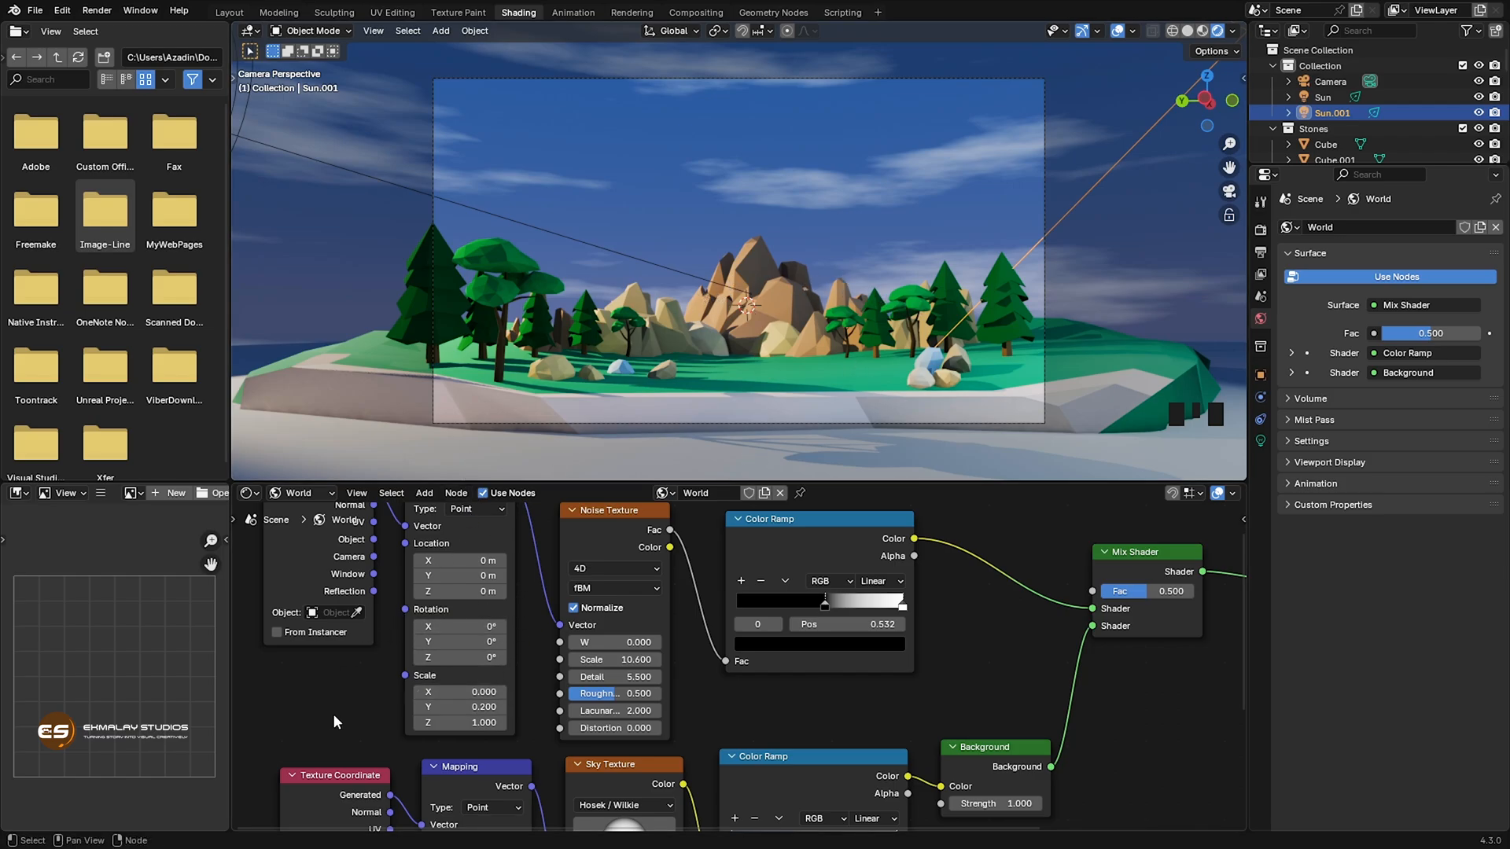
Try a W value of 0.8 on the Noise Texture, then undo it.
scroll(354, 696, "down", 5)
middle_click_drag(437, 692, 343, 676)
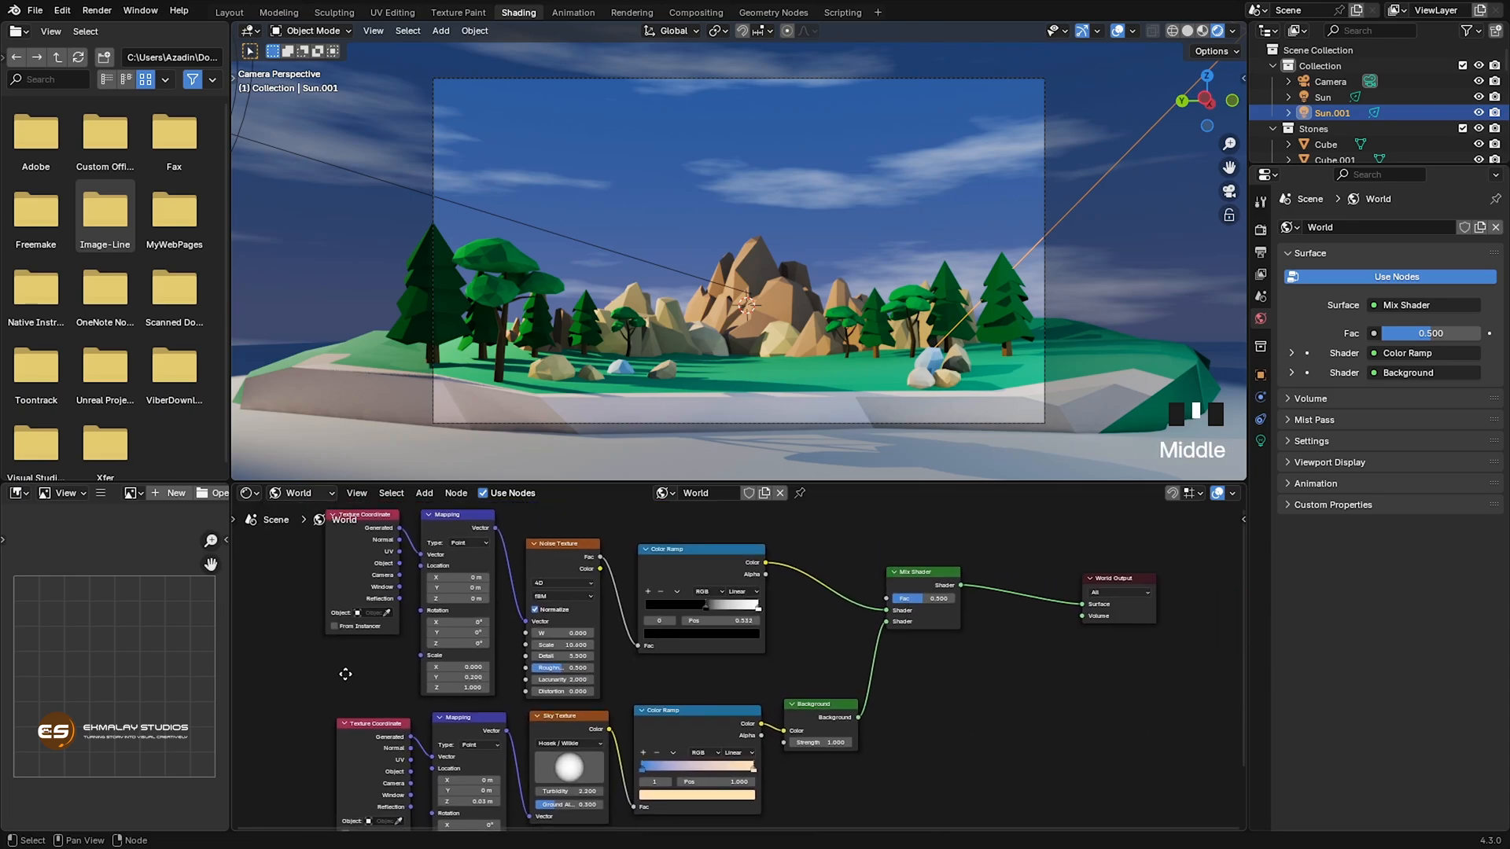
scroll(657, 695, "up", 4)
middle_click_drag(607, 690, 670, 705)
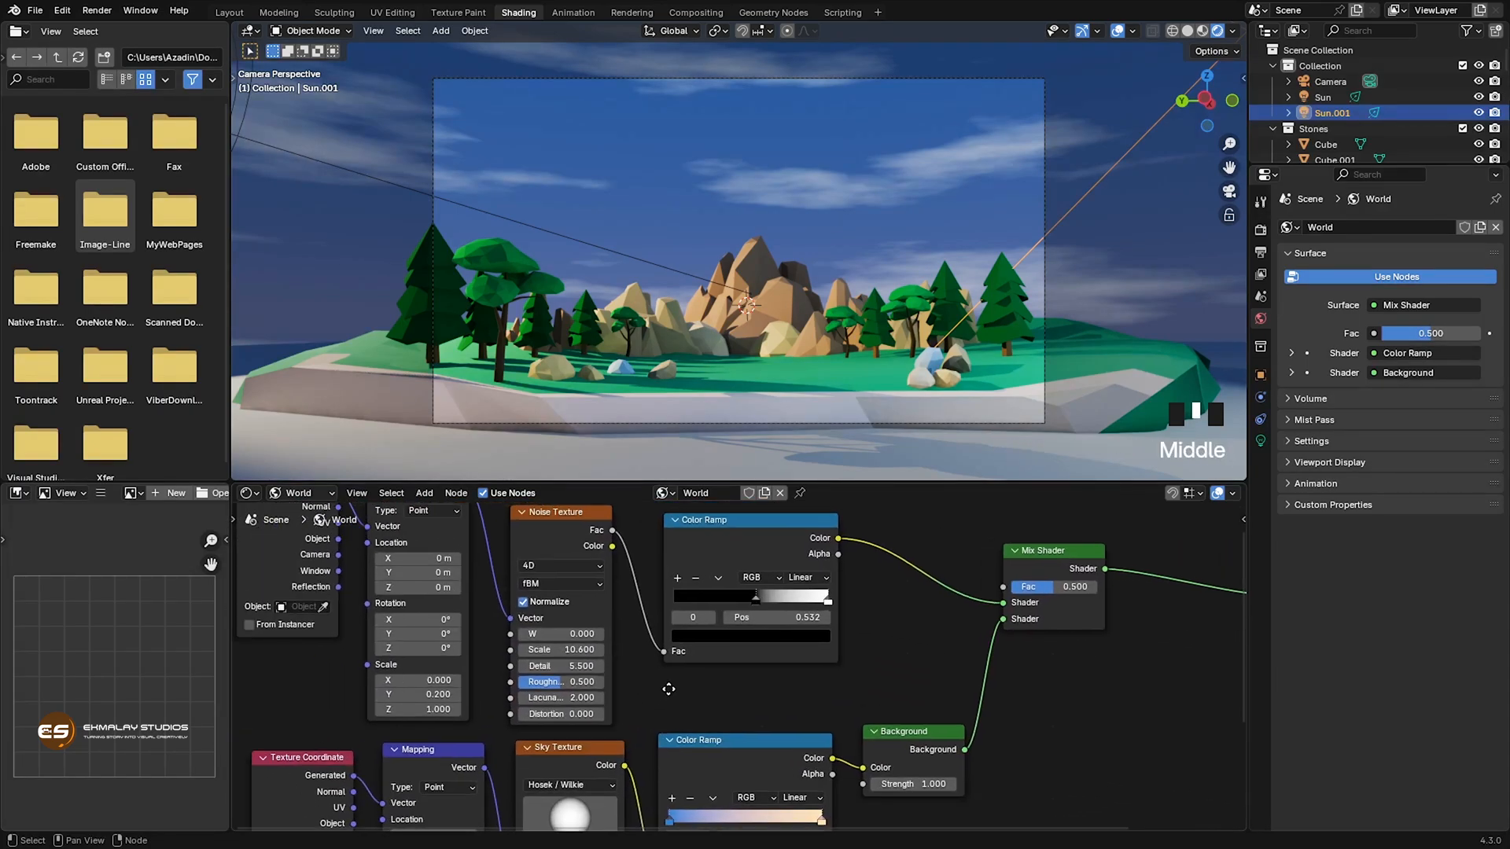
left_click(561, 634)
left_click_drag(561, 634, 608, 634)
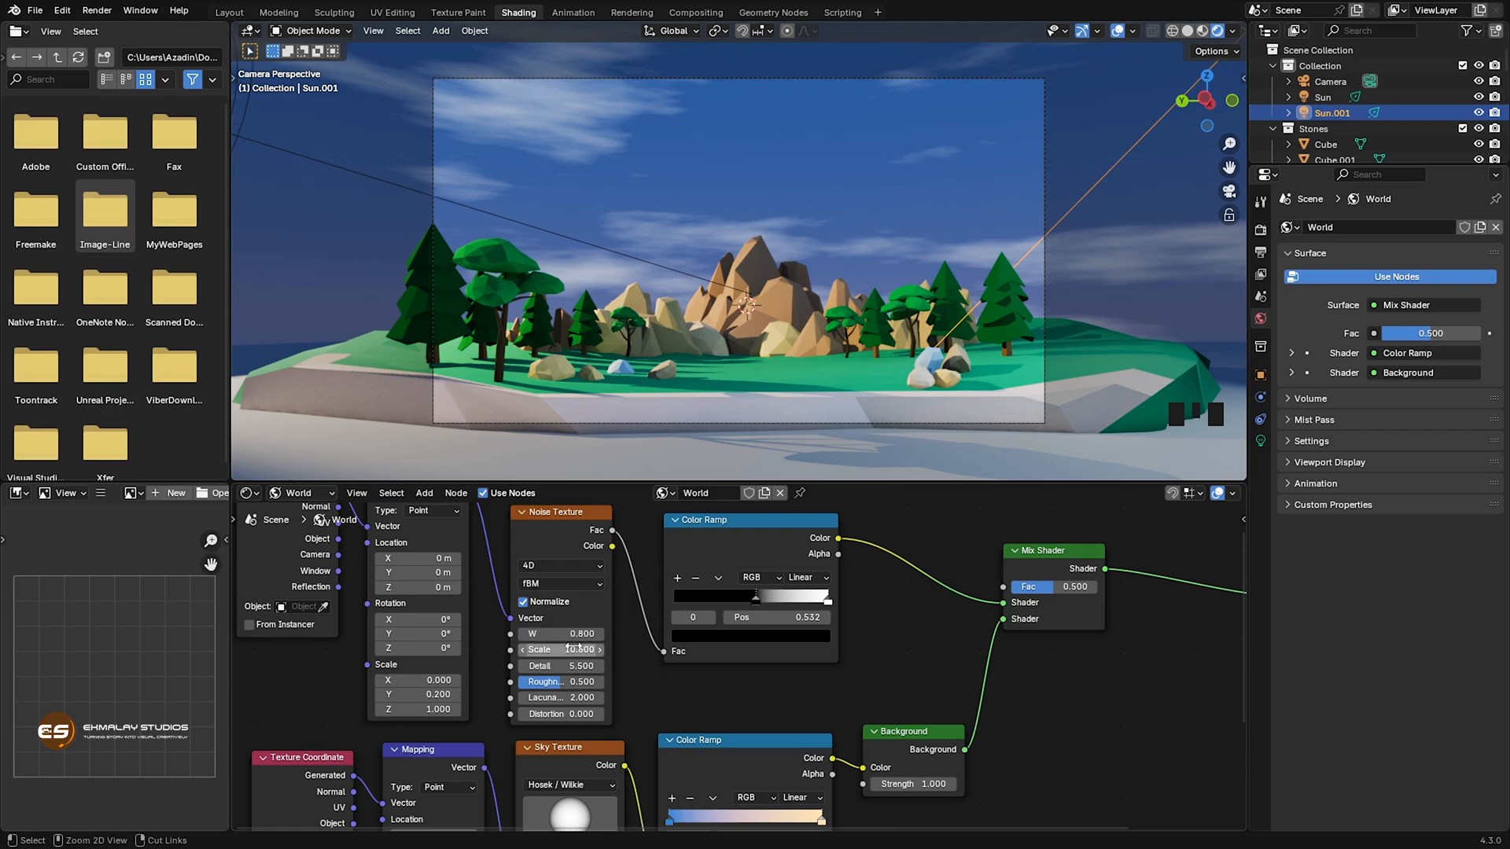
key("ctrl+z")
Drive the Noise Texture's W value with the expression #frame*.01 and briefly play the animation.
left_click(570, 634)
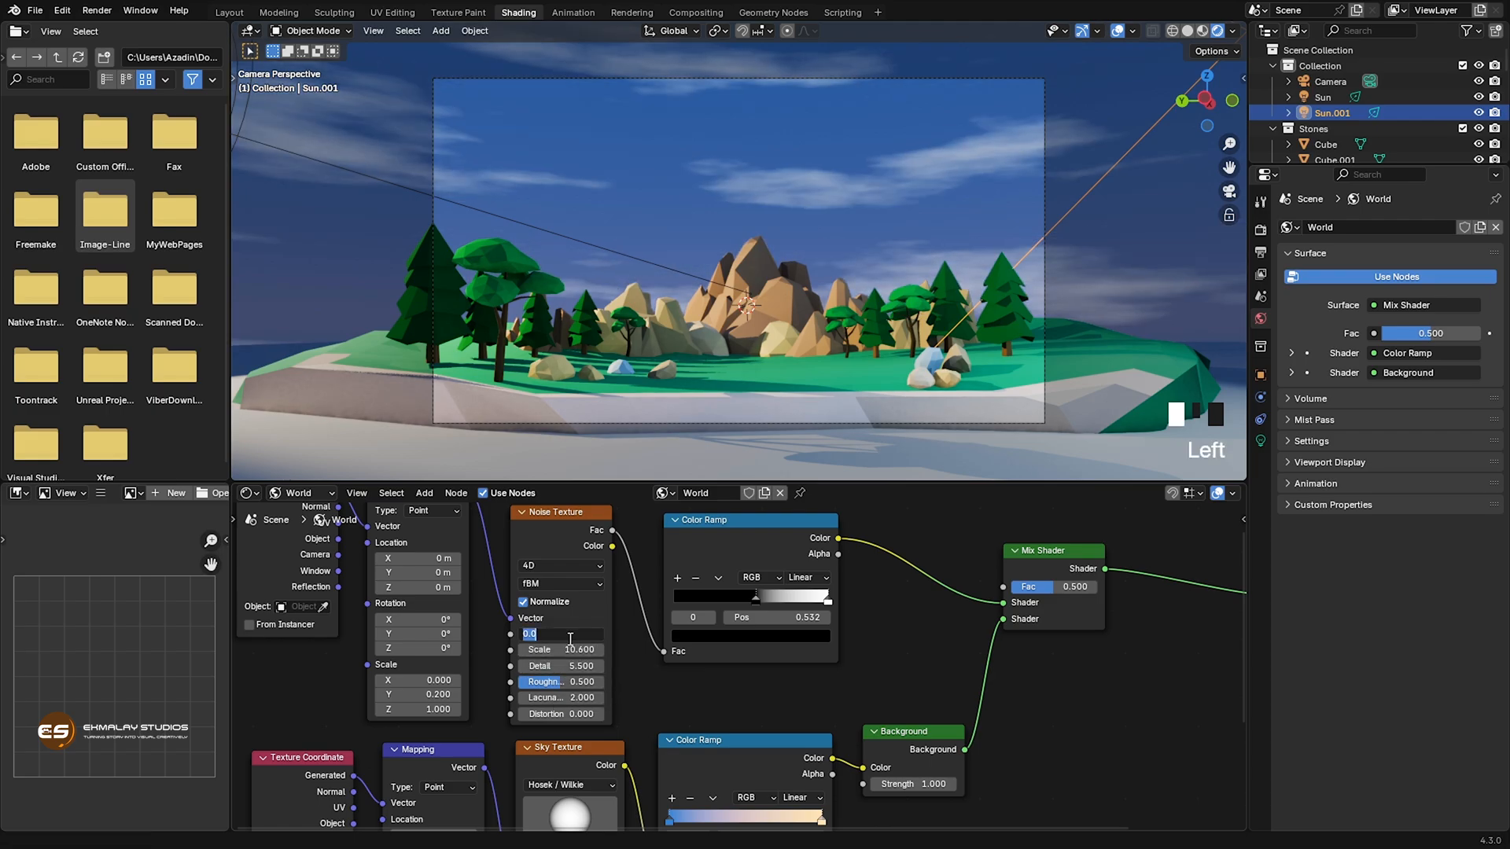
type("#frame*")
key("Return")
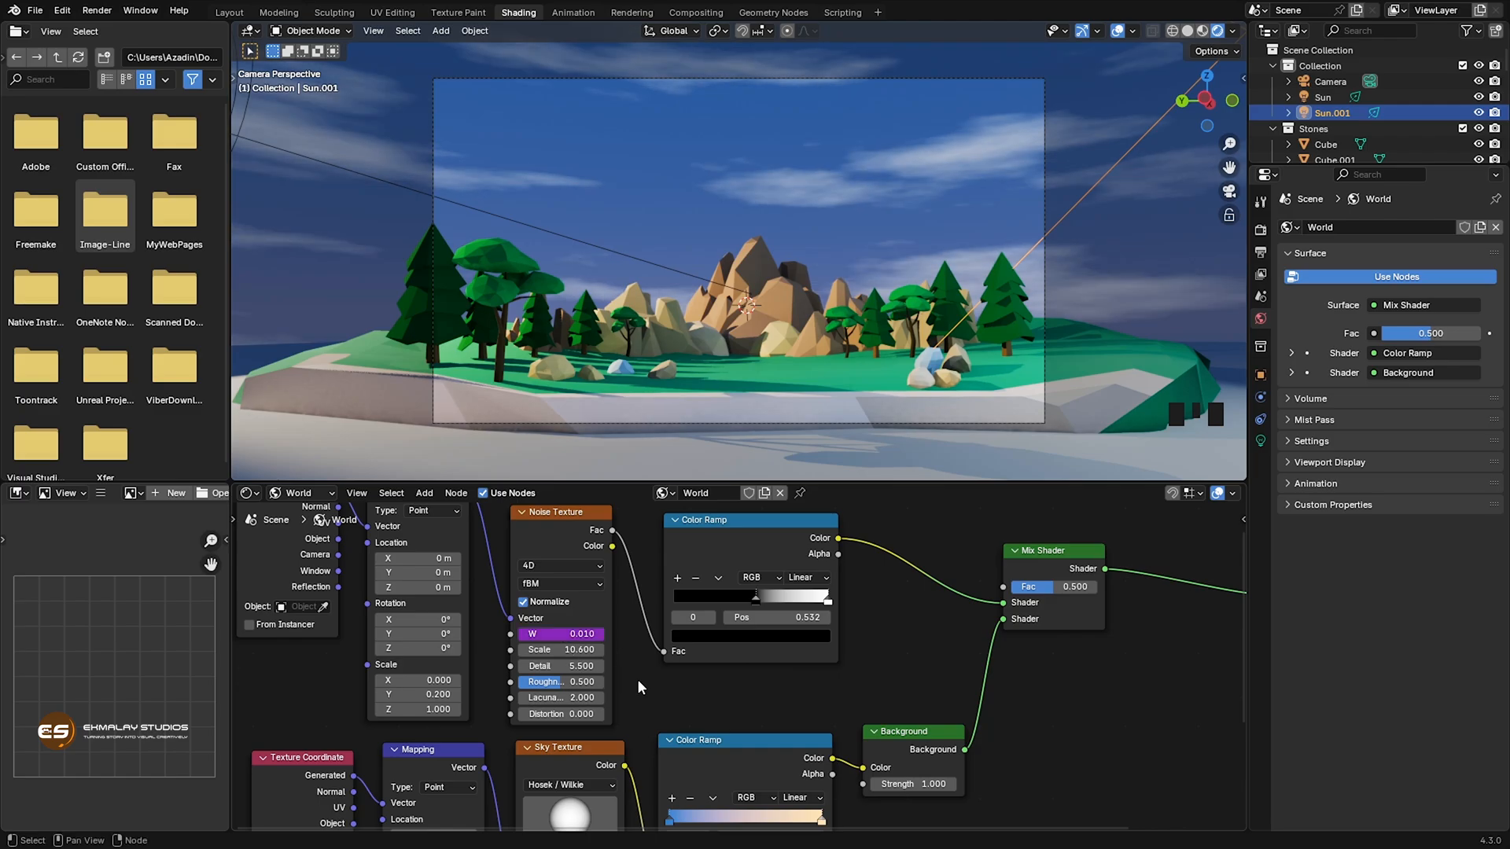
key("space")
key("space")
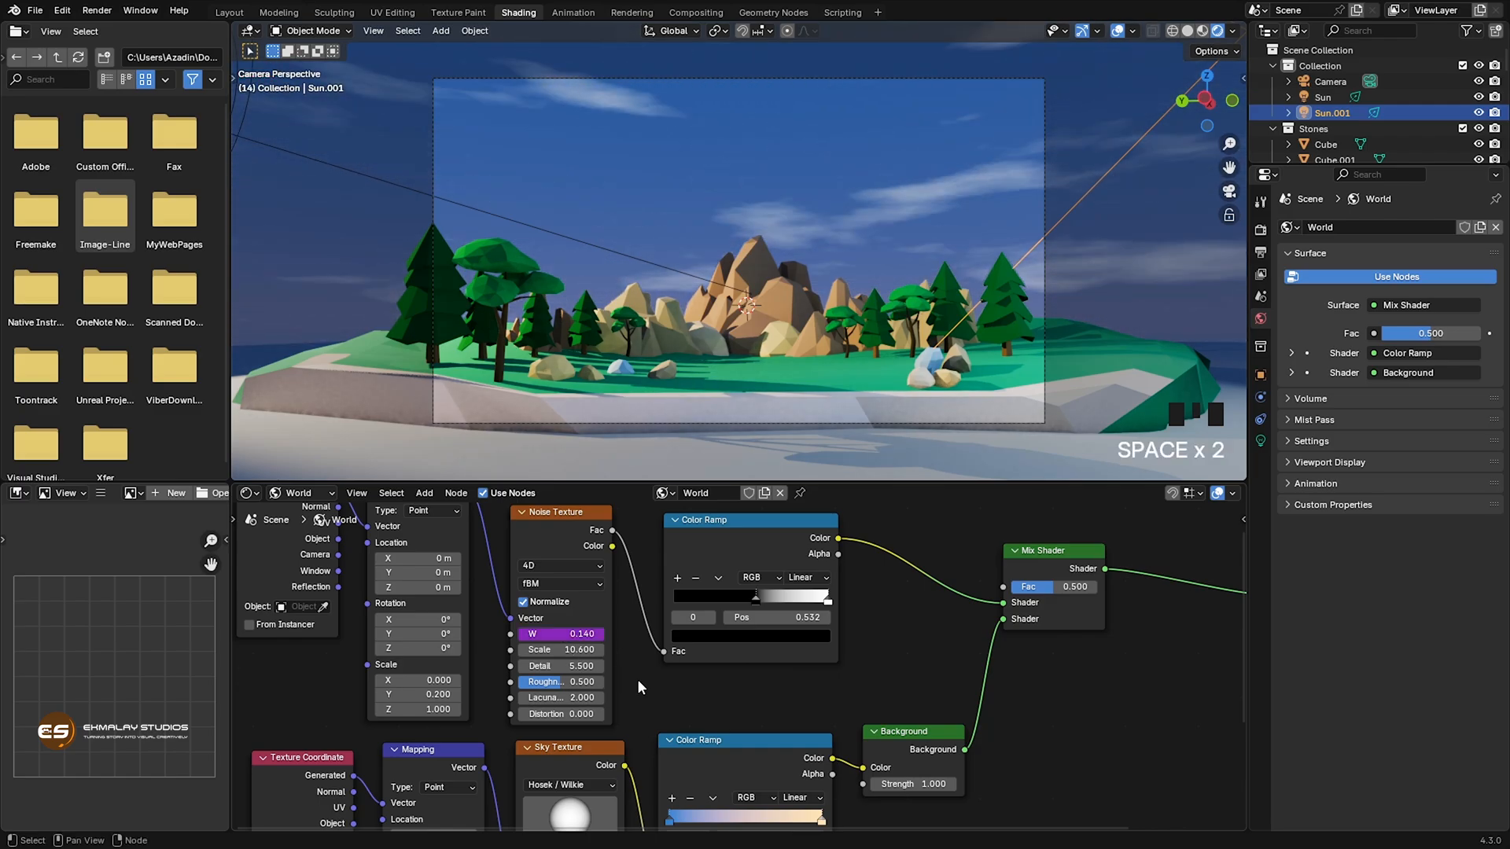
Change the Noise Texture's W driver expression to frame*.001 and preview the cloud motion.
left_click(585, 635)
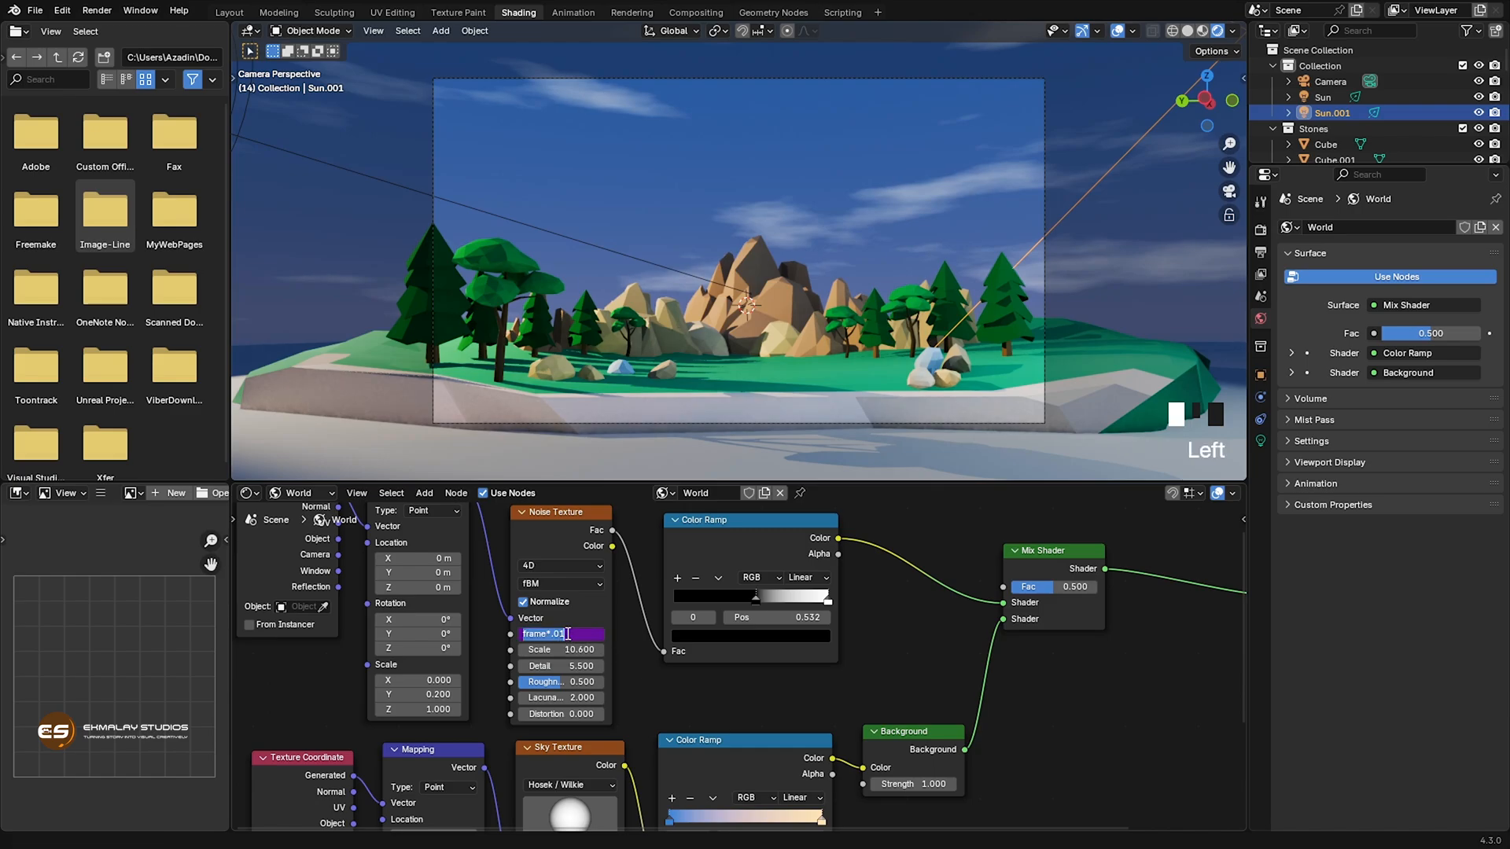
left_click(561, 634)
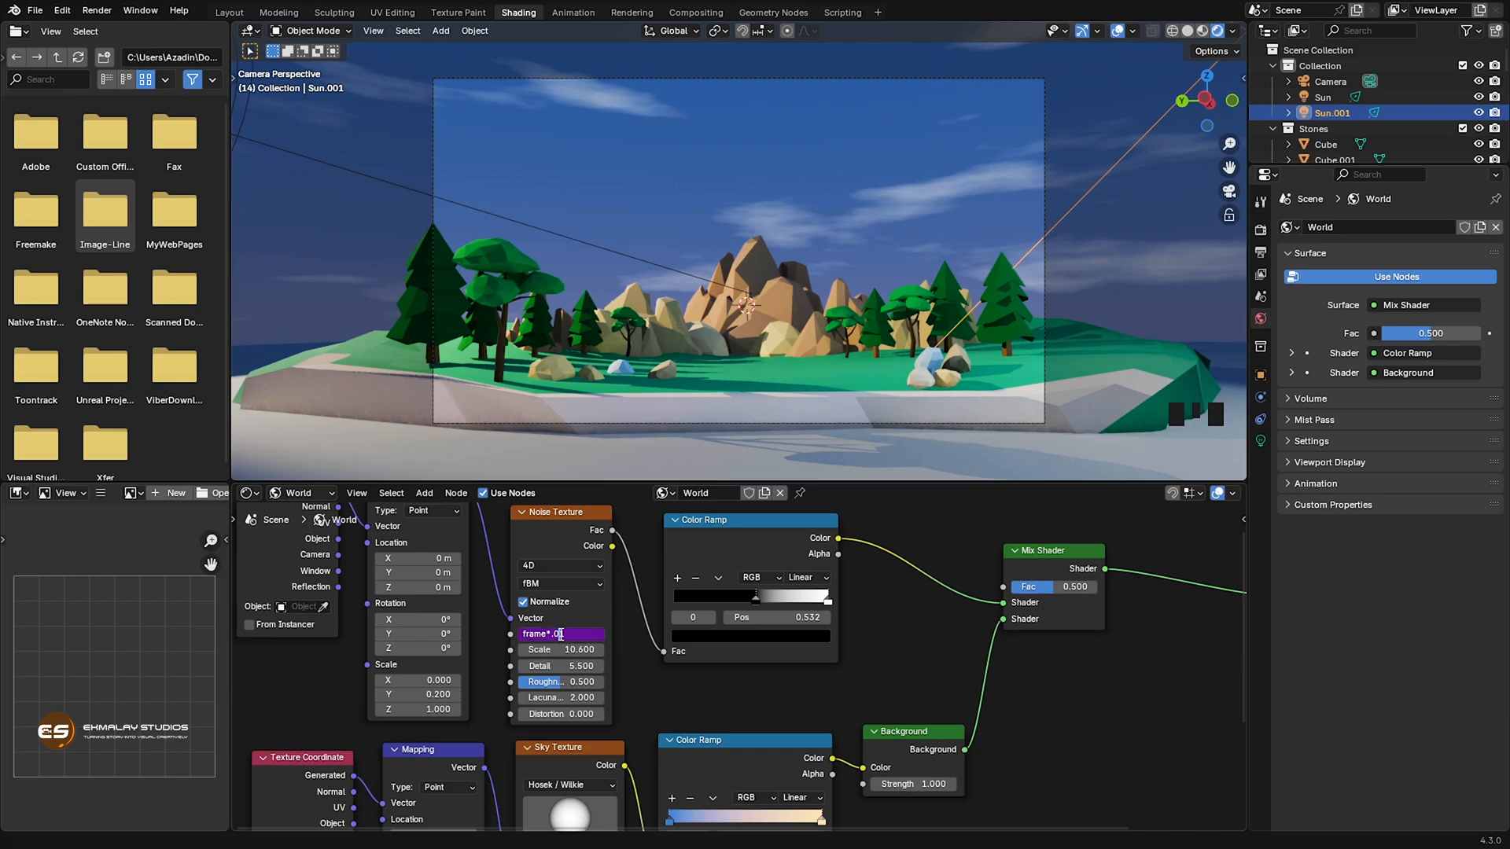
type("01")
key("Return")
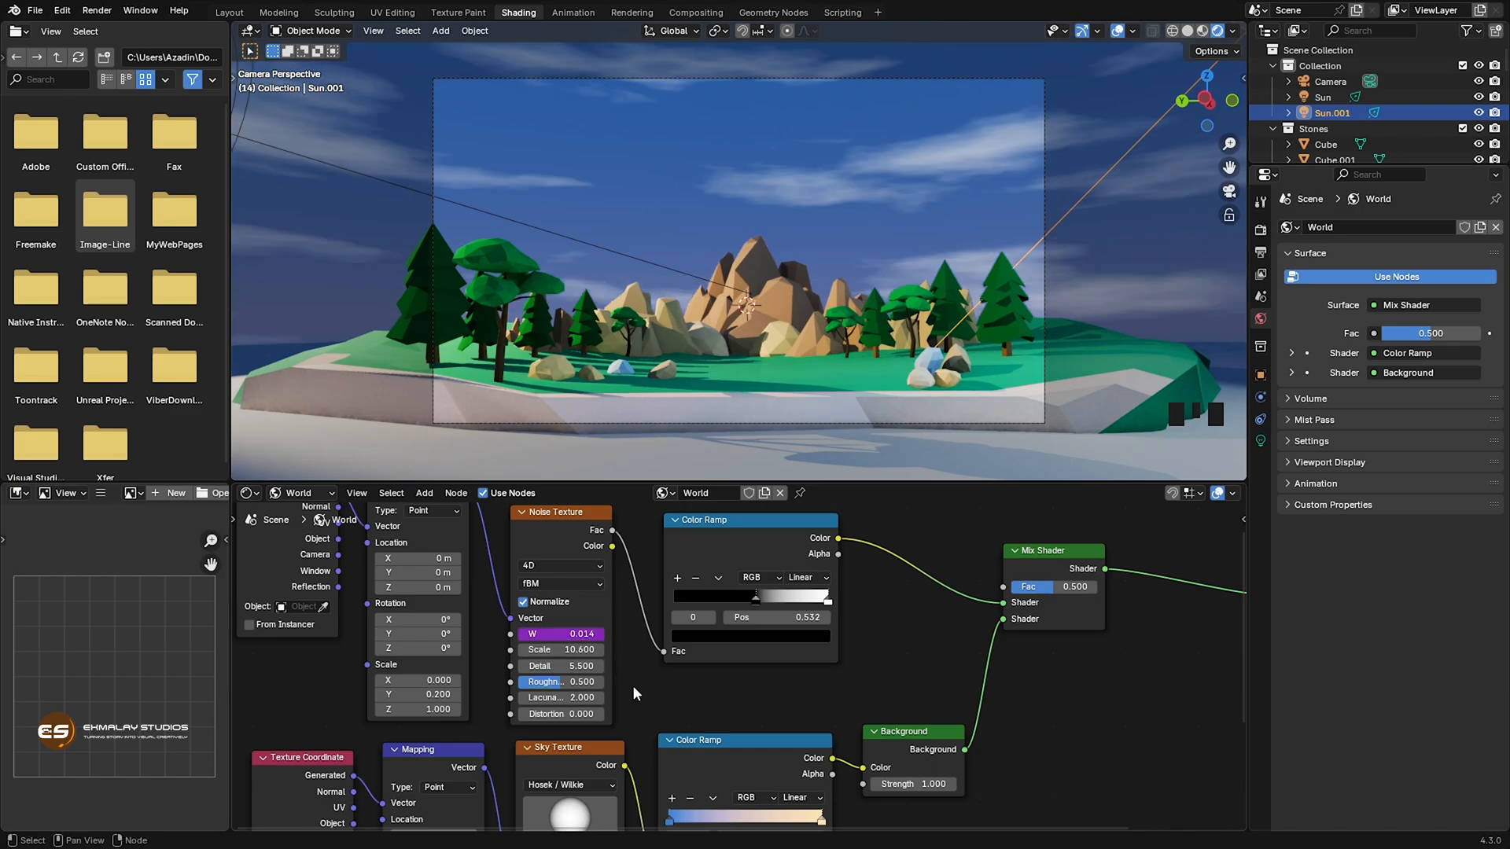
key("space")
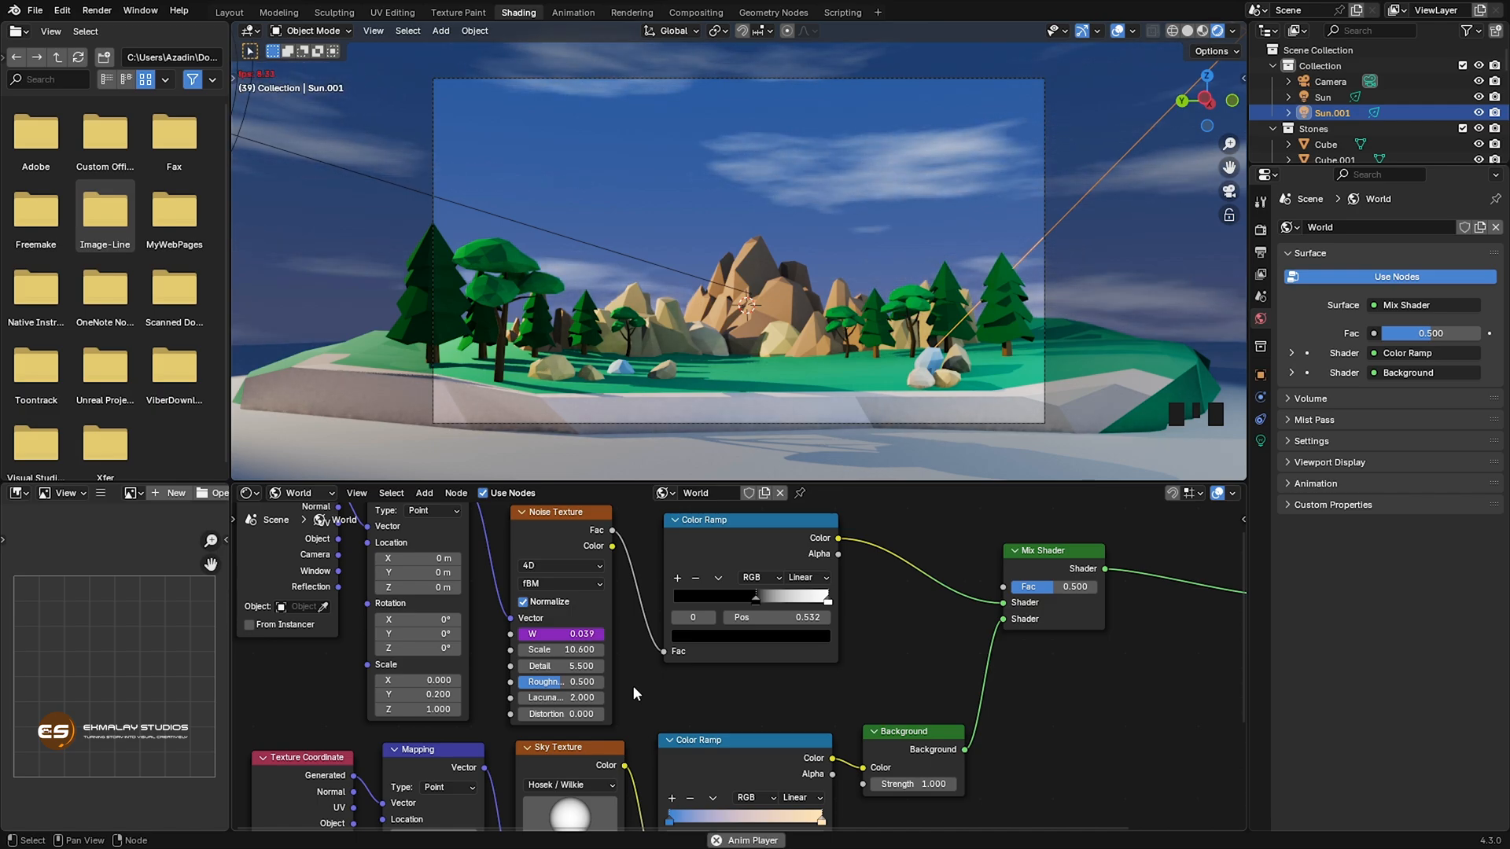
key("space")
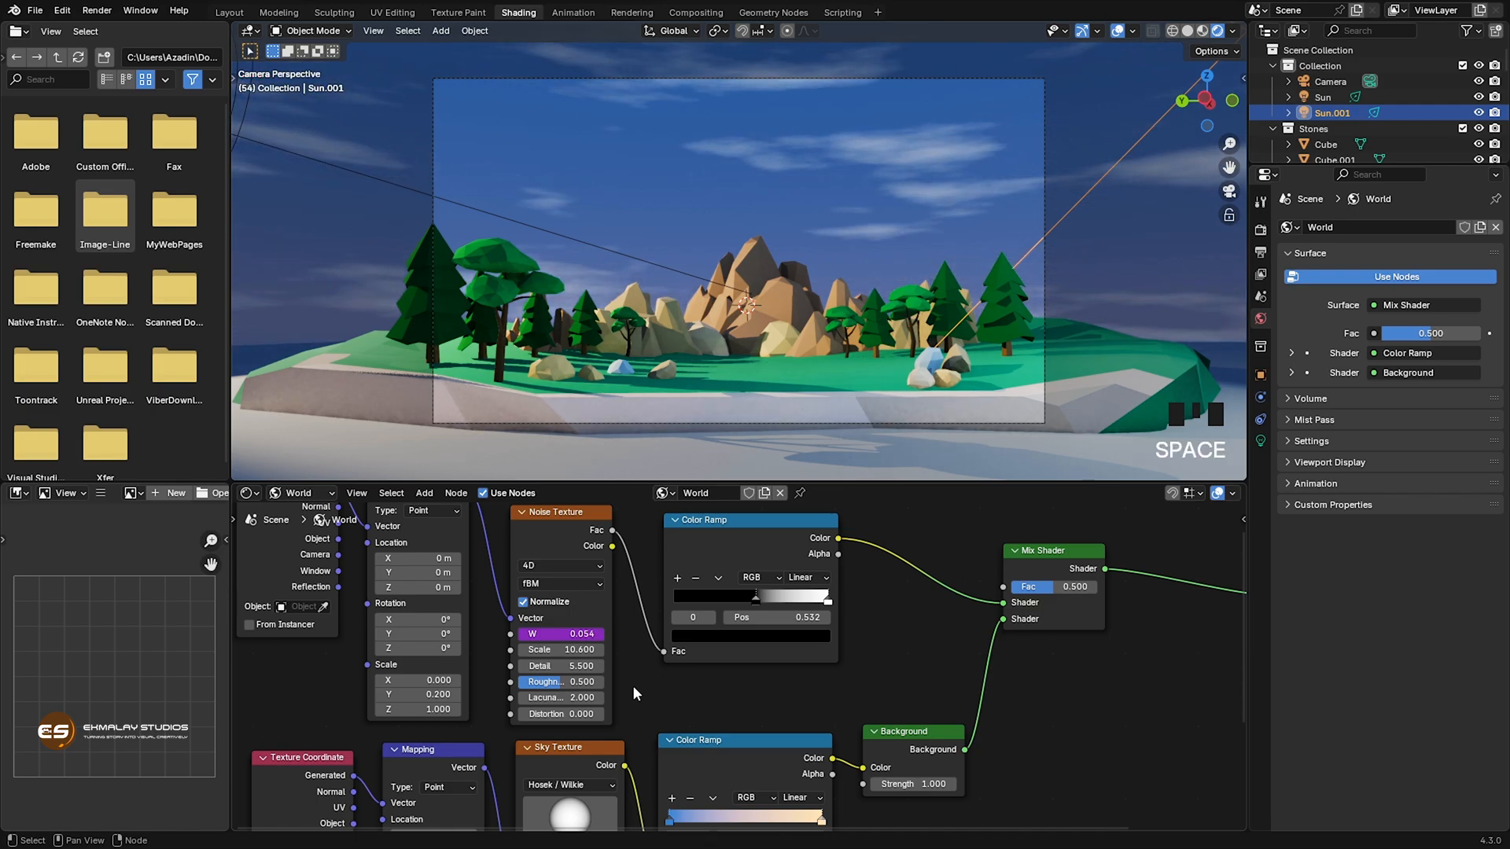
Slow the Noise Texture's W driver expression to frame*.0001 and play the animation to check the sky.
left_click(584, 637)
left_click(564, 634)
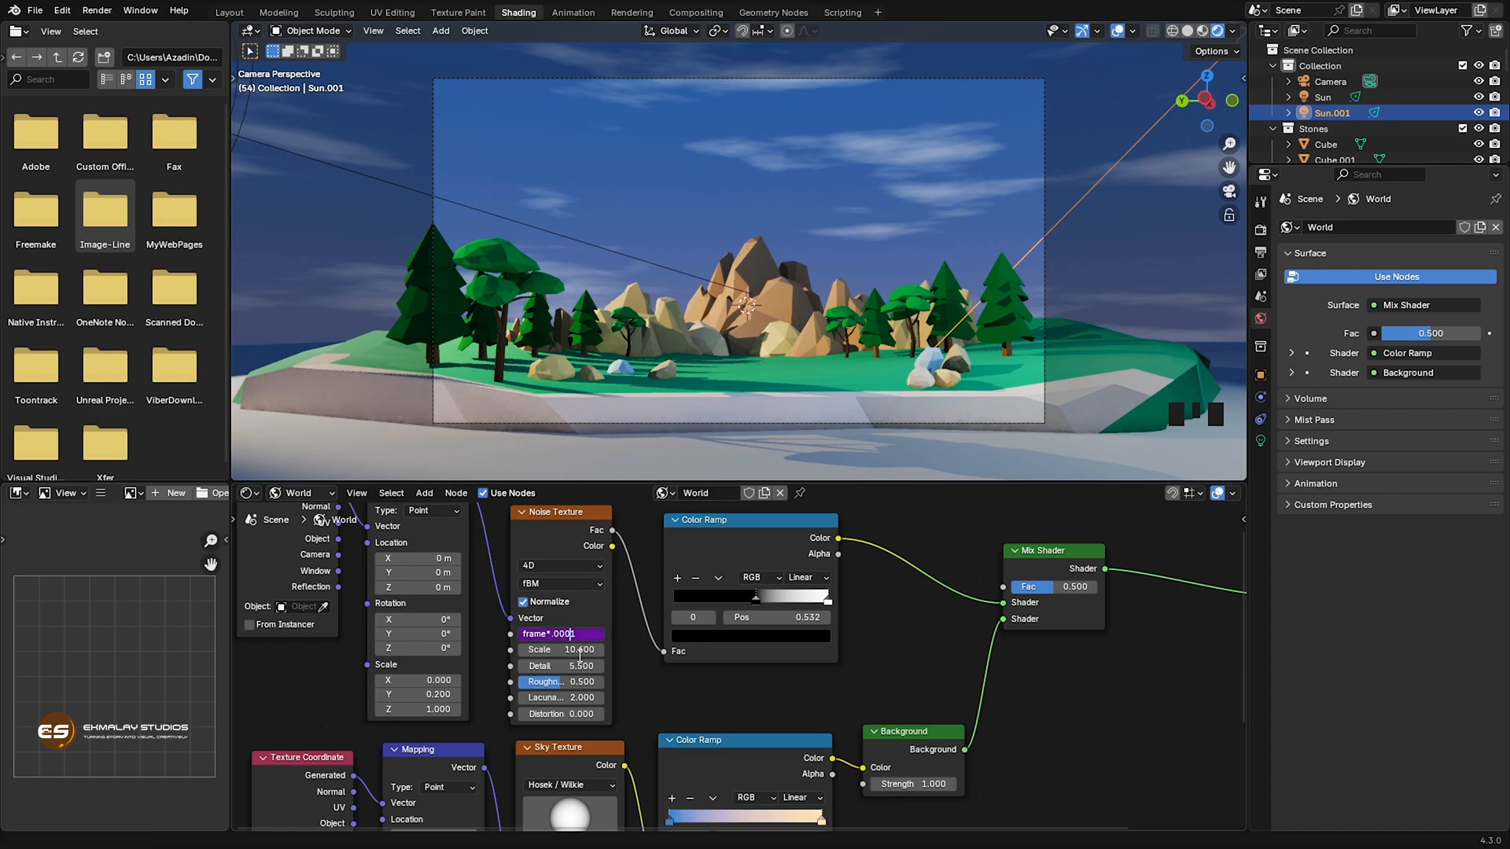
type("0")
key("Return")
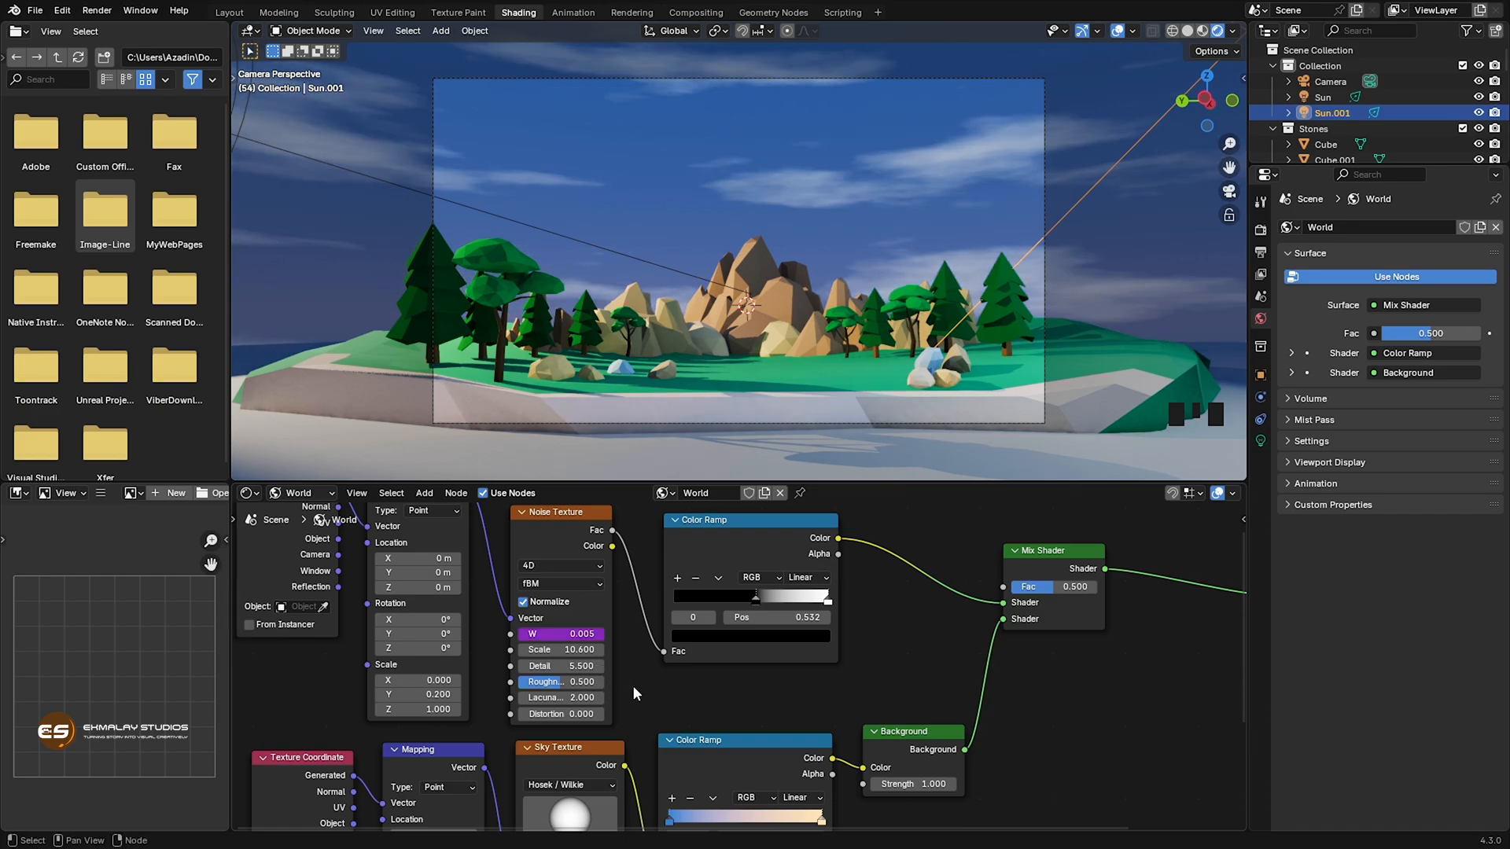
key("space")
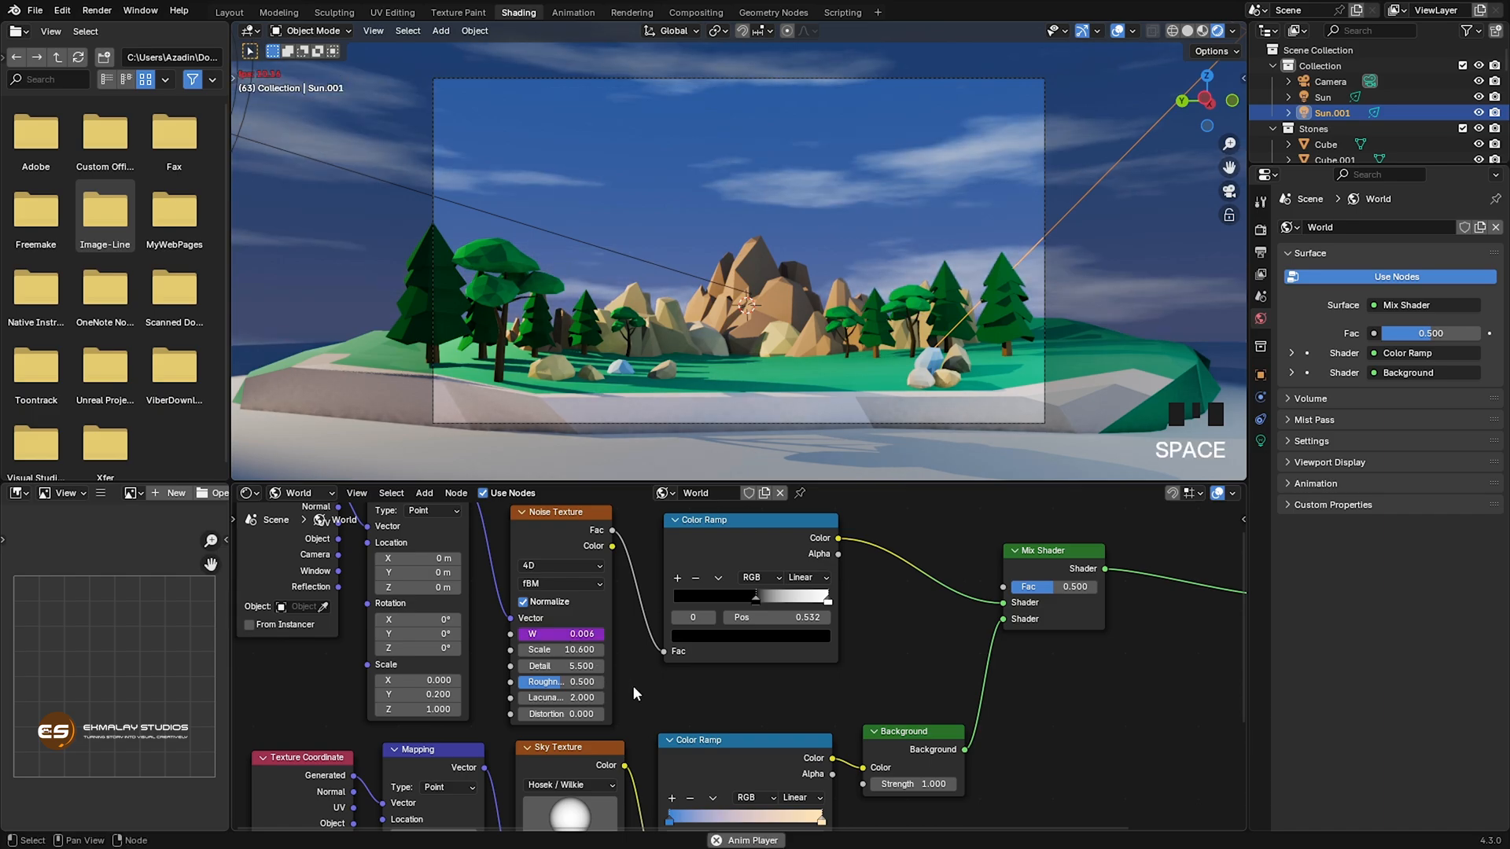
scroll(880, 221, "up", 3)
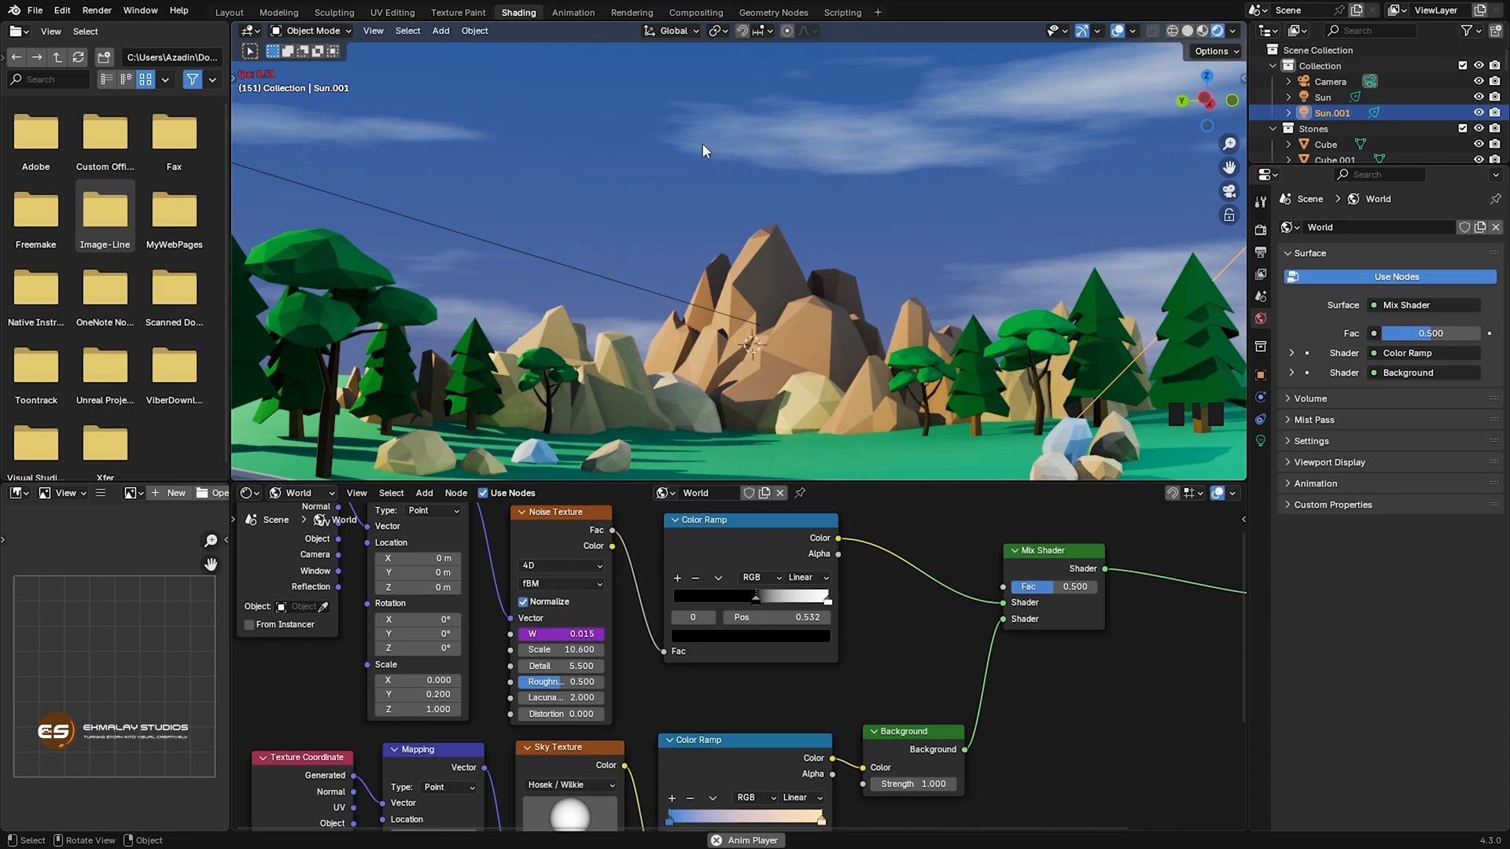
scroll(881, 251, "down", 2)
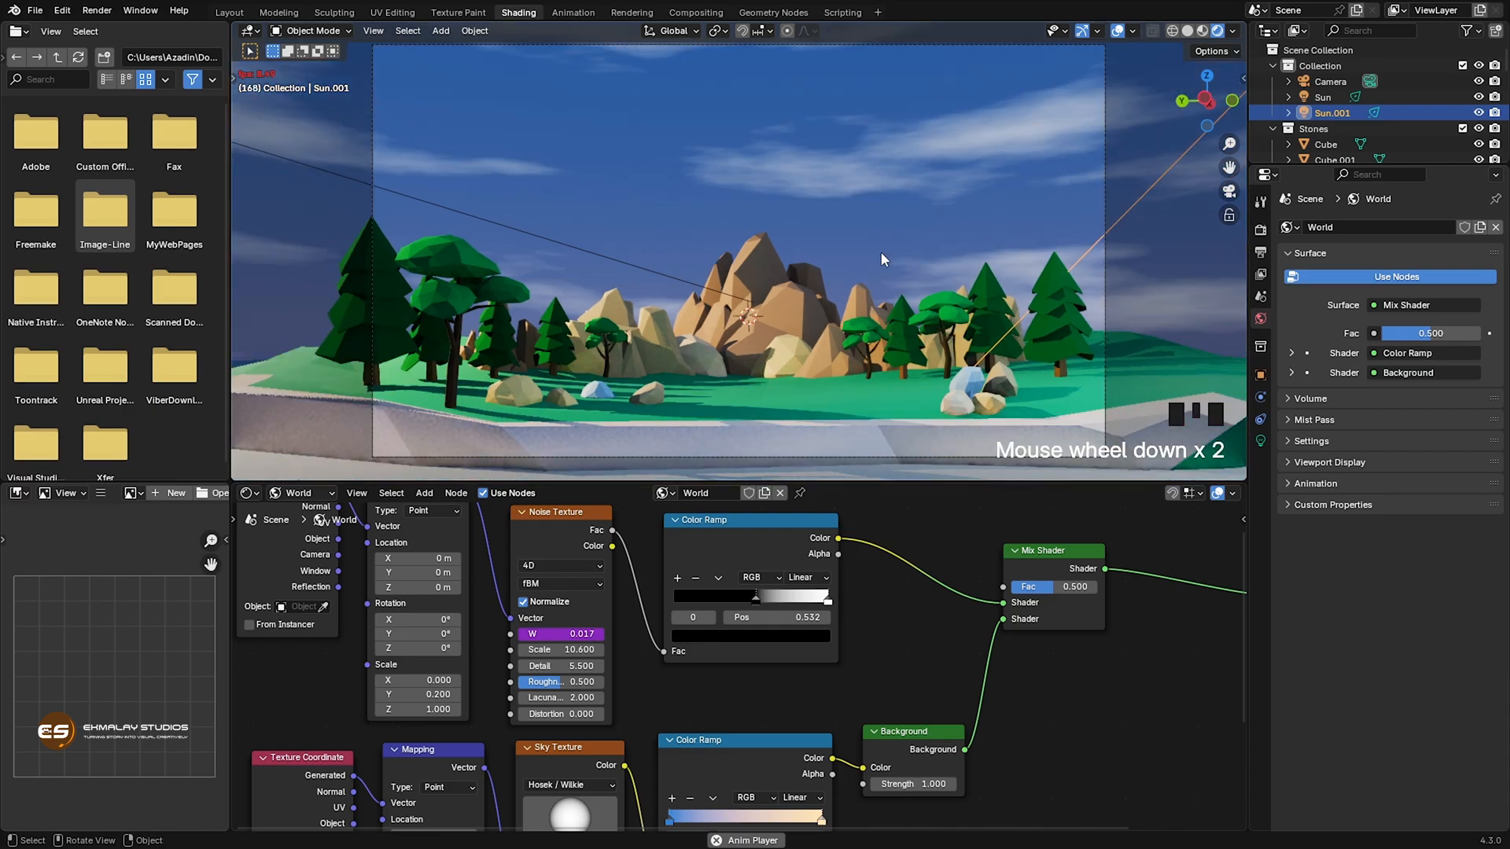
key("space")
Set the Noise Texture's W driver expression to frame*.0004 and preview the animation.
left_click(581, 634)
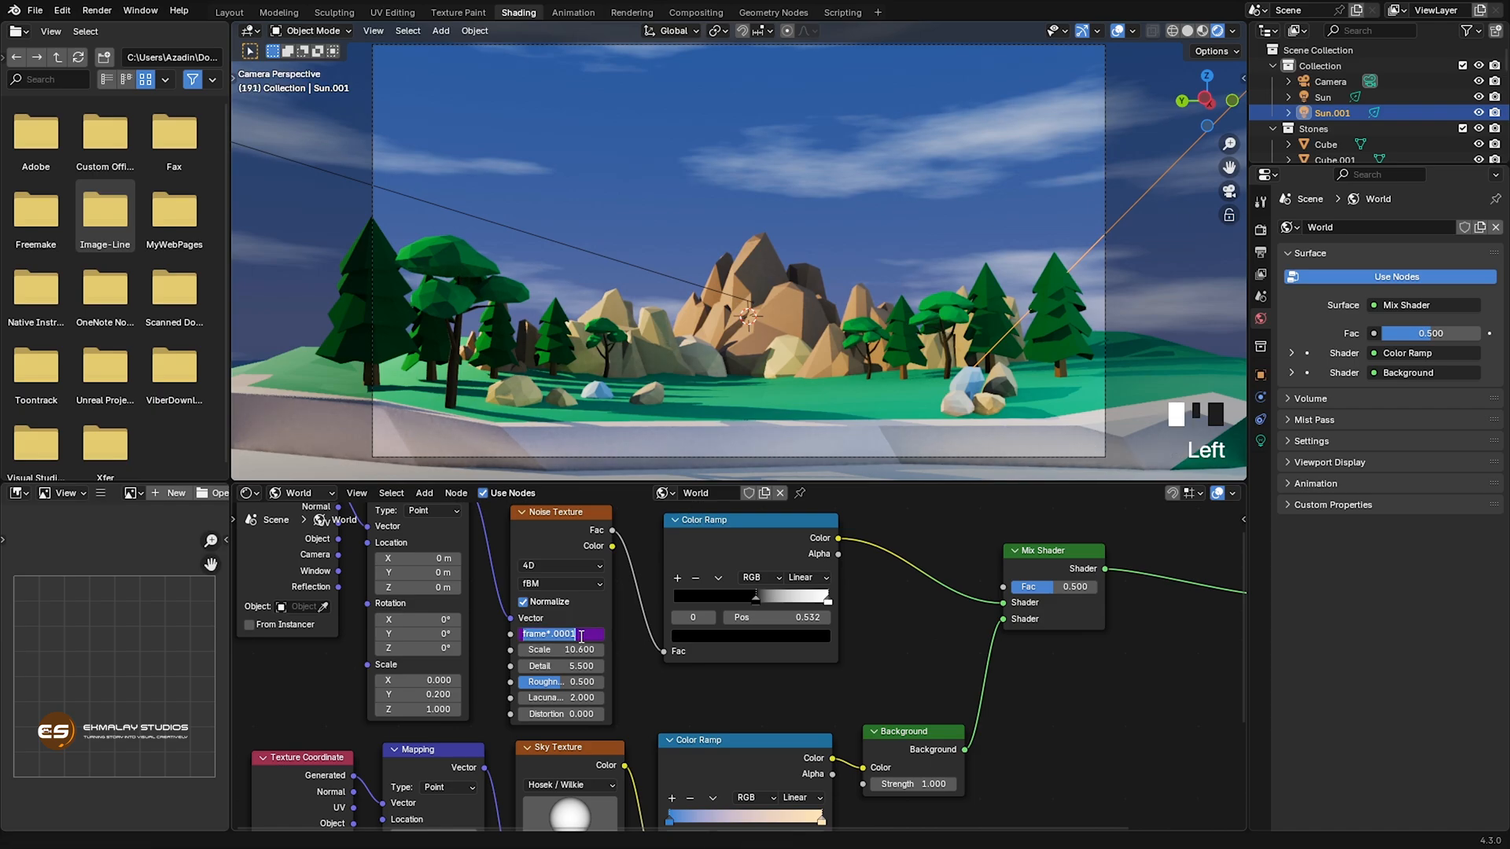
left_click(573, 634)
key("BackSpace")
type("4")
key("Return")
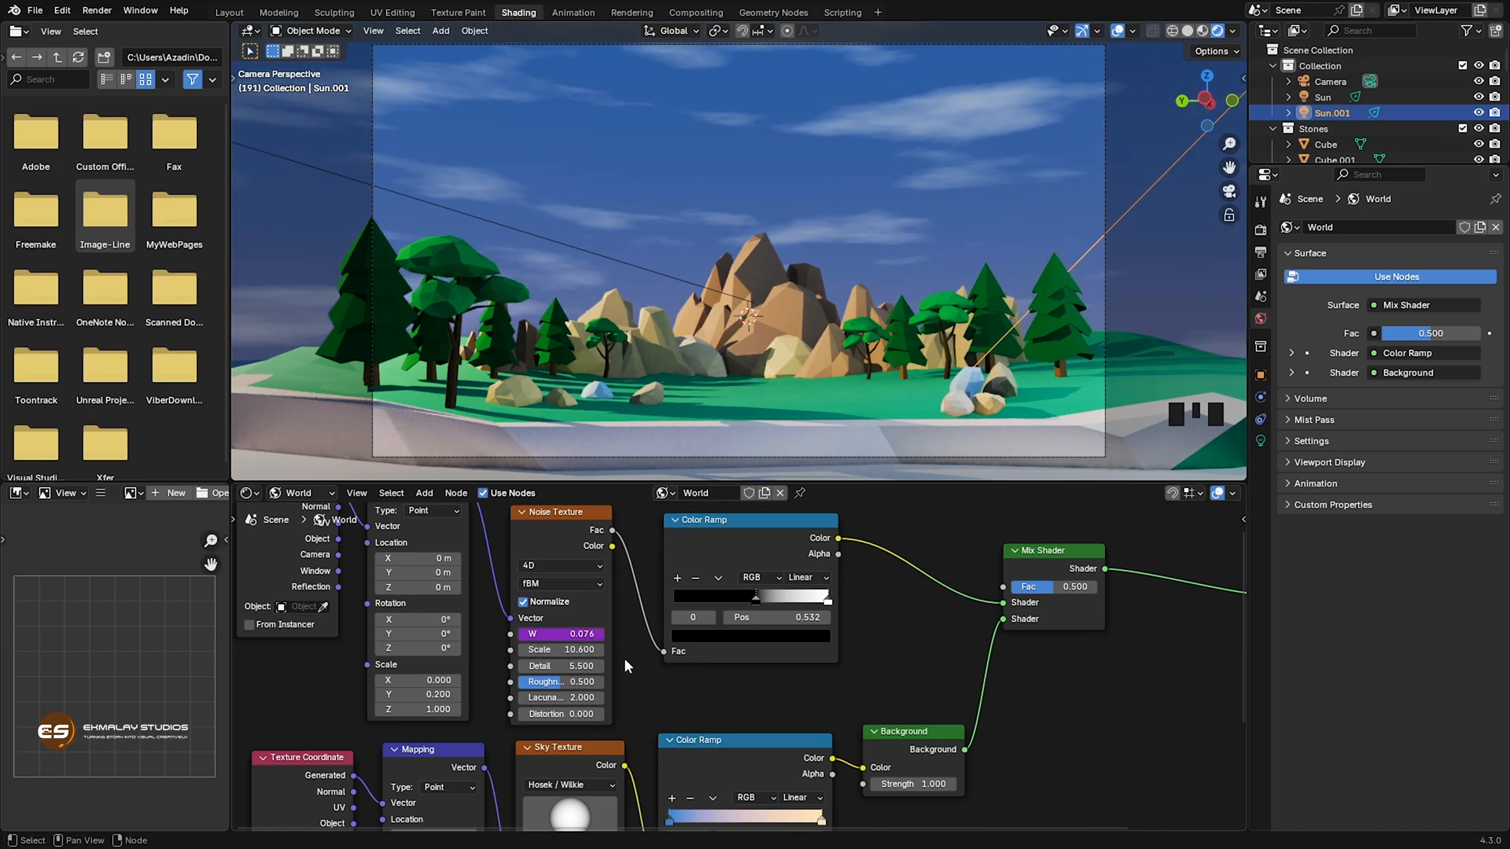
key("space")
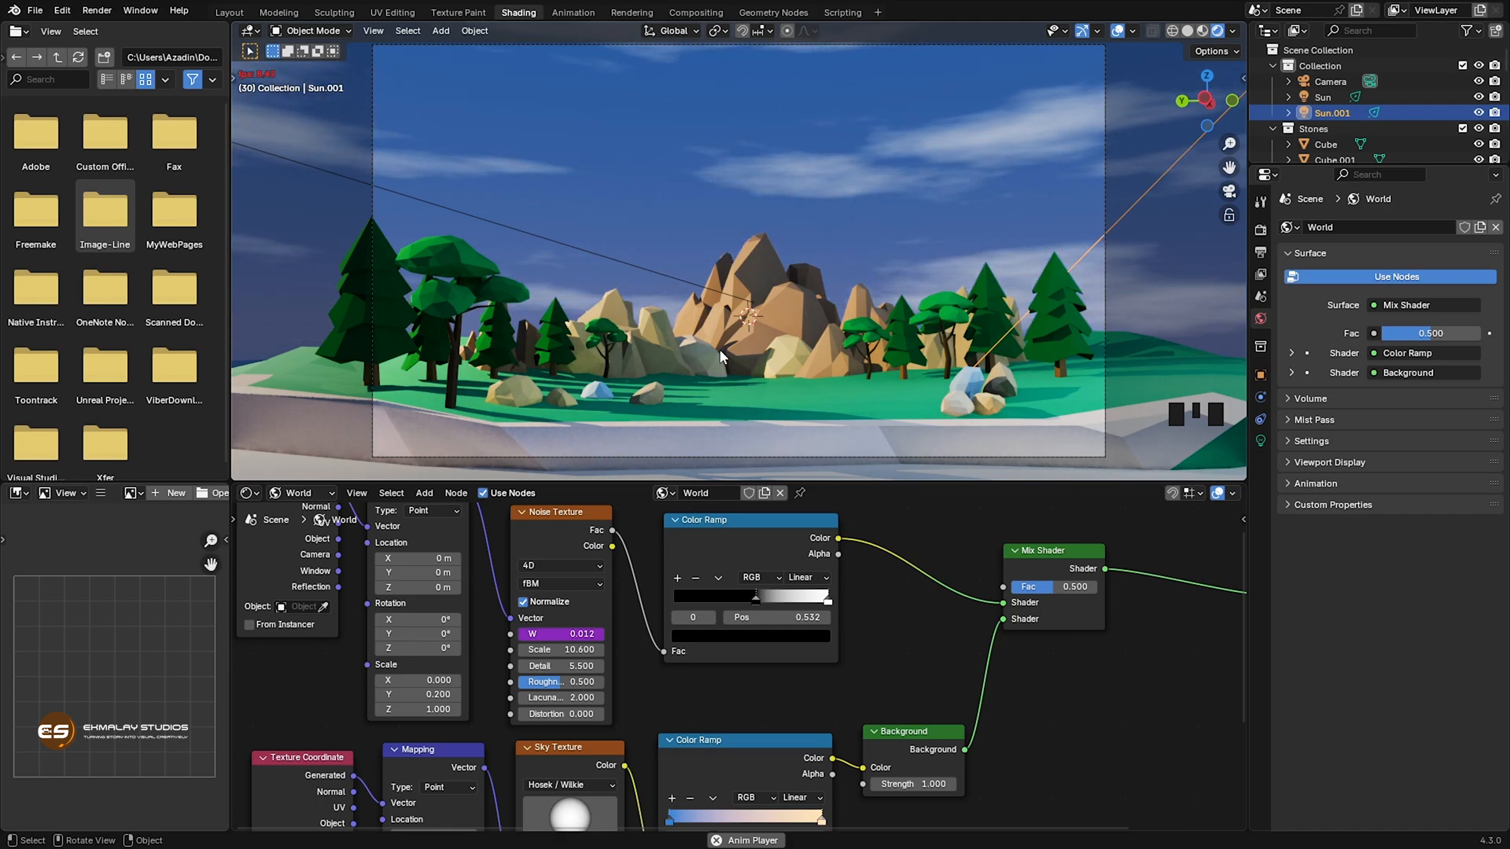
key("space")
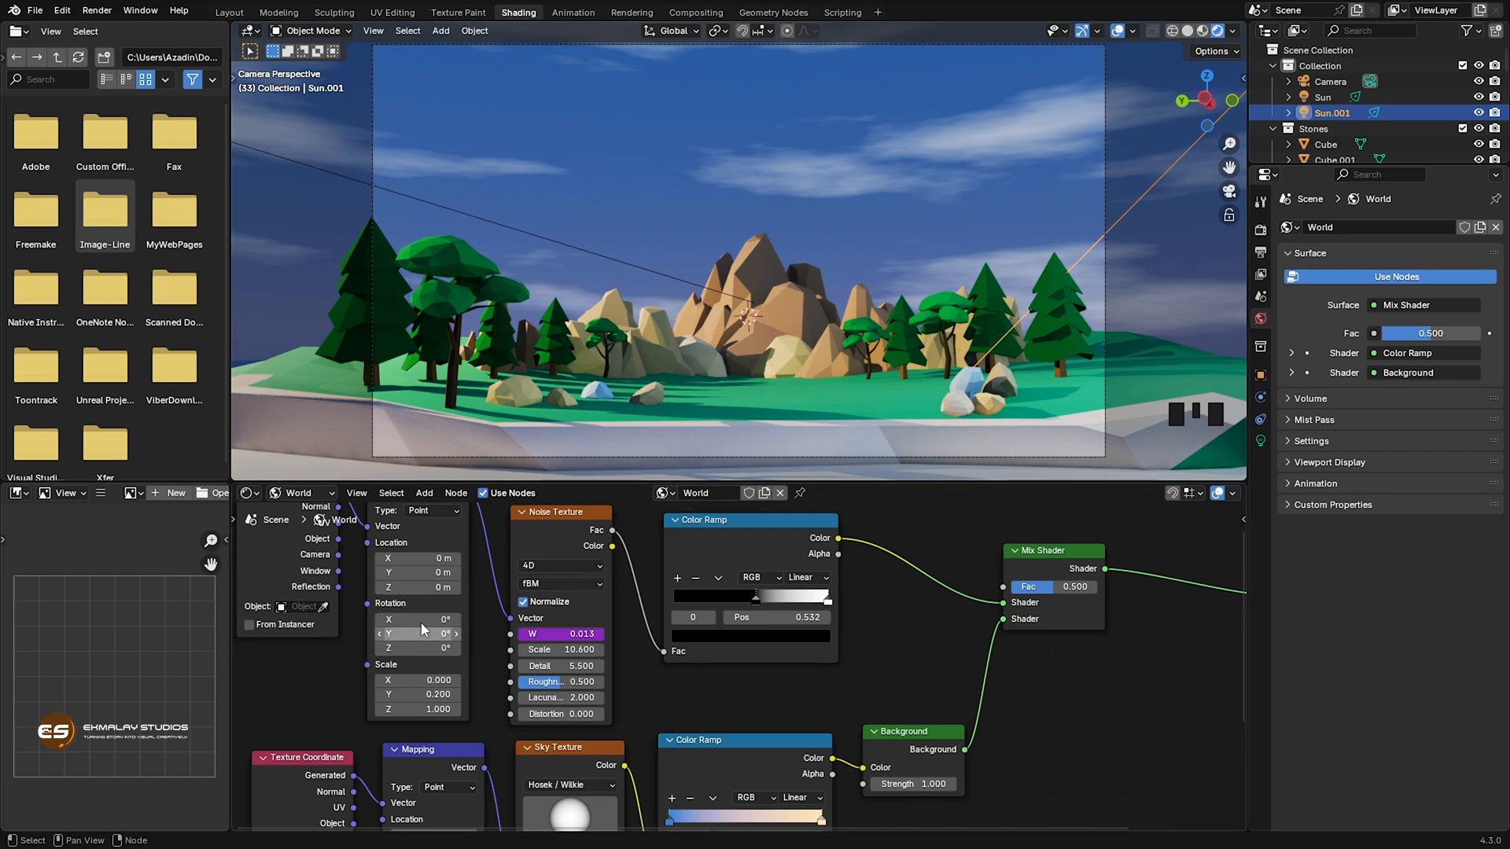
Try rotating the noise Mapping node by -11.8° on X, -5.9° on Y and 0.6° on X, undoing each change.
mouse_move(433, 620)
left_mouse_down()
mouse_move(313, 621)
mouse_move(407, 621)
left_mouse_up()
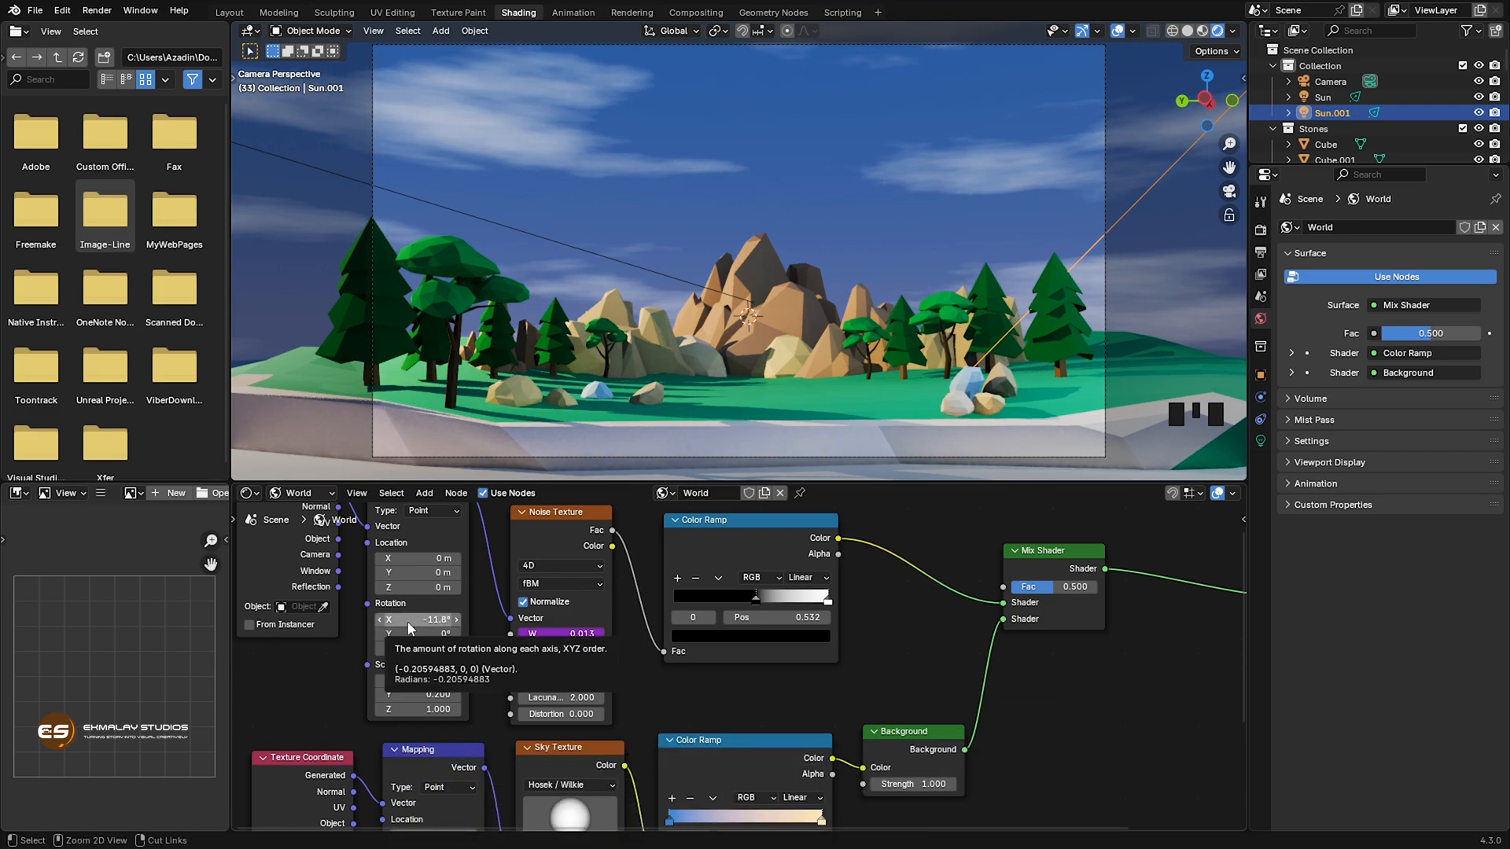
key("ctrl+z")
mouse_move(415, 634)
left_mouse_down()
mouse_move(429, 635)
mouse_move(400, 634)
left_mouse_up()
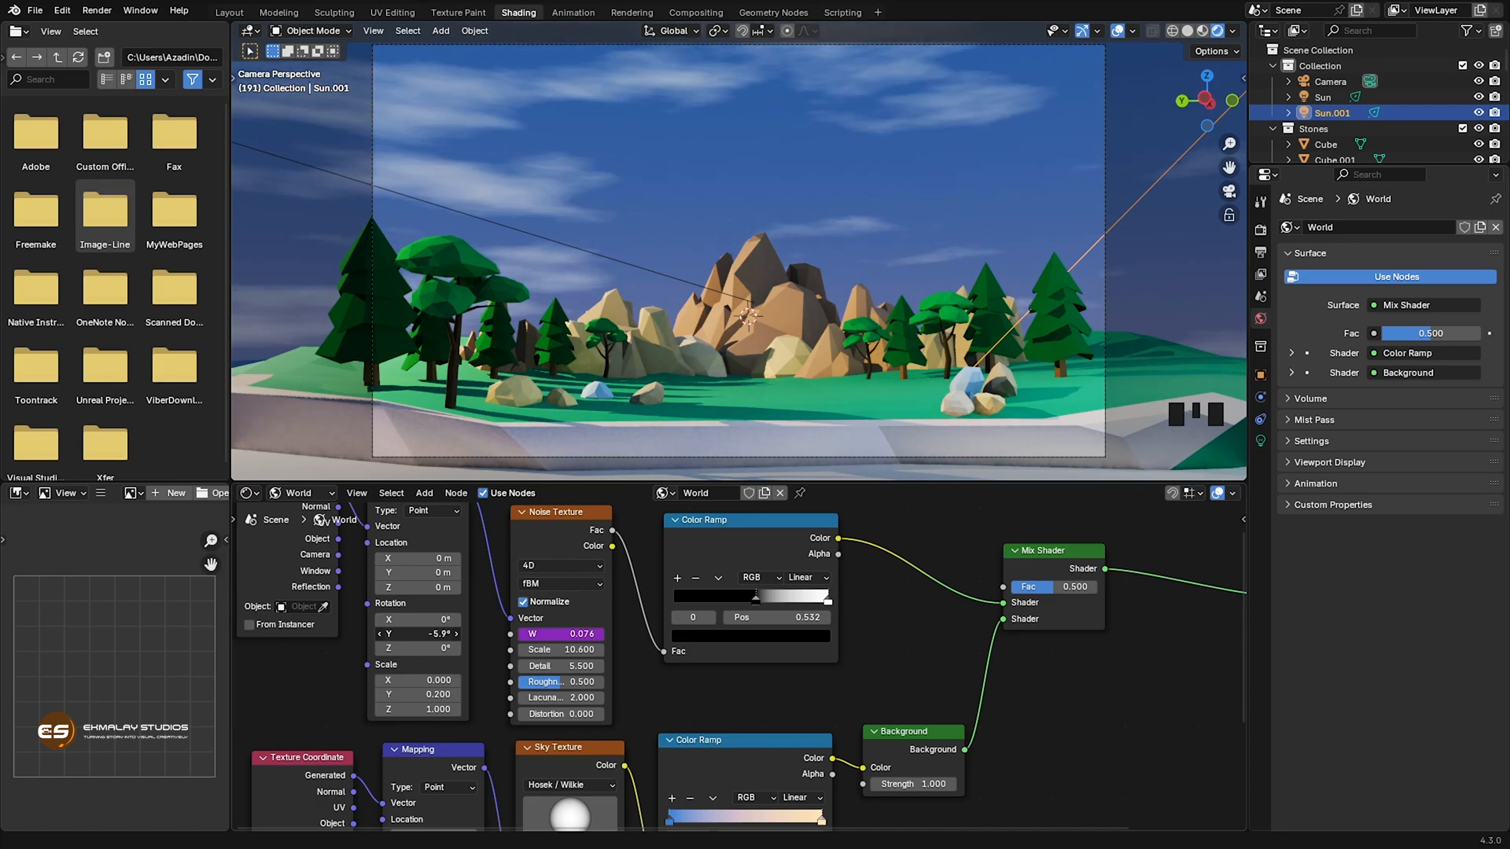
key("ctrl+z")
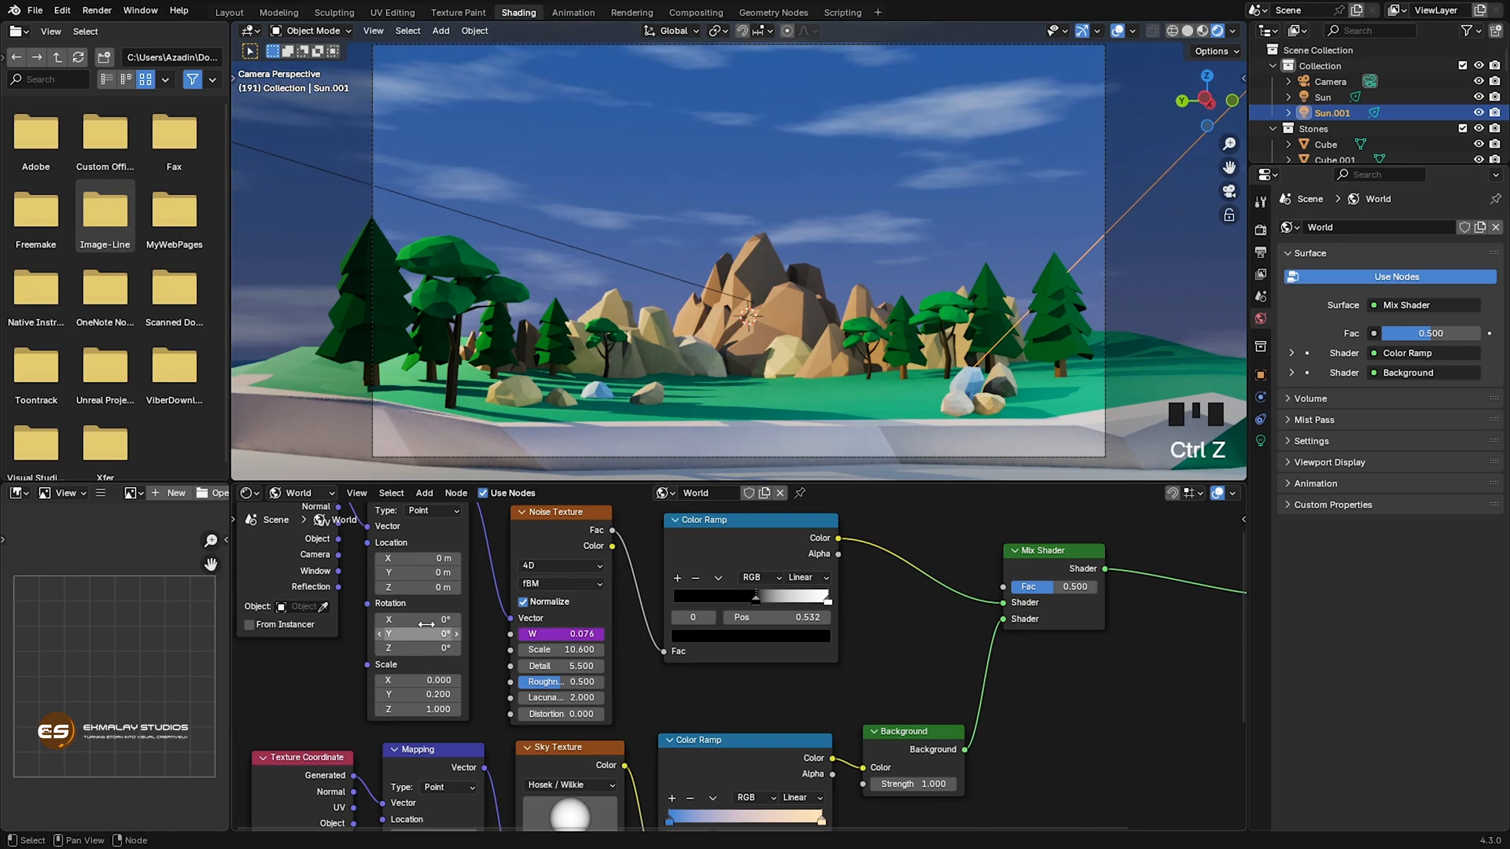
left_click_drag(417, 619, 419, 620)
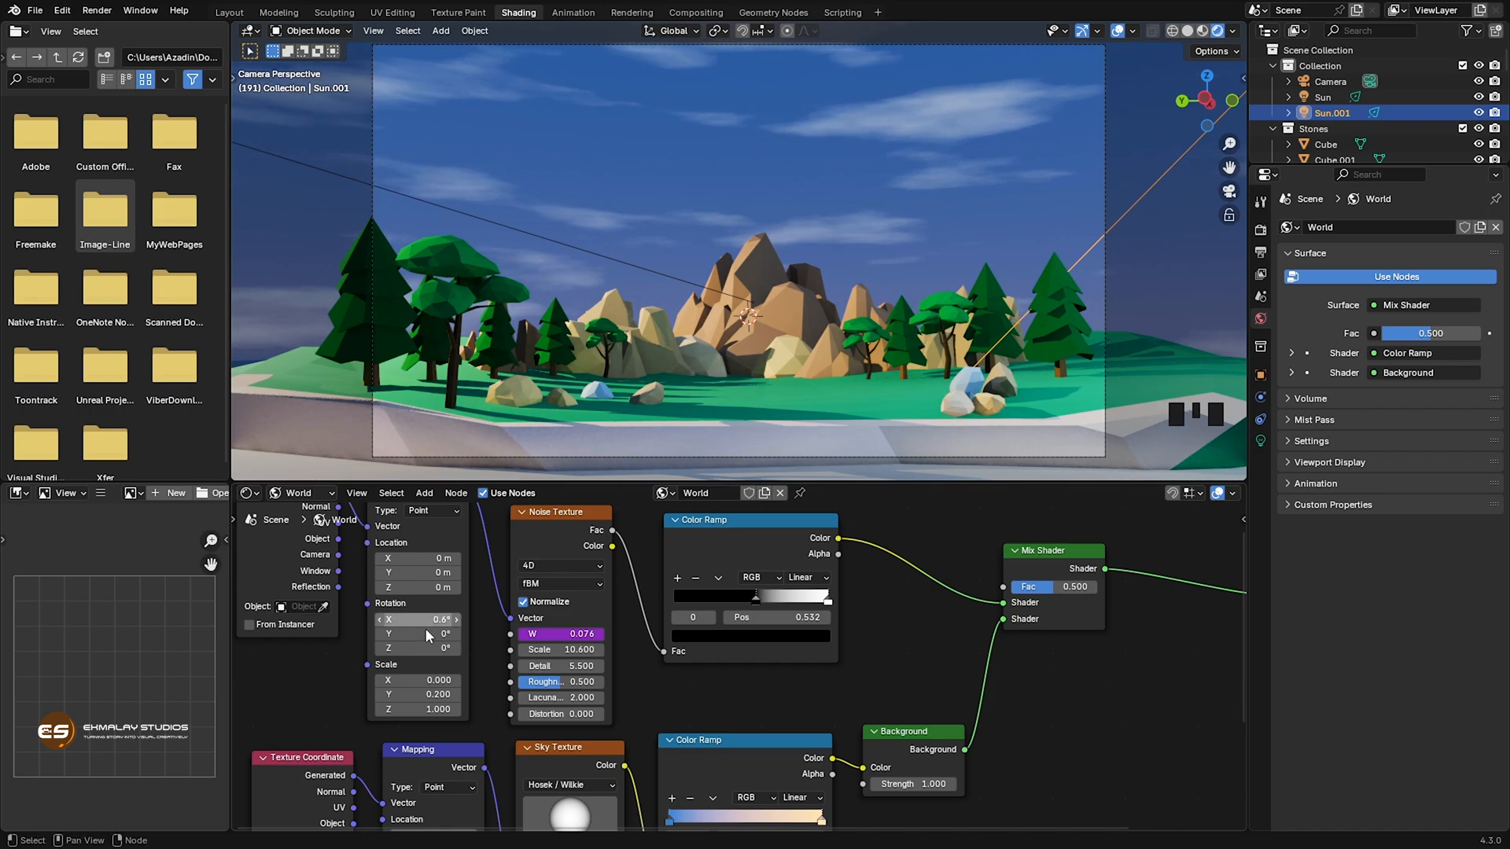
key("ctrl+z")
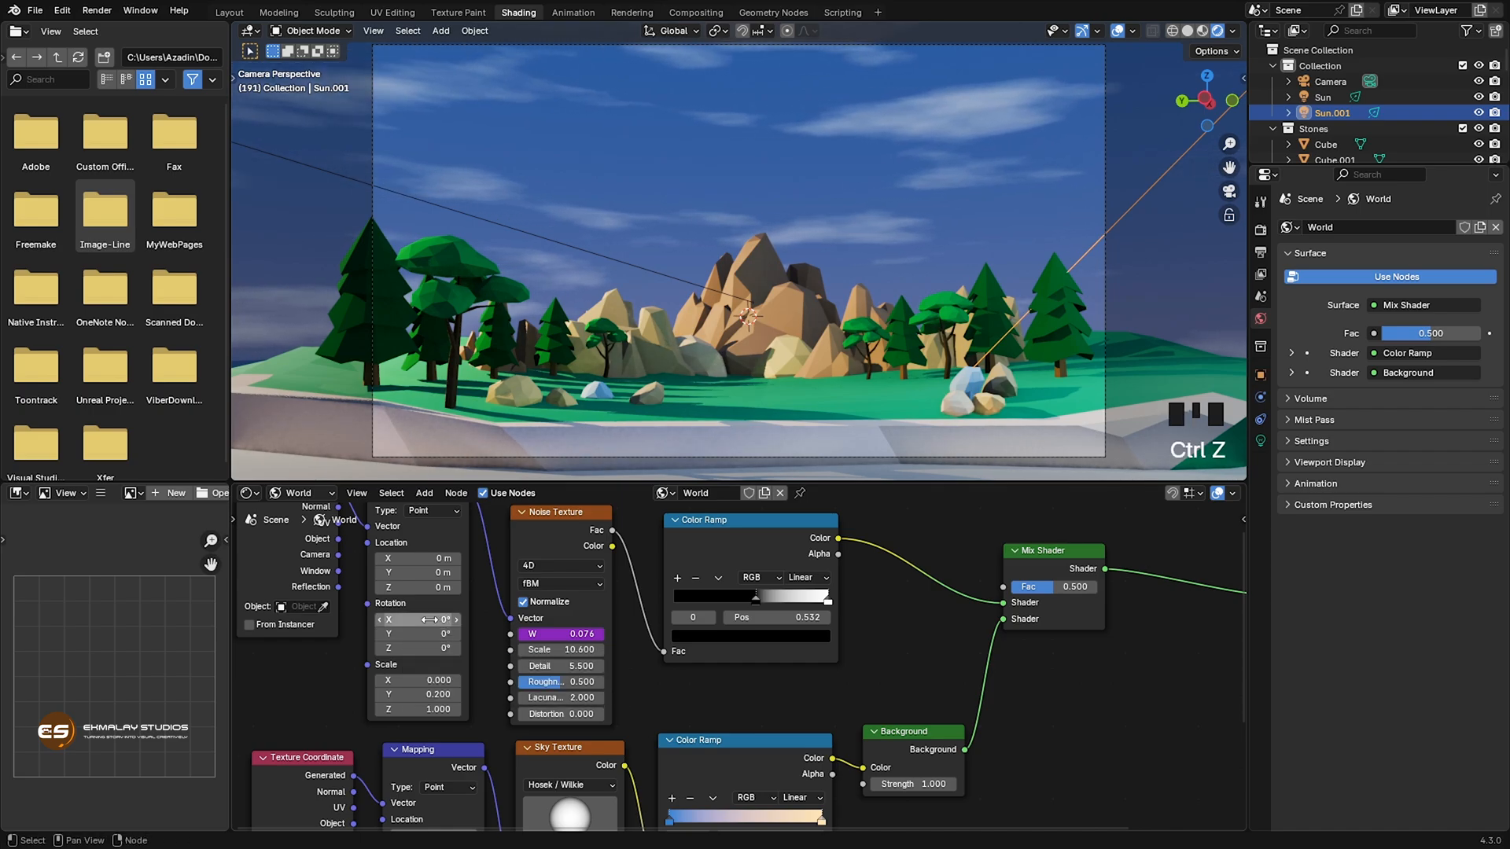
Drive the noise Mapping node's X rotation with #frame*.003 and play the animation.
left_click(431, 619)
type("#frame*.00")
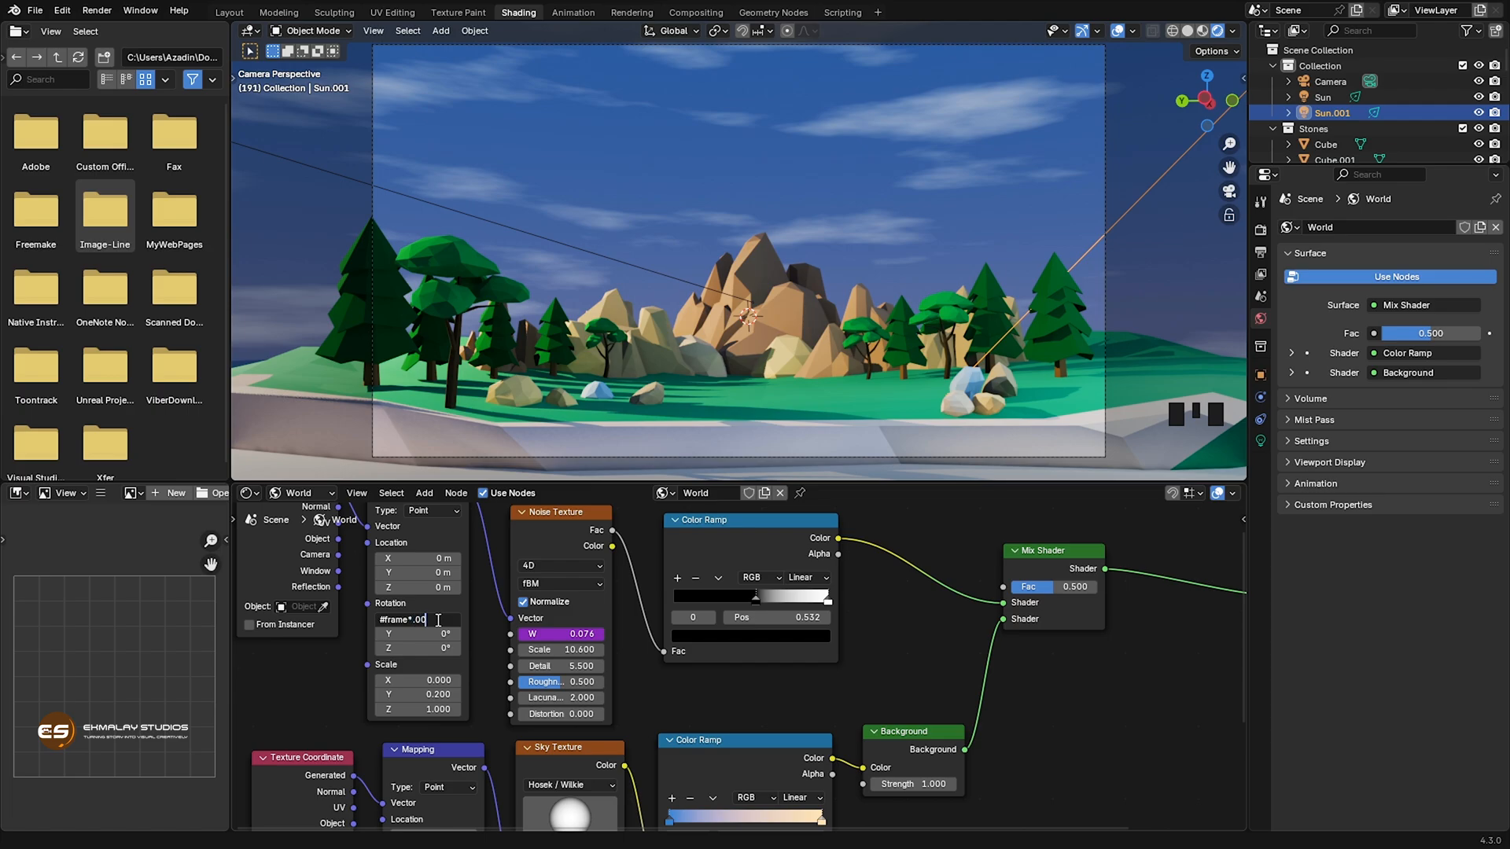
type("3")
key("Return")
key("space")
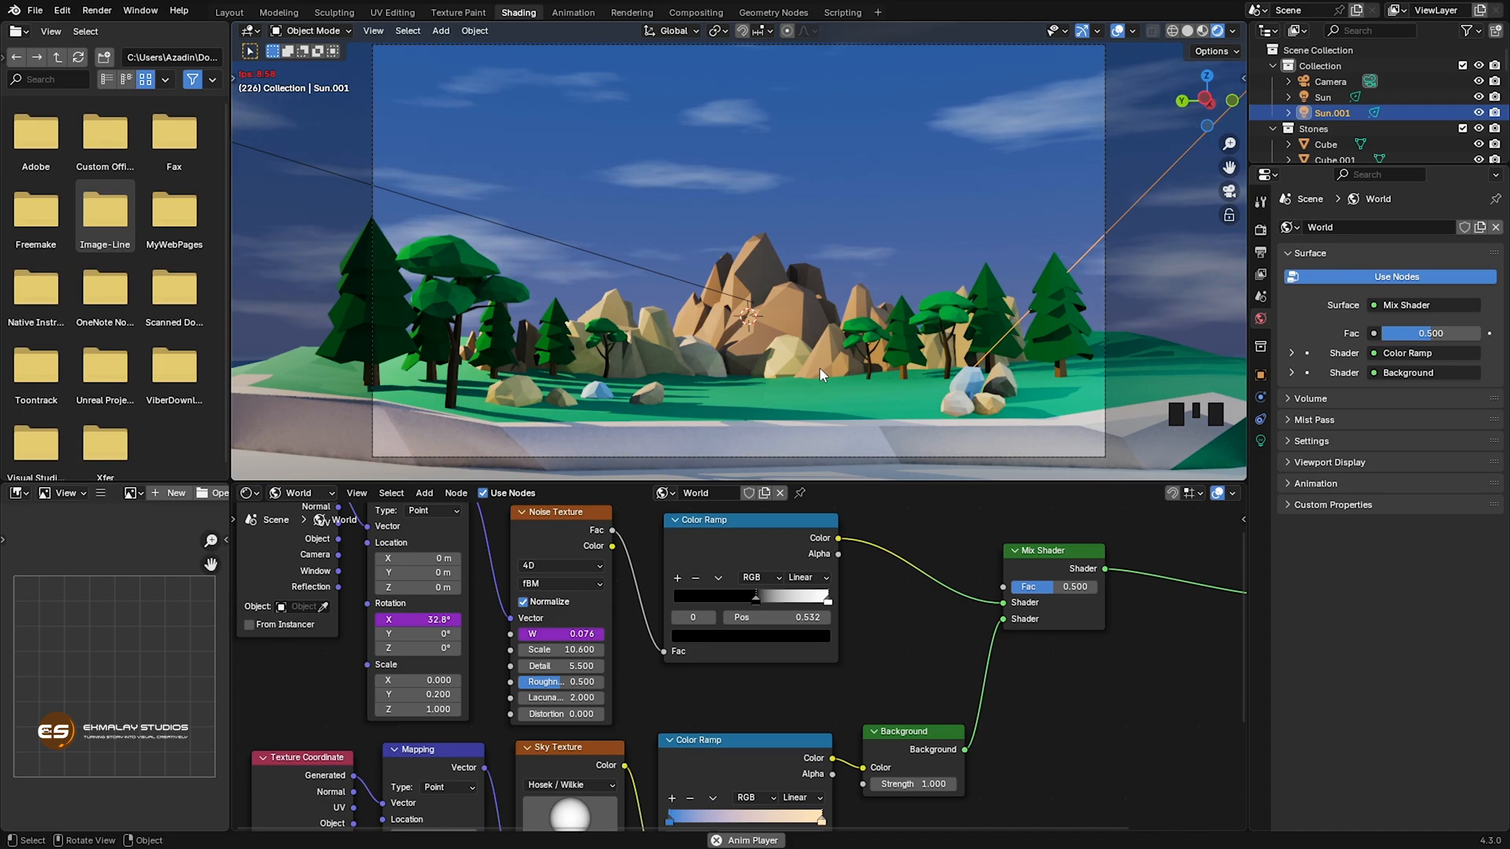
scroll(857, 372, "down", 1)
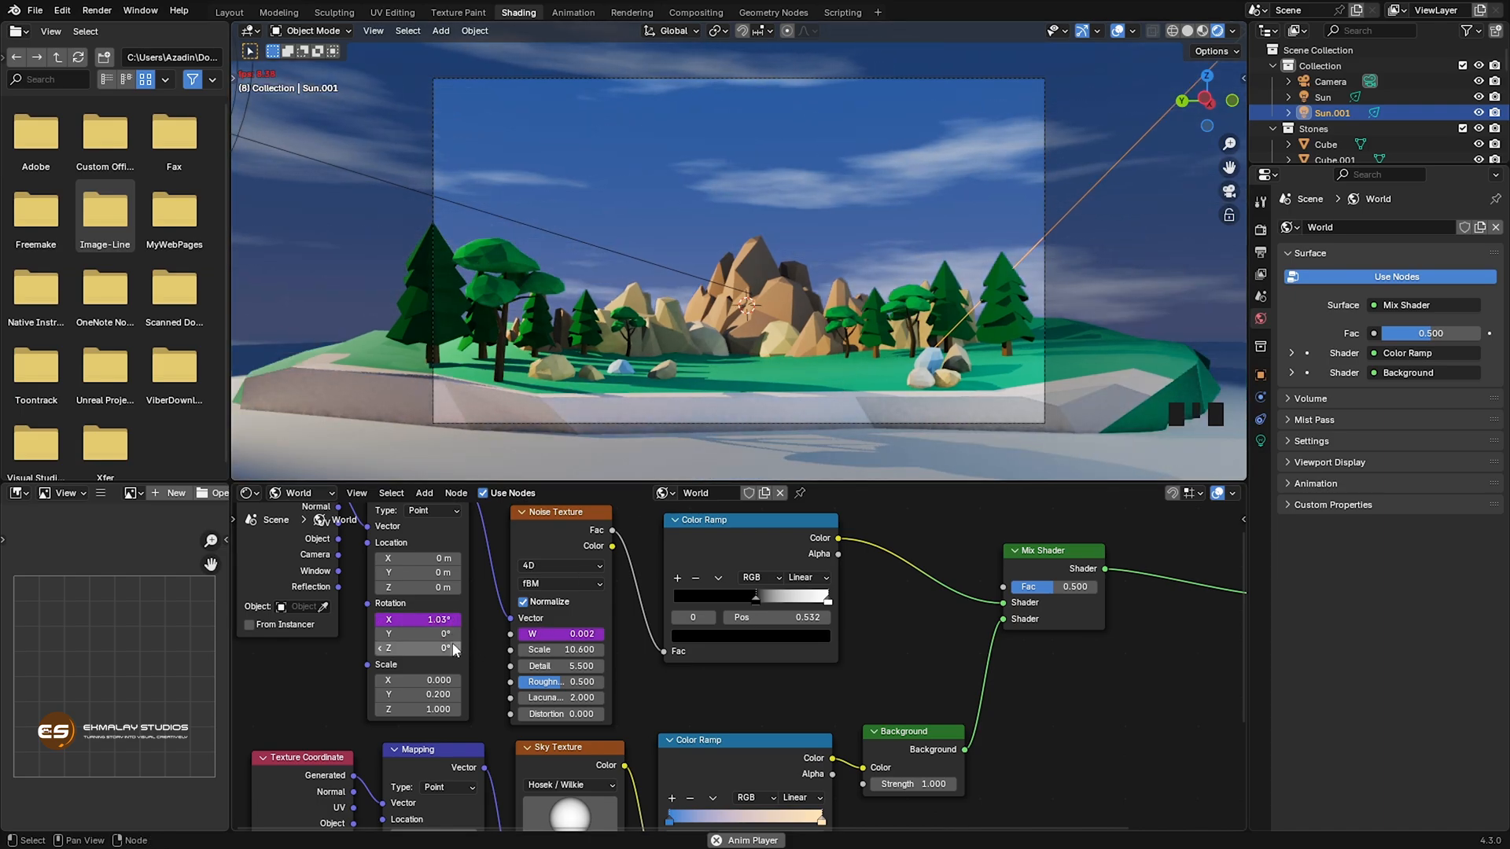
key("space")
Change the noise Mapping node's X rotation driver to frame*.002 and preview the cloud drift.
left_click(435, 627)
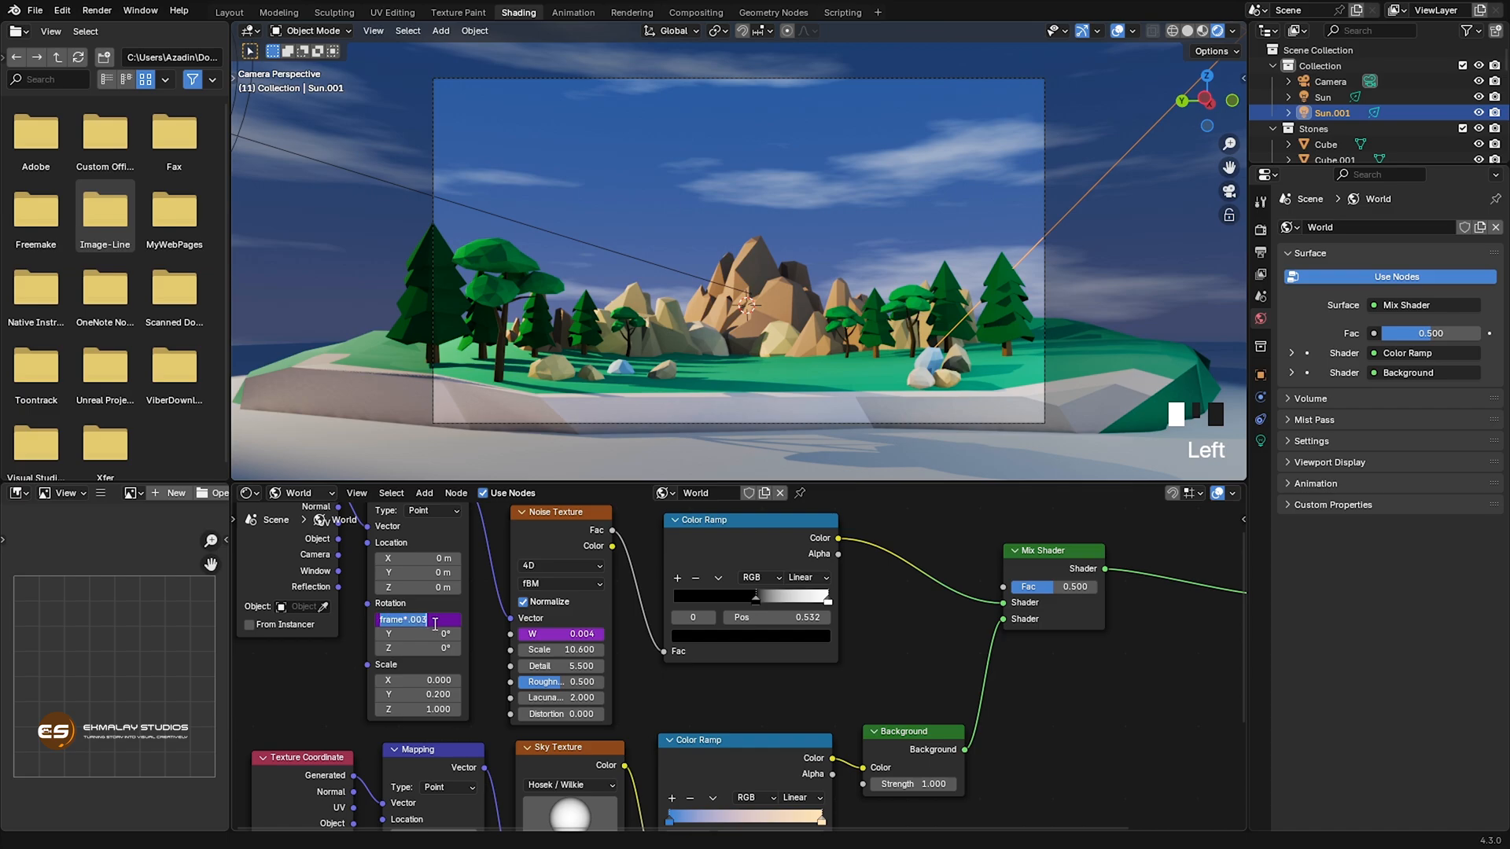
left_click(427, 621)
type("2")
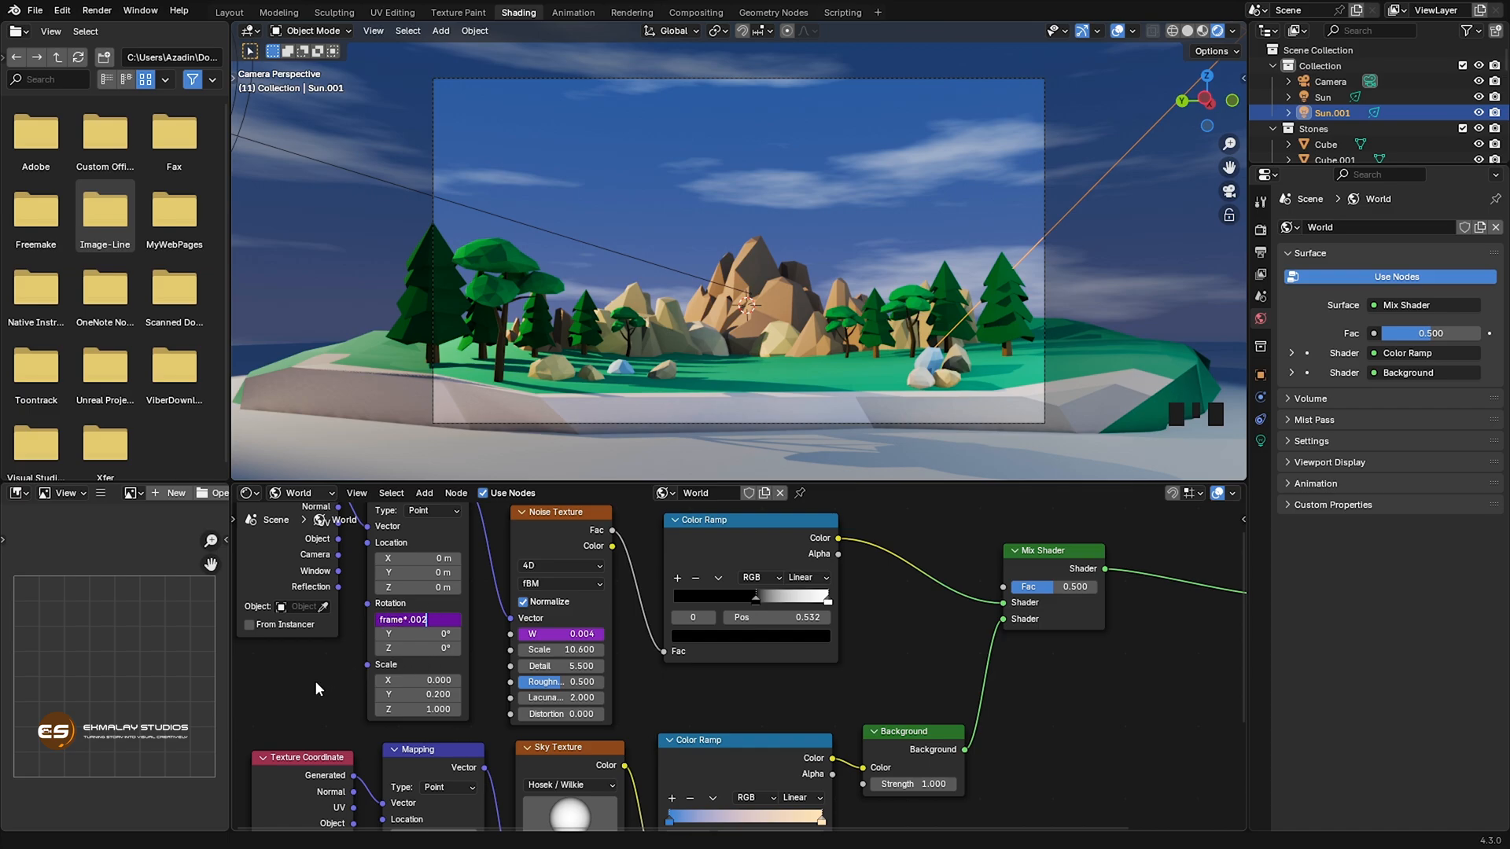
key("Return")
key("space")
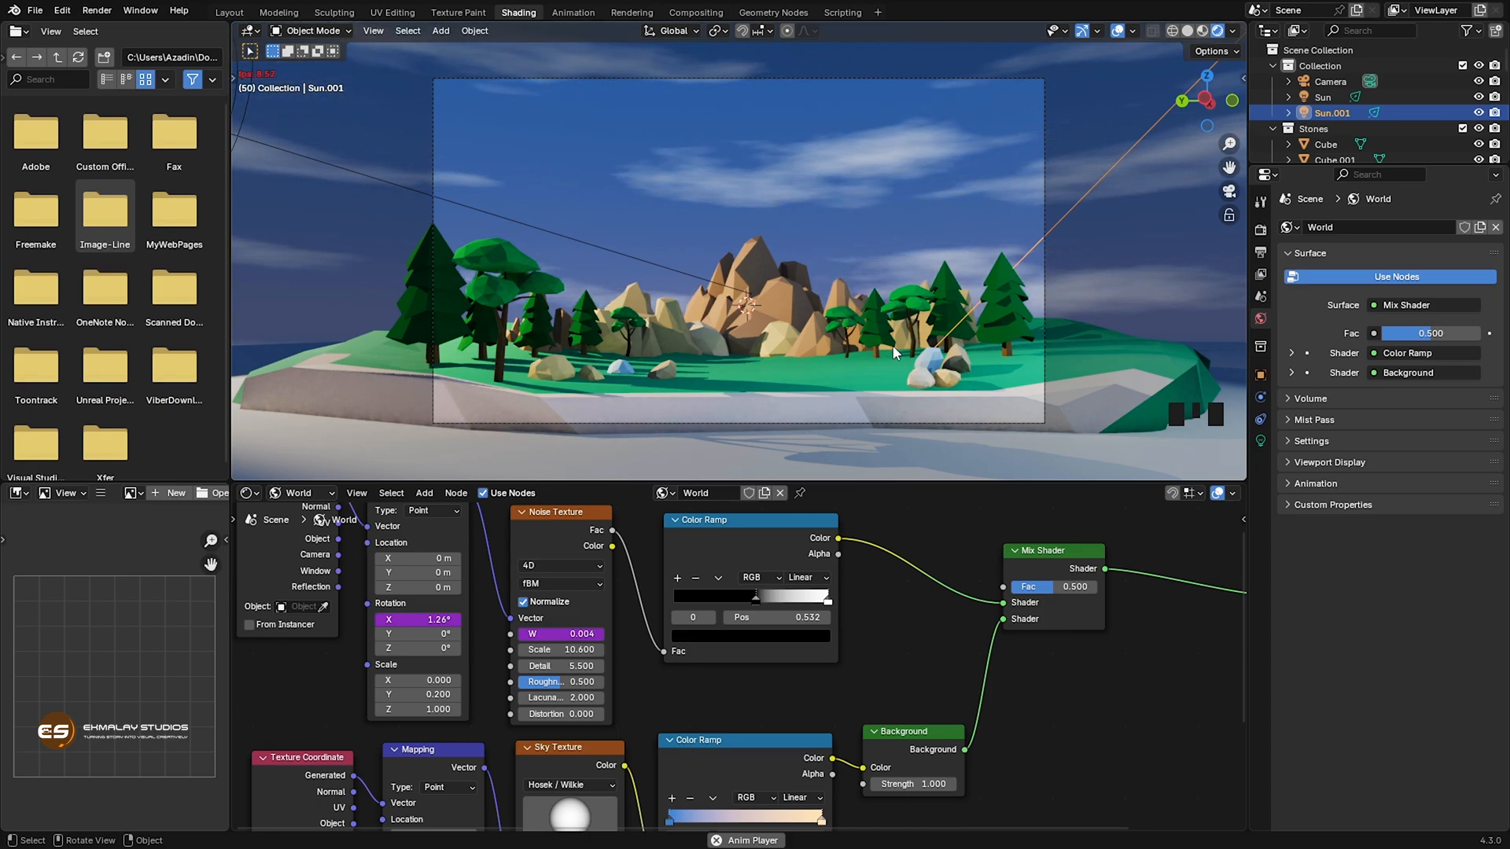
key("space")
Set the noise Mapping node's X rotation driver to frame*.001 and play the animation to check the cloud drift.
left_click(430, 621)
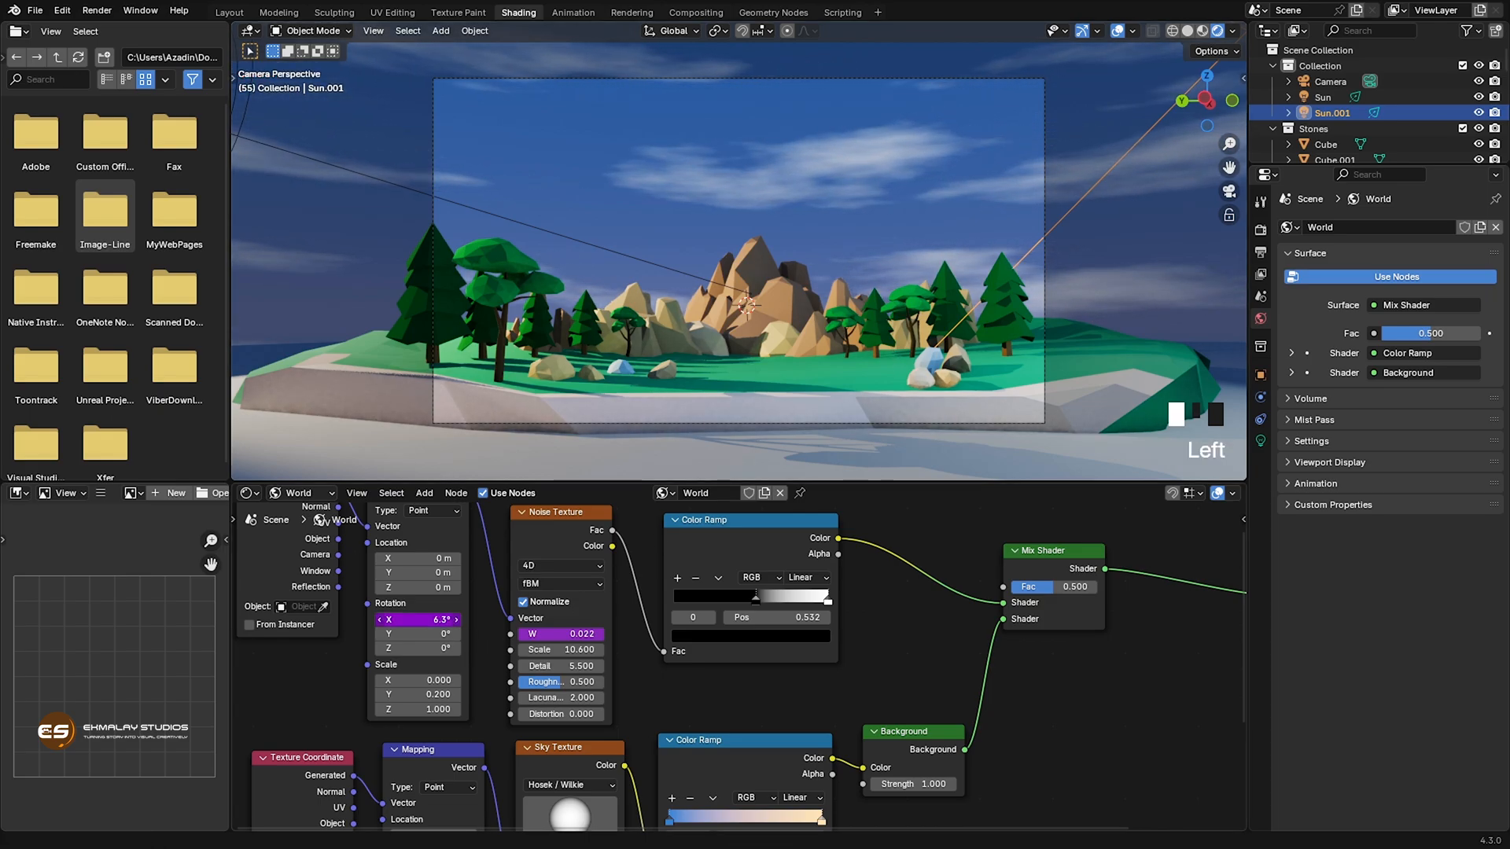
left_click(425, 621)
key("Delete")
type("1")
key("Return")
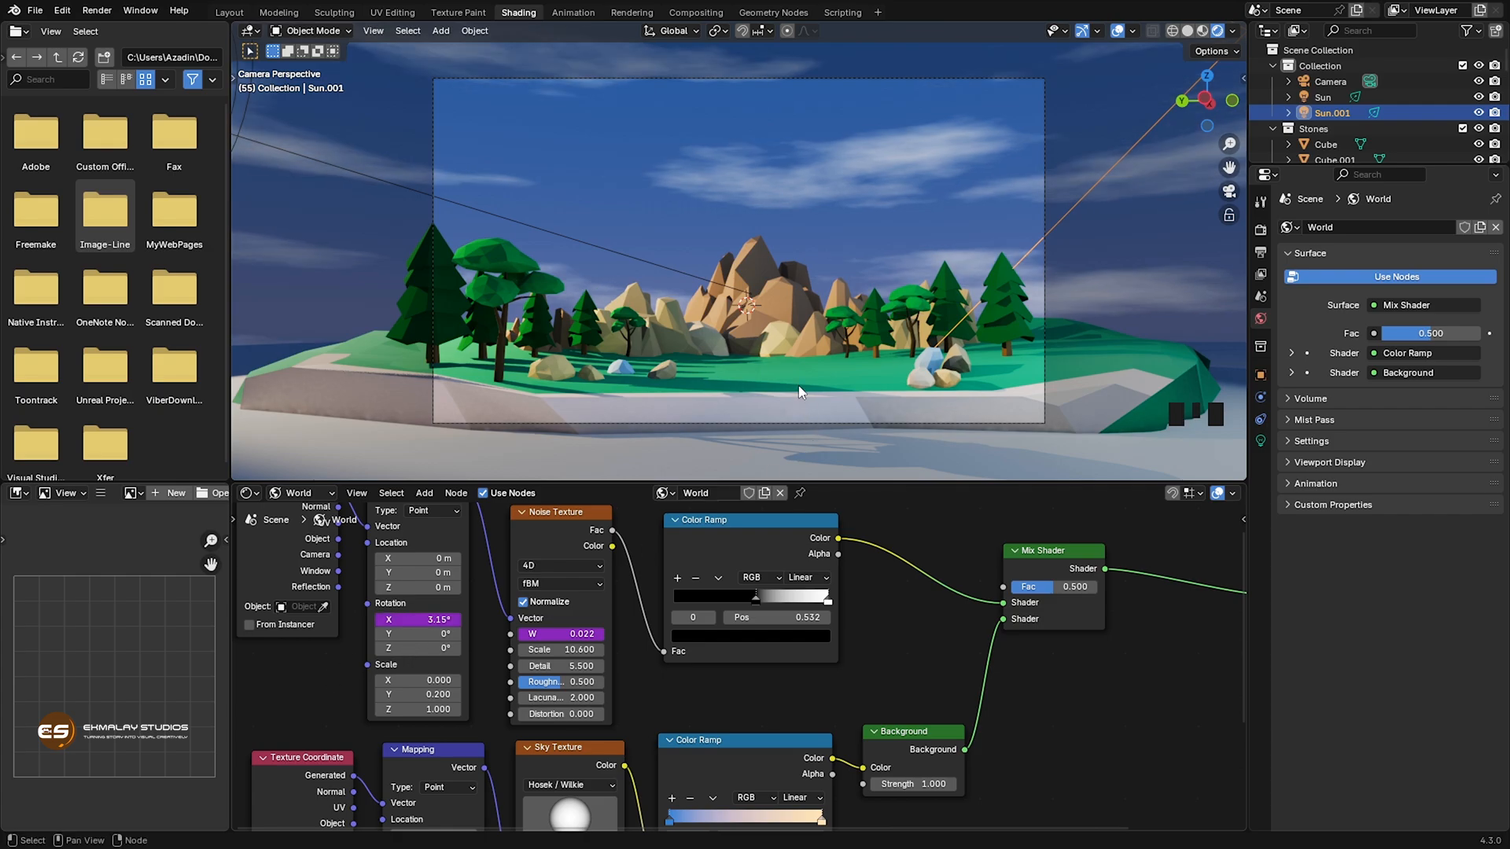
key("space")
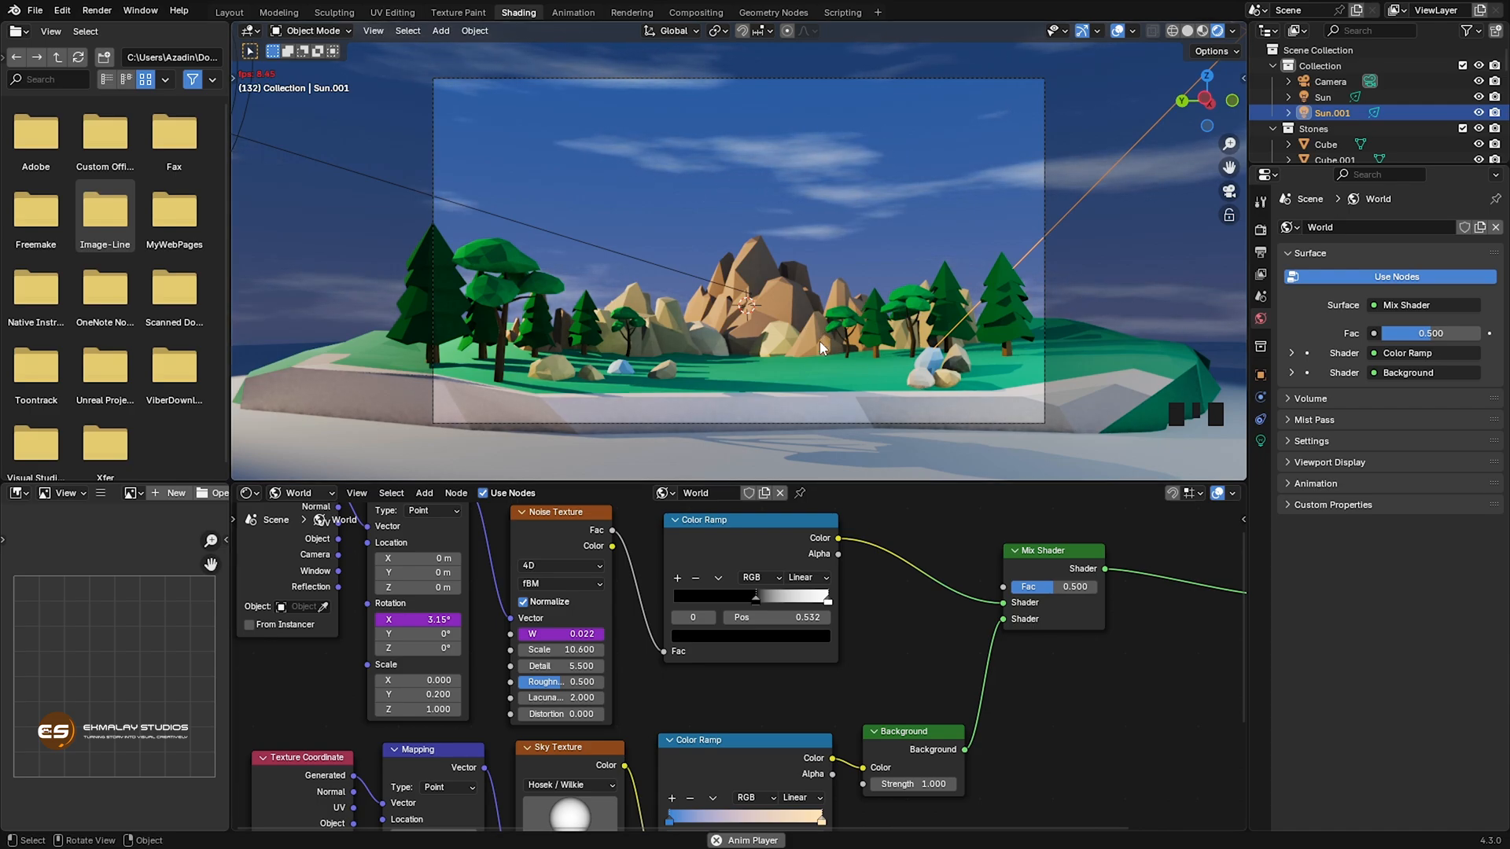
key("space")
left_click(909, 538)
scroll(910, 539, "down", 5)
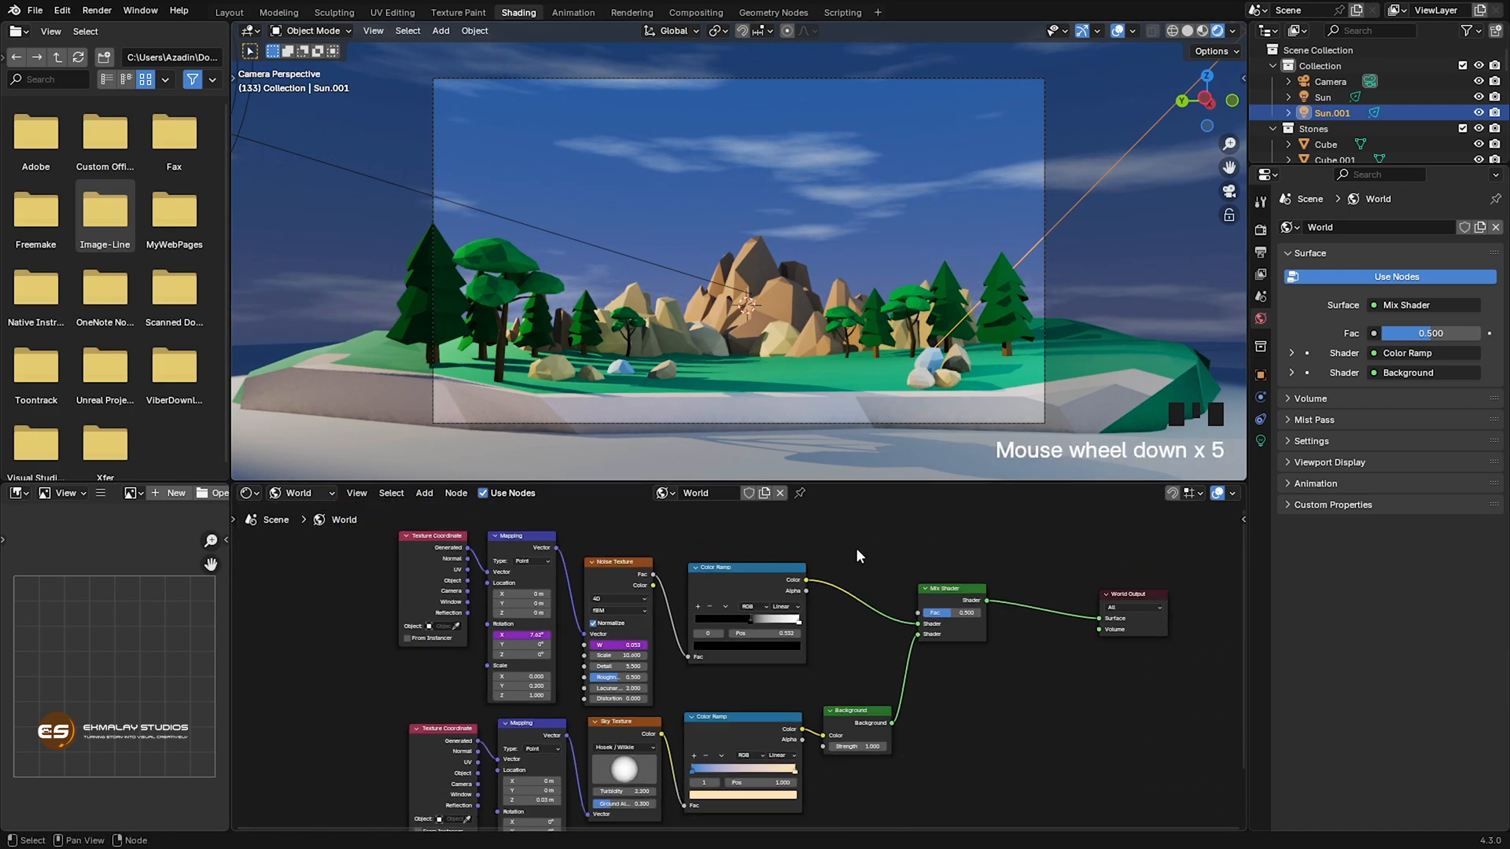
Join the Texture Coordinate, Mapping, Noise Texture and Color Ramp cloud nodes in a new frame and move it away from the Mix Shader.
scroll(857, 555, "down", 4)
left_click_drag(484, 542, 746, 582)
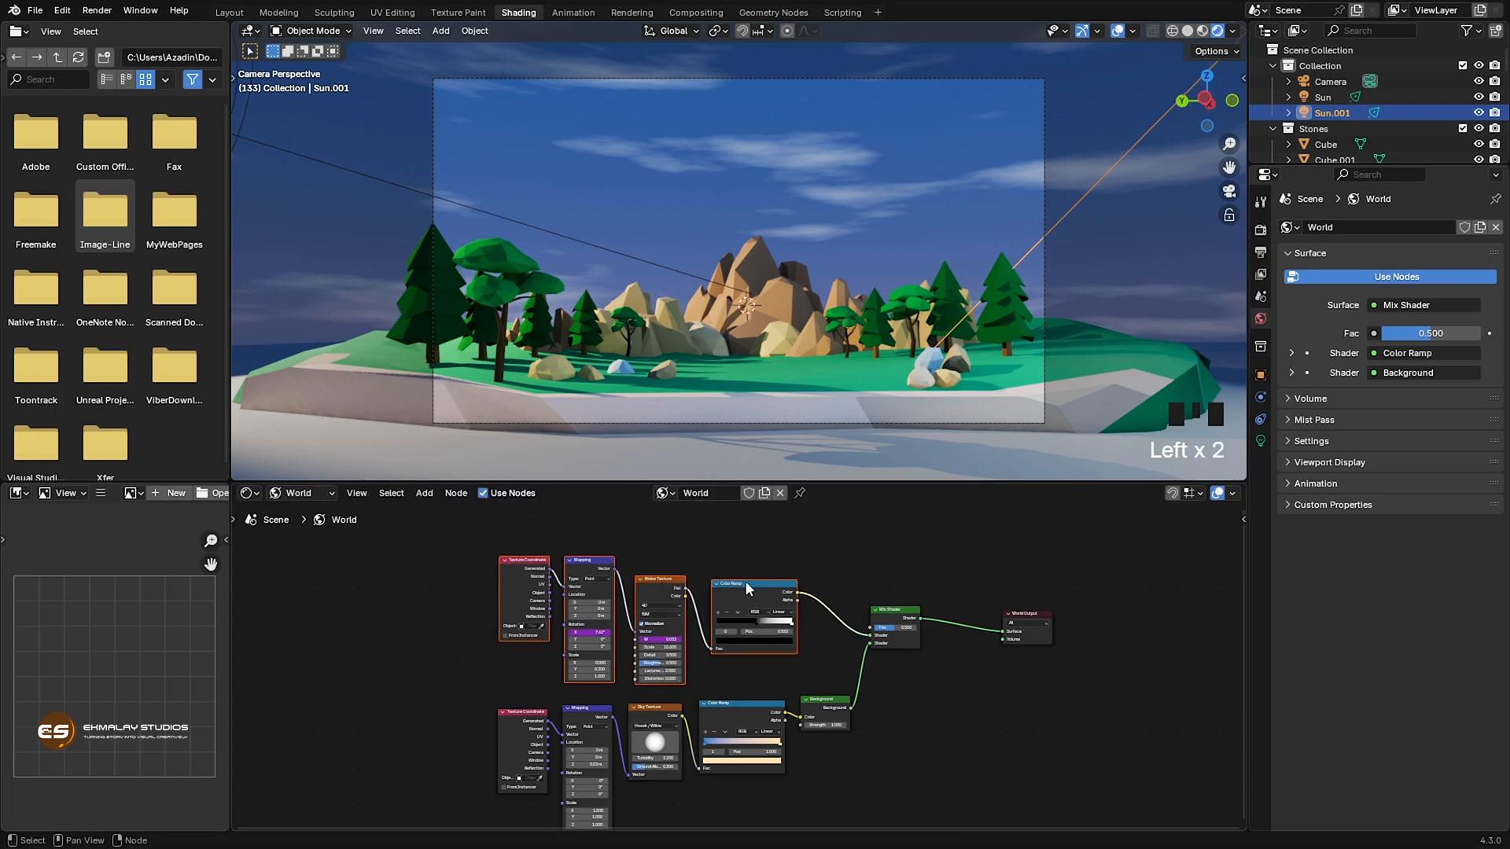
left_click_drag(490, 535, 776, 615)
left_click_drag(472, 544, 775, 625)
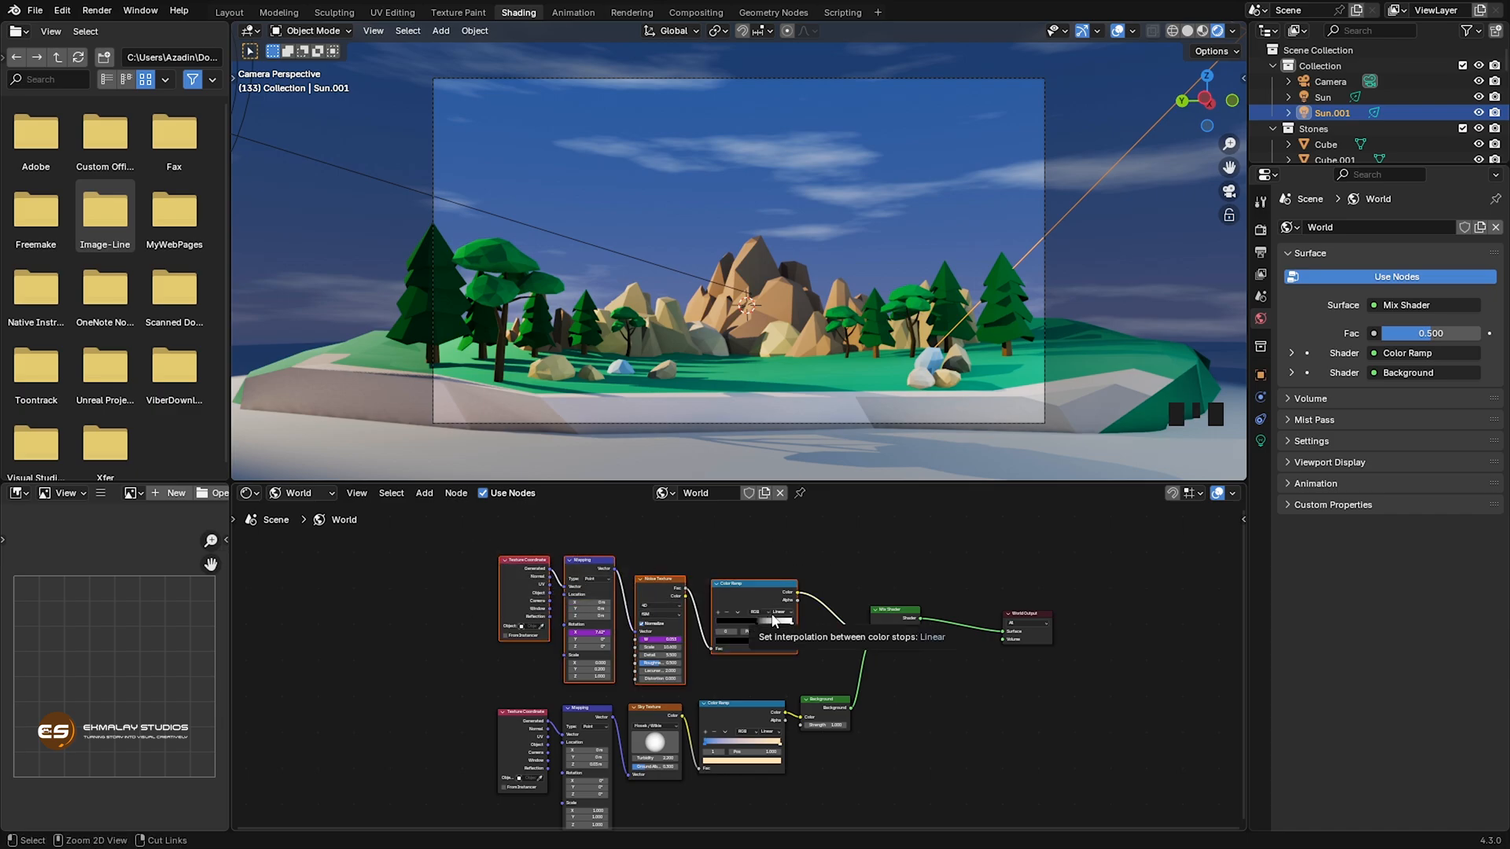
key("ctrl+j")
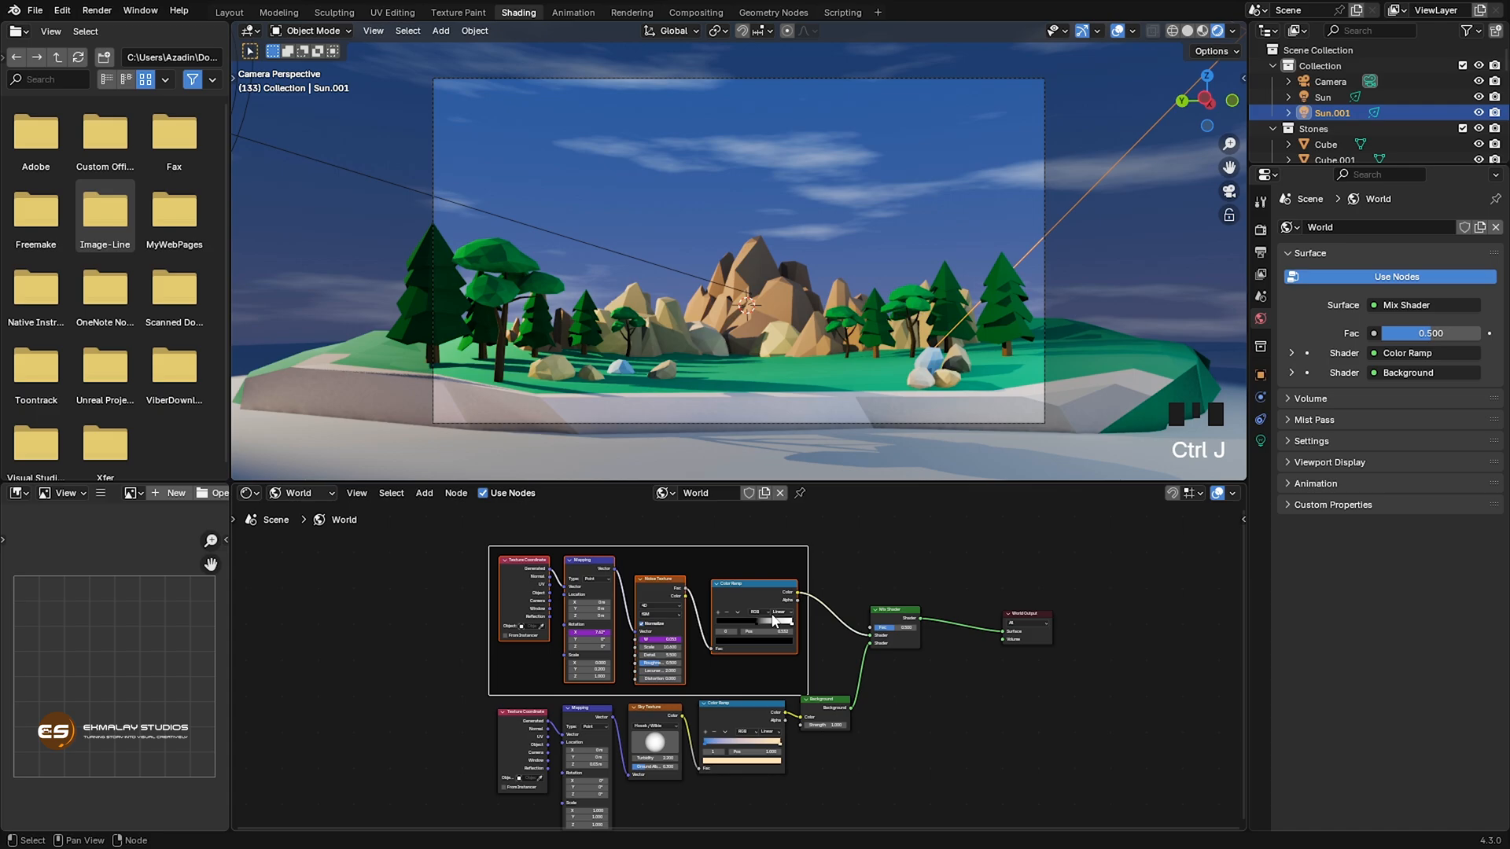
left_click_drag(677, 553, 556, 533)
Join the Sky Texture chain, including its Background node, in a new frame and move it beneath the cloud frame.
scroll(865, 760, "down", 3)
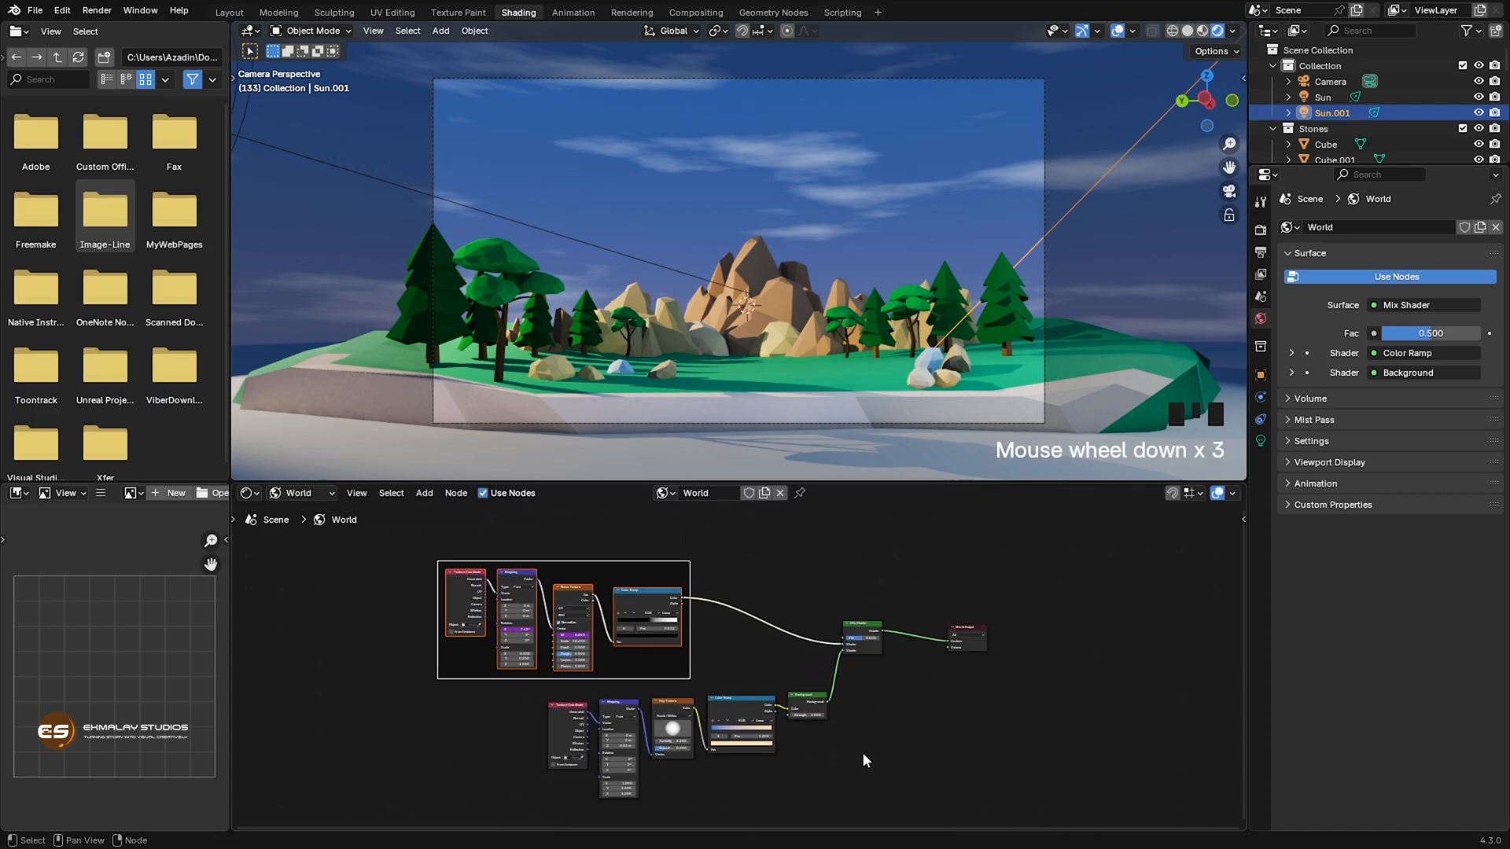
middle_click_drag(865, 760, 876, 671)
left_click_drag(861, 722, 581, 635)
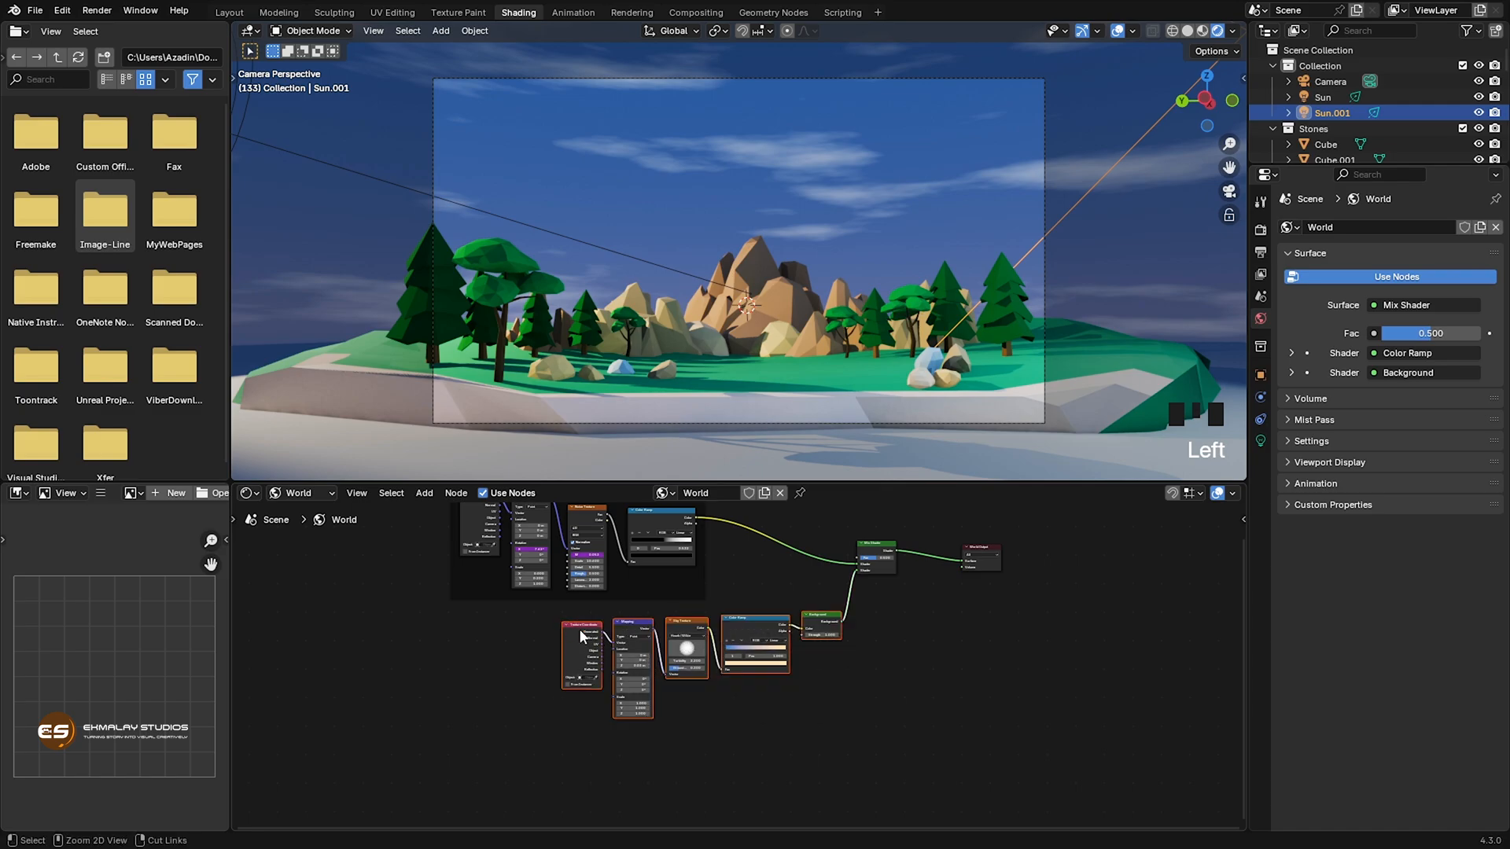
key("ctrl+j")
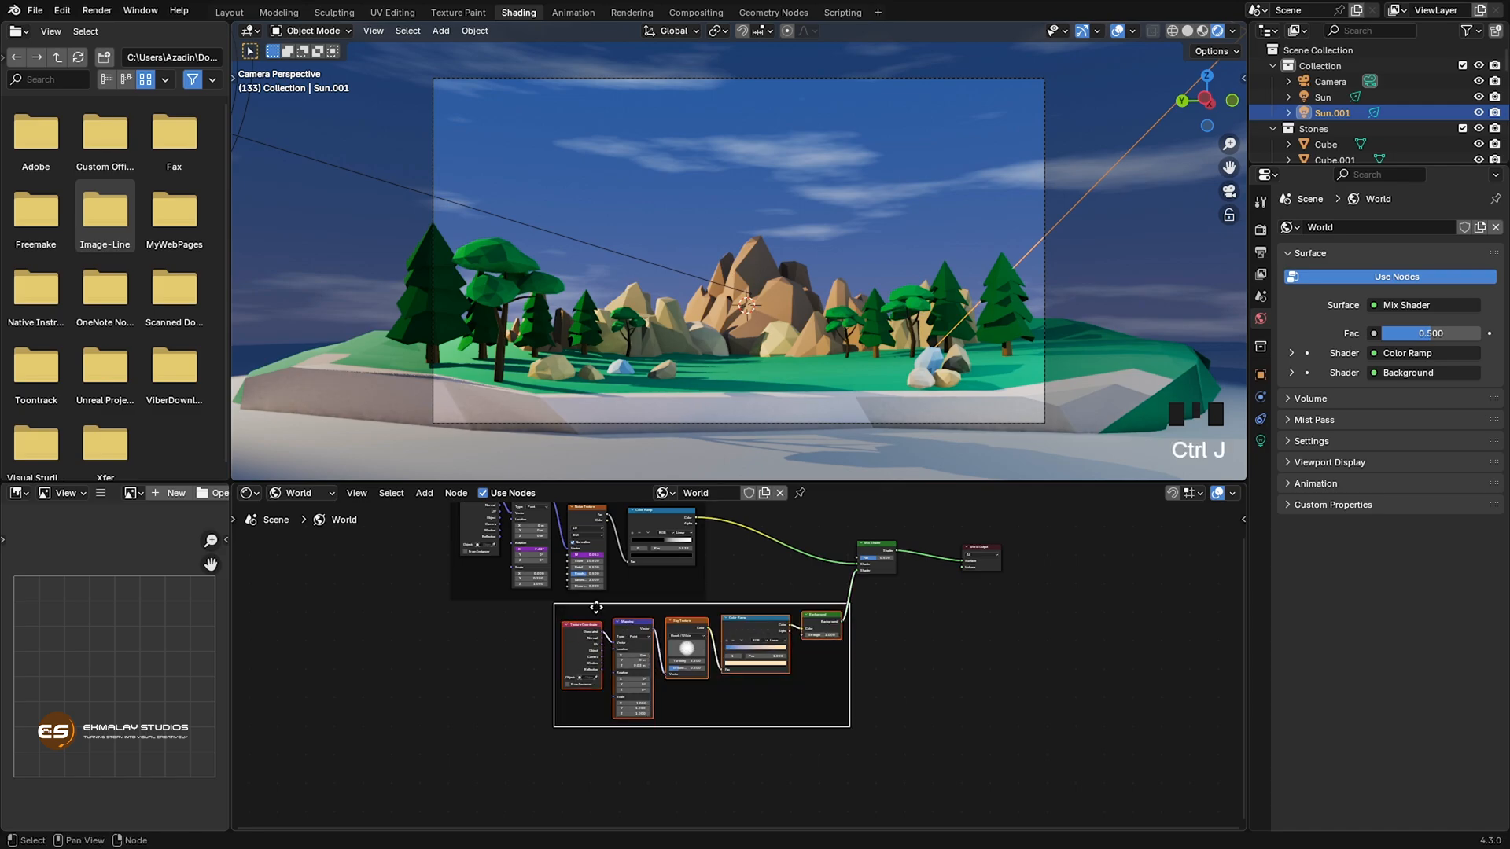
left_click_drag(692, 612, 581, 631)
Label the frame around the Sky Texture nodes "Sky".
right_click(581, 630)
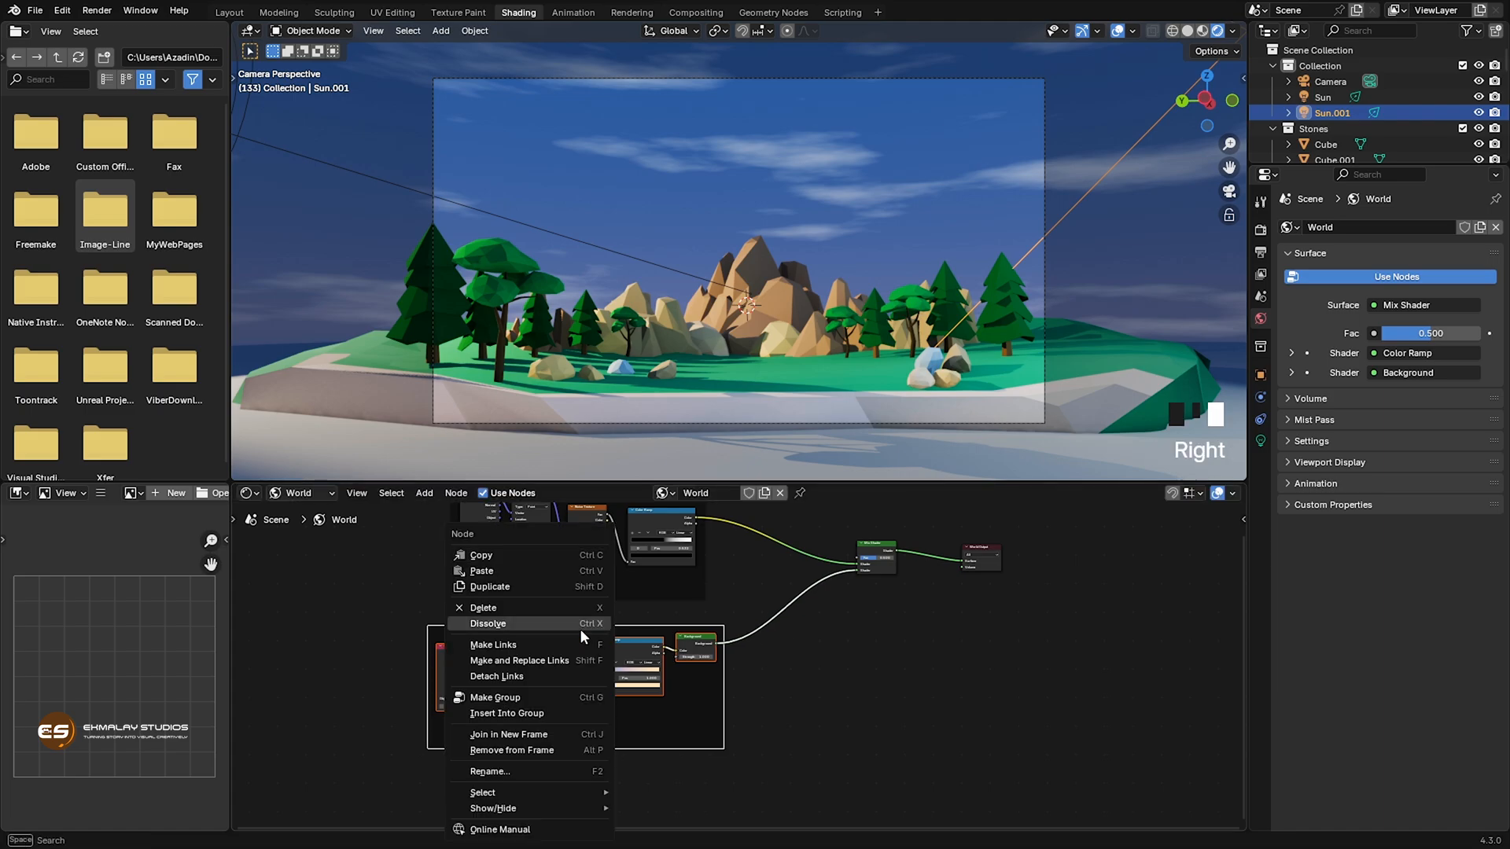
left_click(507, 775)
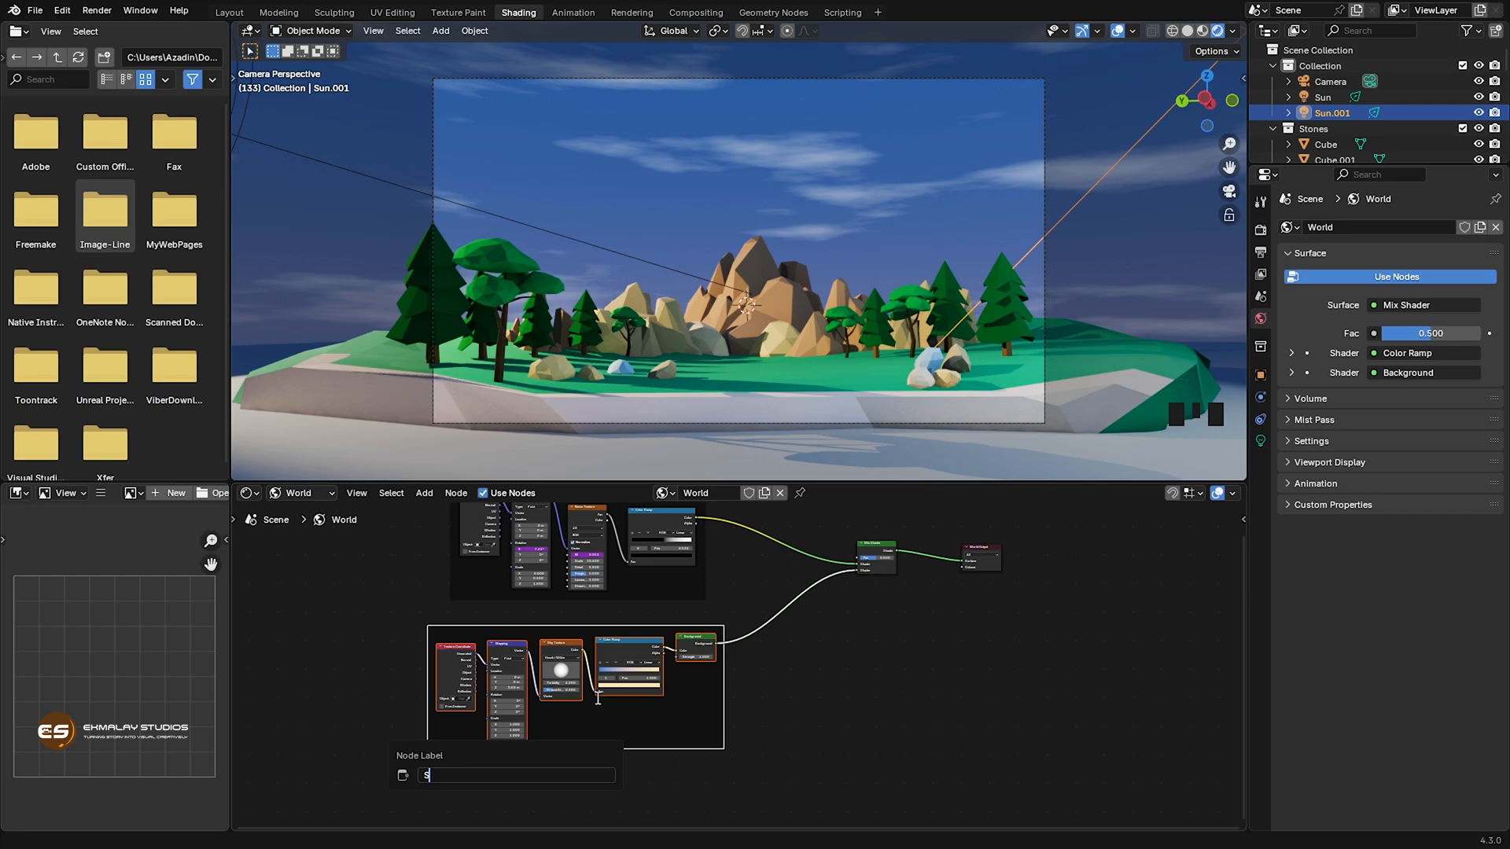
type("Sky")
key("Return")
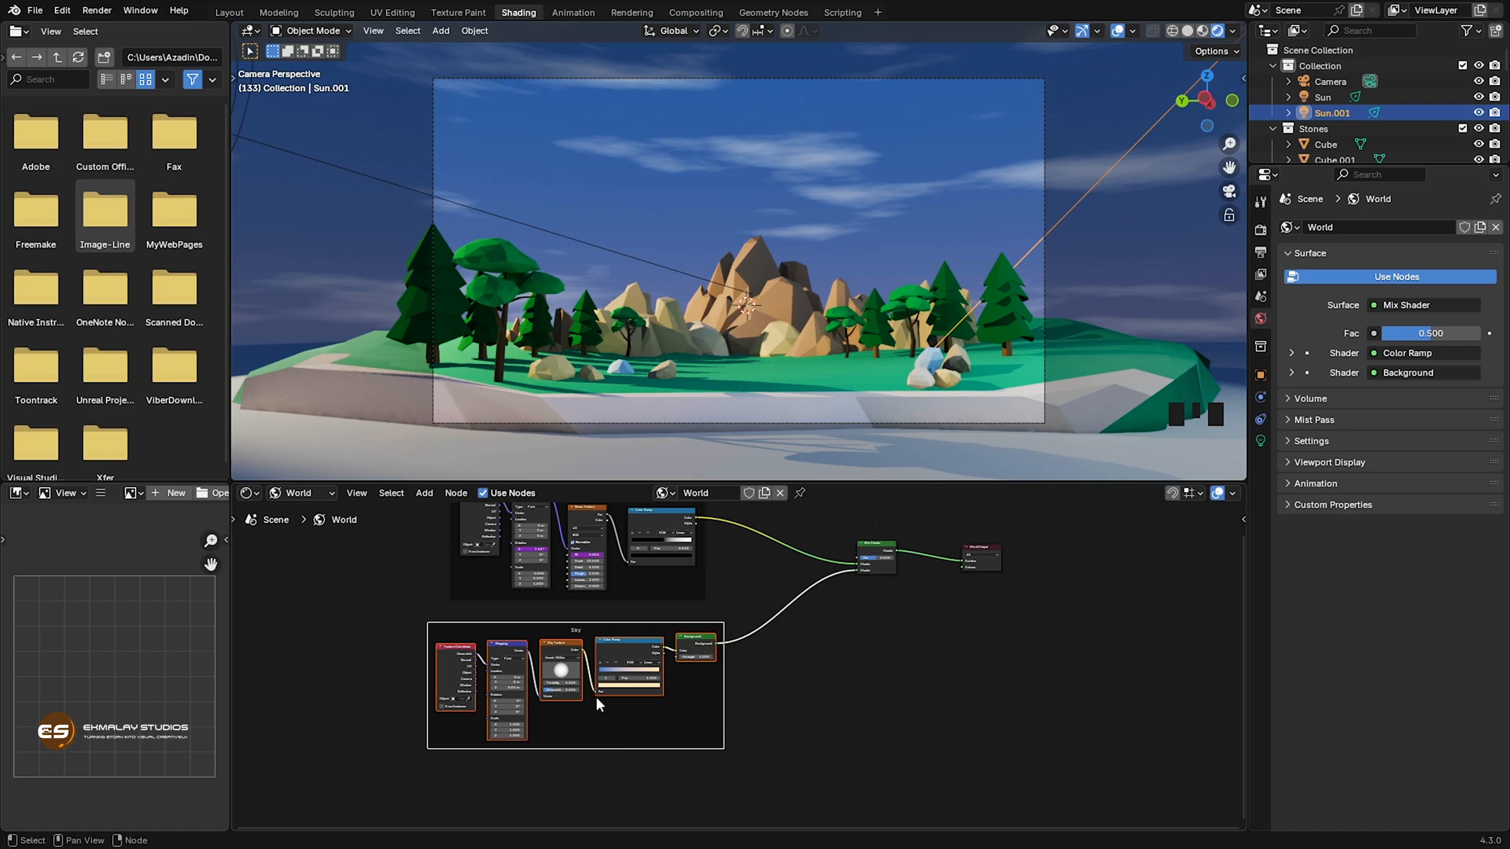
Label the frame around the Noise Texture nodes "Clouds".
scroll(782, 728, "up", 3)
middle_click_drag(768, 675, 870, 763)
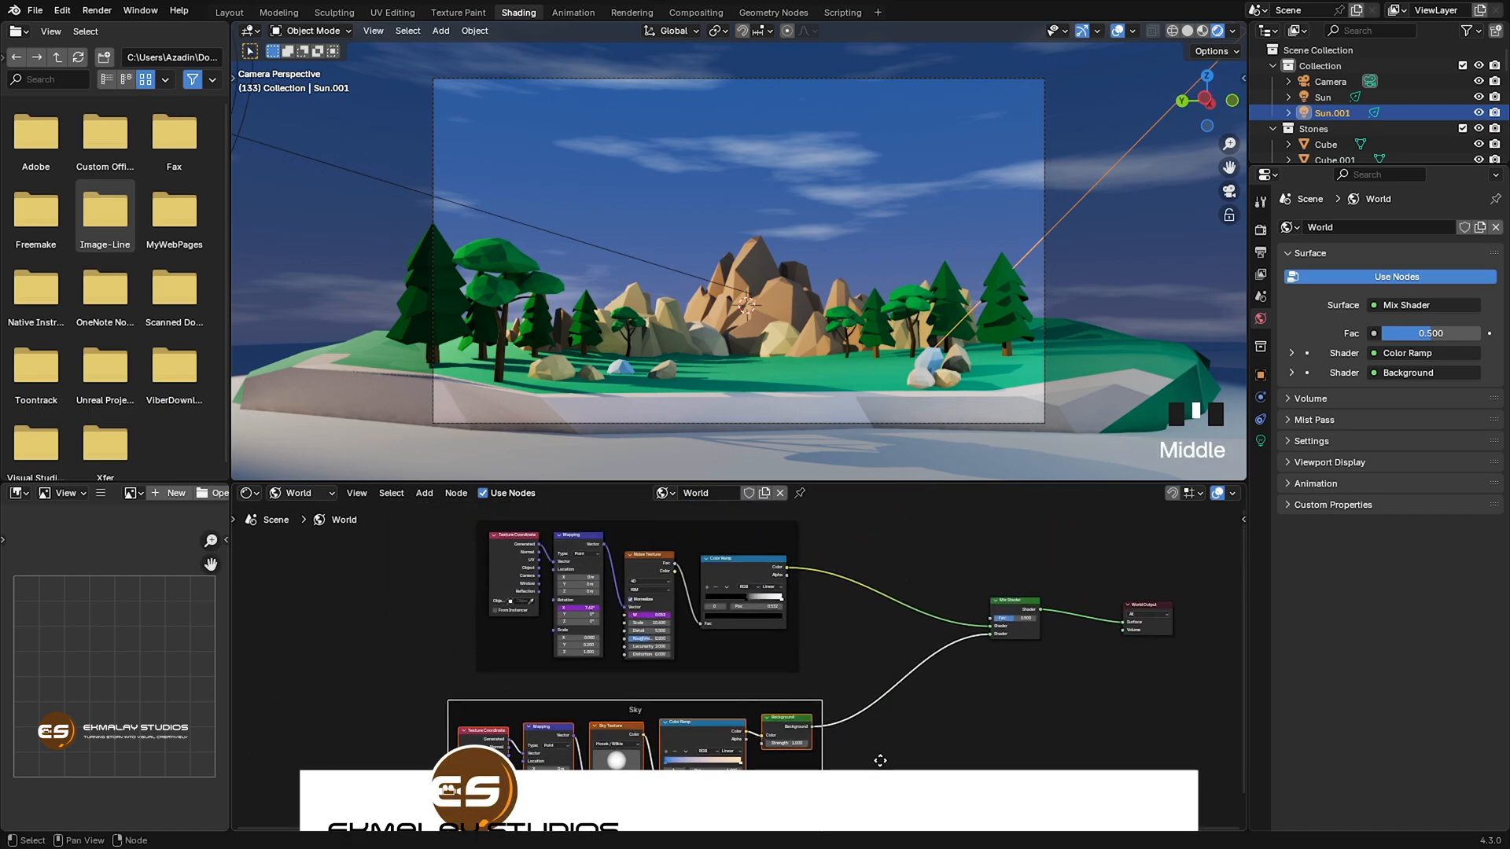
left_click(635, 532)
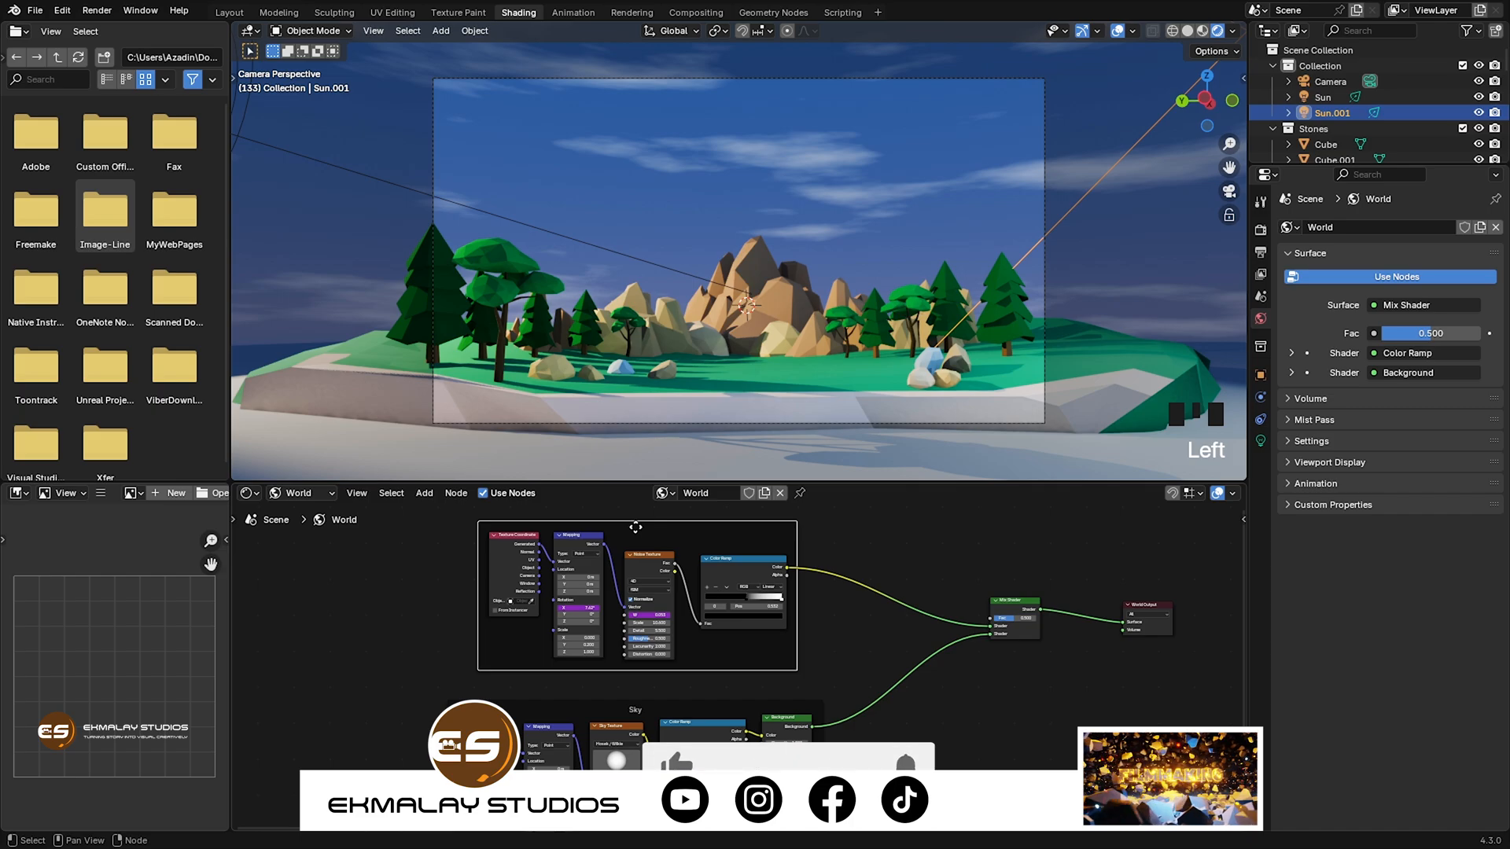
right_click(635, 530)
left_click(620, 532)
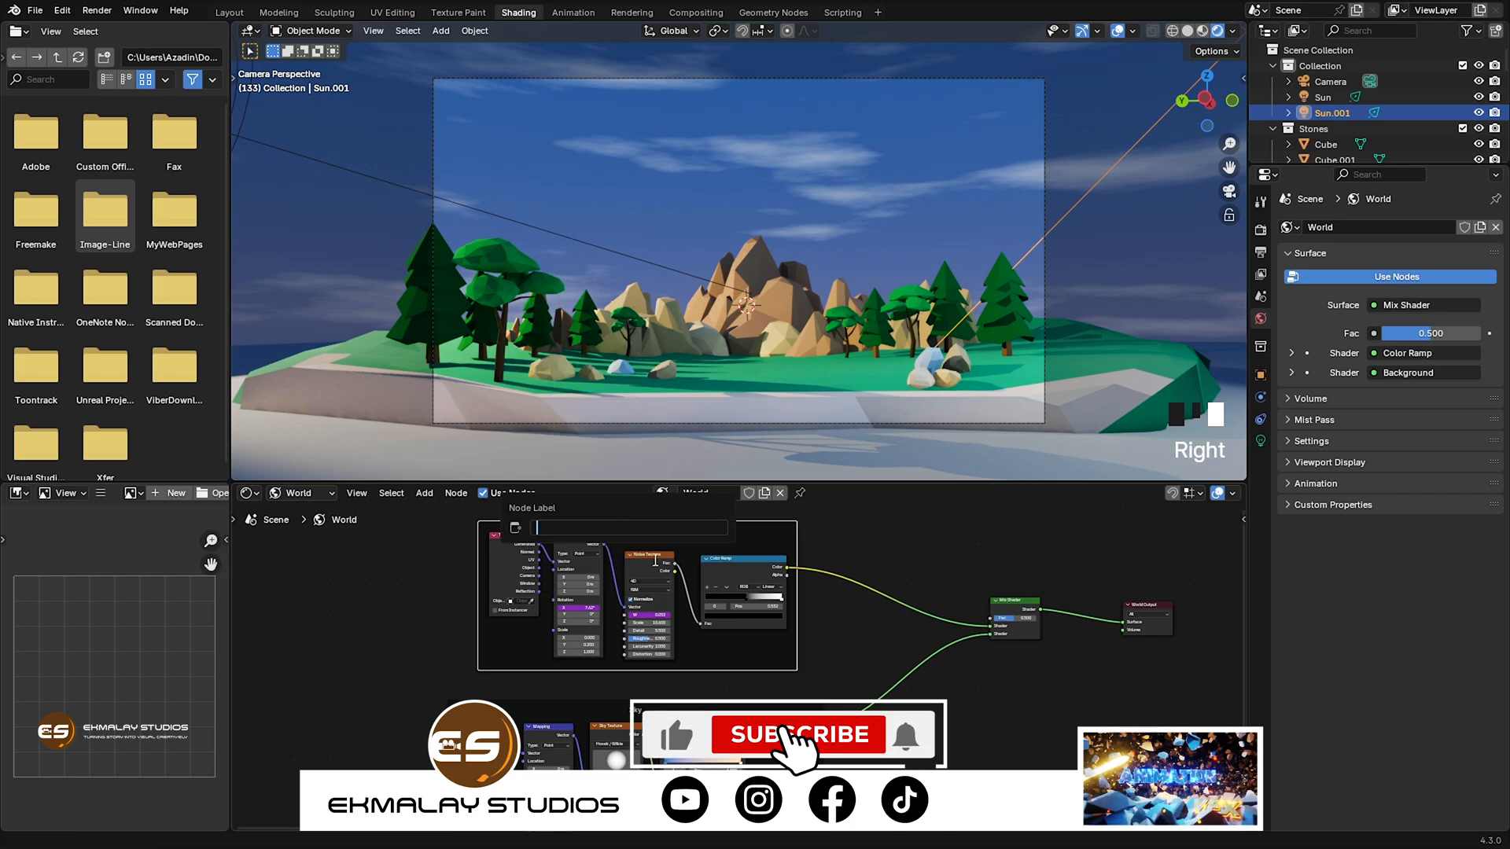
type("Clouds")
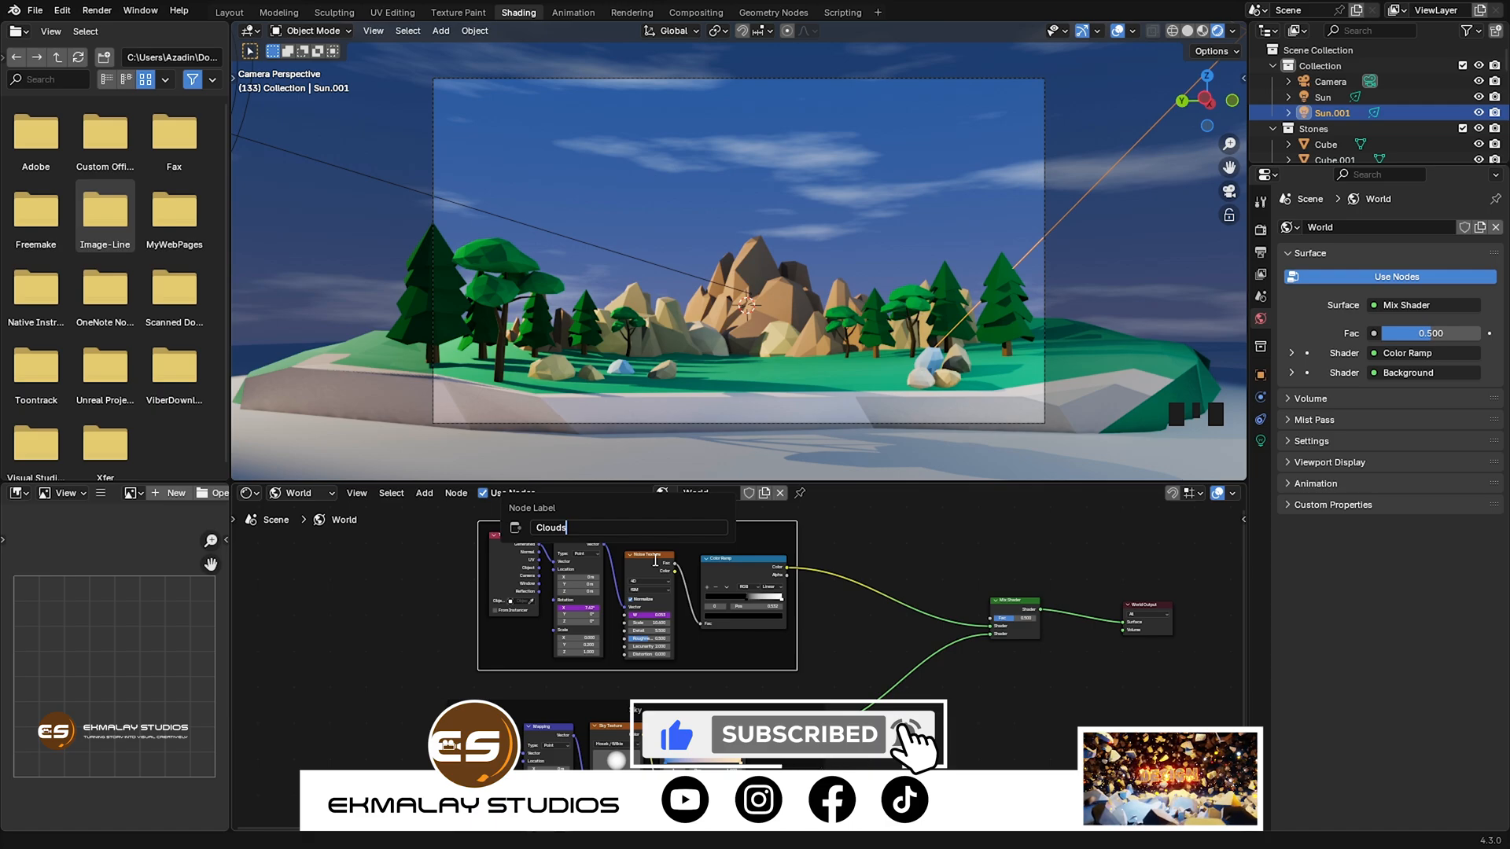
key("Return")
Arrange the Clouds and Sky frames close together, one above the other, and enlarge the node editor area.
middle_click_drag(973, 709, 923, 733)
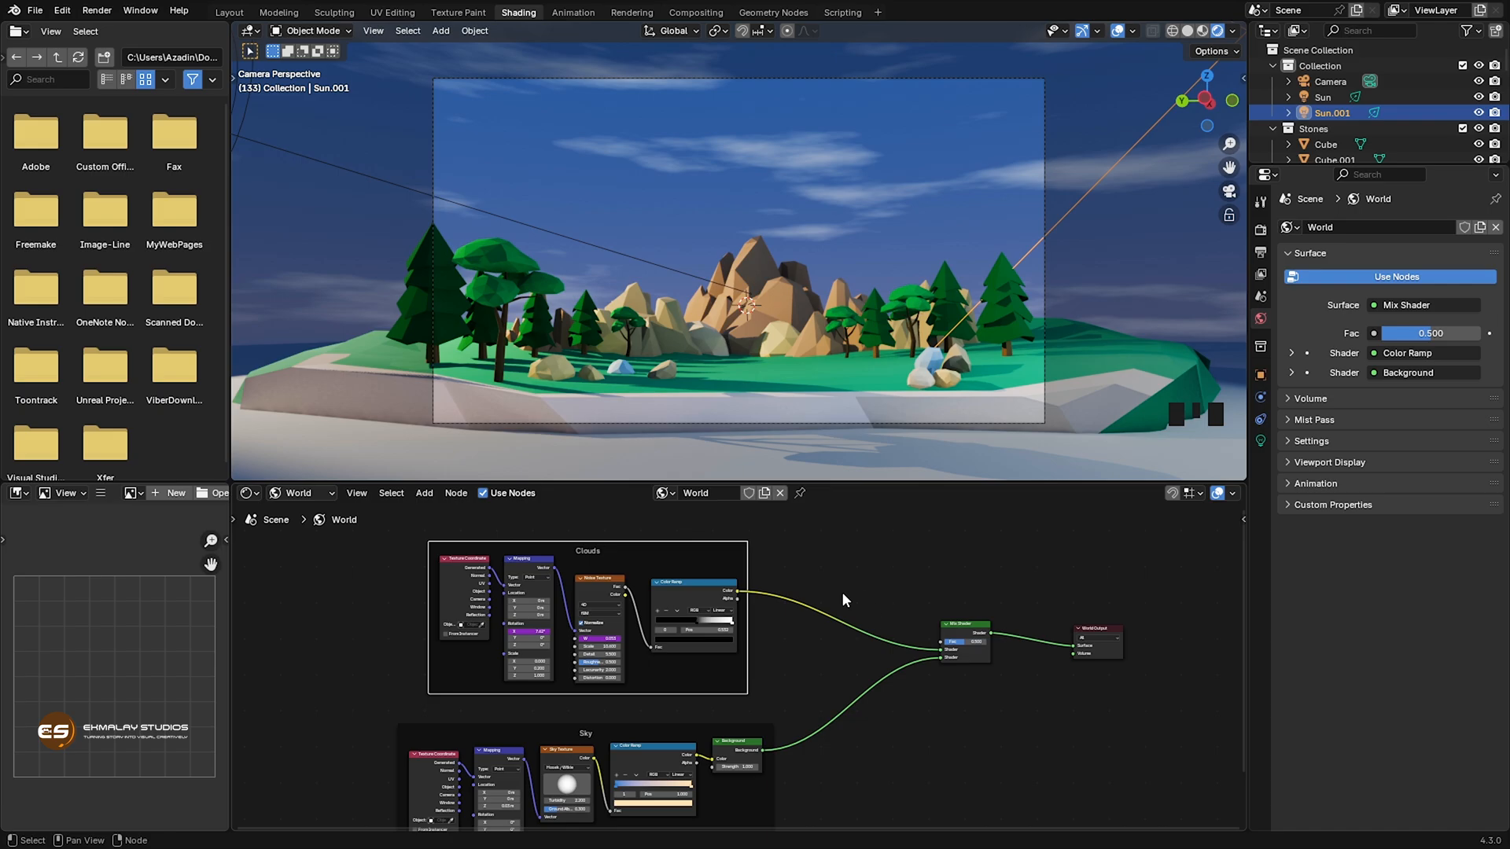
left_click_drag(675, 729, 677, 714)
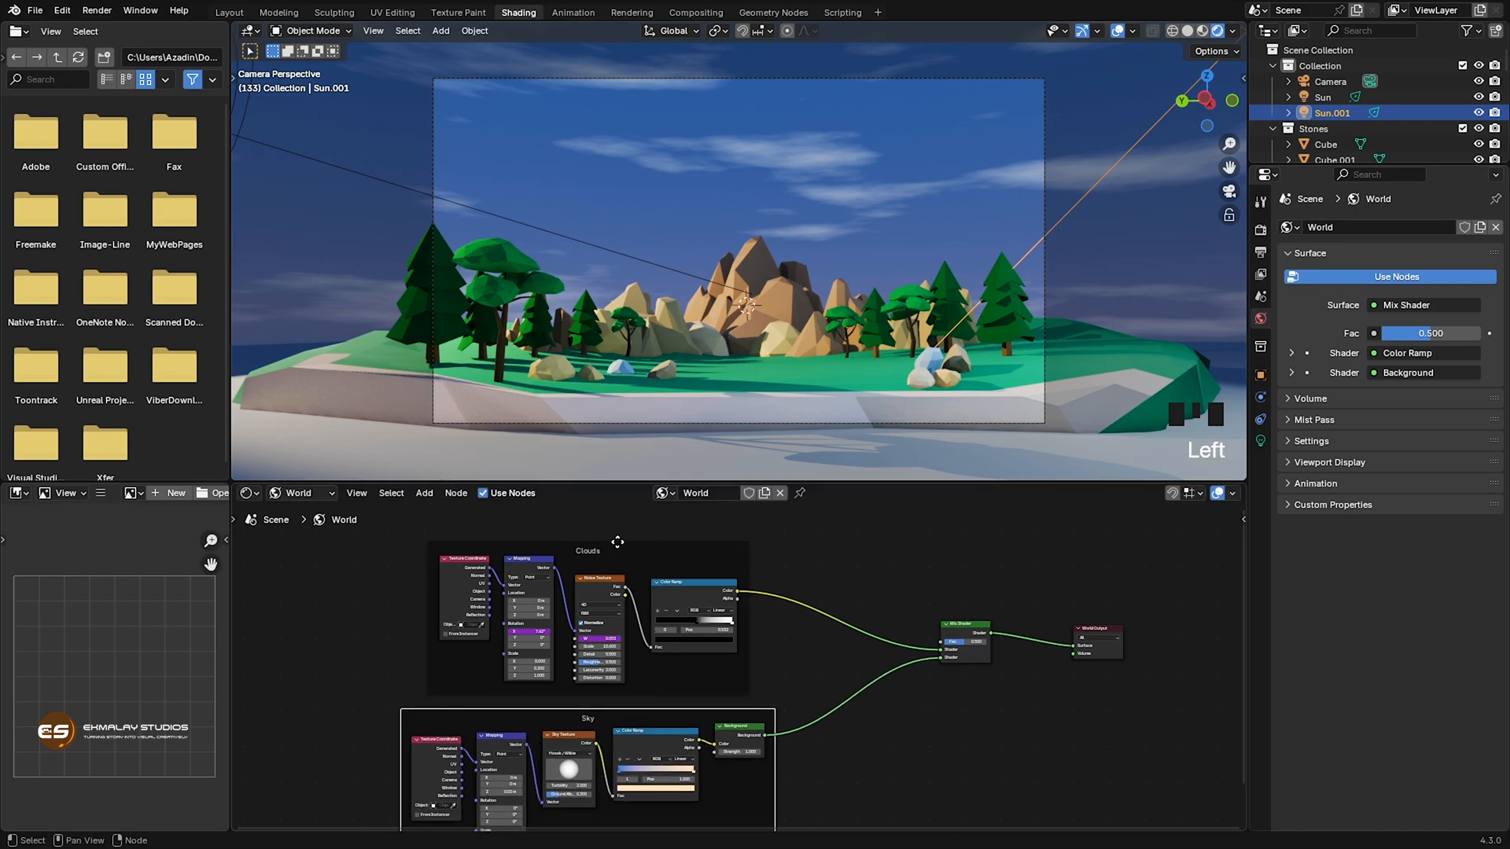
left_click_drag(620, 545, 643, 554)
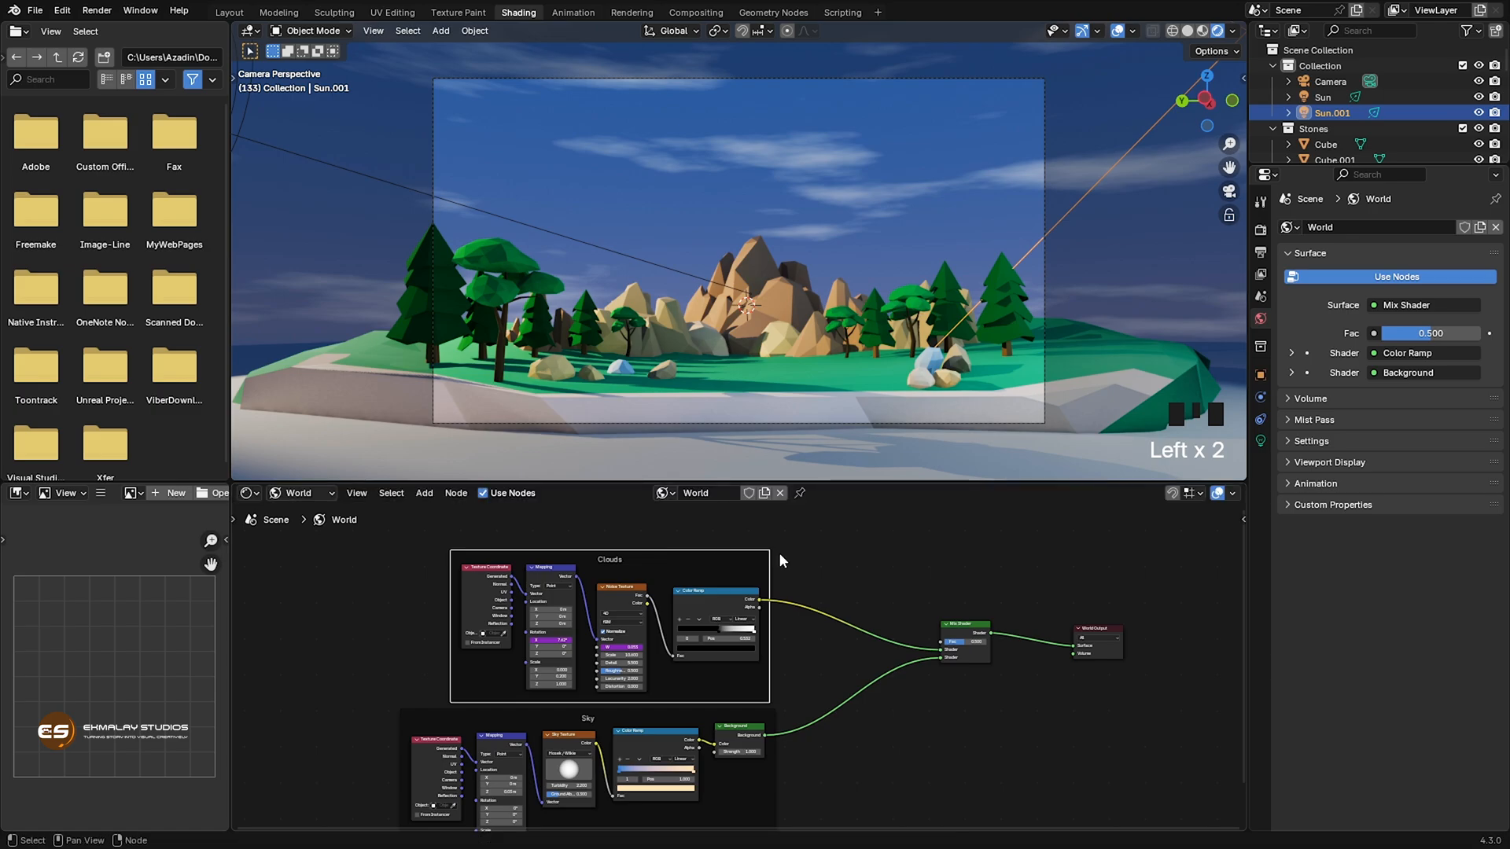
middle_click_drag(852, 588, 851, 544)
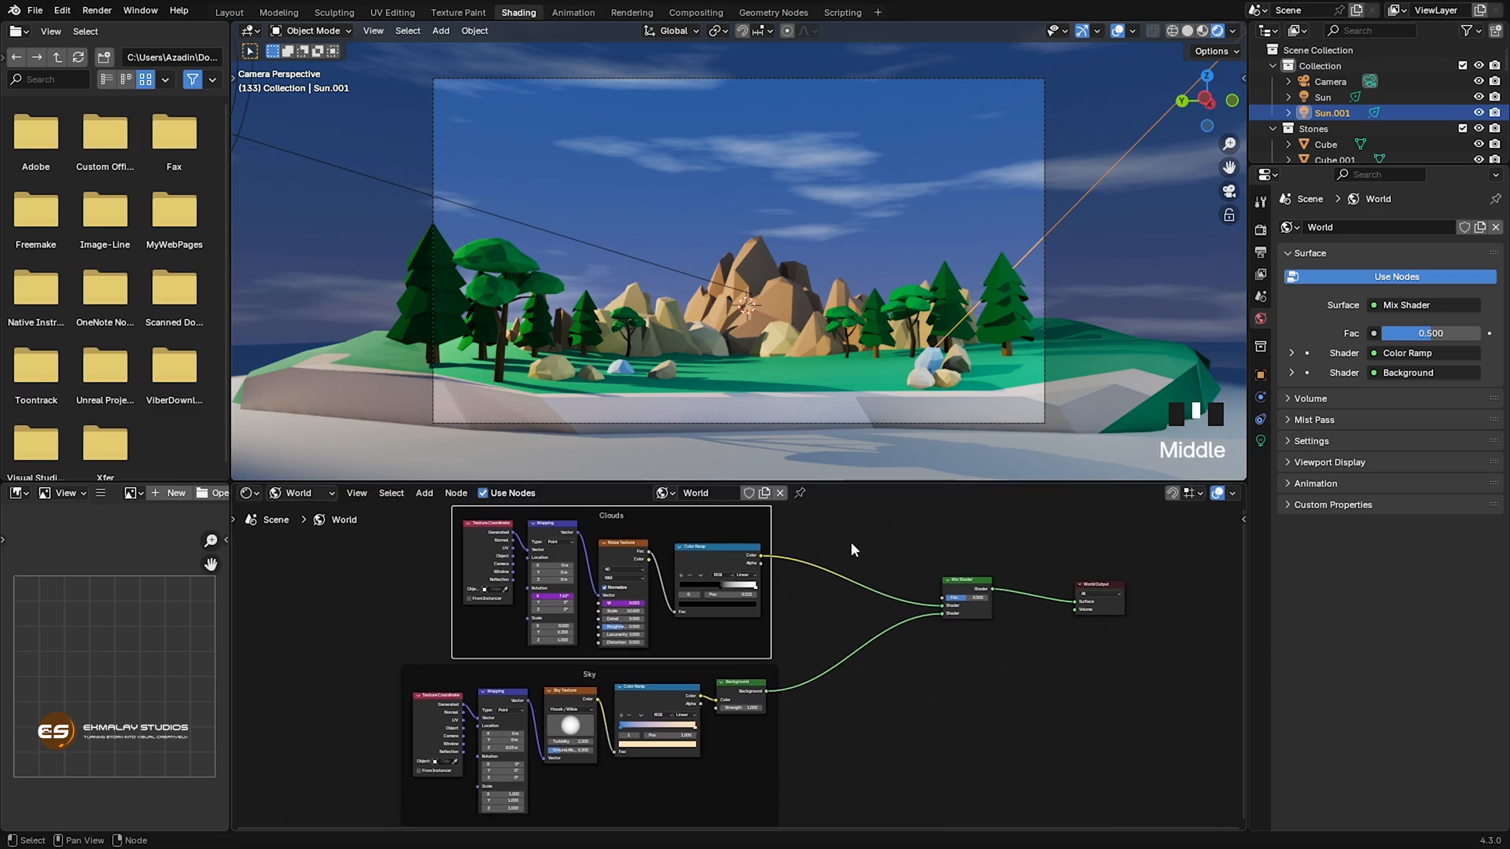
left_click_drag(855, 482, 862, 399)
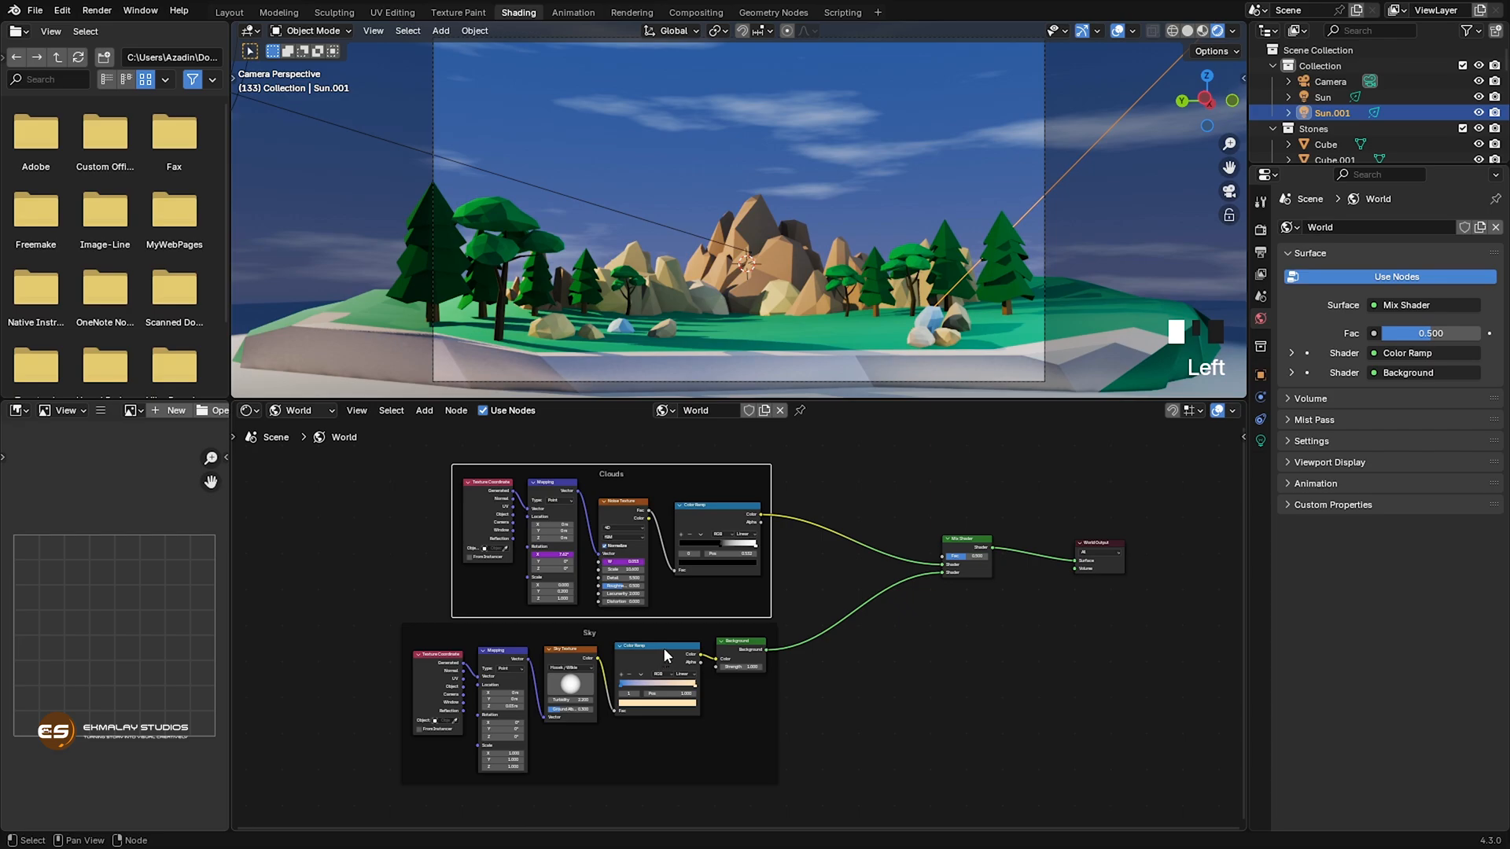
left_click_drag(670, 648, 670, 647)
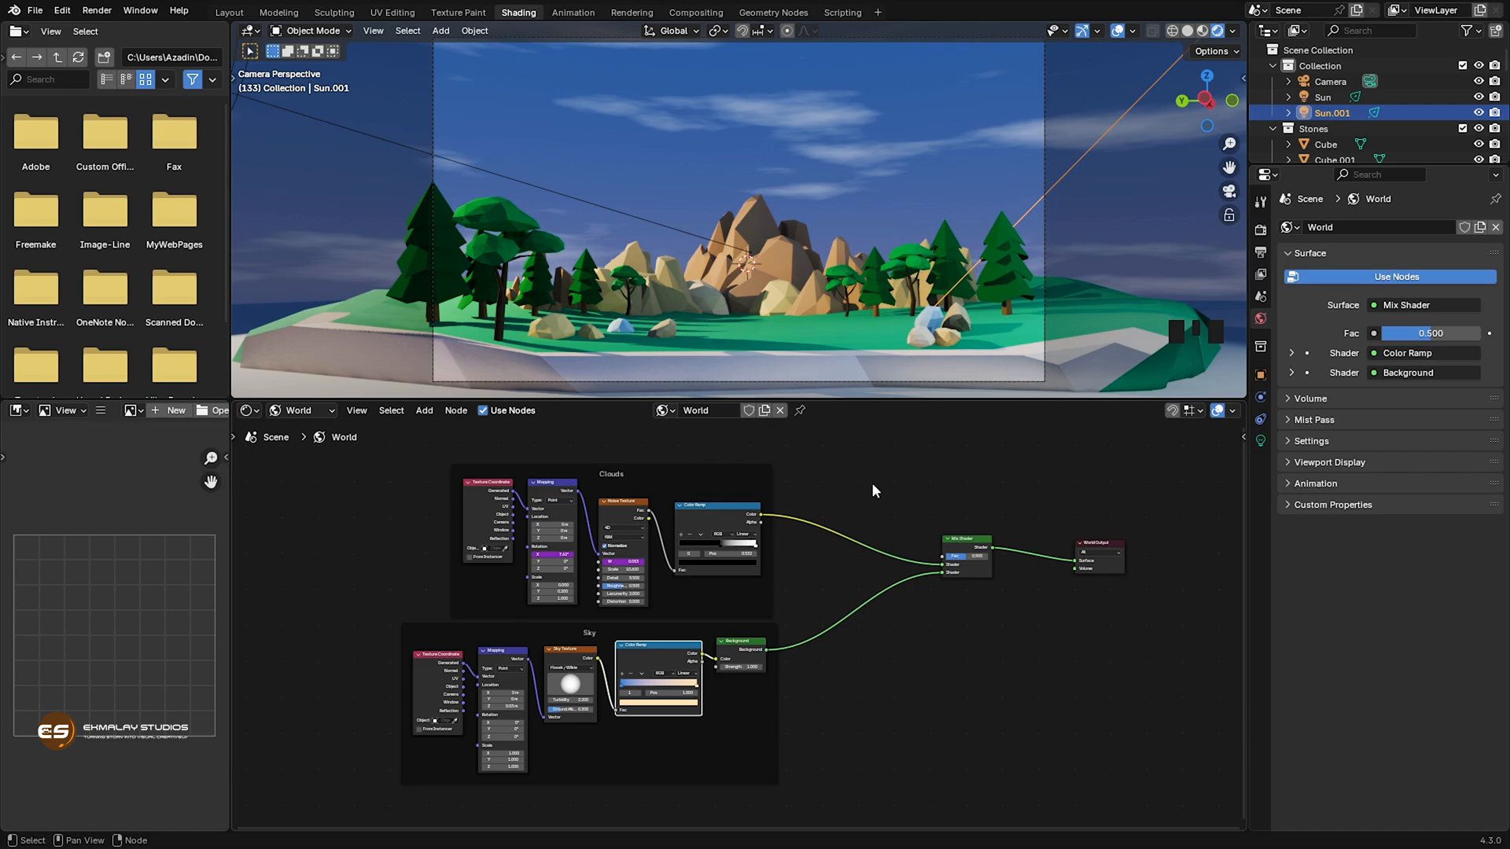
Move the Mix Shader closer to the Clouds and Sky frames, leaving more room before the World Output.
middle_click_drag(875, 489, 797, 531)
left_click_drag(894, 587, 840, 588)
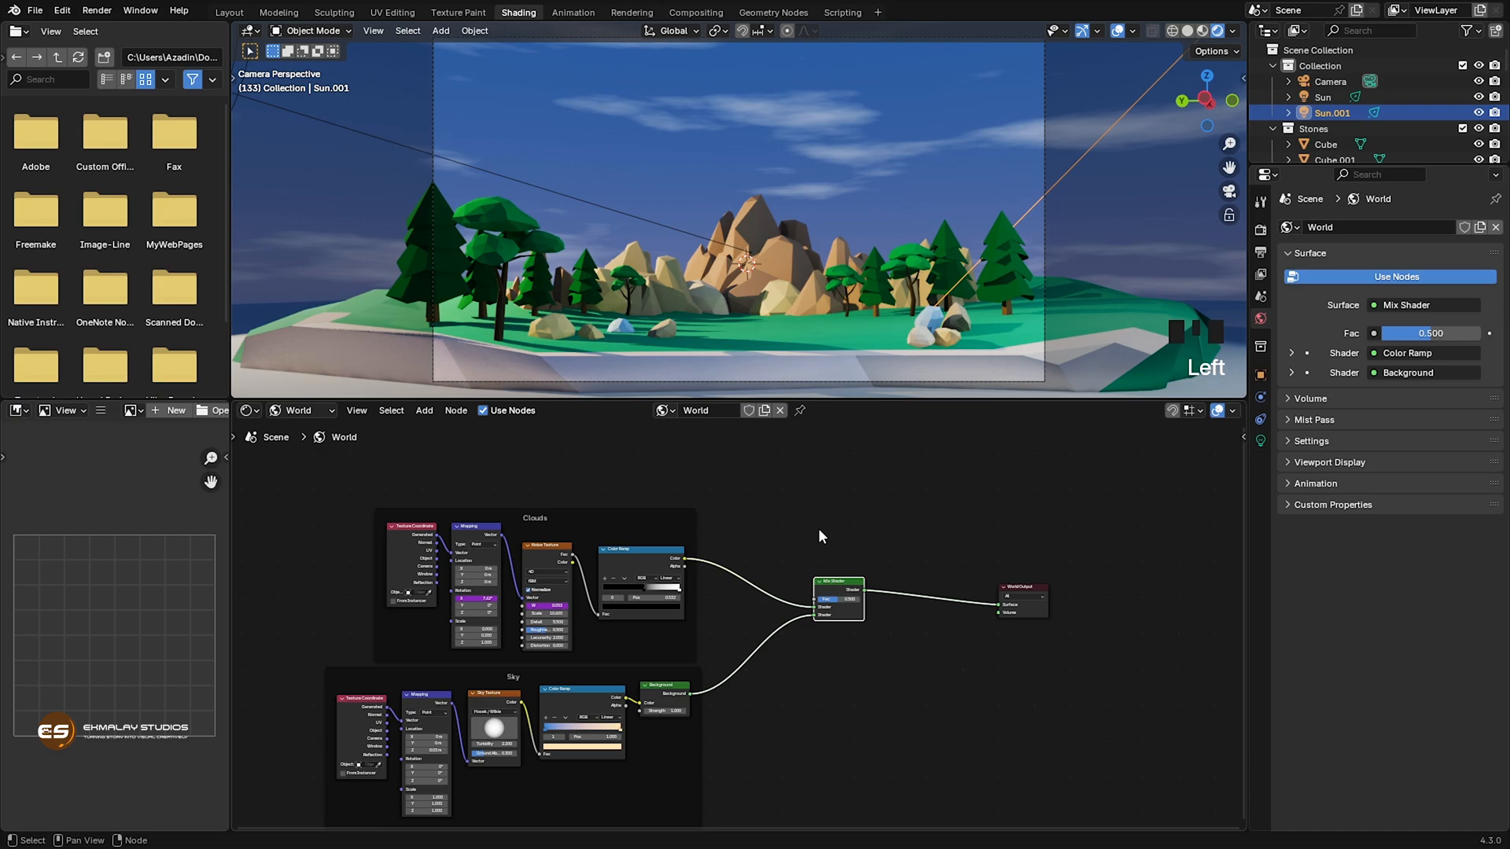
mouse_move(795, 536)
middle_mouse_down()
mouse_move(792, 552)
mouse_move(773, 536)
middle_mouse_up()
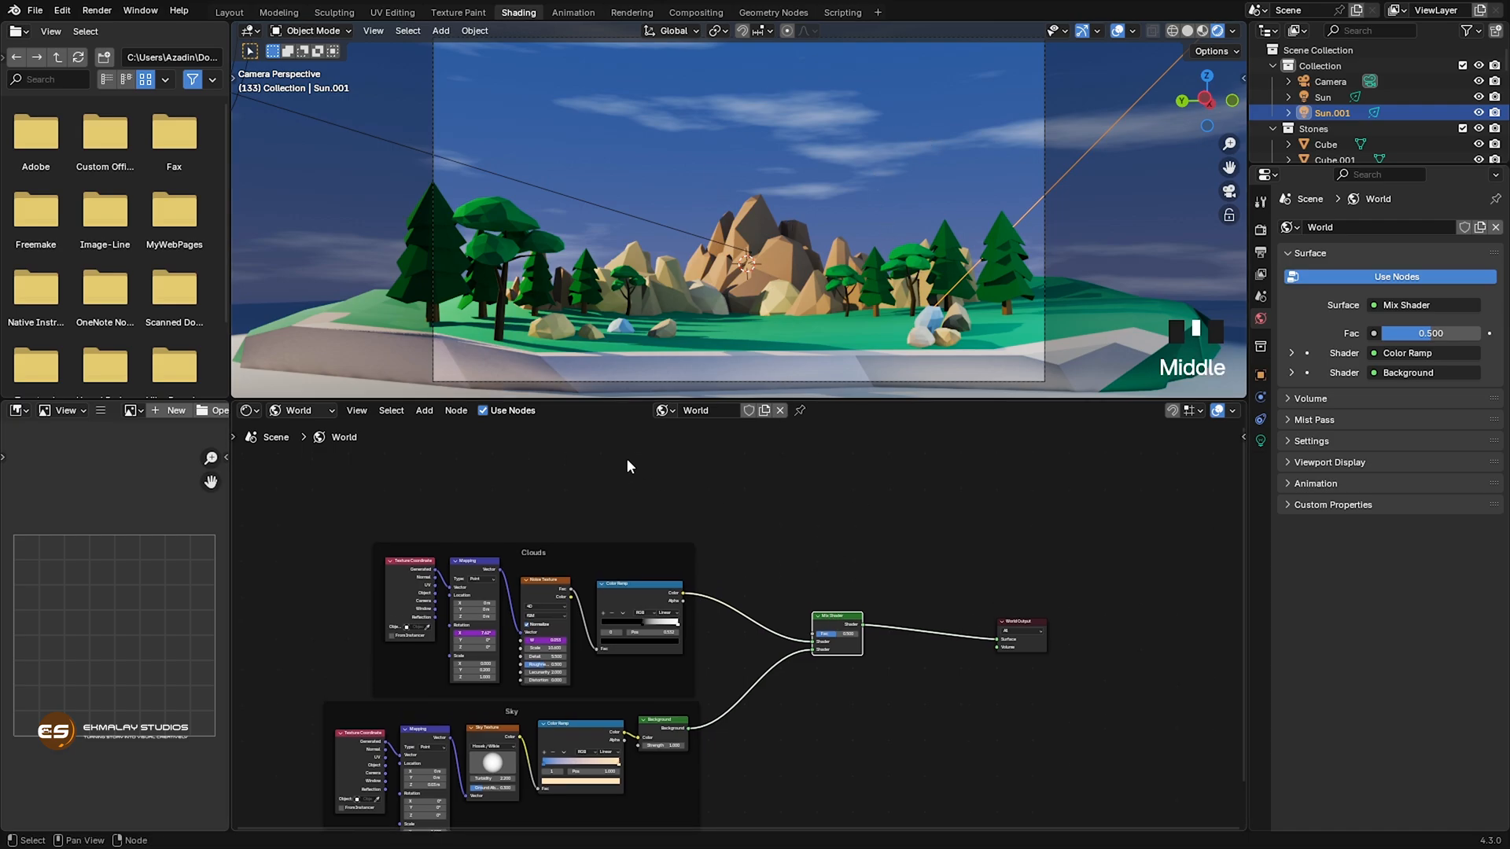
middle_click_drag(823, 537, 807, 537)
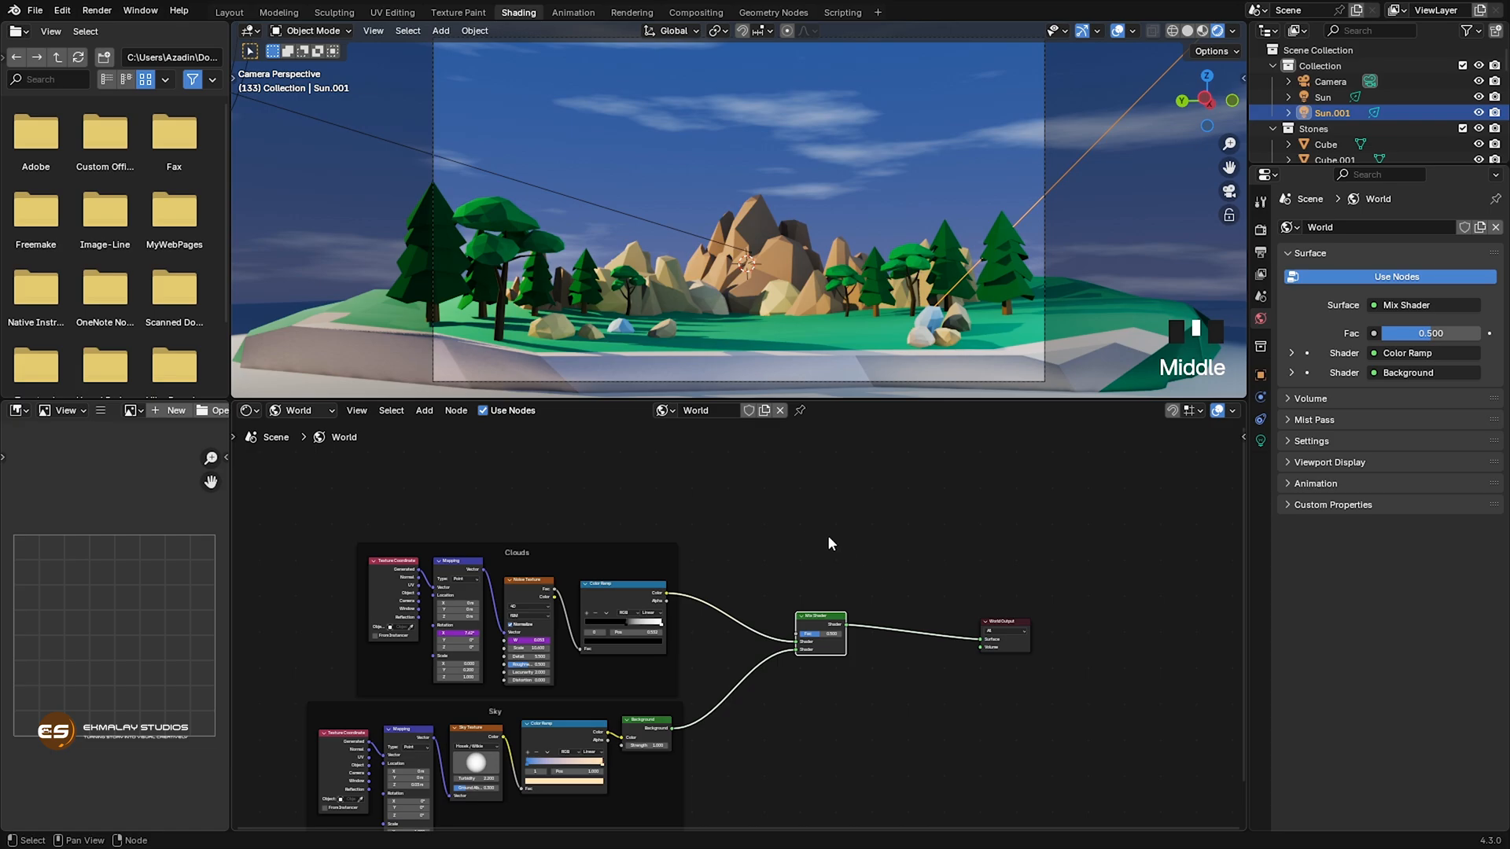
left_click(825, 545)
Duplicate the Mix Shader and place the copy above the original.
scroll(829, 621, "up", 3)
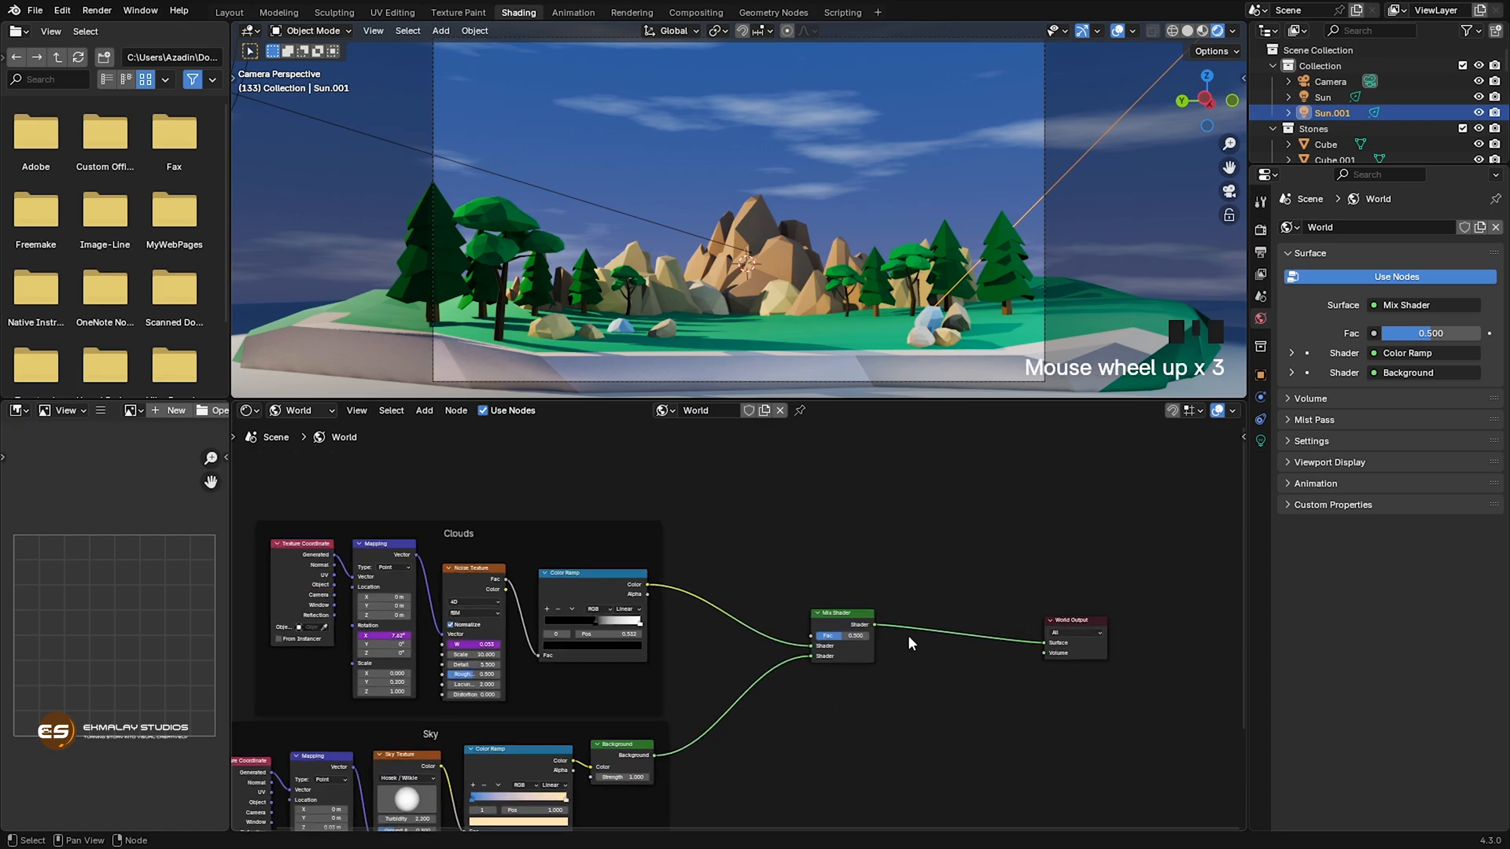
middle_click_drag(908, 634, 818, 637)
scroll(761, 621, "up", 1)
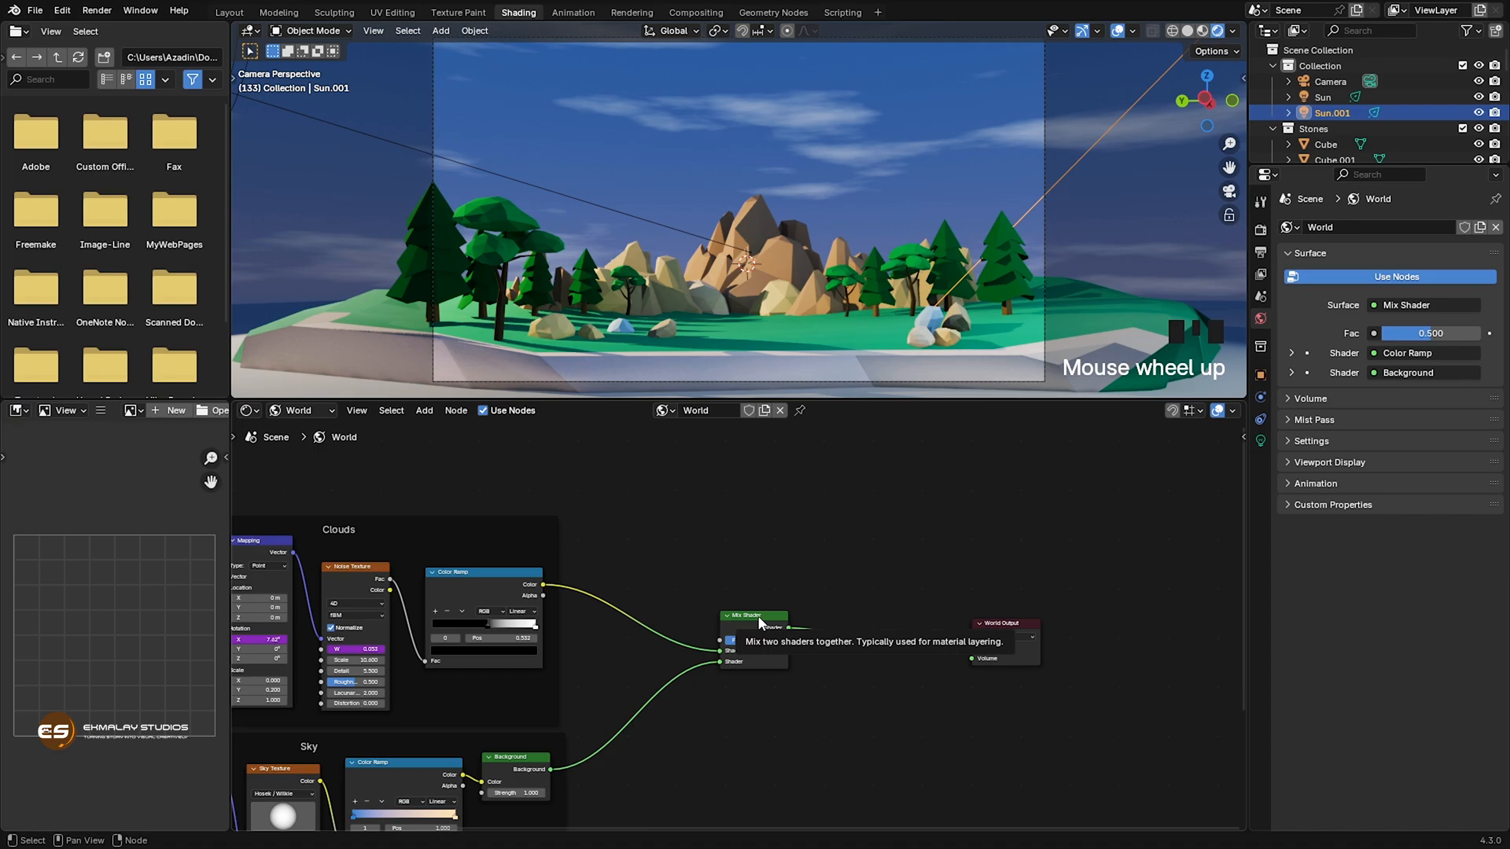
left_click(762, 621)
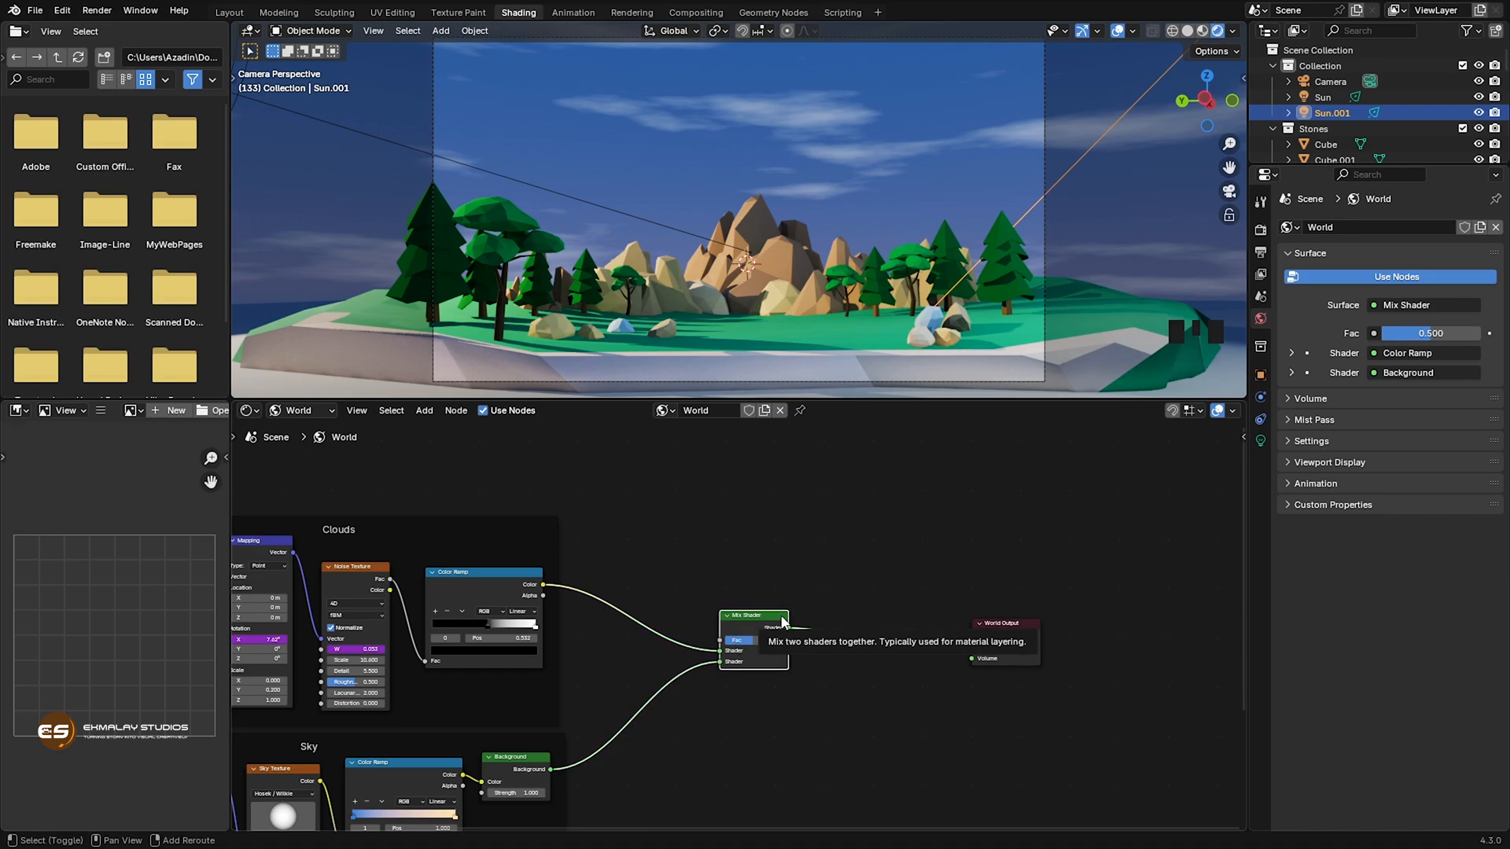
key("shift+d")
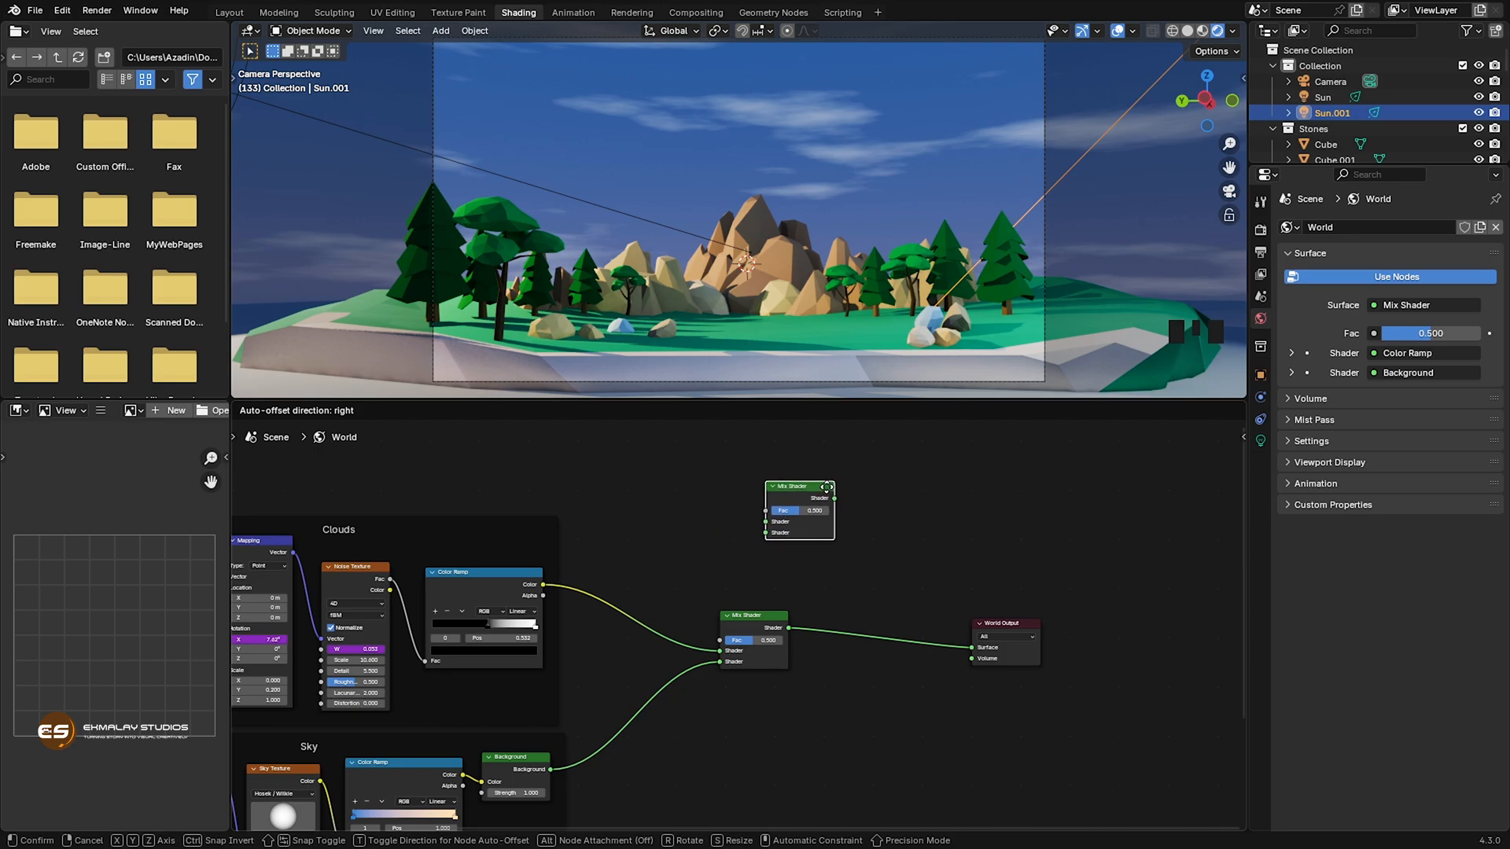
left_click(827, 486)
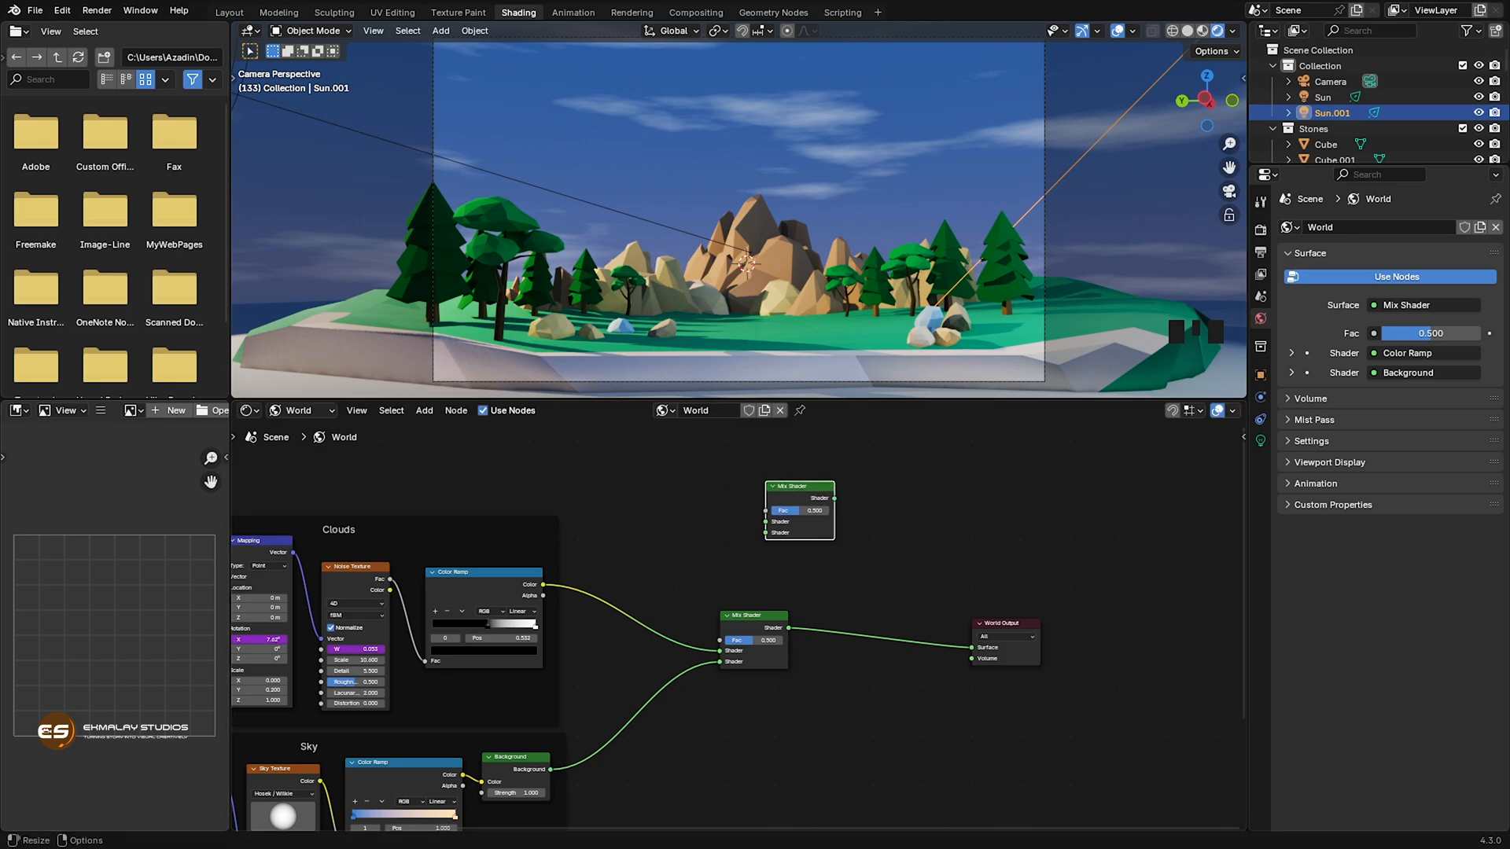
Feed the original Mix Shader through the copy's second Shader input into the World Output's Surface, and reposition both Mix Shaders.
left_click_drag(781, 626, 761, 548)
left_click_drag(835, 498, 904, 648)
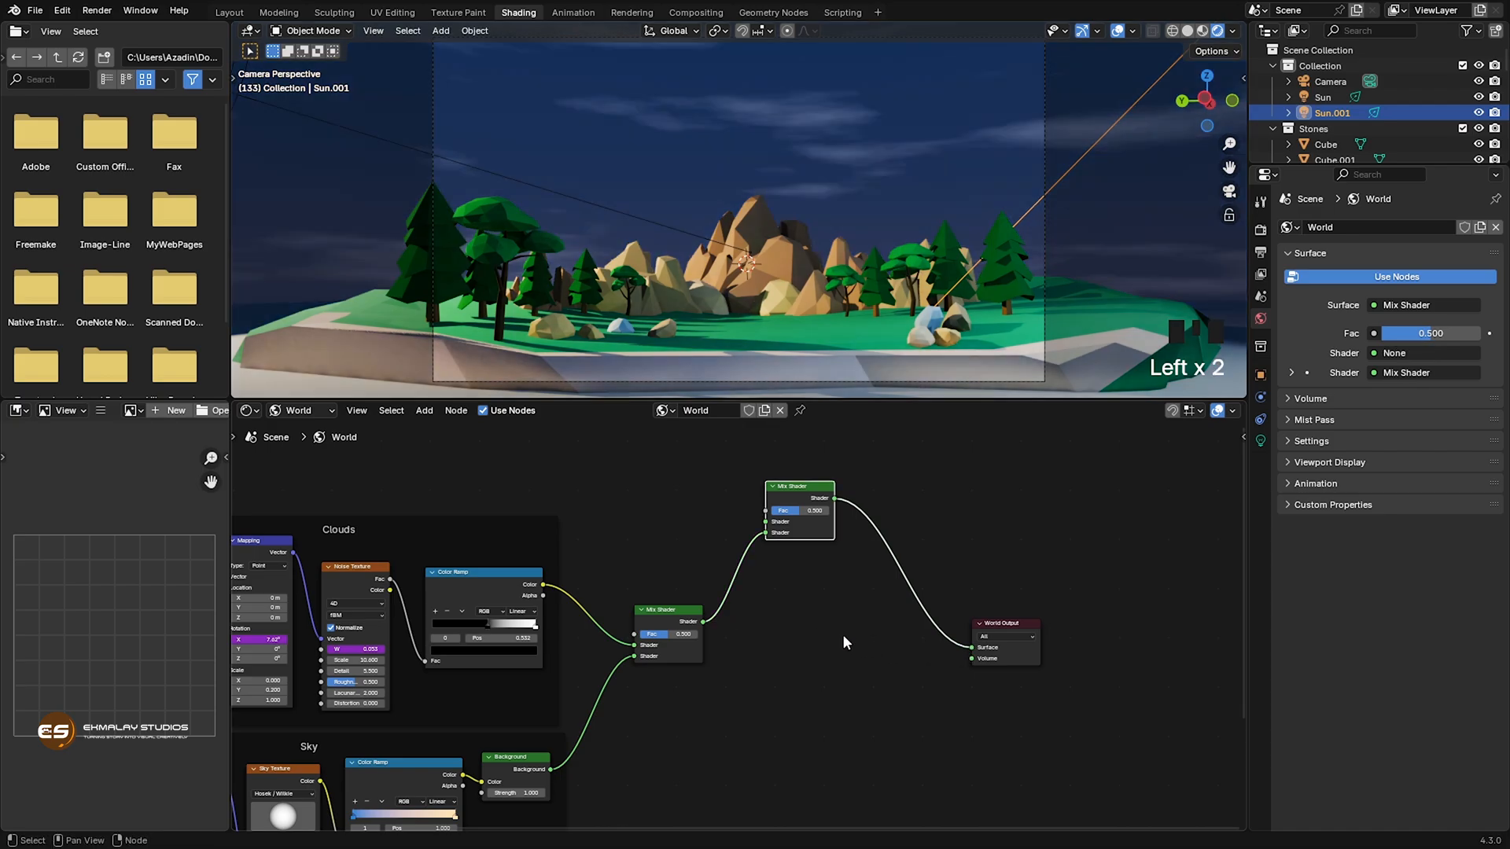
middle_click_drag(695, 526, 796, 570)
left_click_drag(928, 543, 891, 542)
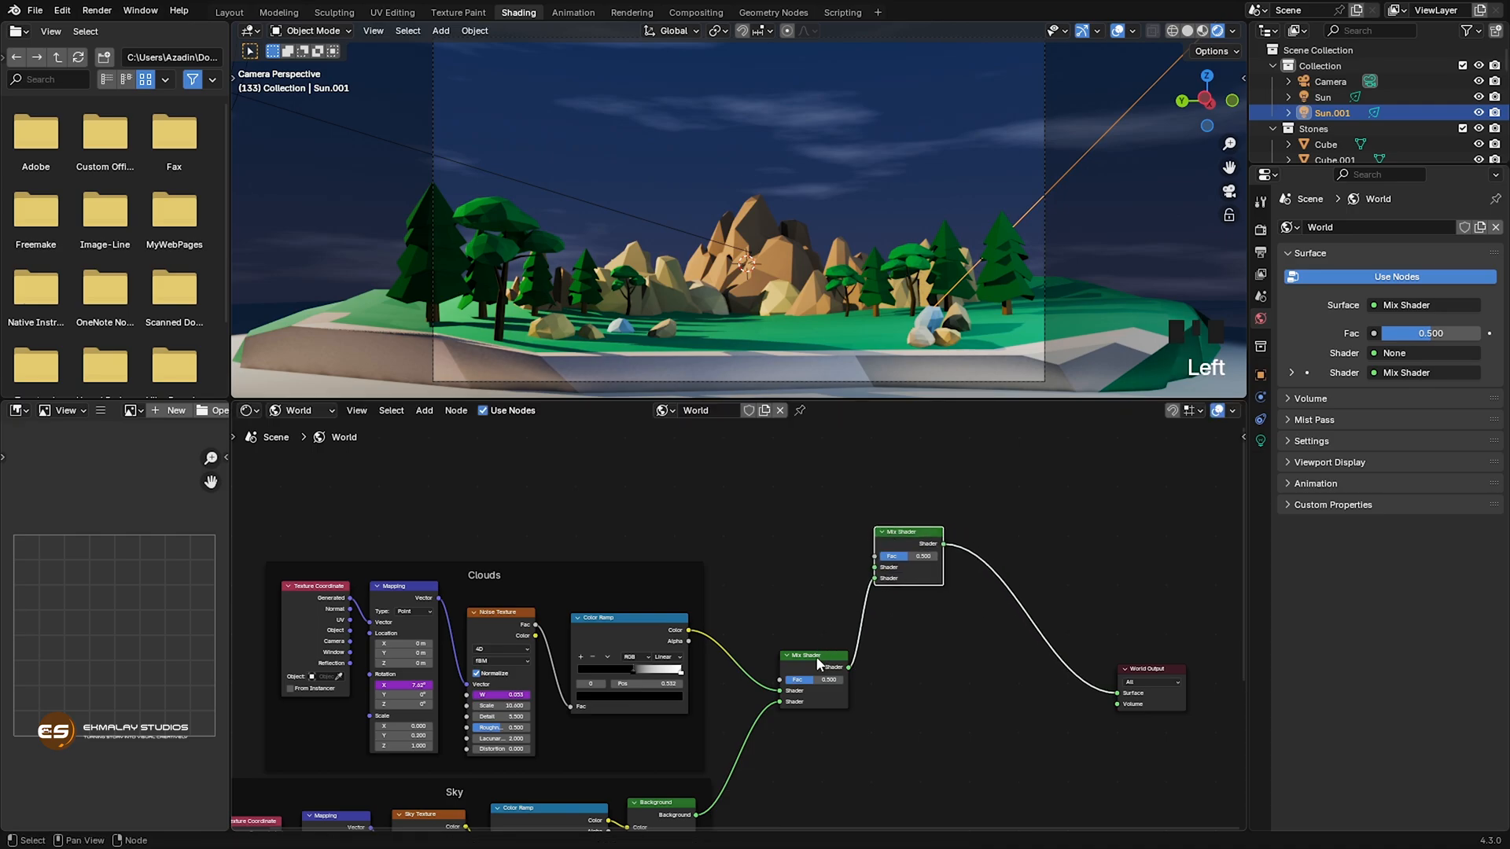
left_click_drag(818, 664, 795, 696)
Add a Color Ramp node in the free space above the Clouds frame, before the second Mix Shader.
middle_click_drag(783, 543, 786, 578)
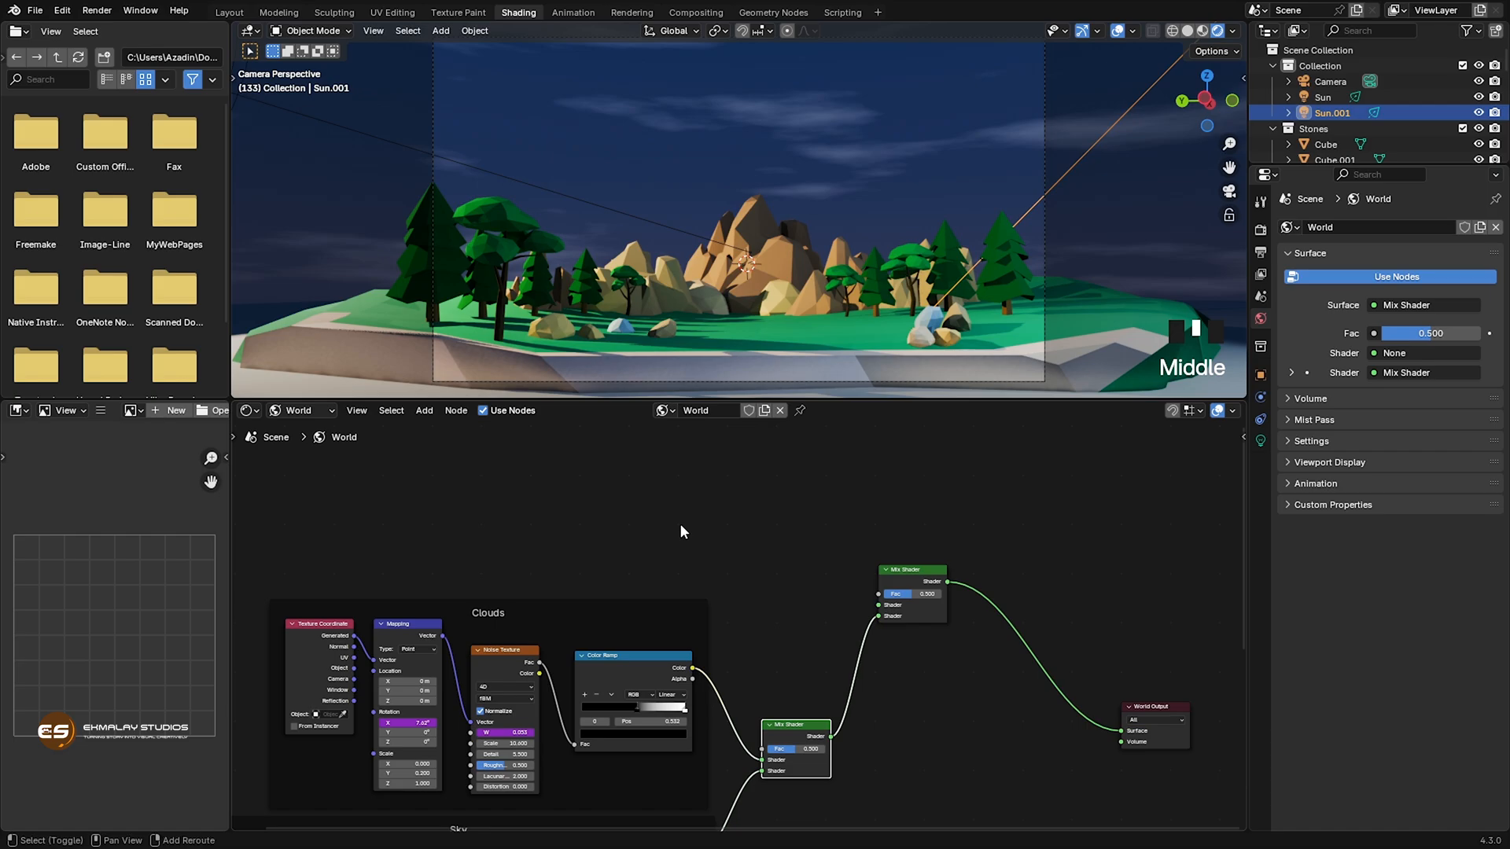
key("shift+a")
mouse_move(674, 495)
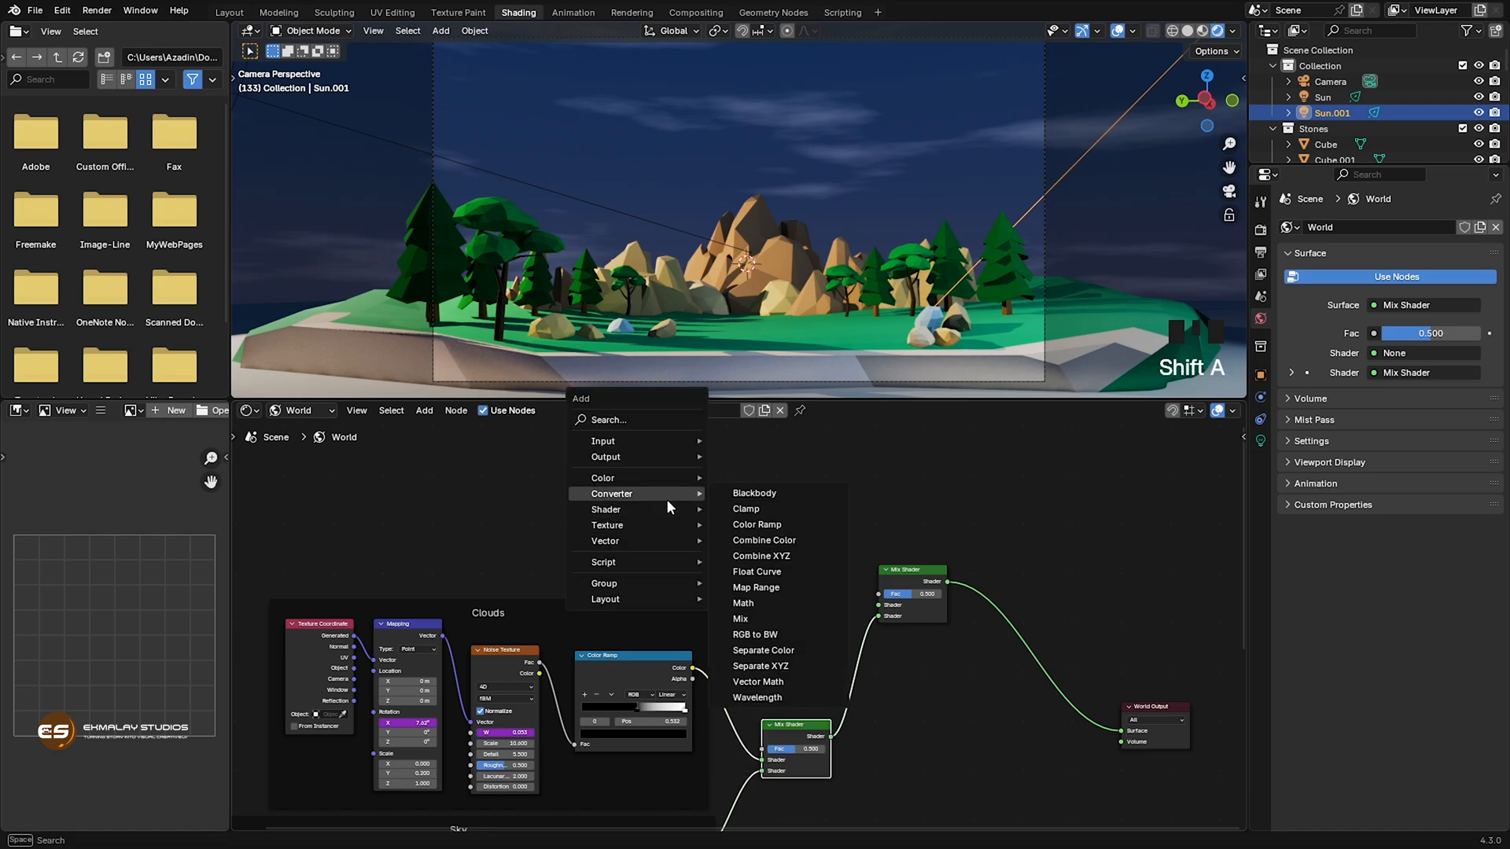
left_click(762, 528)
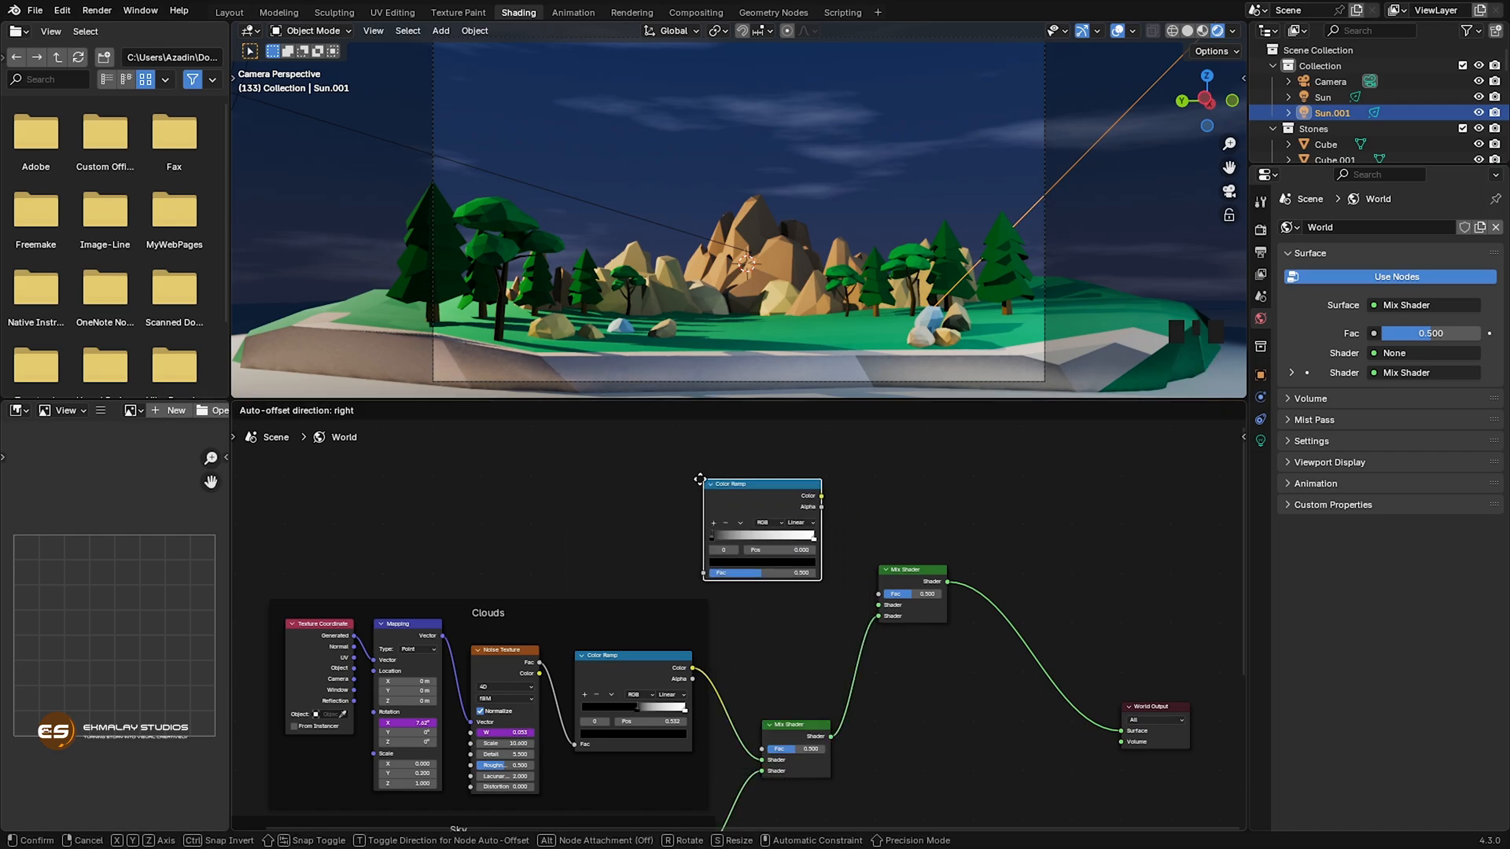
left_click(678, 462)
Add a Voronoi Texture node above the Clouds frame, just before the unconnected Color Ramp.
key("shift")
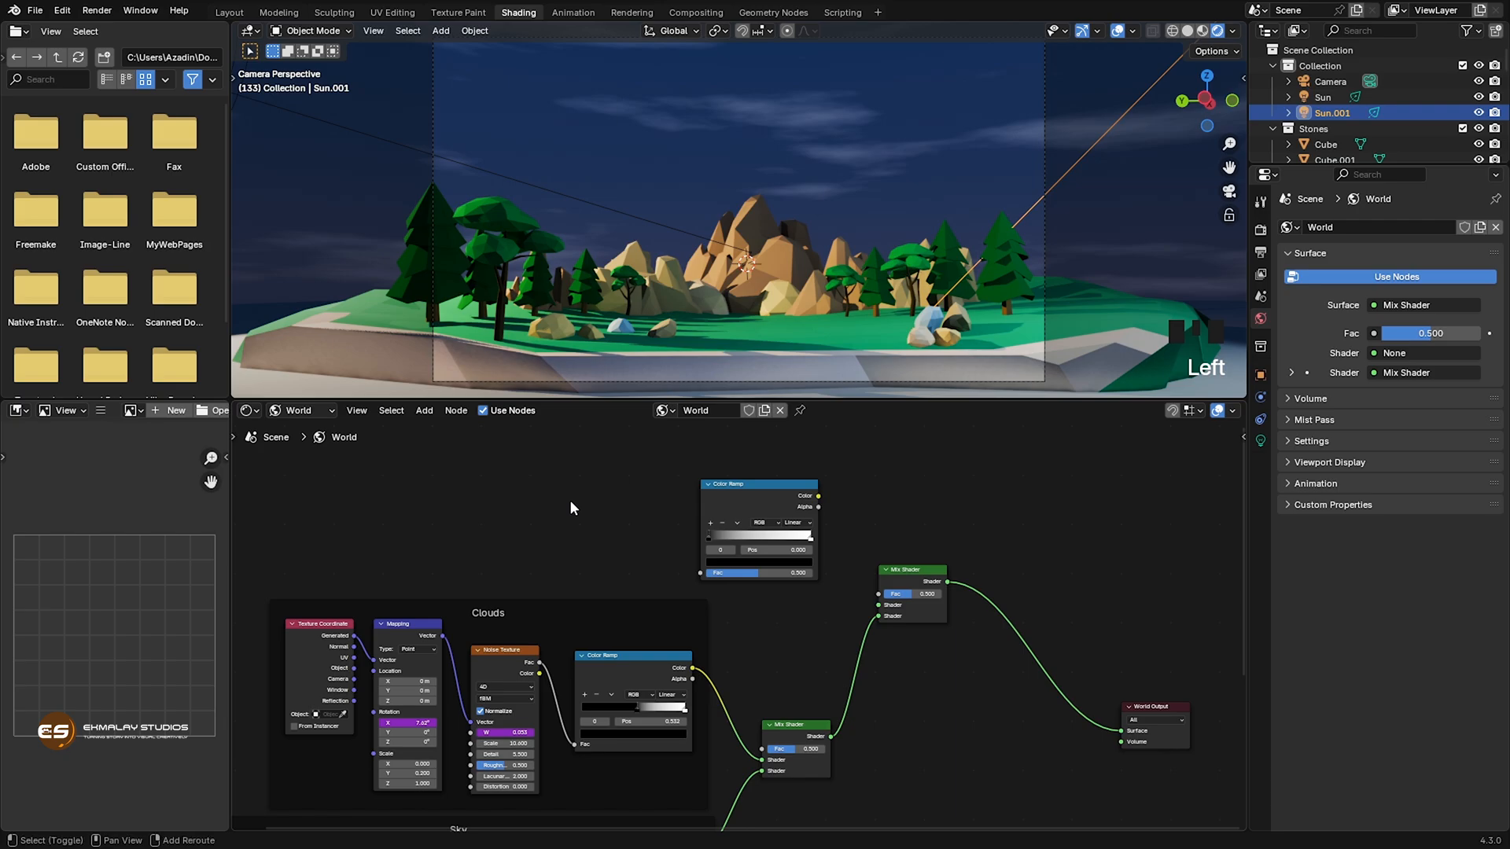
key("shift+a")
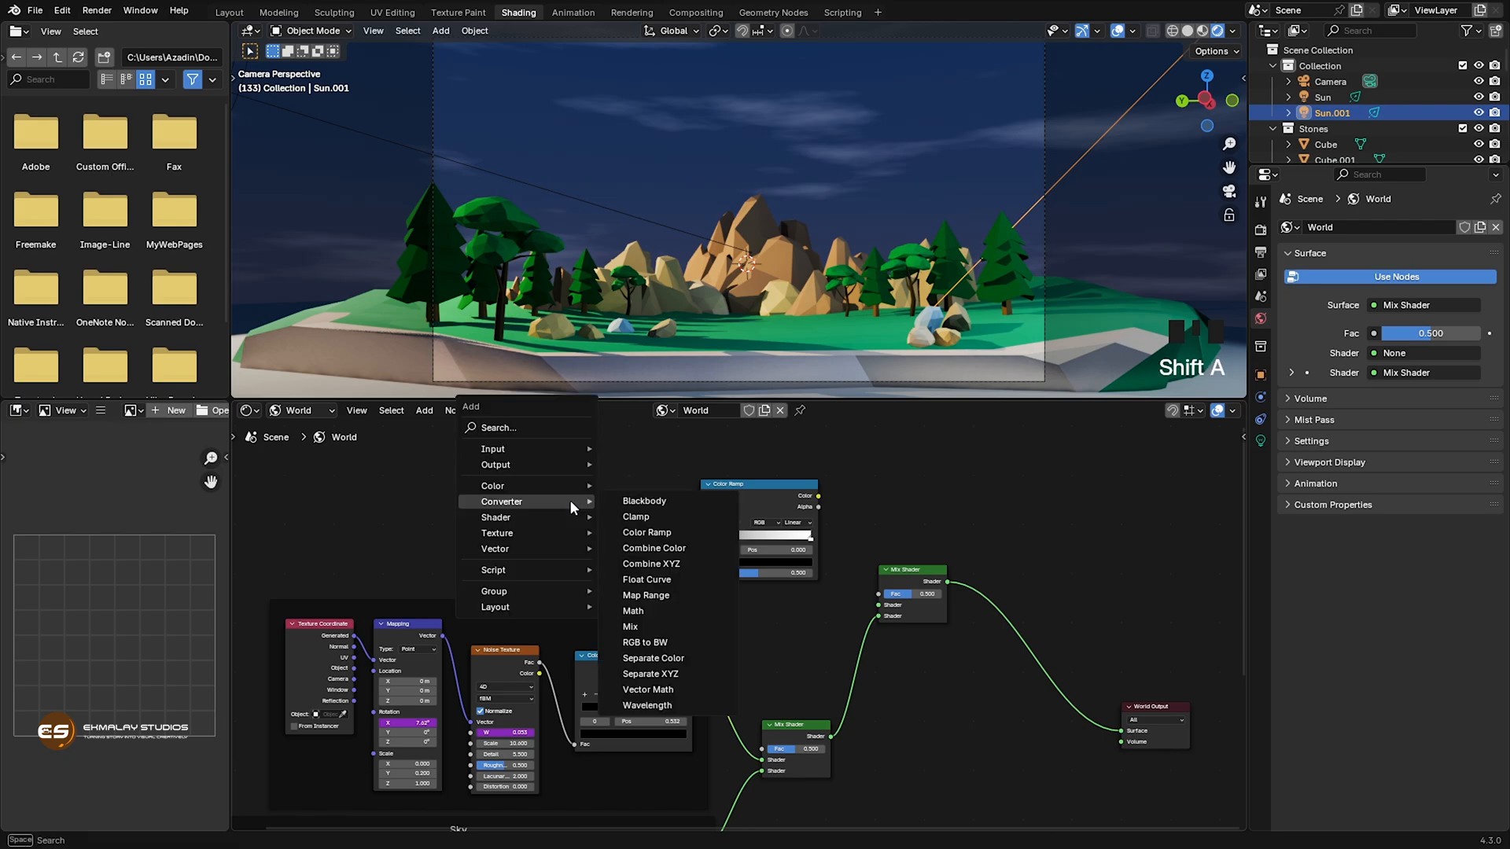
mouse_move(553, 537)
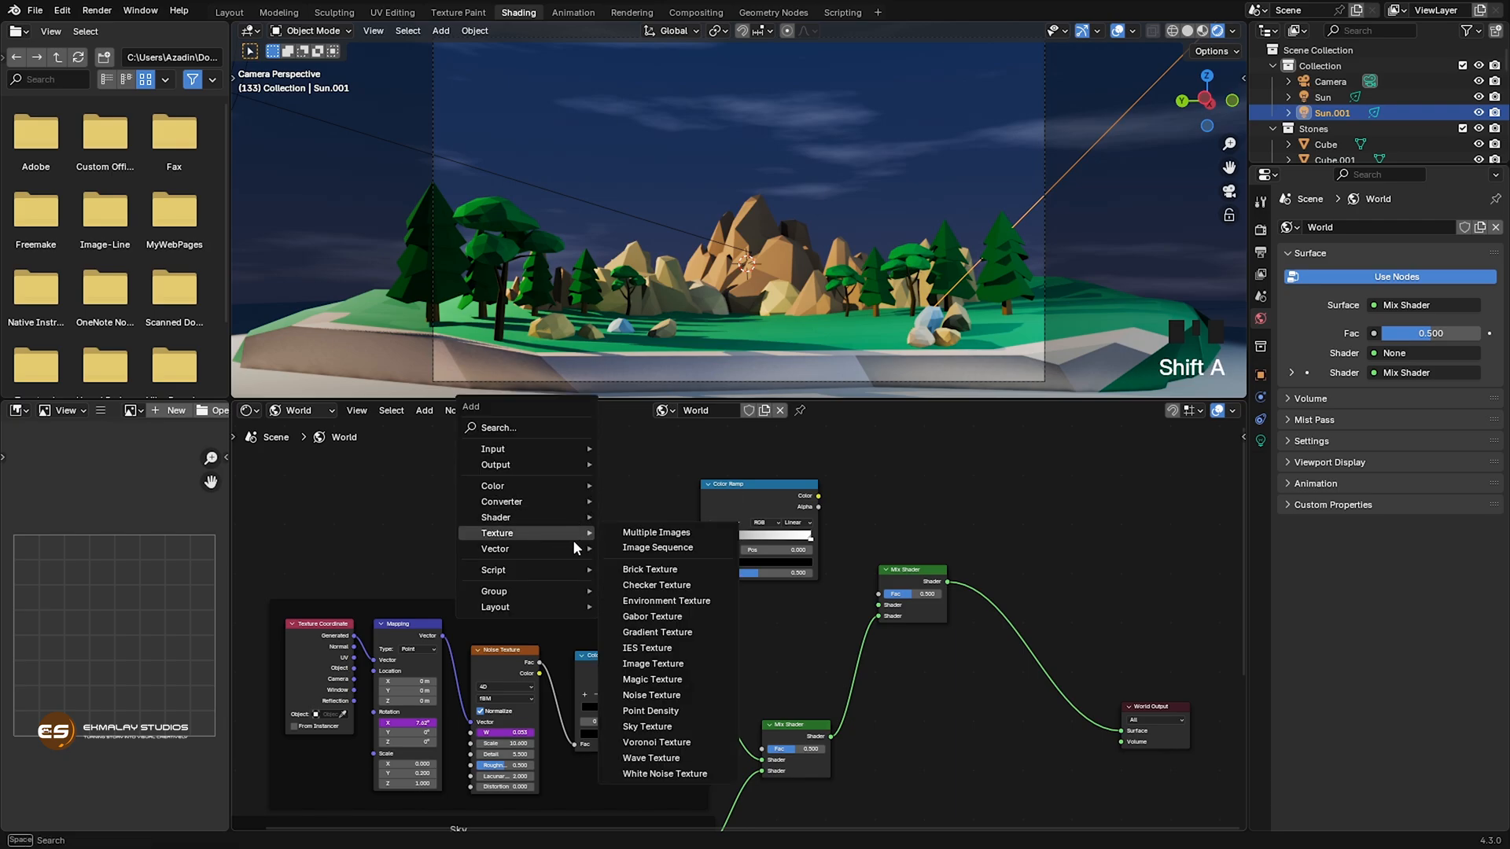
left_click(678, 747)
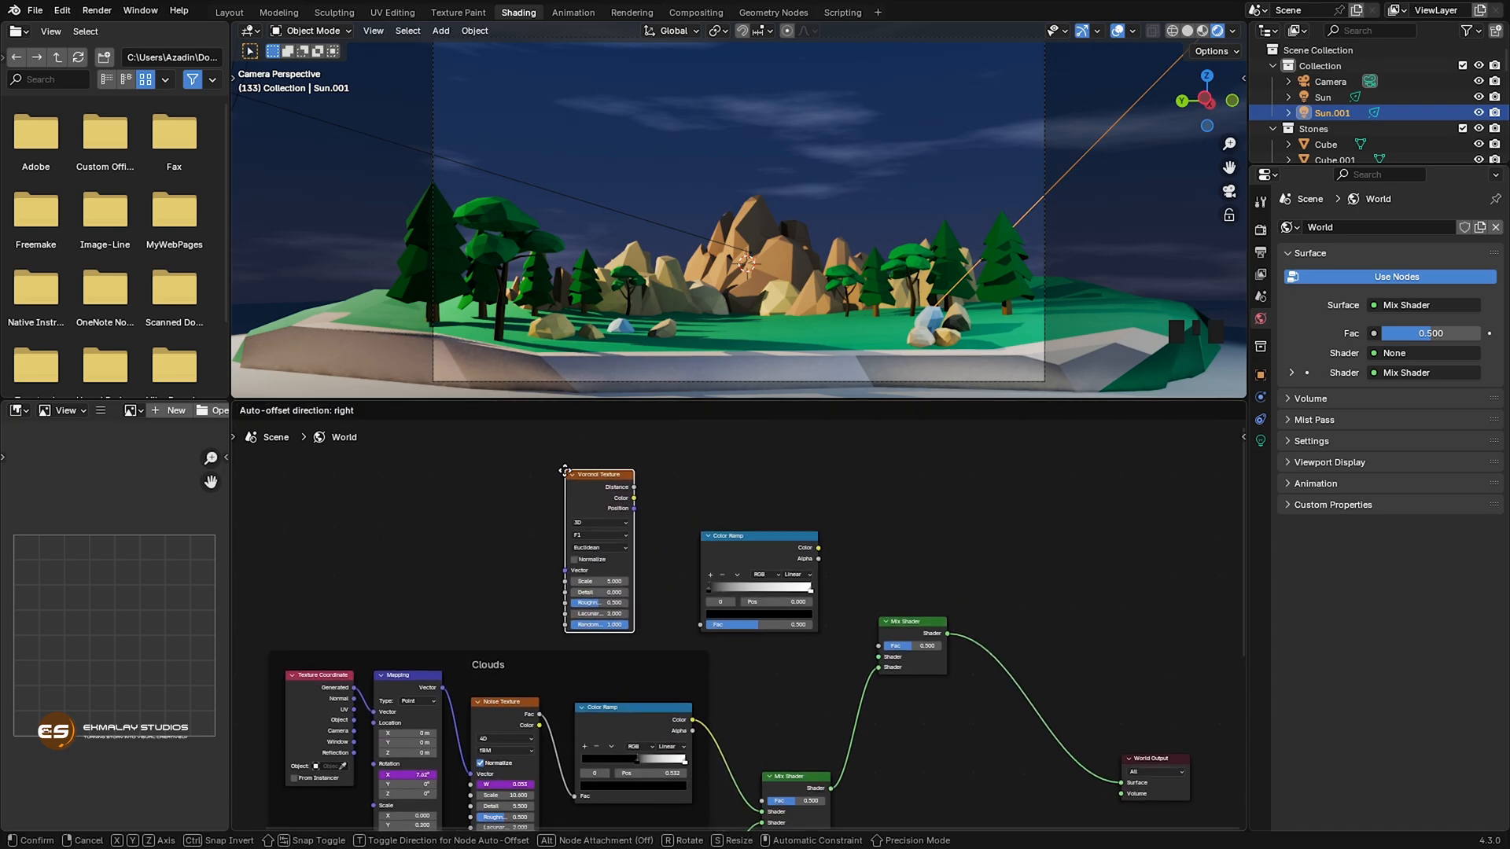
left_click(571, 473)
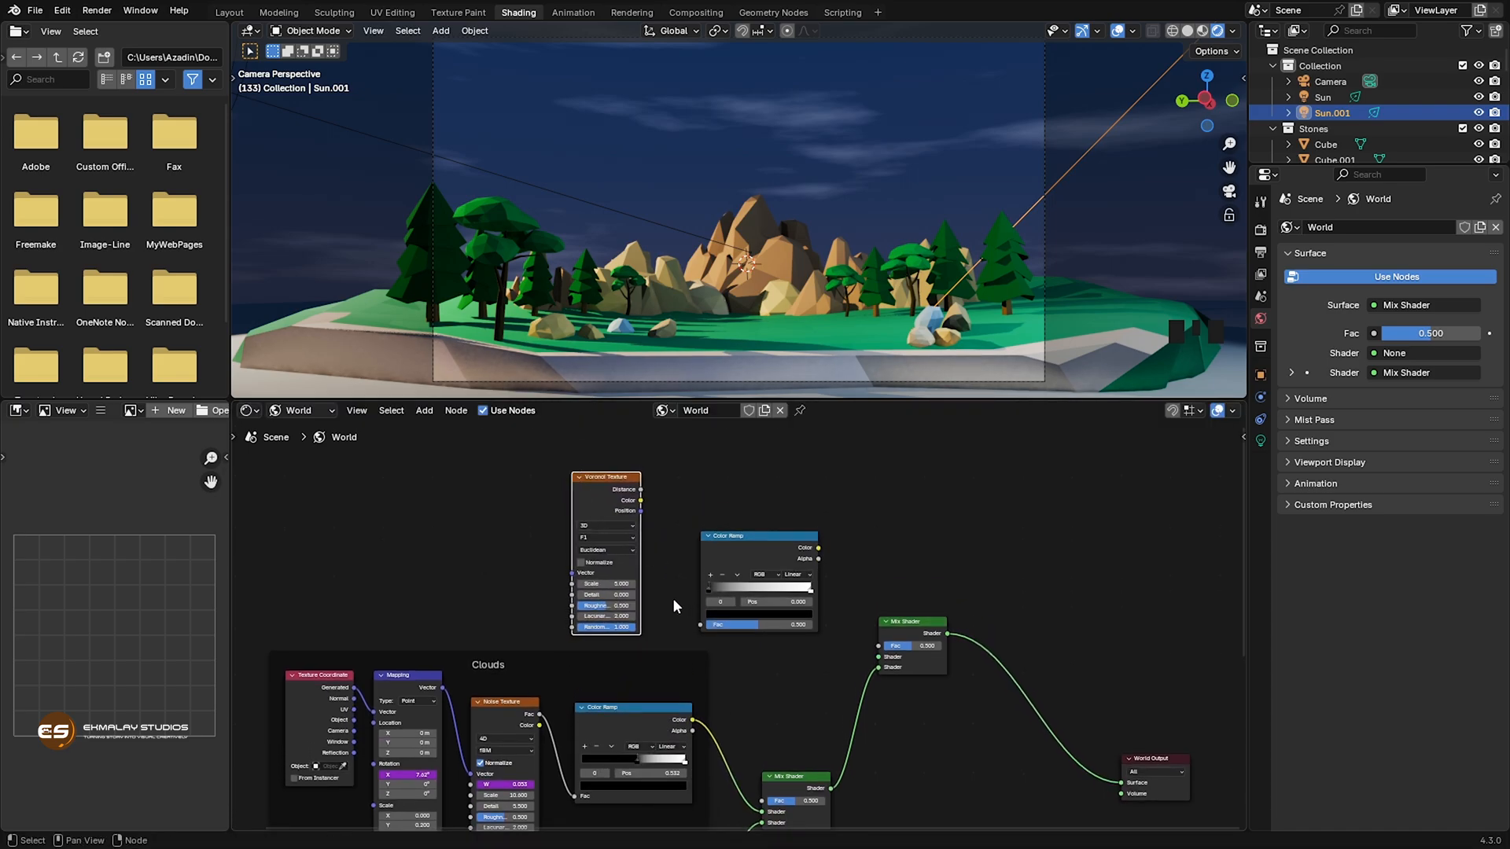
Connect the Voronoi Texture's Distance to the new Color Ramp's Fac, and its Color to the free Shader input of the second Mix Shader.
middle_click_drag(669, 598, 642, 576)
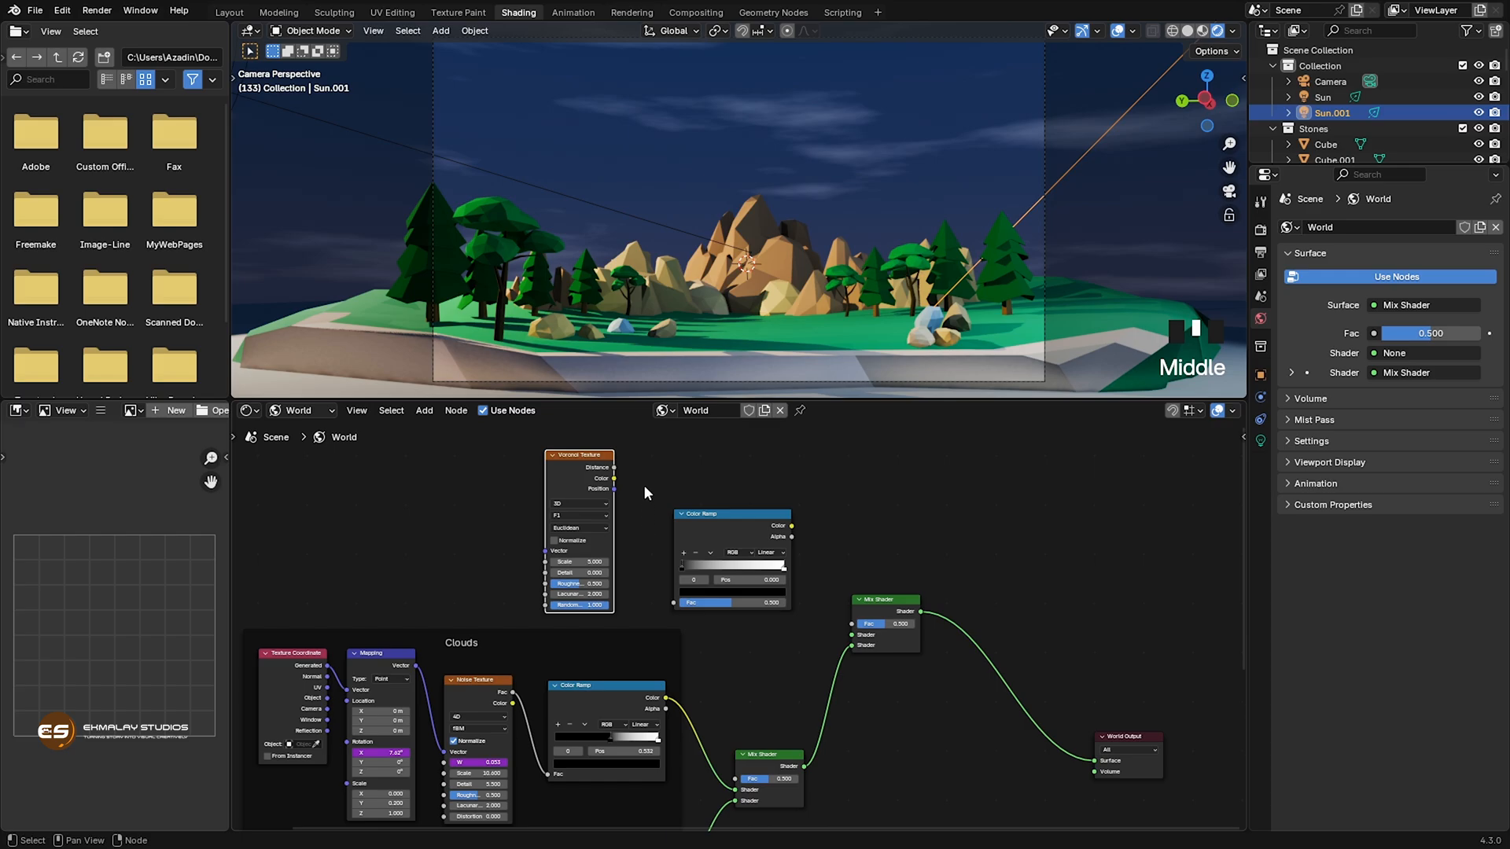
left_click_drag(614, 467, 667, 610)
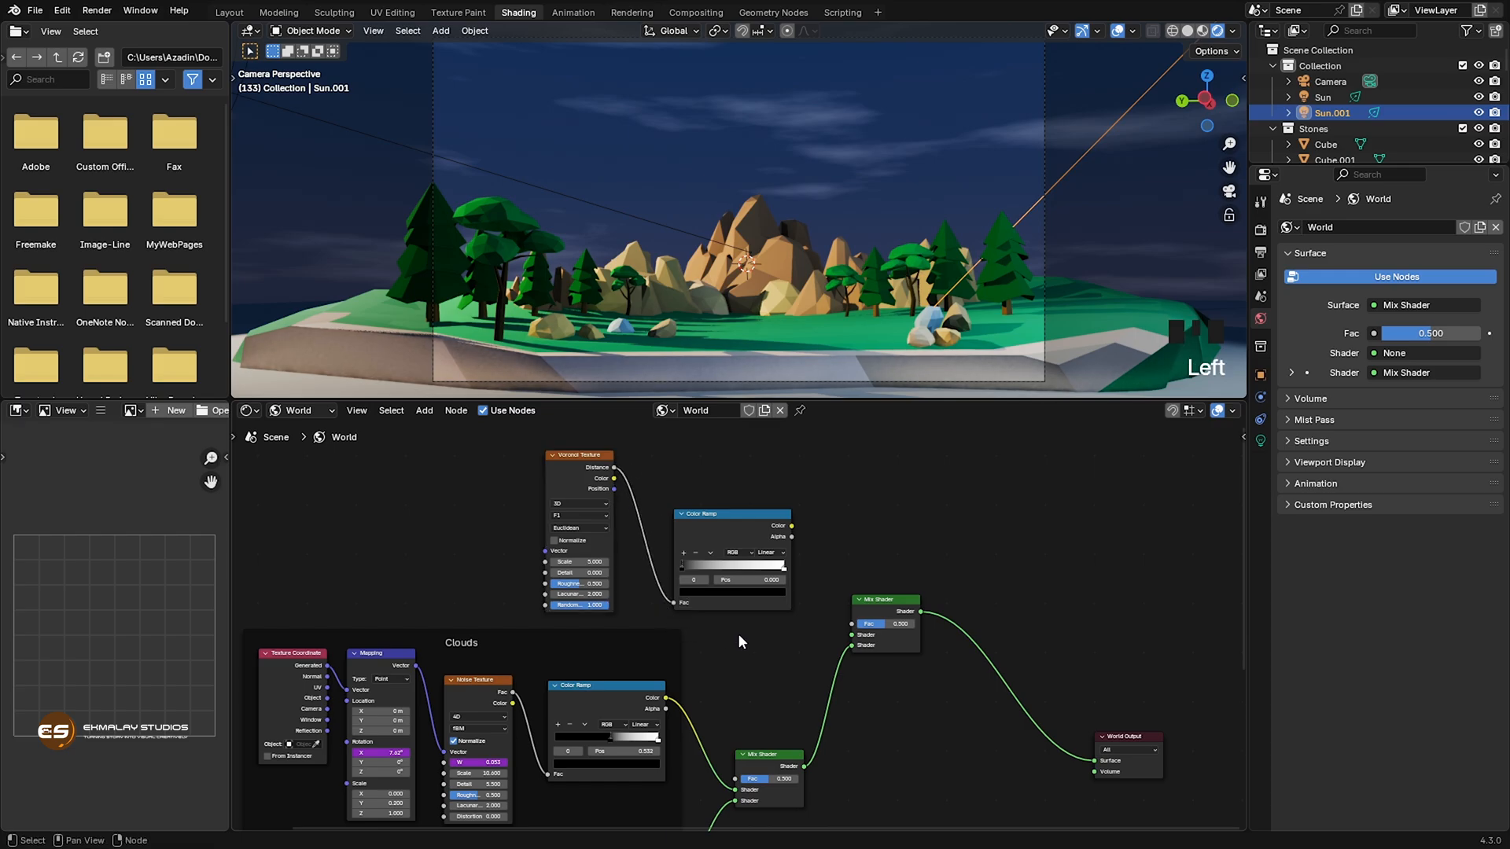
left_click_drag(792, 527, 843, 637)
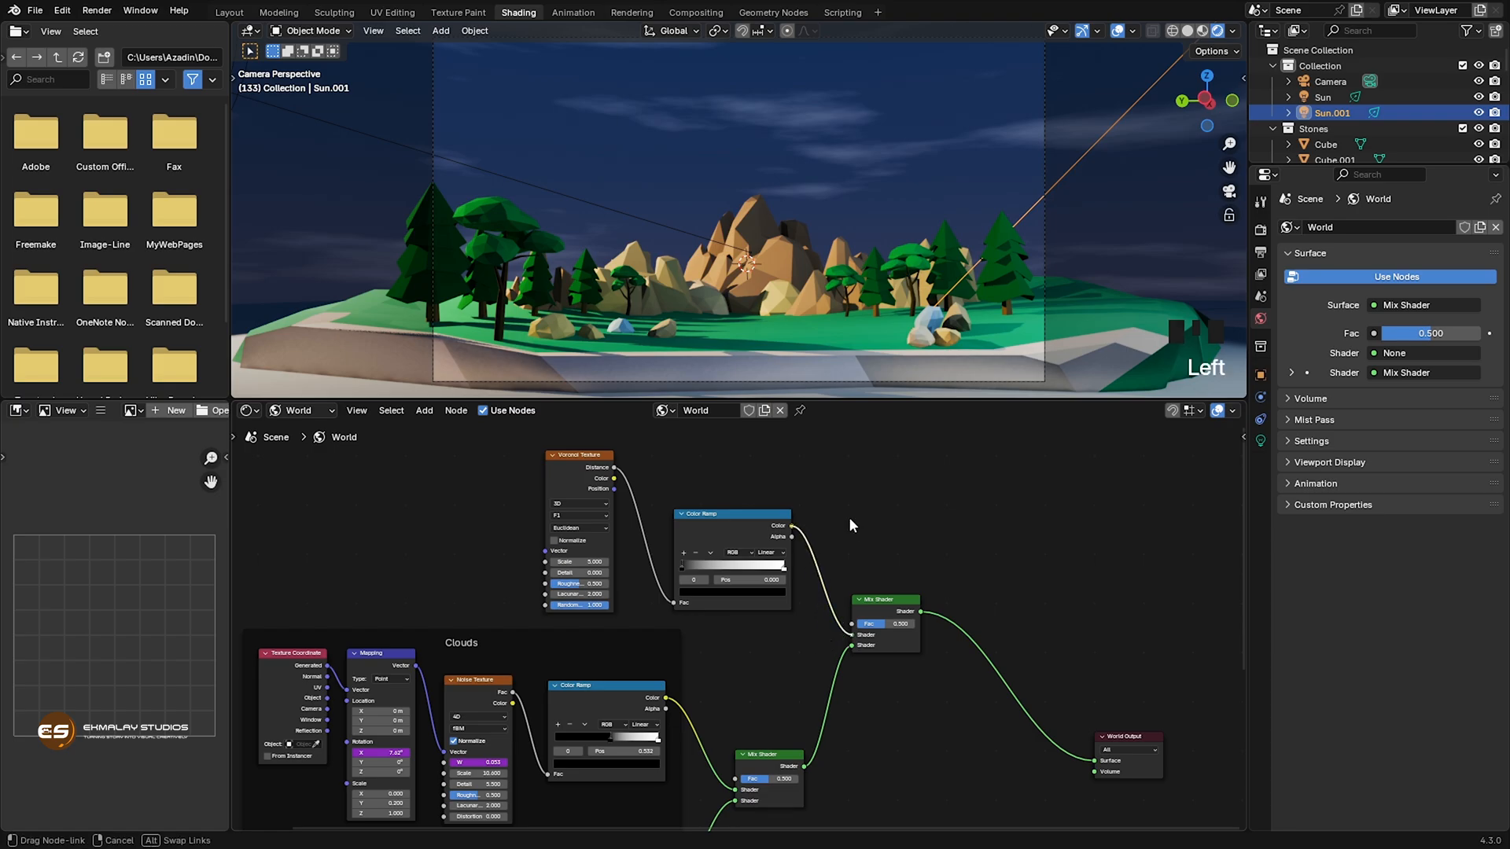
left_click_drag(885, 529, 885, 530)
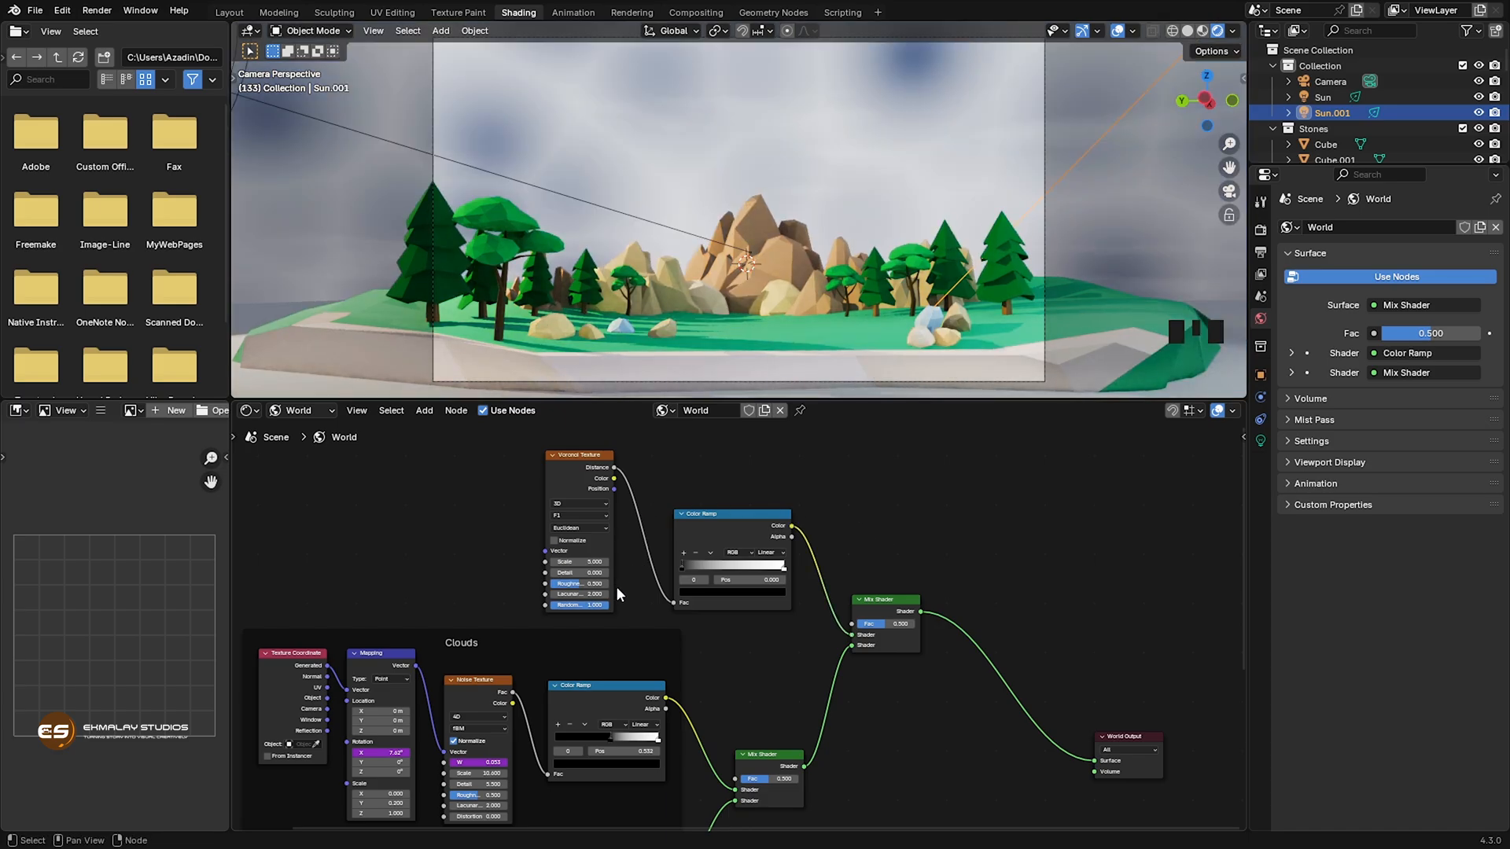
Set the Voronoi Texture's Scale to 169.
scroll(621, 586, "up", 6)
middle_click_drag(585, 574, 728, 634)
left_click_drag(654, 590, 529, 606)
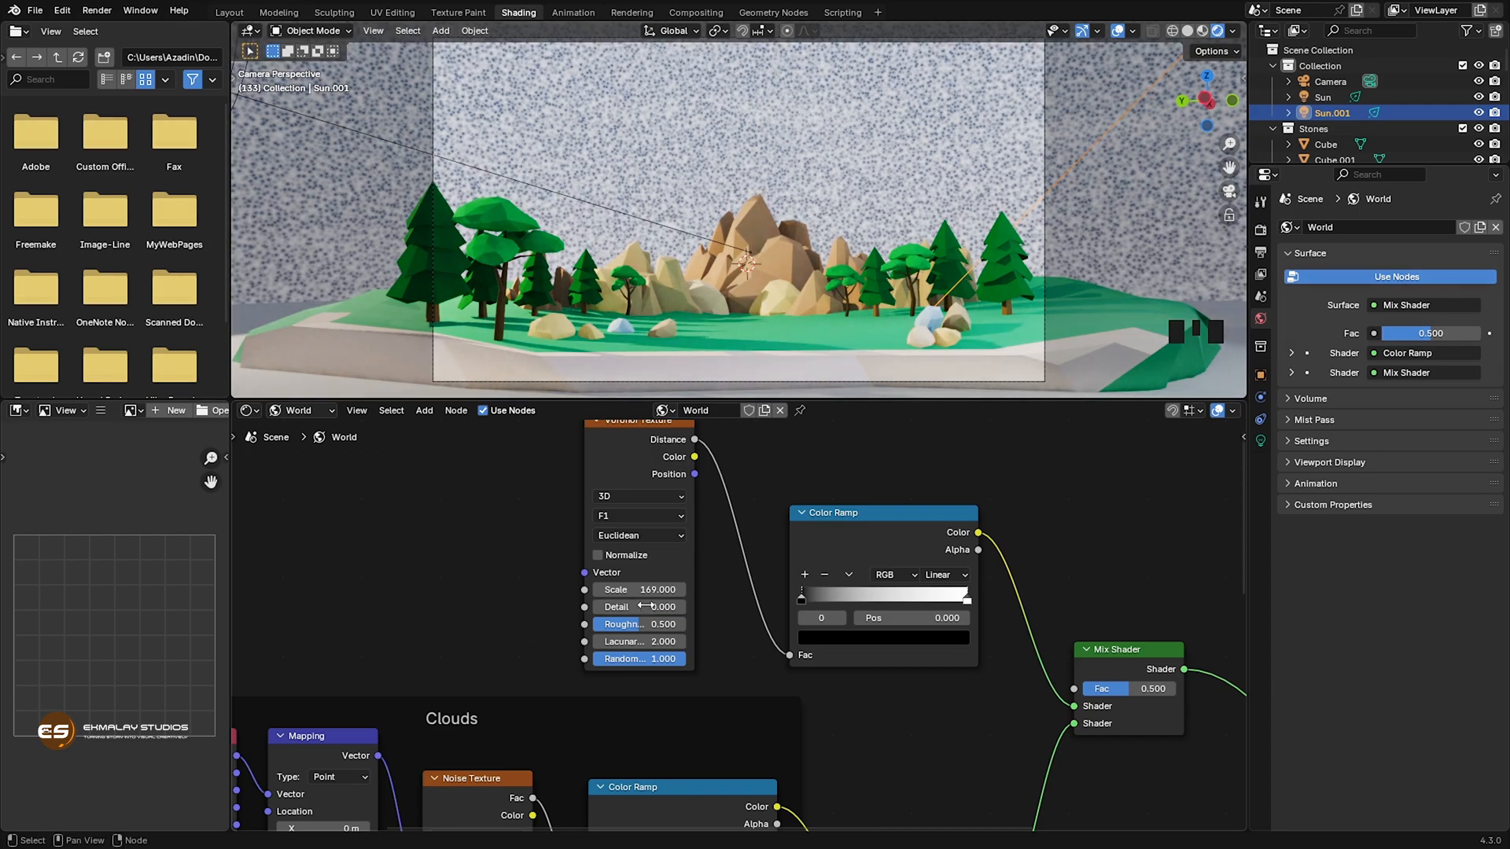
Reverse the Voronoi Color Ramp's stops, placing the black stop at 0.632 and the white stop closely before it.
left_click(966, 601)
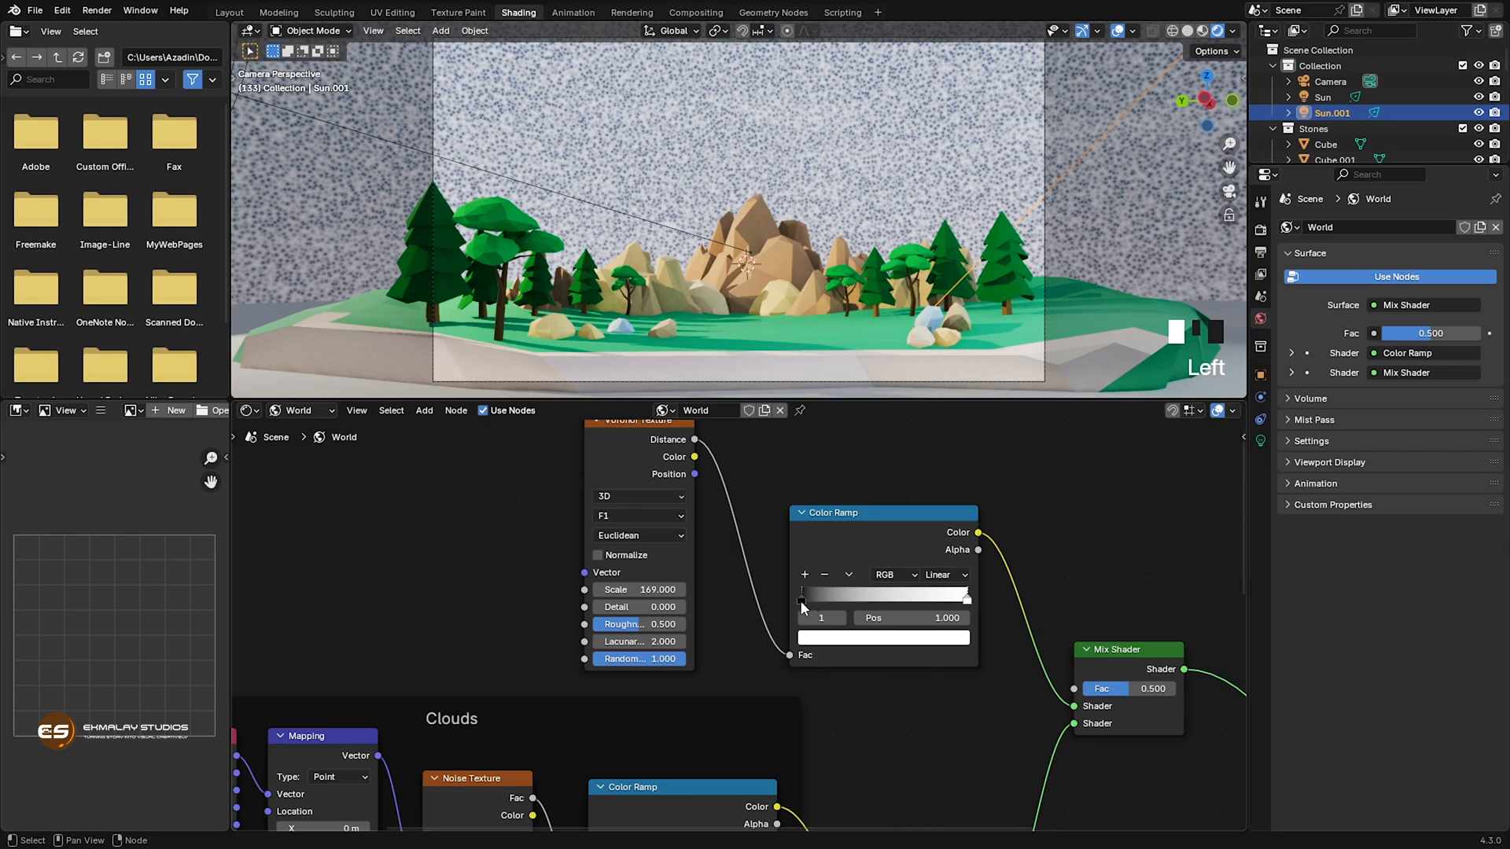
left_click_drag(800, 601, 900, 598)
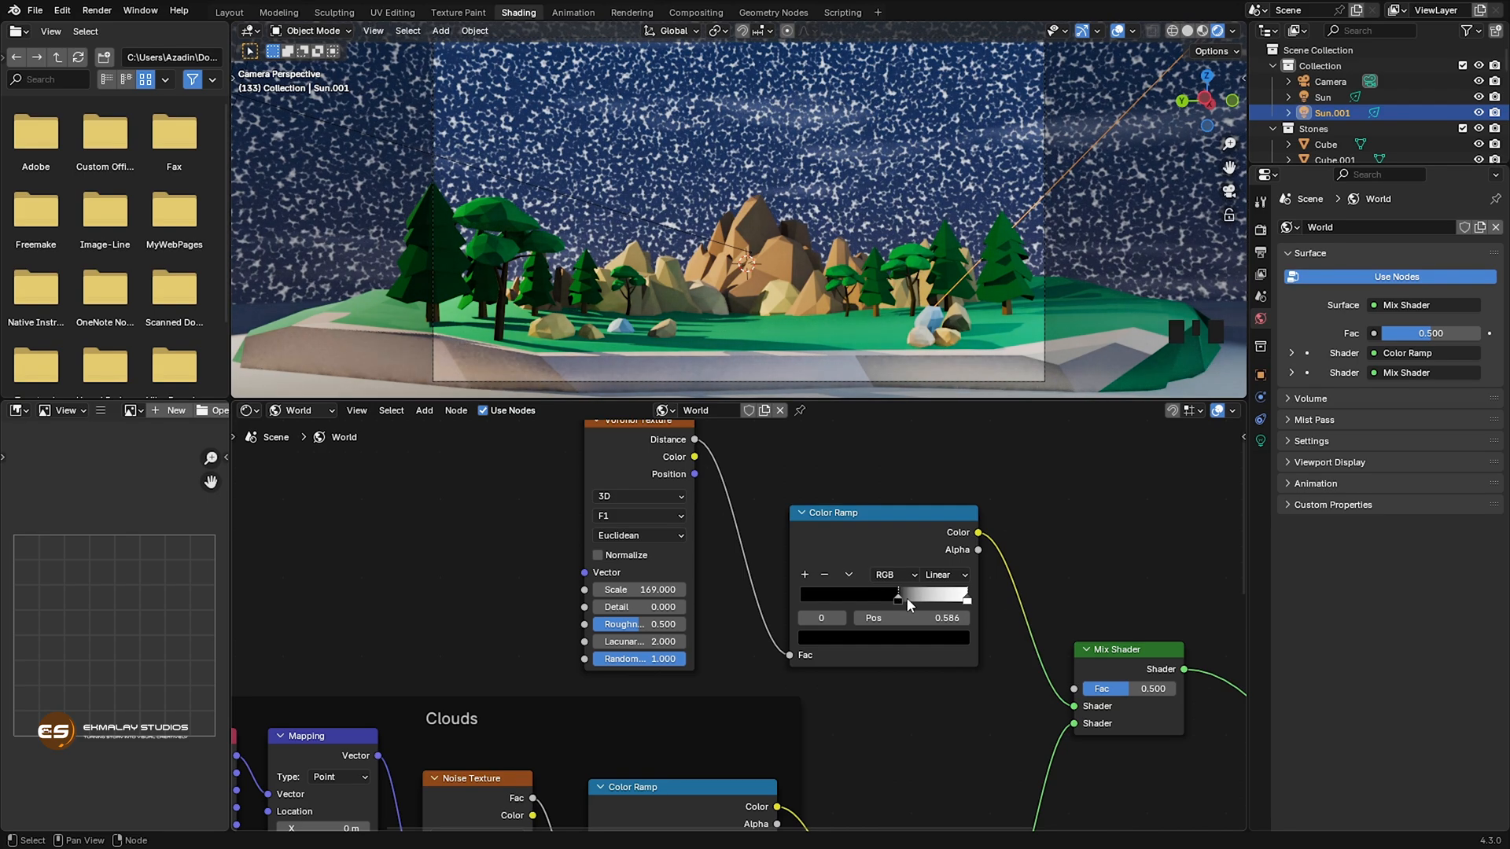
left_click(967, 601)
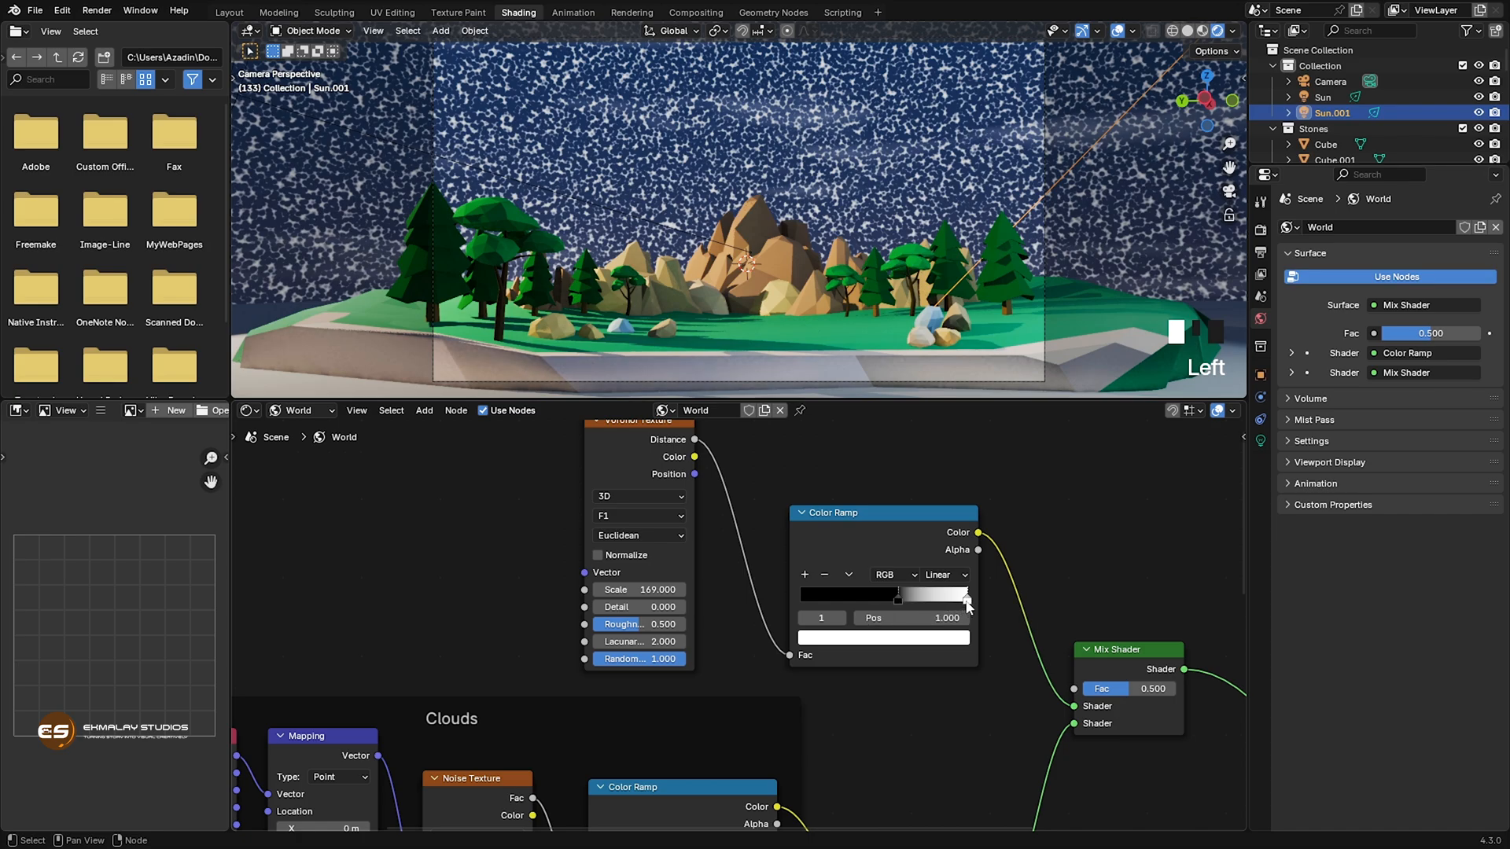
left_click(947, 638)
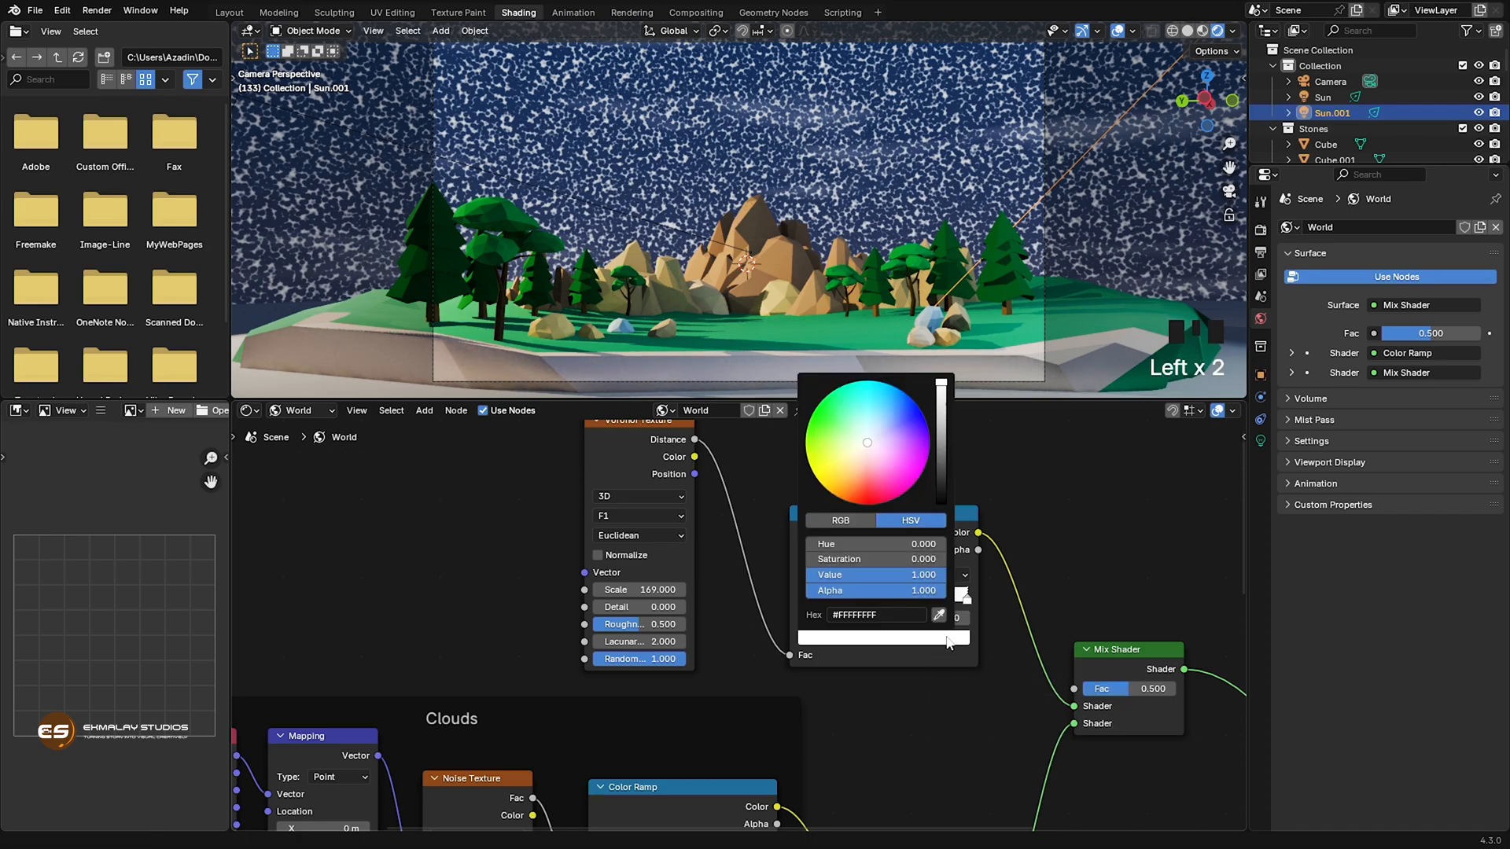
left_click(969, 601)
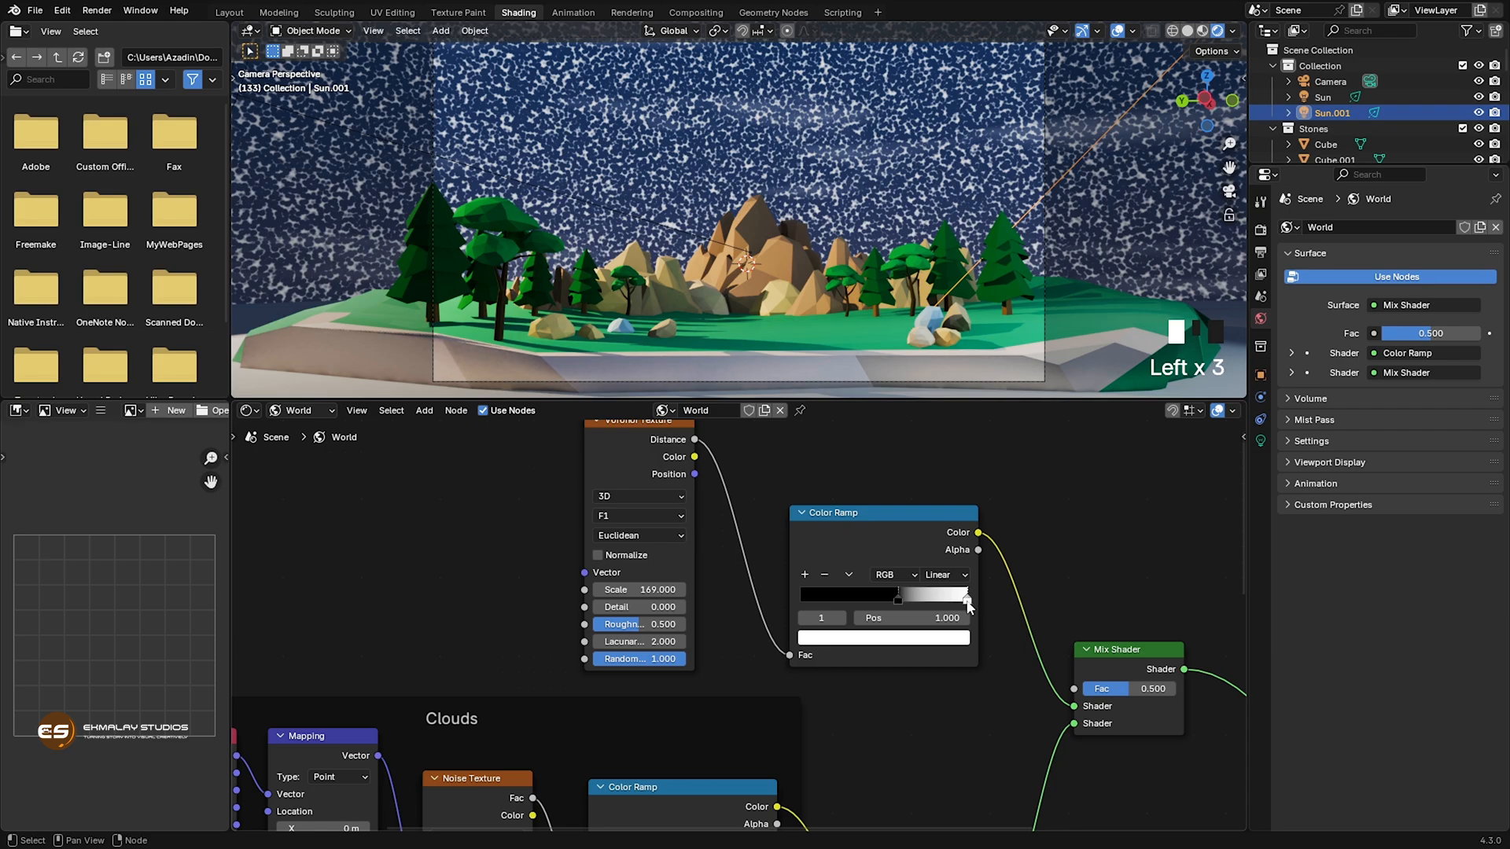
left_click_drag(967, 601, 905, 599)
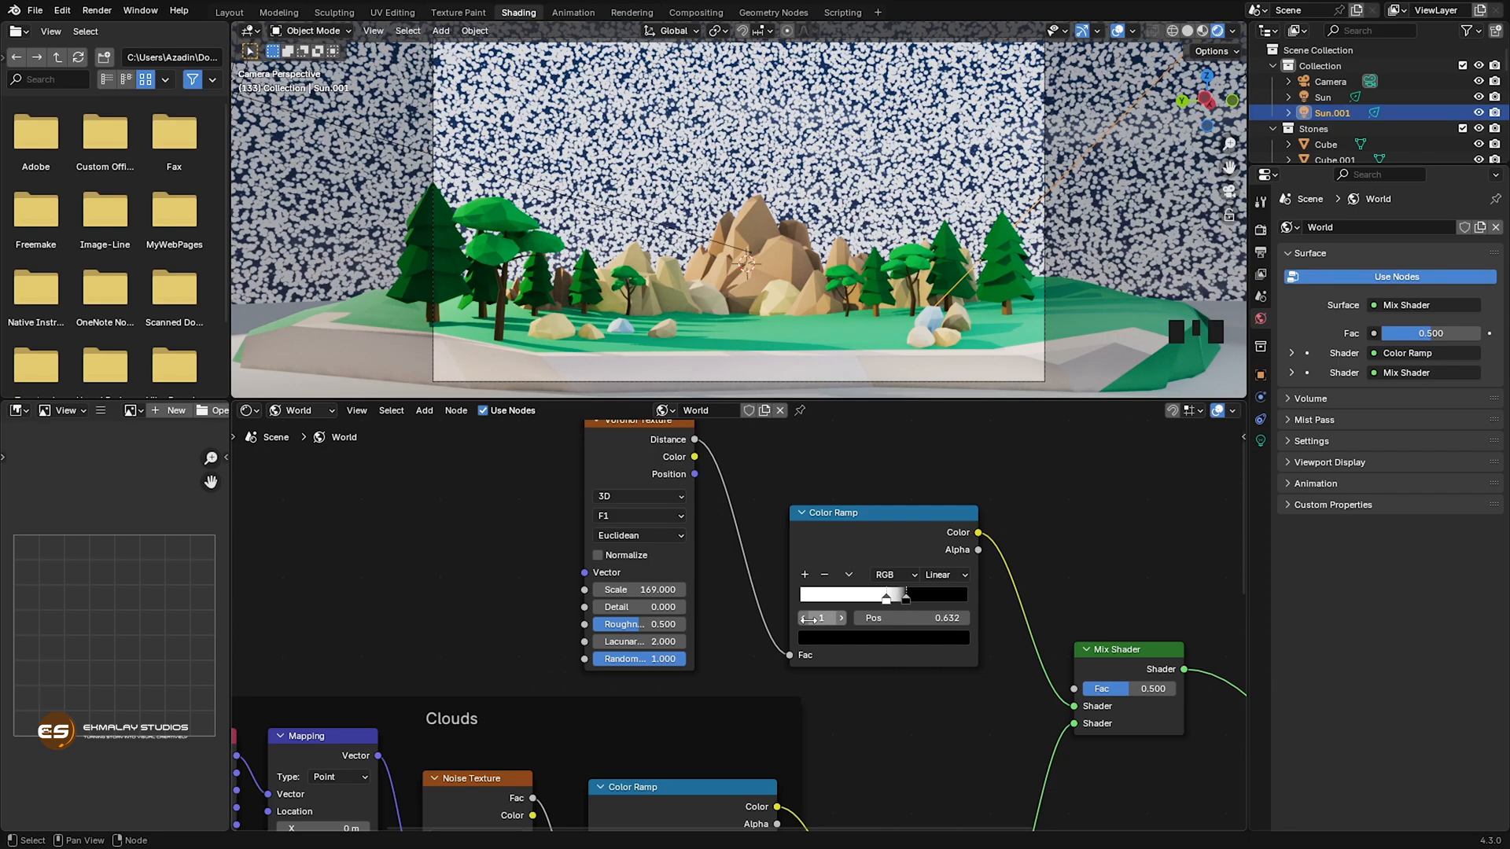
Set the Voronoi Texture's Detail to 15 and its Scale to 173.3.
left_click_drag(651, 607, 958, 607)
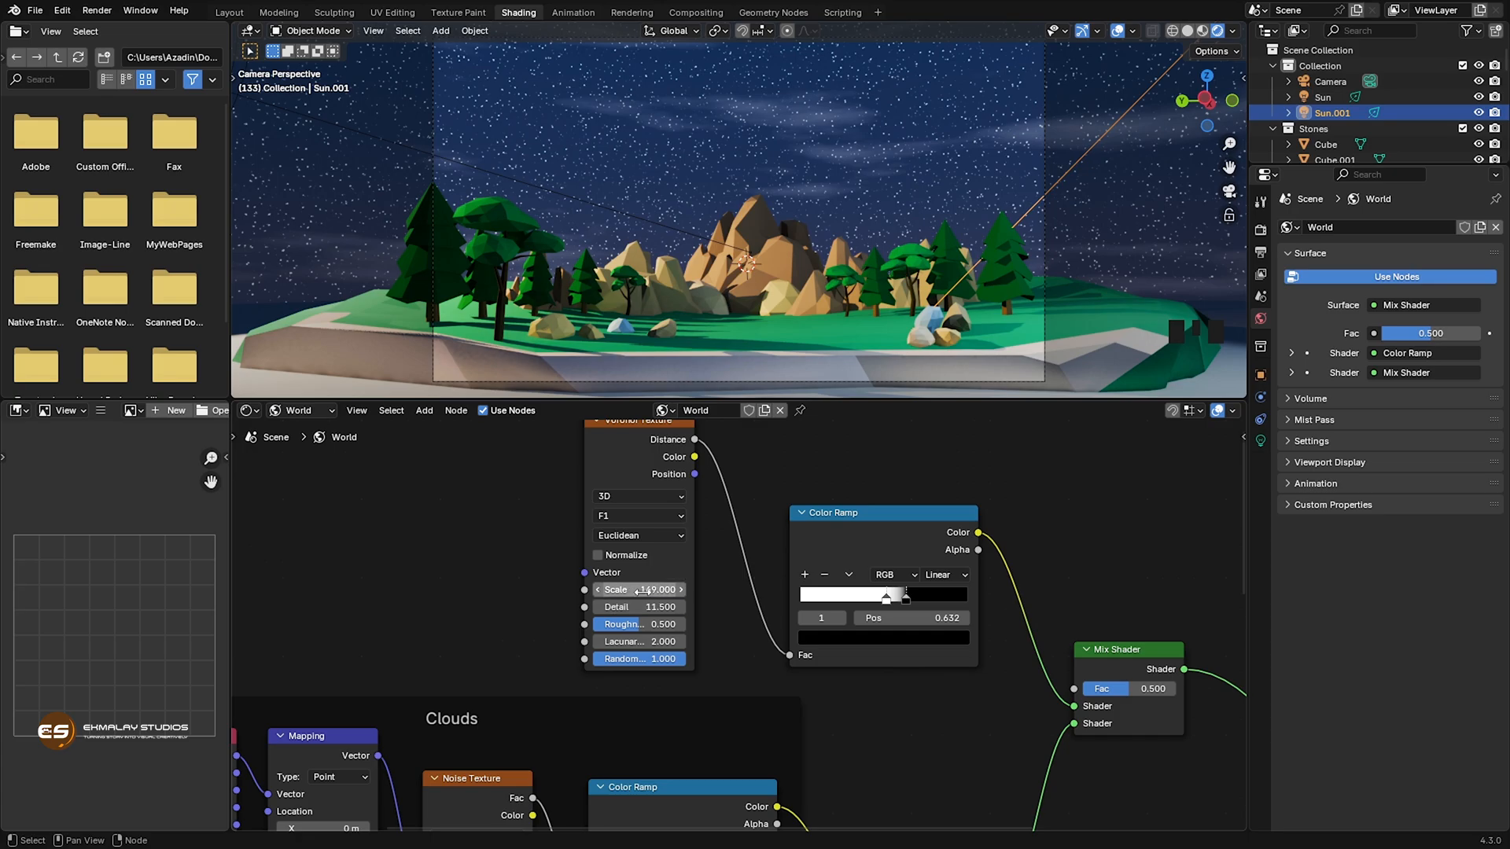
mouse_move(652, 608)
left_mouse_down()
mouse_move(670, 607)
mouse_move(629, 590)
left_mouse_up()
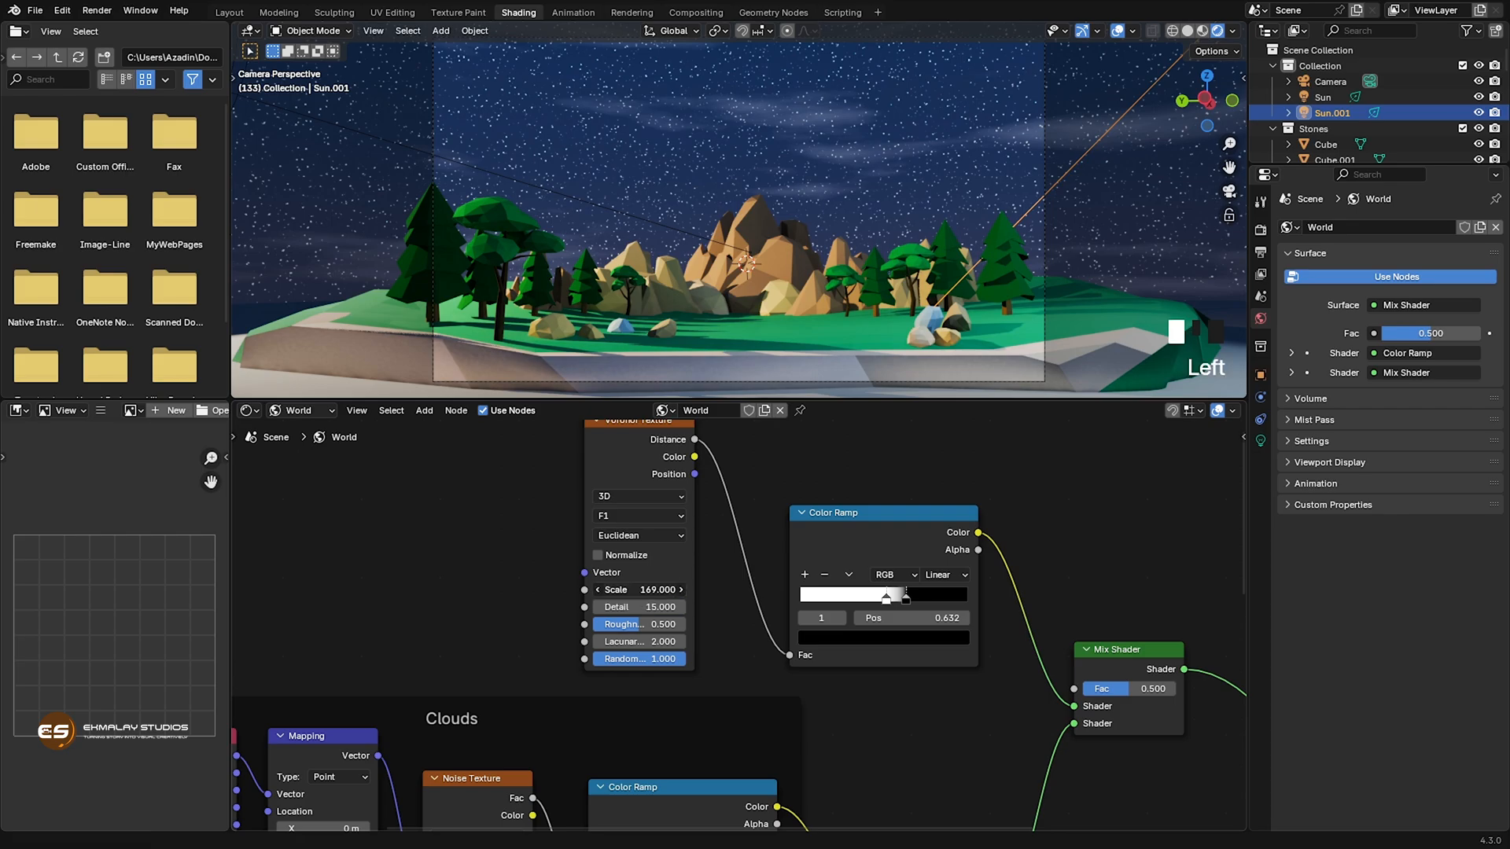
left_click_drag(639, 590, 719, 526)
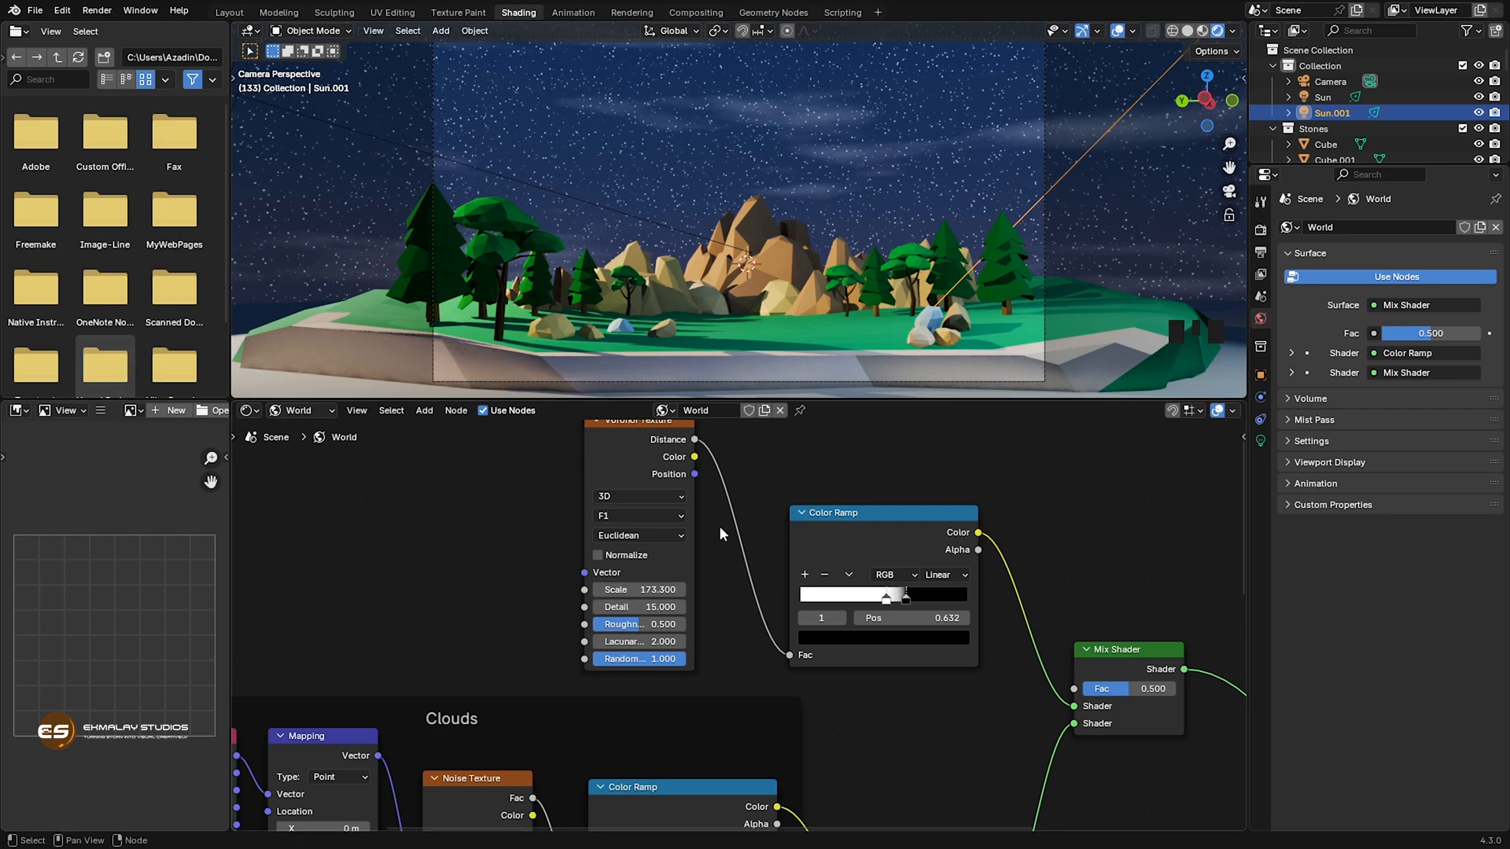
Thin out the stars by lowering both Voronoi Color Ramp stops, with the black stop at 0.468 and the white one before it.
left_click_drag(904, 602, 890, 599)
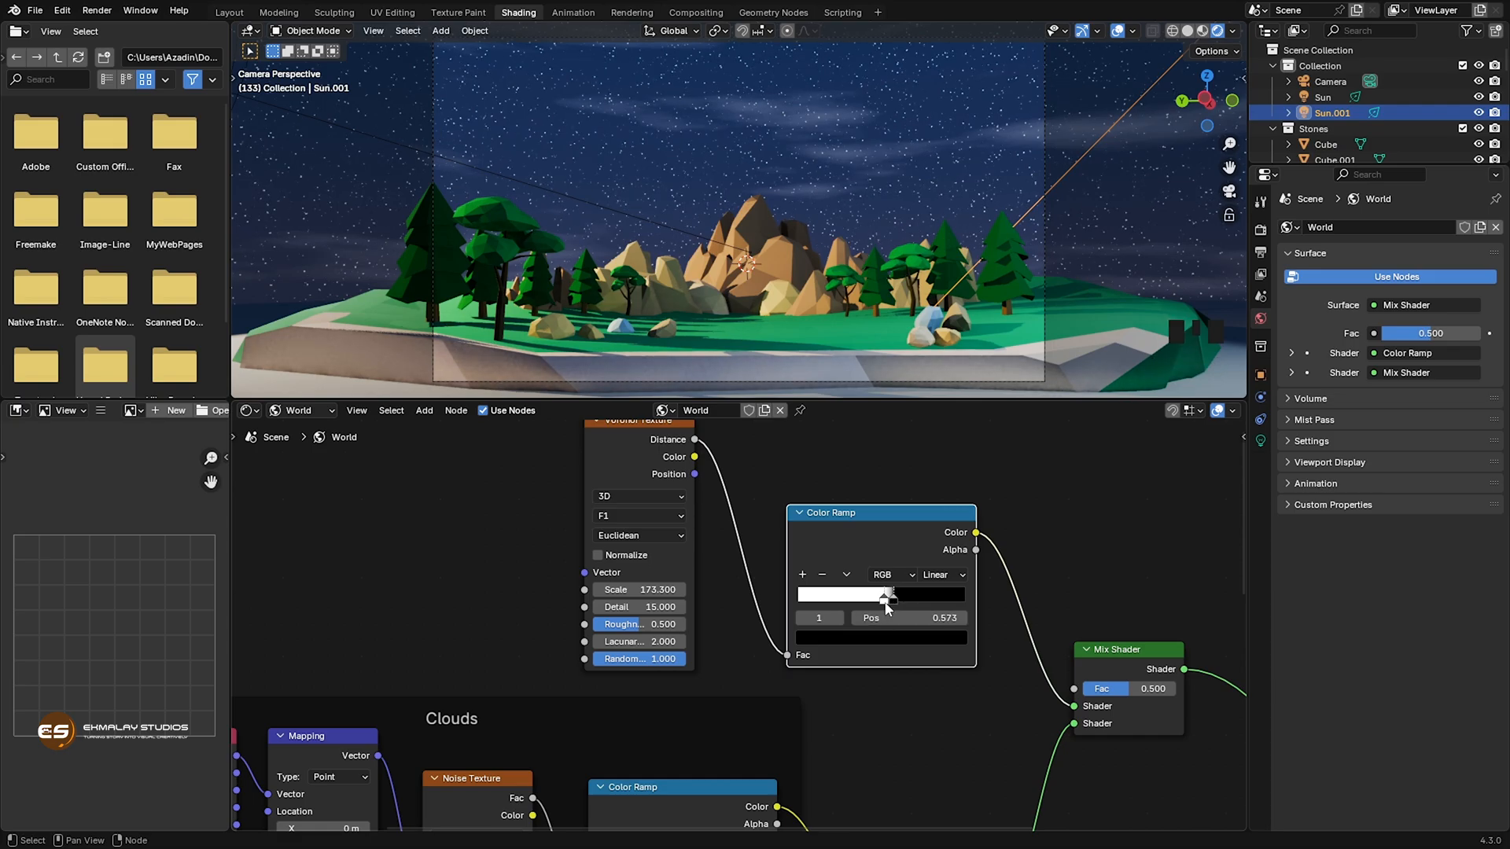
left_click(885, 600)
mouse_move(883, 603)
left_mouse_down()
mouse_move(840, 603)
mouse_move(877, 602)
left_mouse_up()
left_click(894, 604)
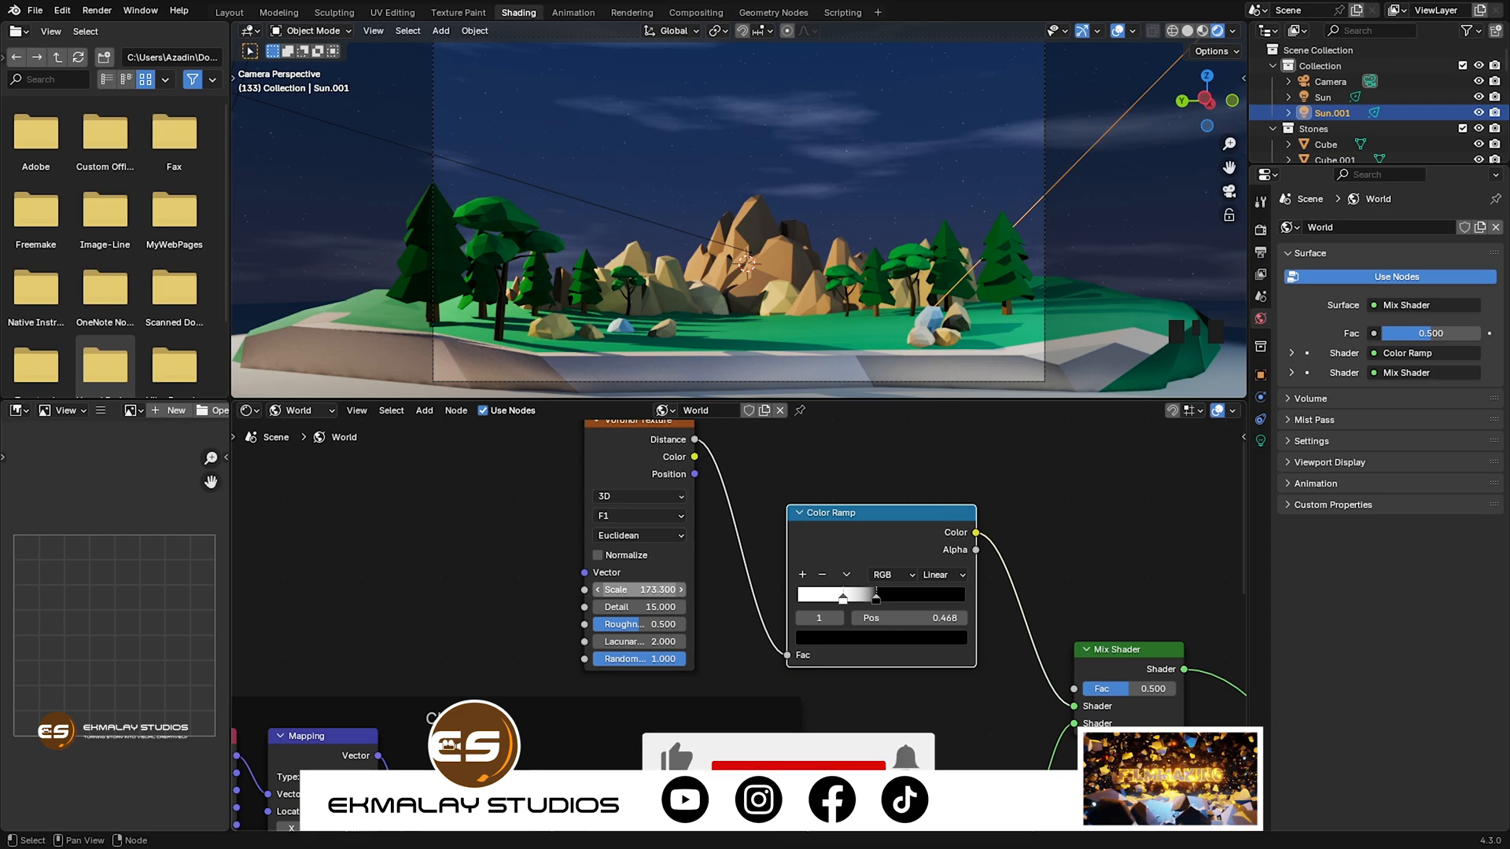
Enlarge the 3D viewport and set the Voronoi Texture's Scale to 111.2 and Detail to 5.8.
mouse_move(670, 597)
left_mouse_down()
mouse_move(572, 597)
mouse_move(678, 606)
mouse_move(669, 589)
mouse_move(598, 590)
mouse_move(686, 589)
left_mouse_up()
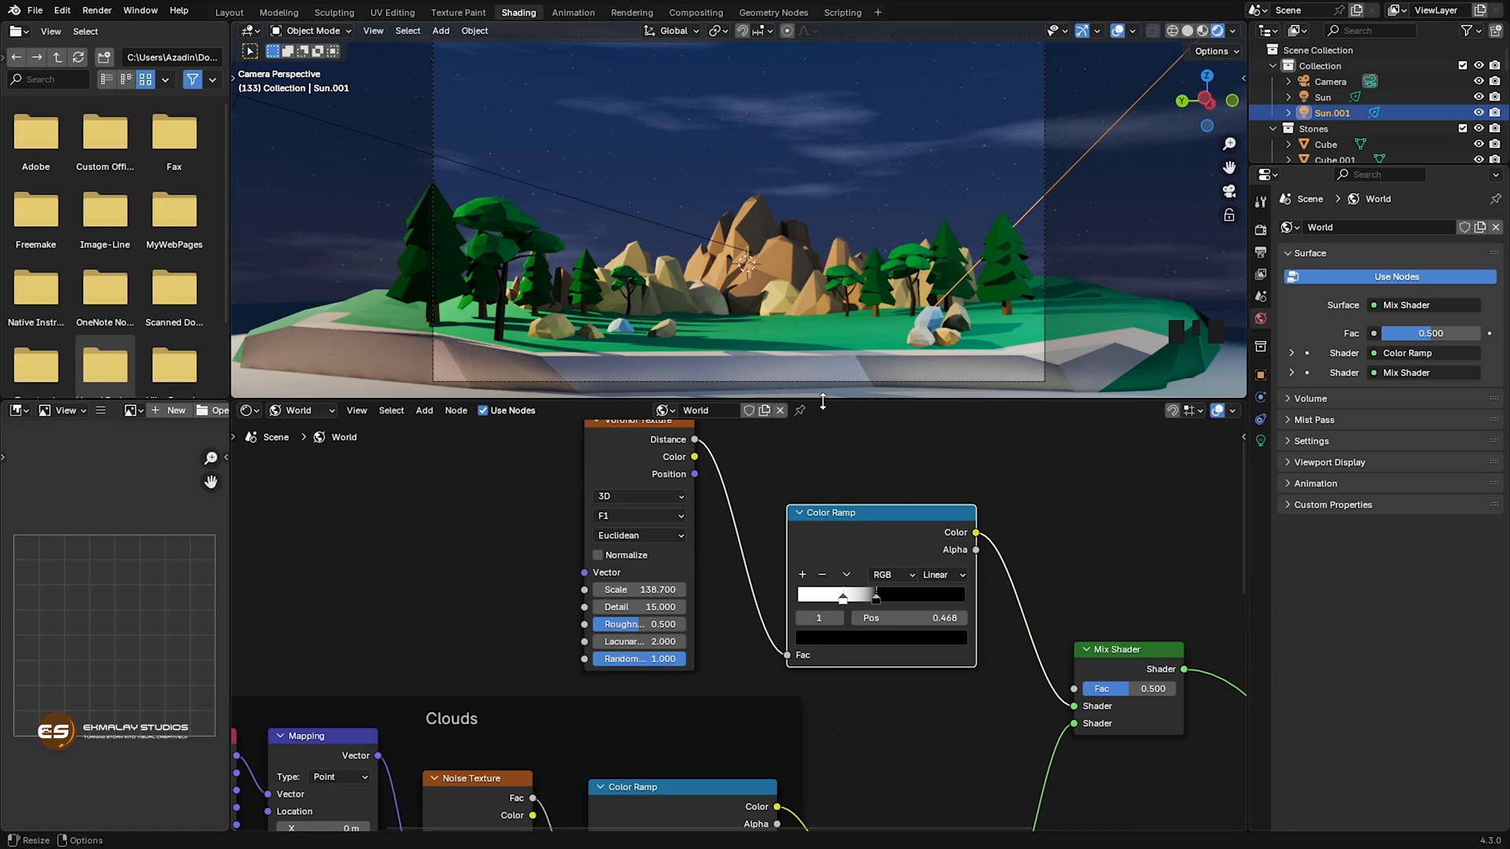
left_click_drag(822, 402, 823, 479)
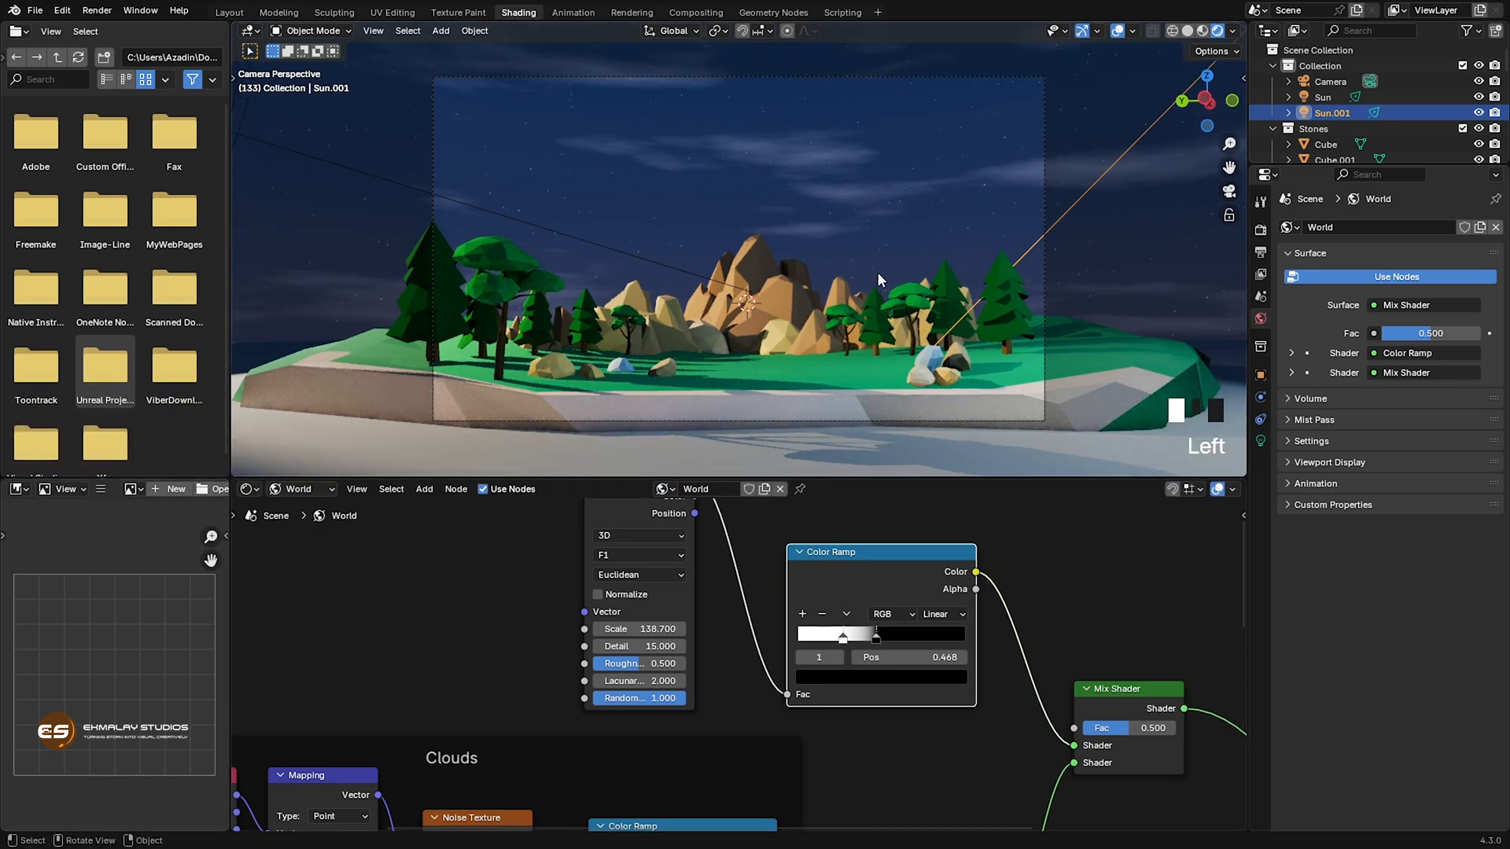
left_click_drag(661, 646, 659, 646)
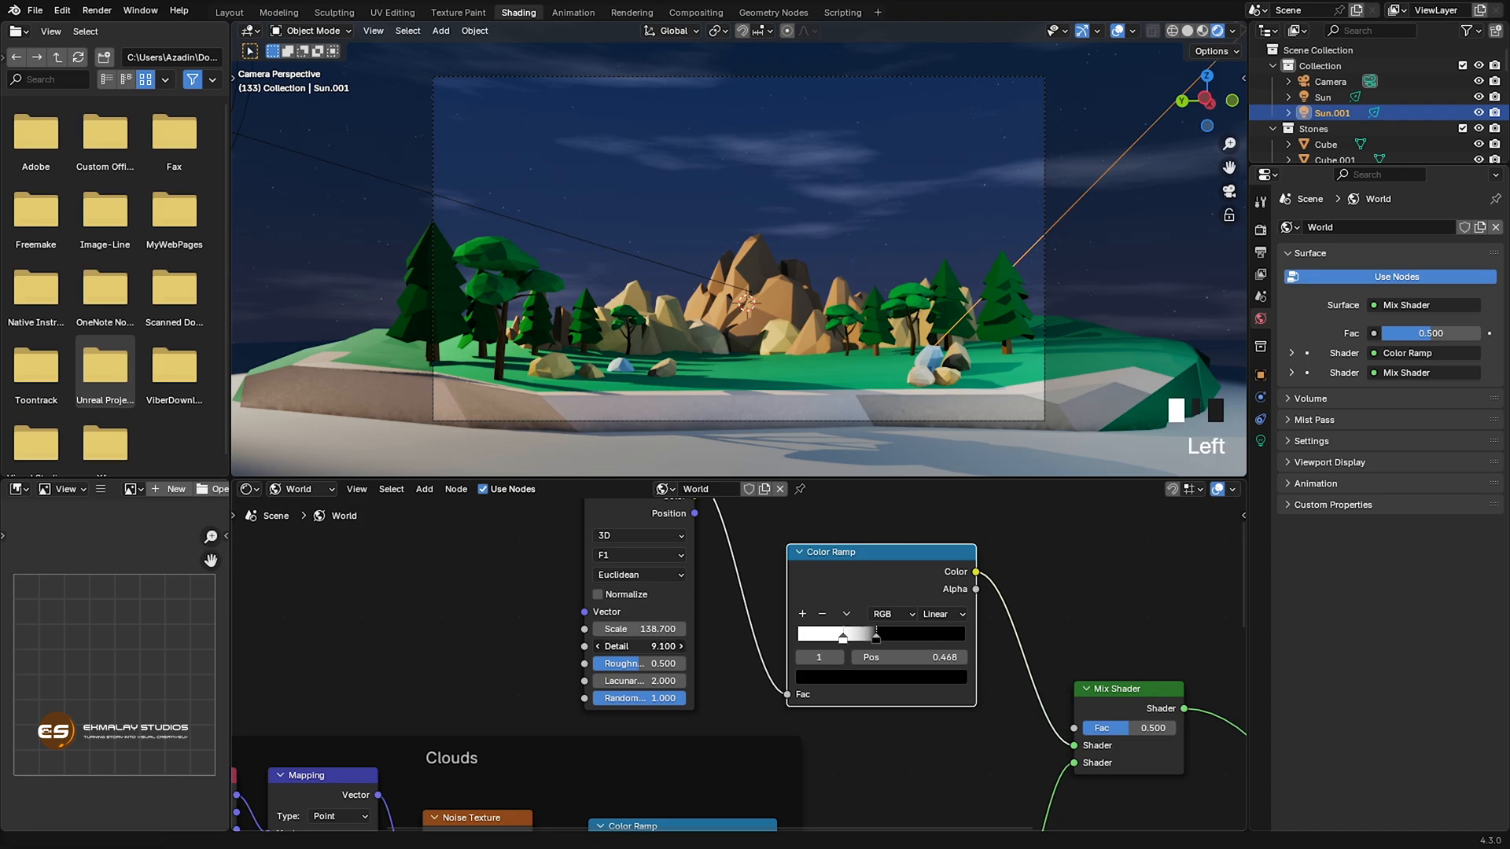
left_click_drag(659, 646, 657, 629)
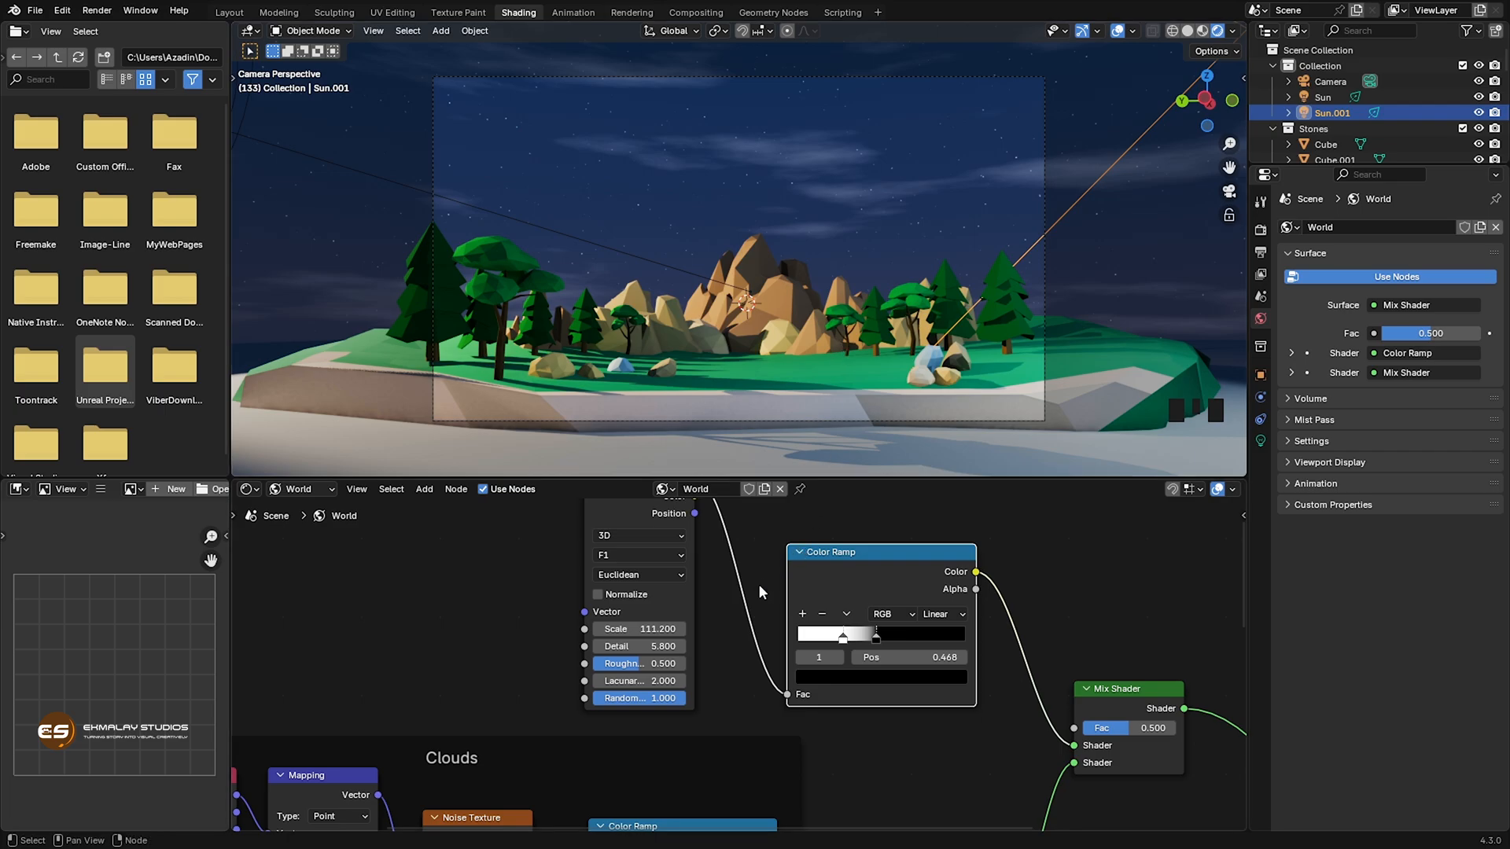
Change the first, light blue stop of the Color Ramp in the Sky frame to a deep, dark blue.
middle_click_drag(753, 595, 765, 551)
scroll(775, 613, "down", 4)
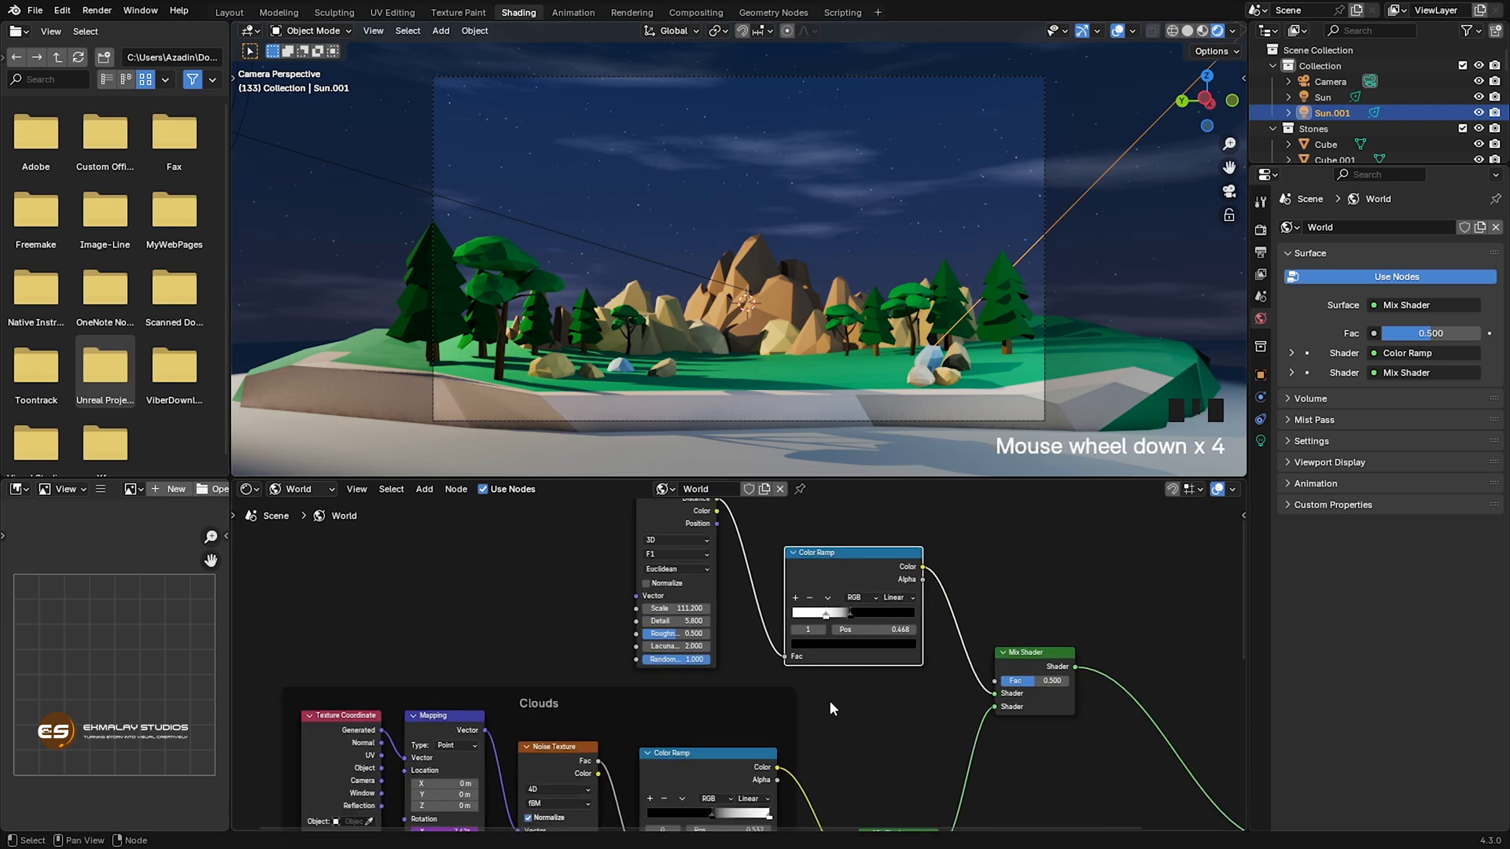
middle_click_drag(865, 715, 862, 602)
scroll(866, 678, "down", 2)
middle_click_drag(838, 689, 841, 584)
scroll(866, 748, "up", 2)
middle_click_drag(866, 748, 910, 590)
scroll(824, 709, "up", 1)
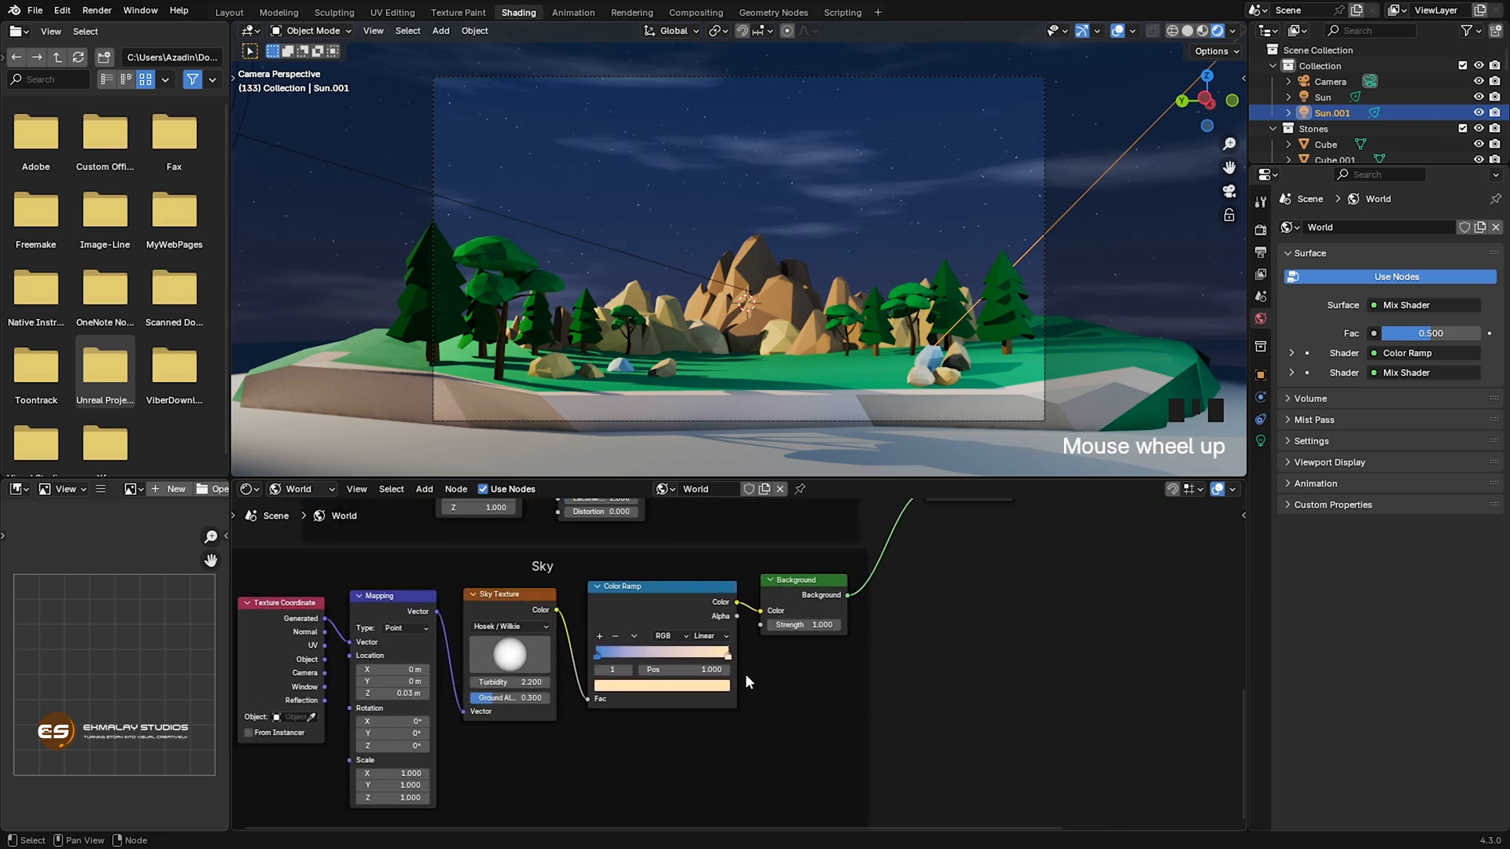
left_click(728, 659)
left_click(728, 659)
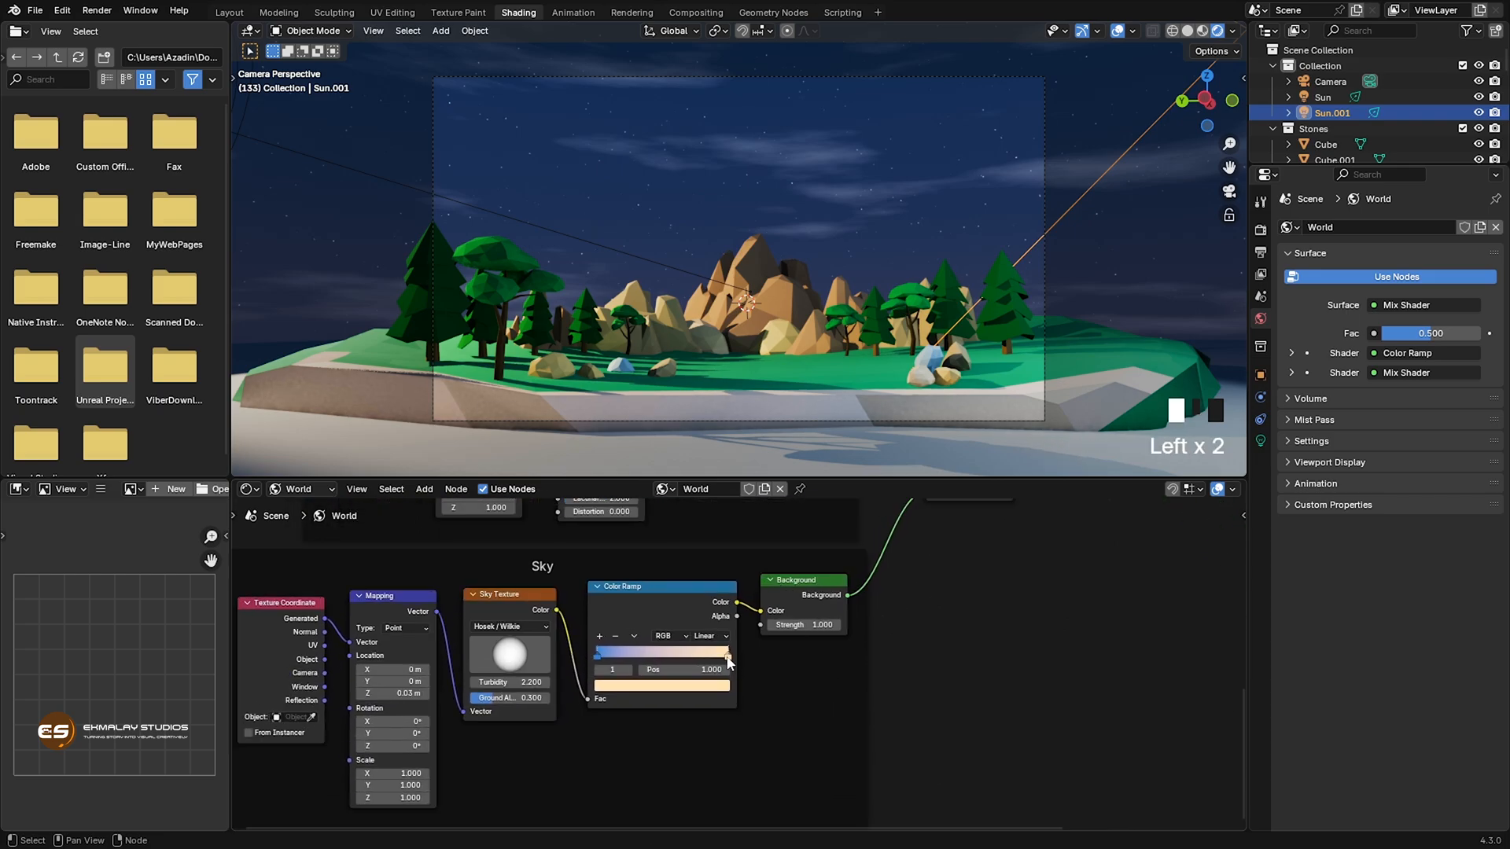
left_click(598, 657)
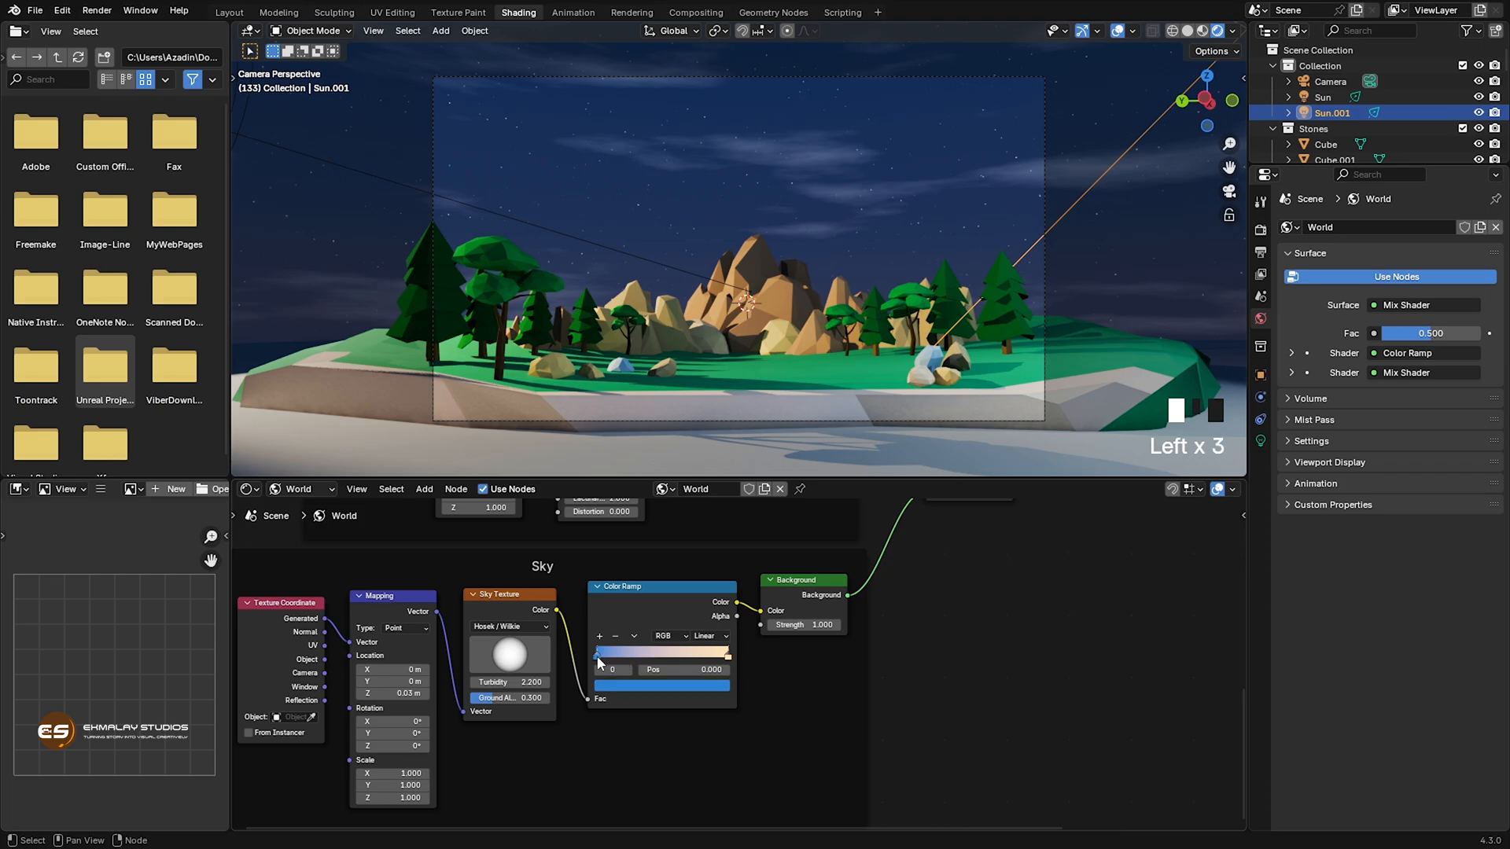
left_click(654, 686)
left_click(708, 527)
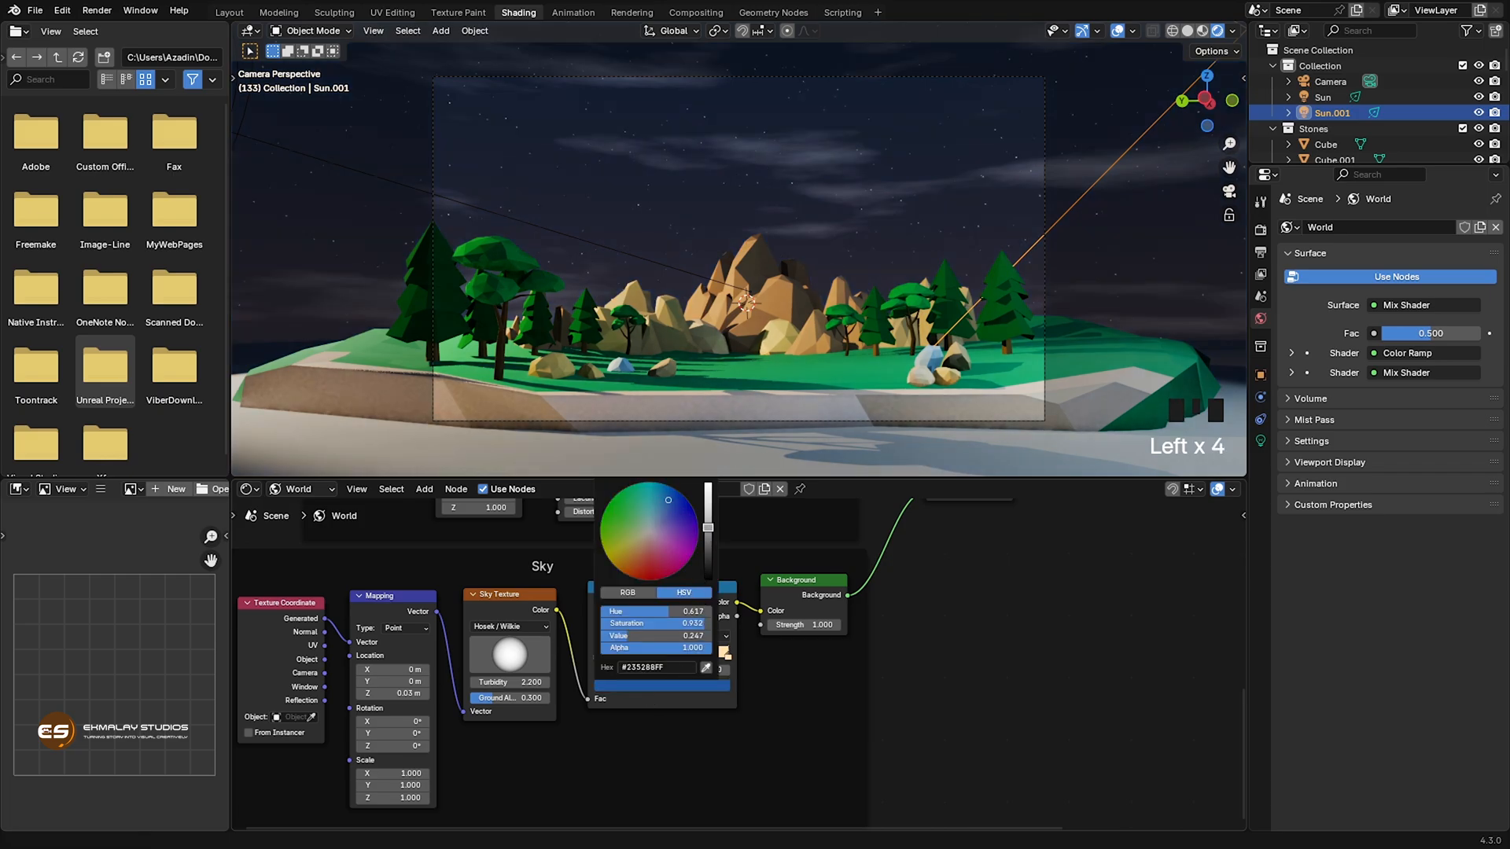
left_click_drag(686, 516, 684, 497)
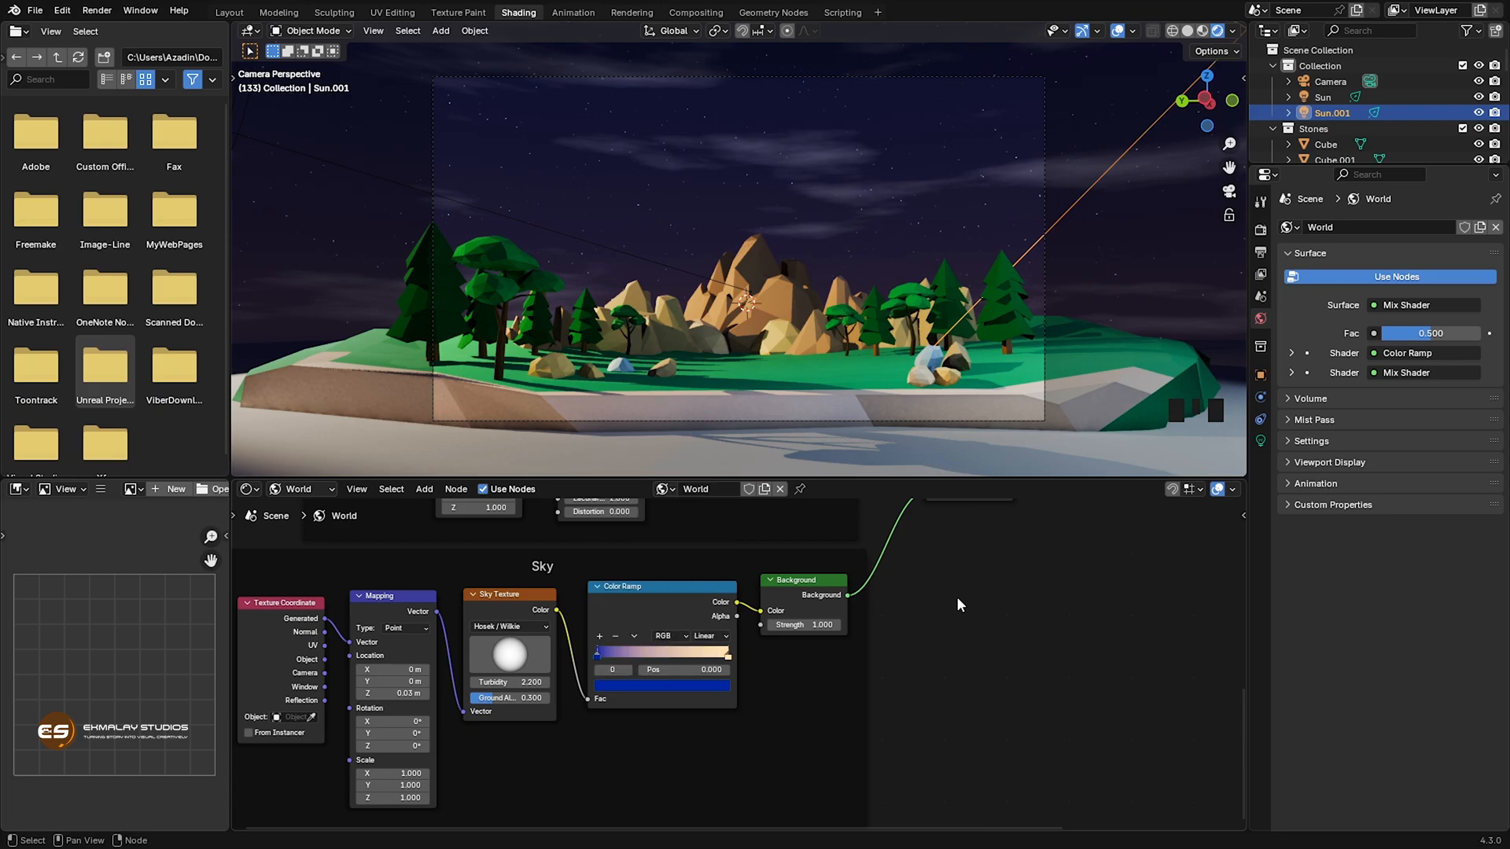
left_click(912, 626)
Select the Sun spot light and set its light color to saturated blue, #0074FF.
left_click(608, 250)
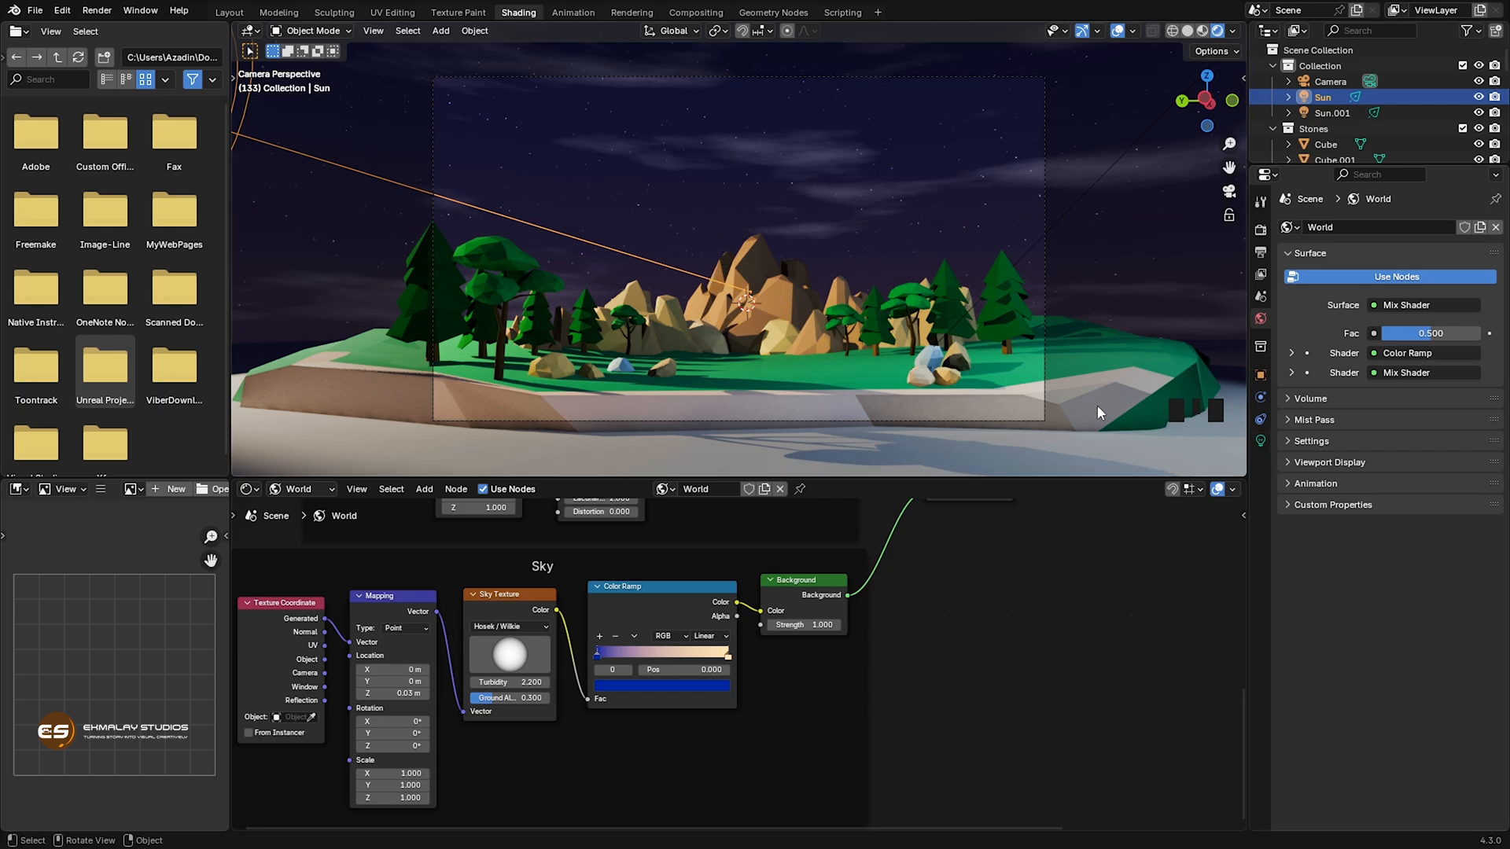
left_click(1260, 441)
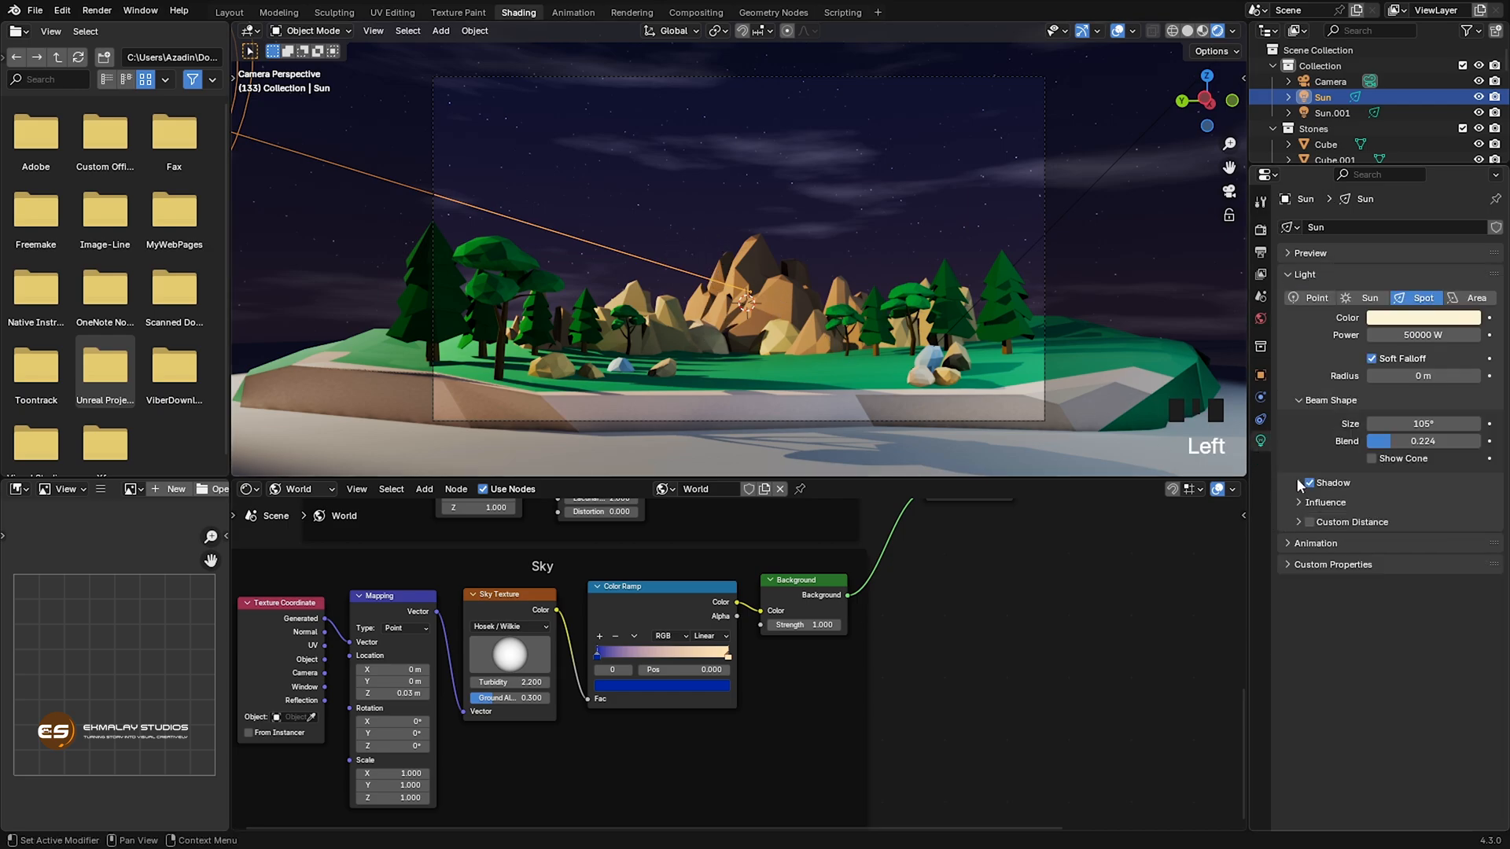
left_click(1403, 322)
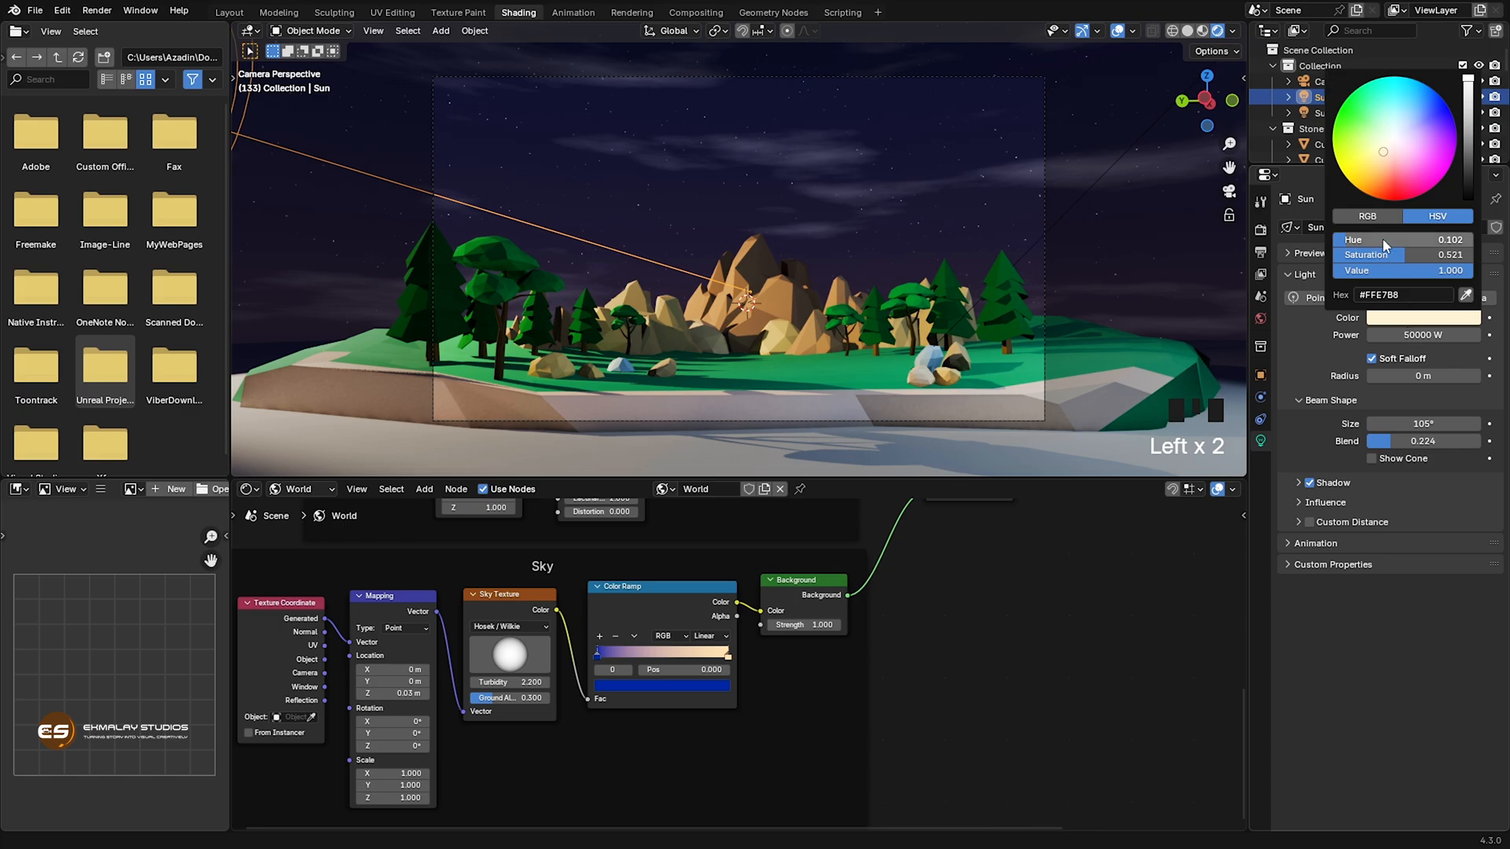
left_click(1423, 98)
left_click_drag(1425, 98, 1427, 85)
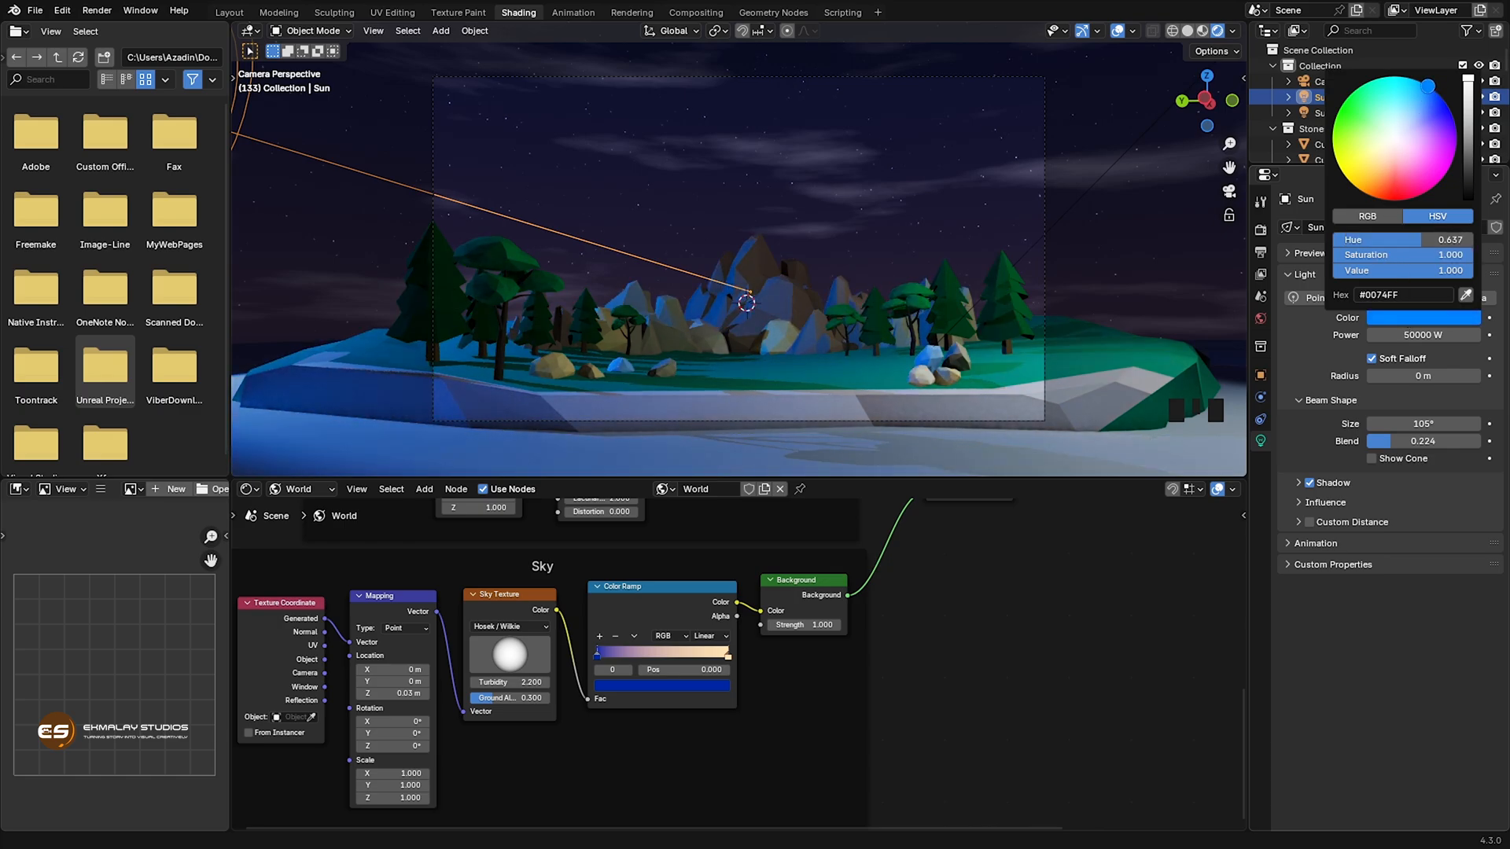
Select the Sun.001 spot light and change its light color to a fully saturated blue.
left_click(1026, 254)
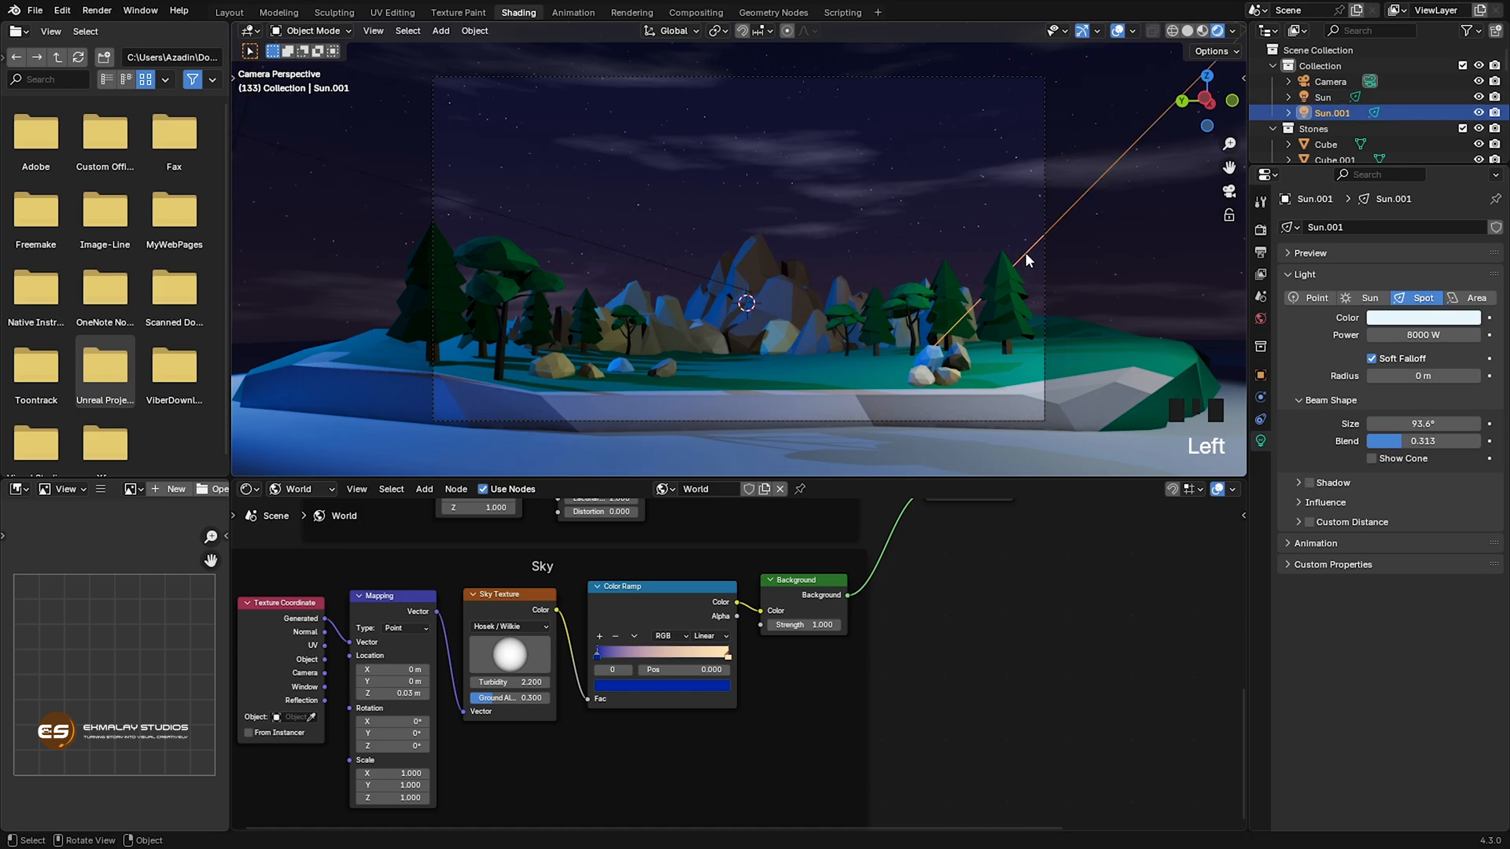
left_click(1424, 317)
left_click_drag(1406, 114, 1421, 81)
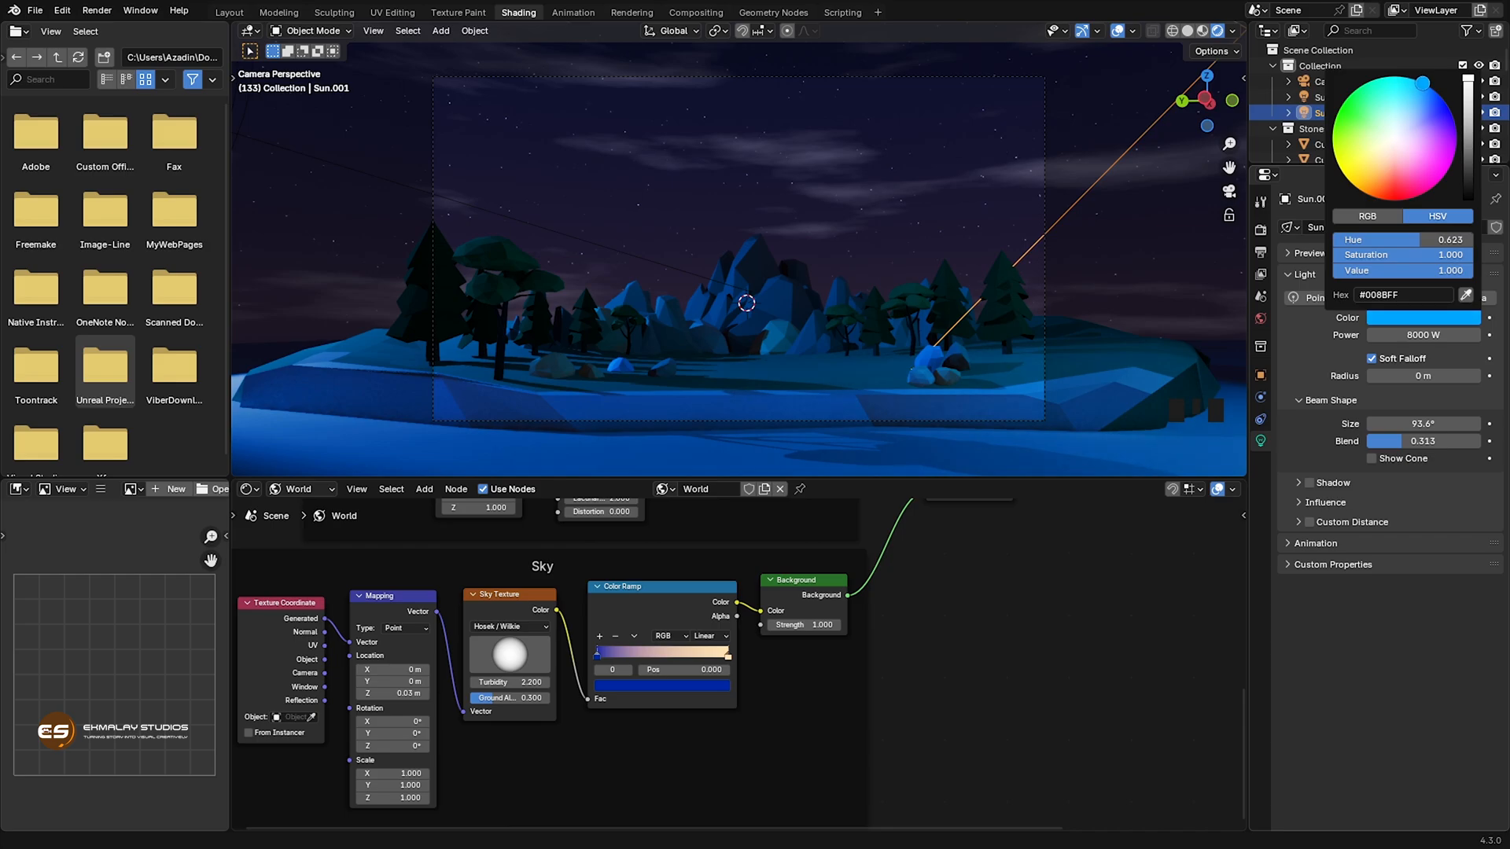
left_click_drag(1425, 84, 1433, 89)
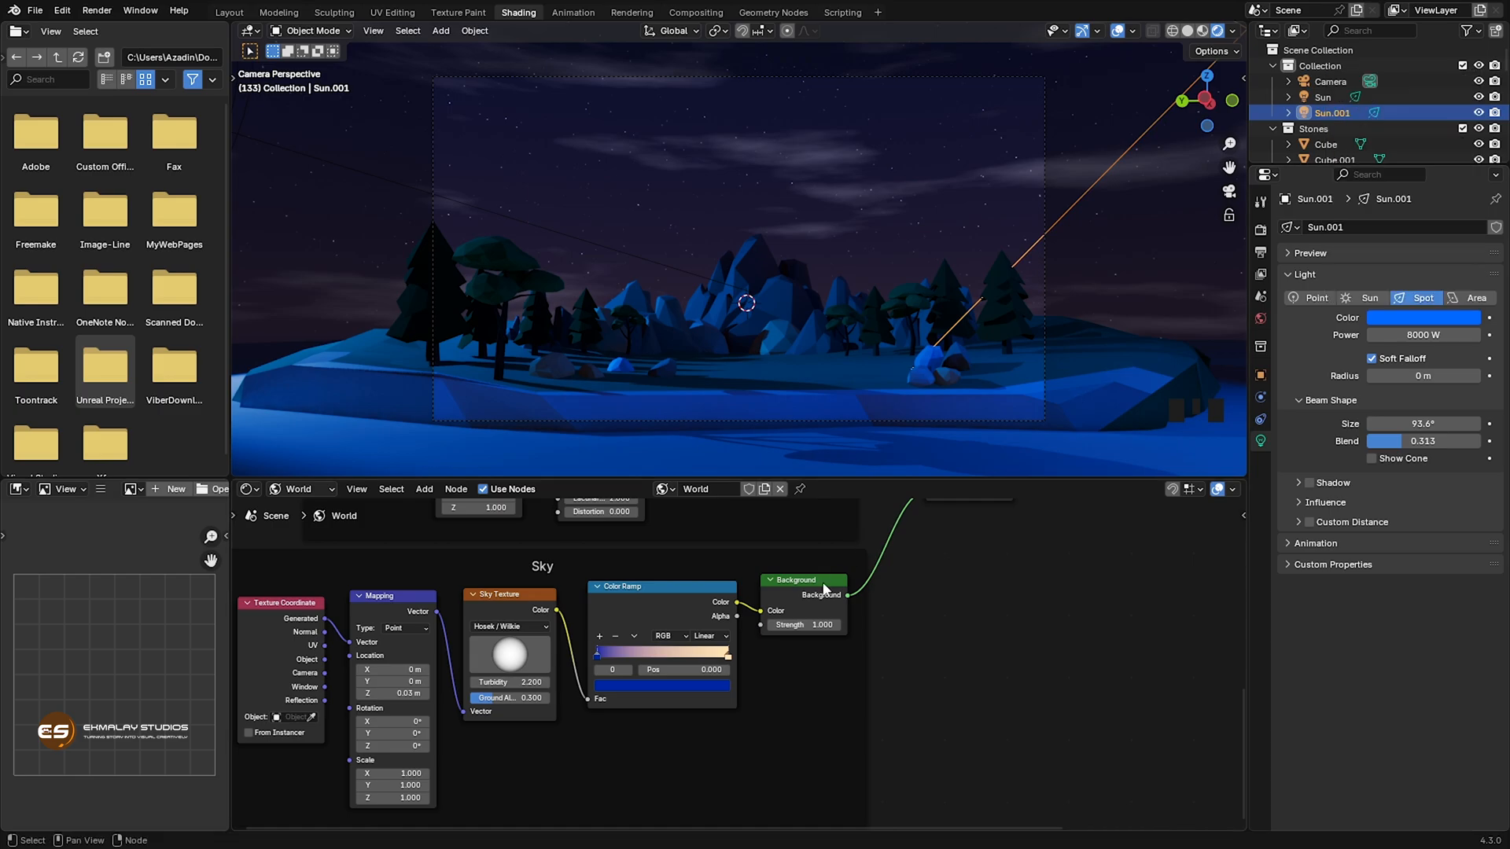
Change the last, cream-colored stop of the Color Ramp in the Sky frame to bright blue, #2B89FF.
left_click(761, 712)
left_click(728, 663)
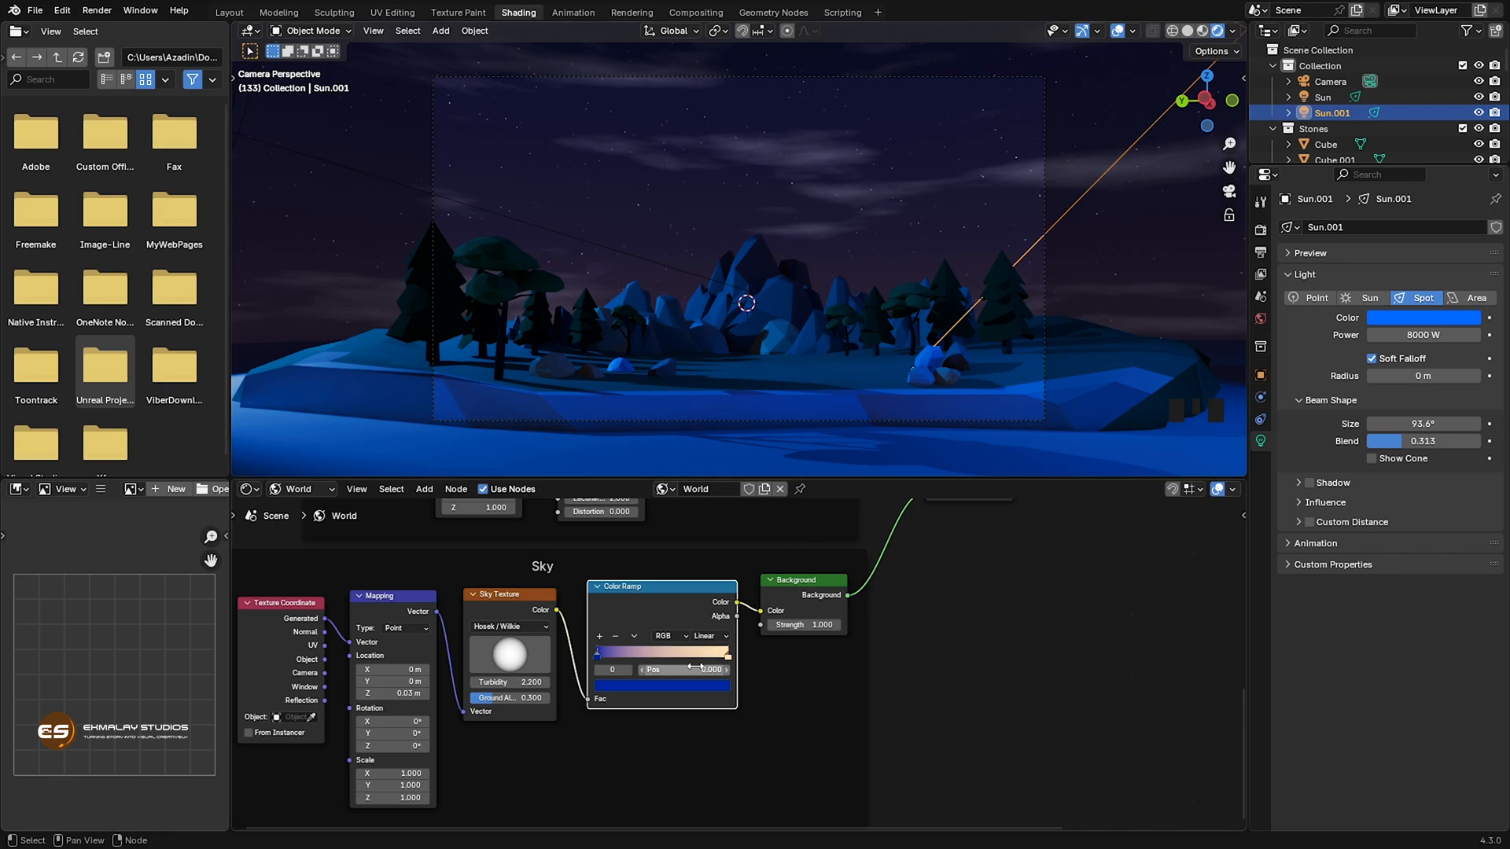
left_click(729, 660)
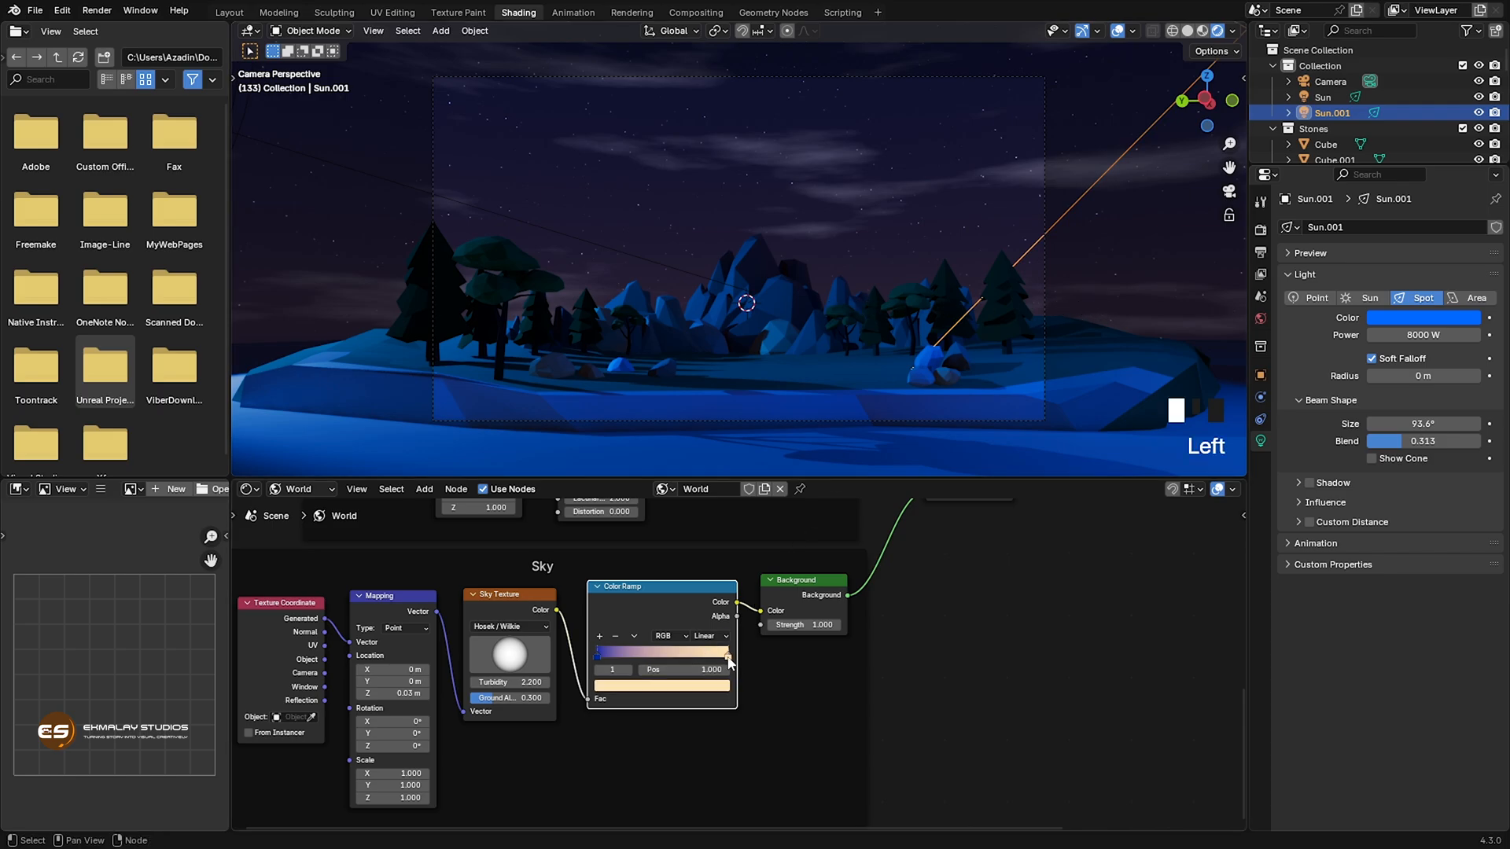
left_click(712, 694)
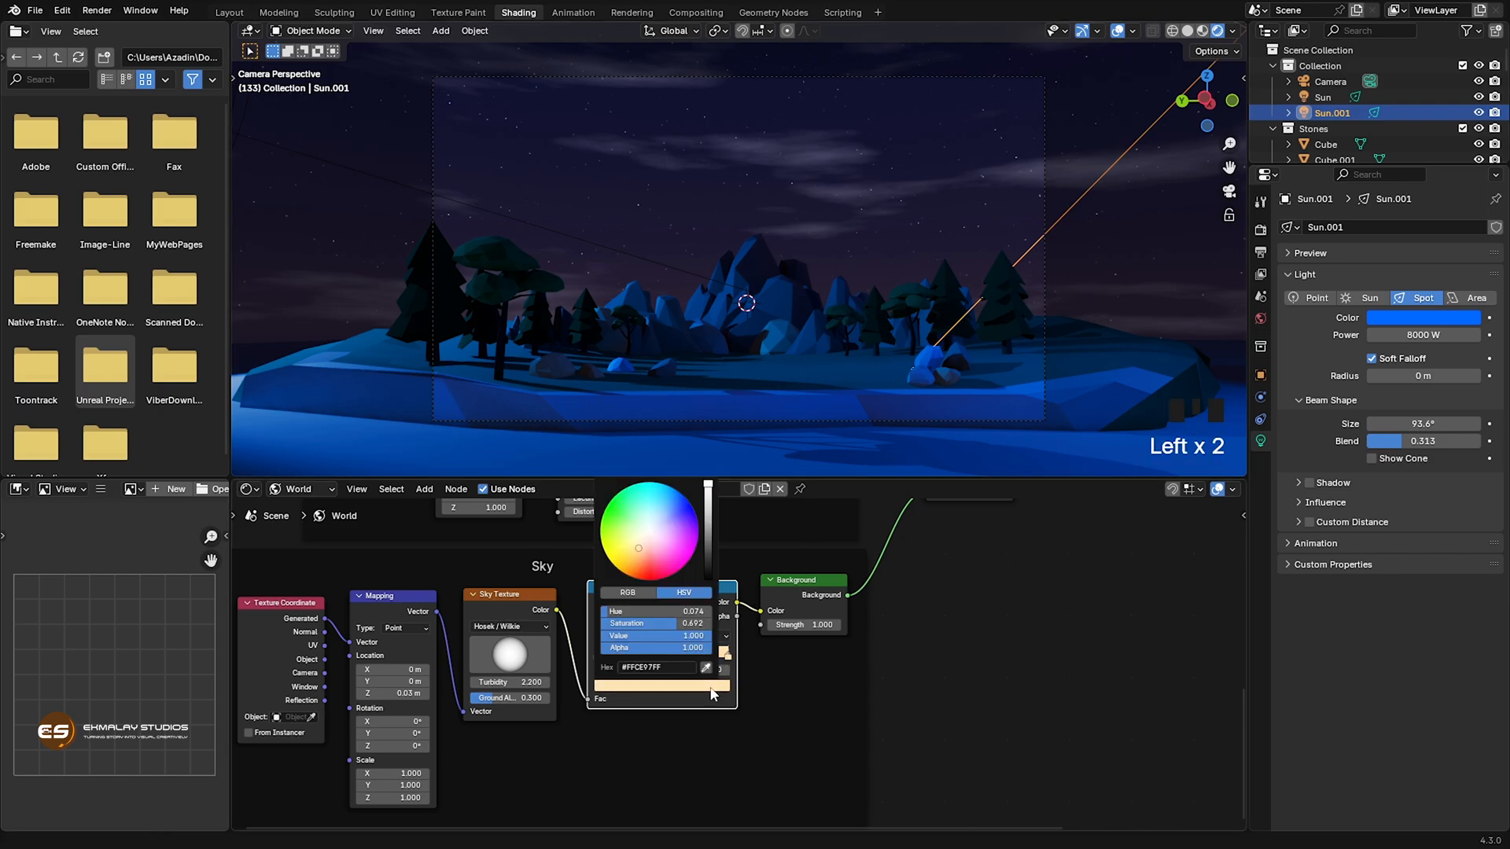
left_click(667, 500)
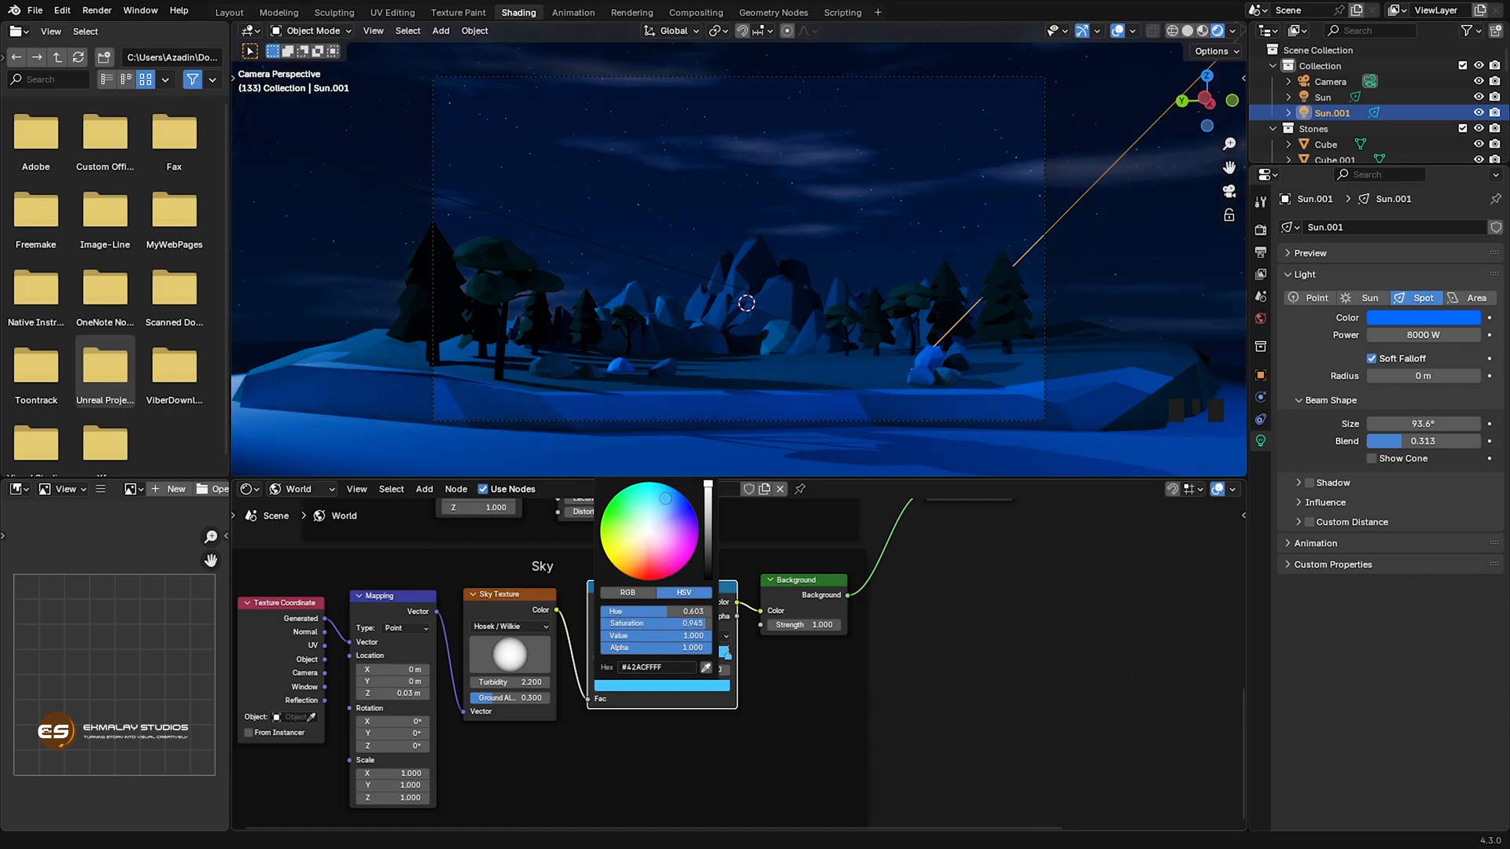
left_click_drag(665, 498, 671, 497)
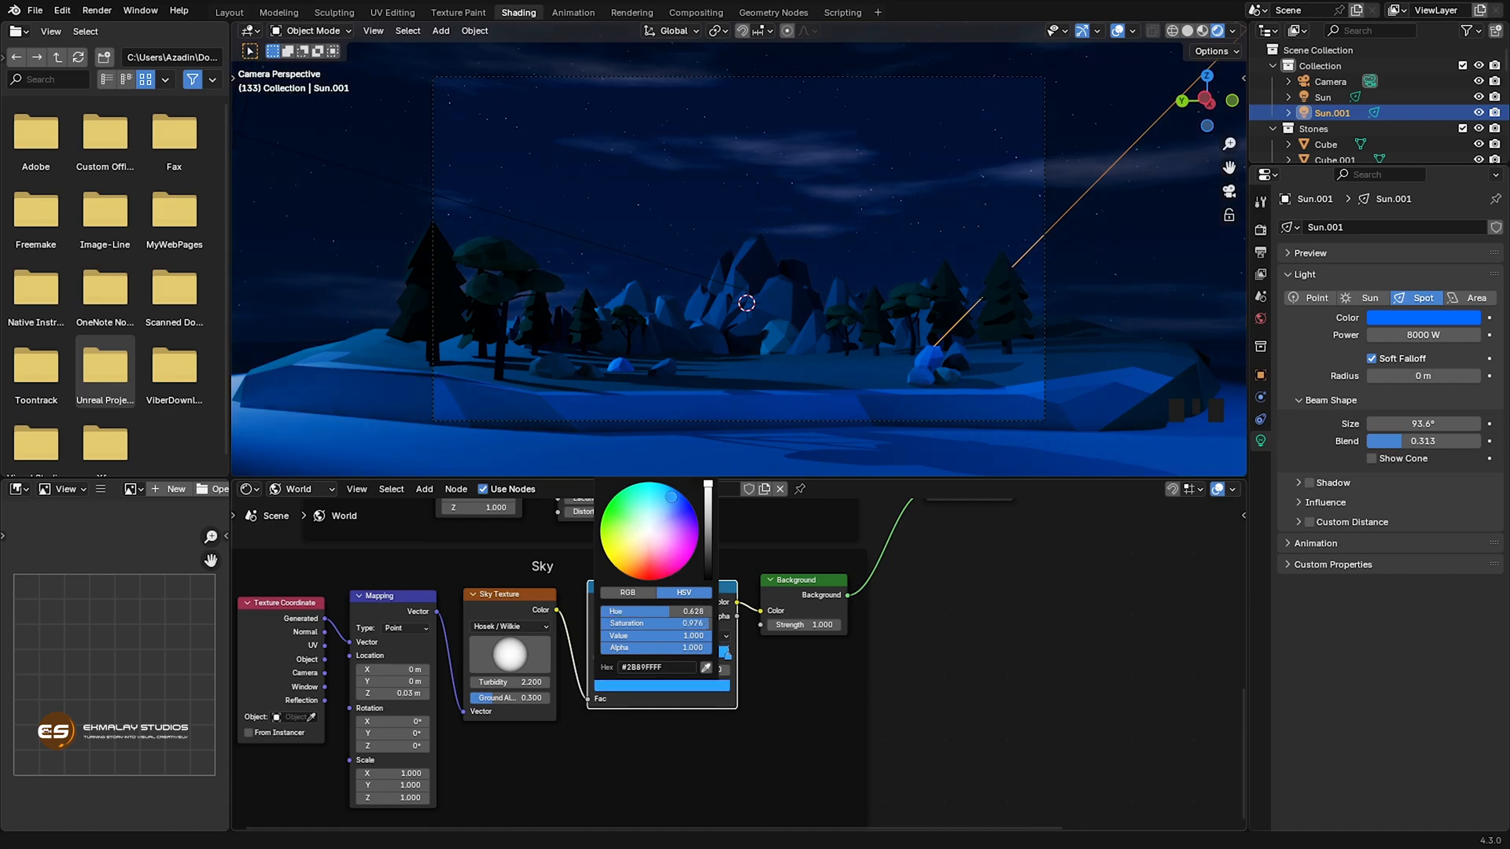
left_click(963, 597)
Join the stars' Voronoi Texture and its Color Ramp in a new frame.
scroll(949, 626, "down", 12)
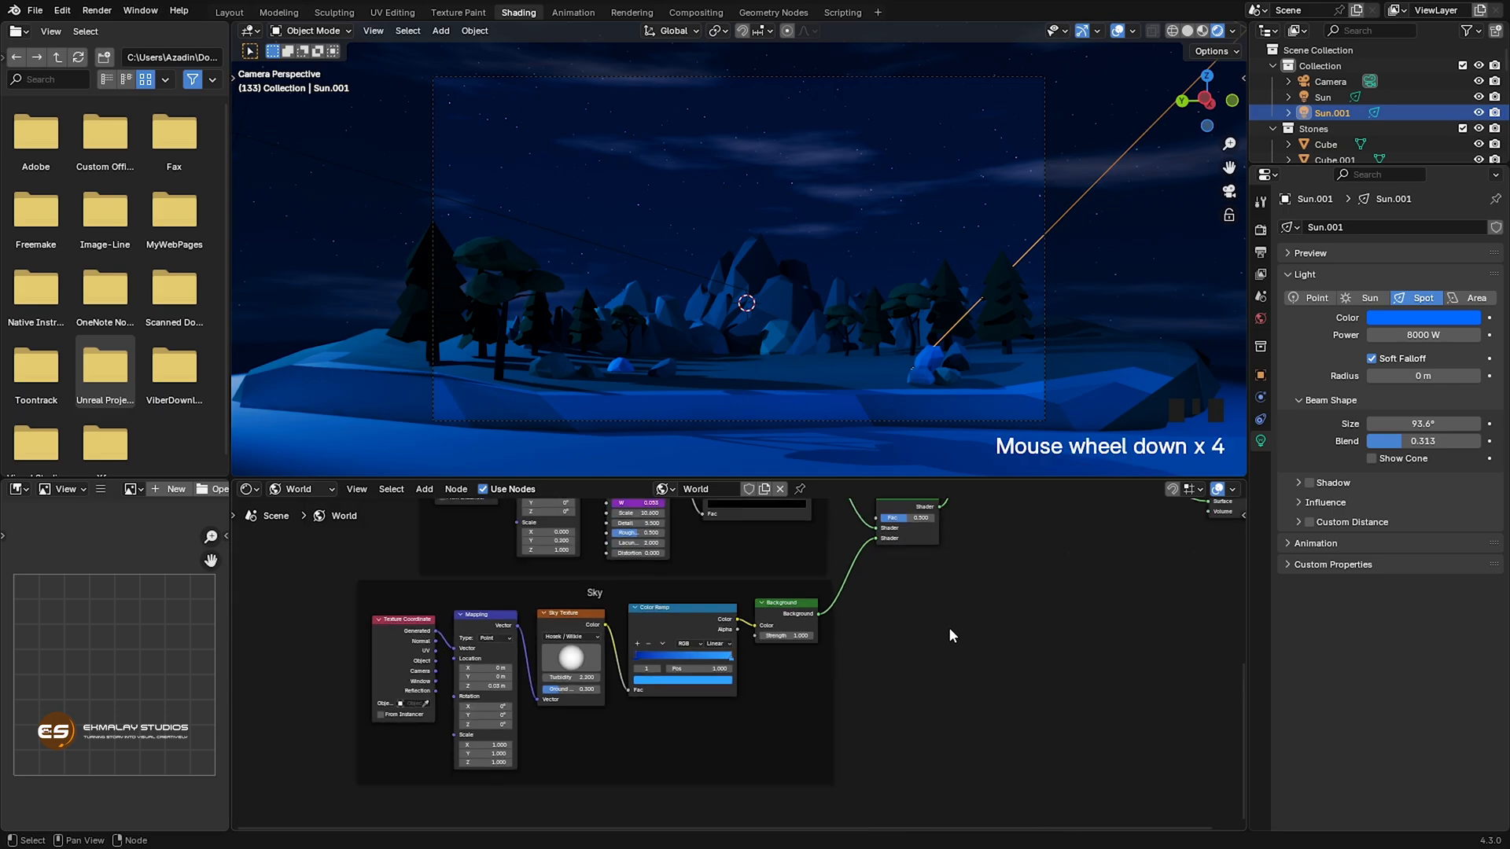
middle_click_drag(941, 629, 866, 744)
scroll(826, 710, "up", 3)
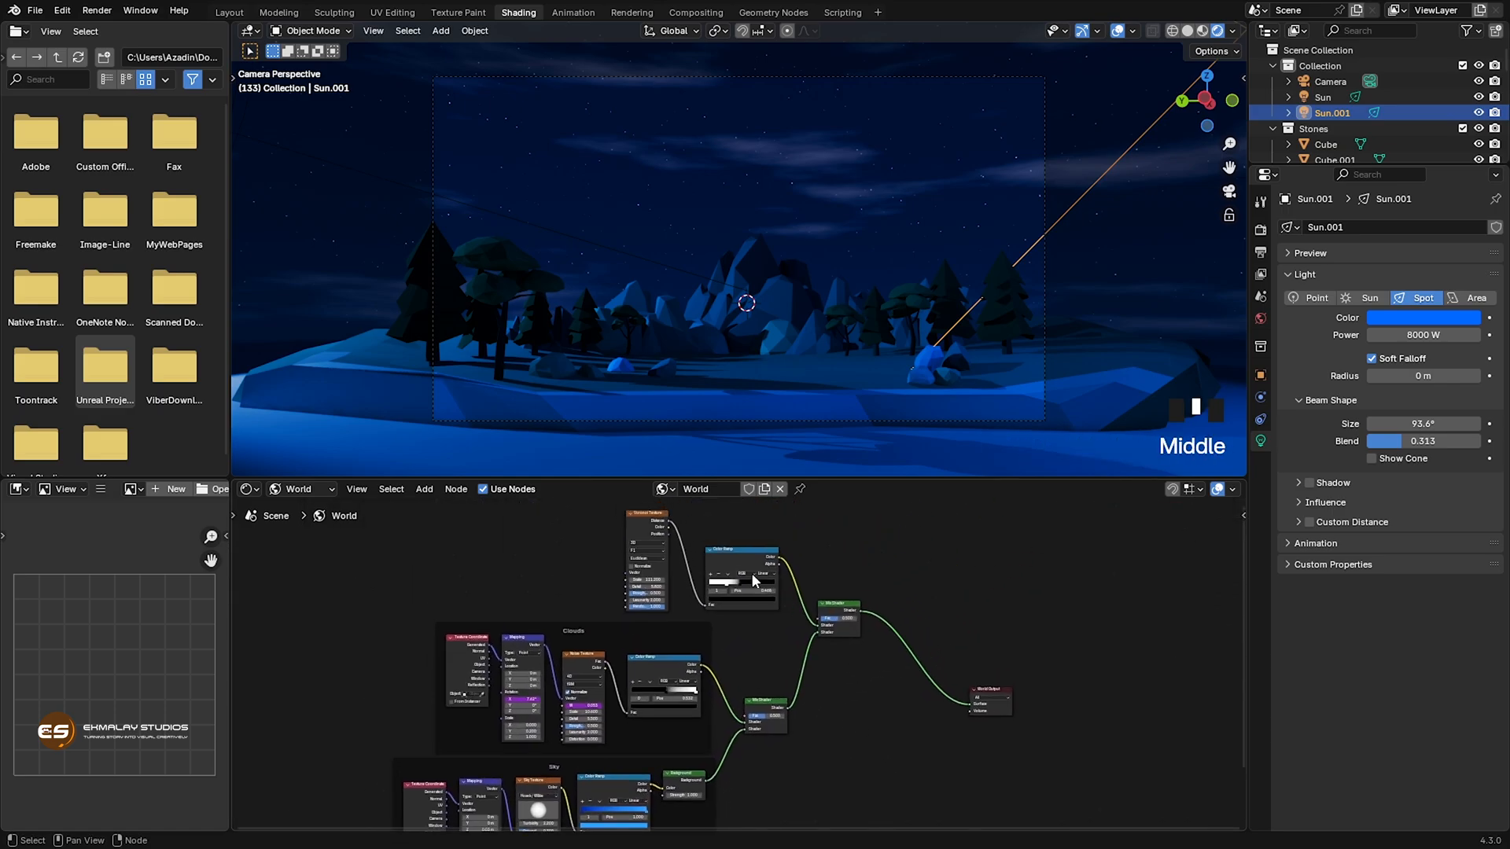
left_click_drag(606, 506, 715, 555)
scroll(757, 630, "down", 2)
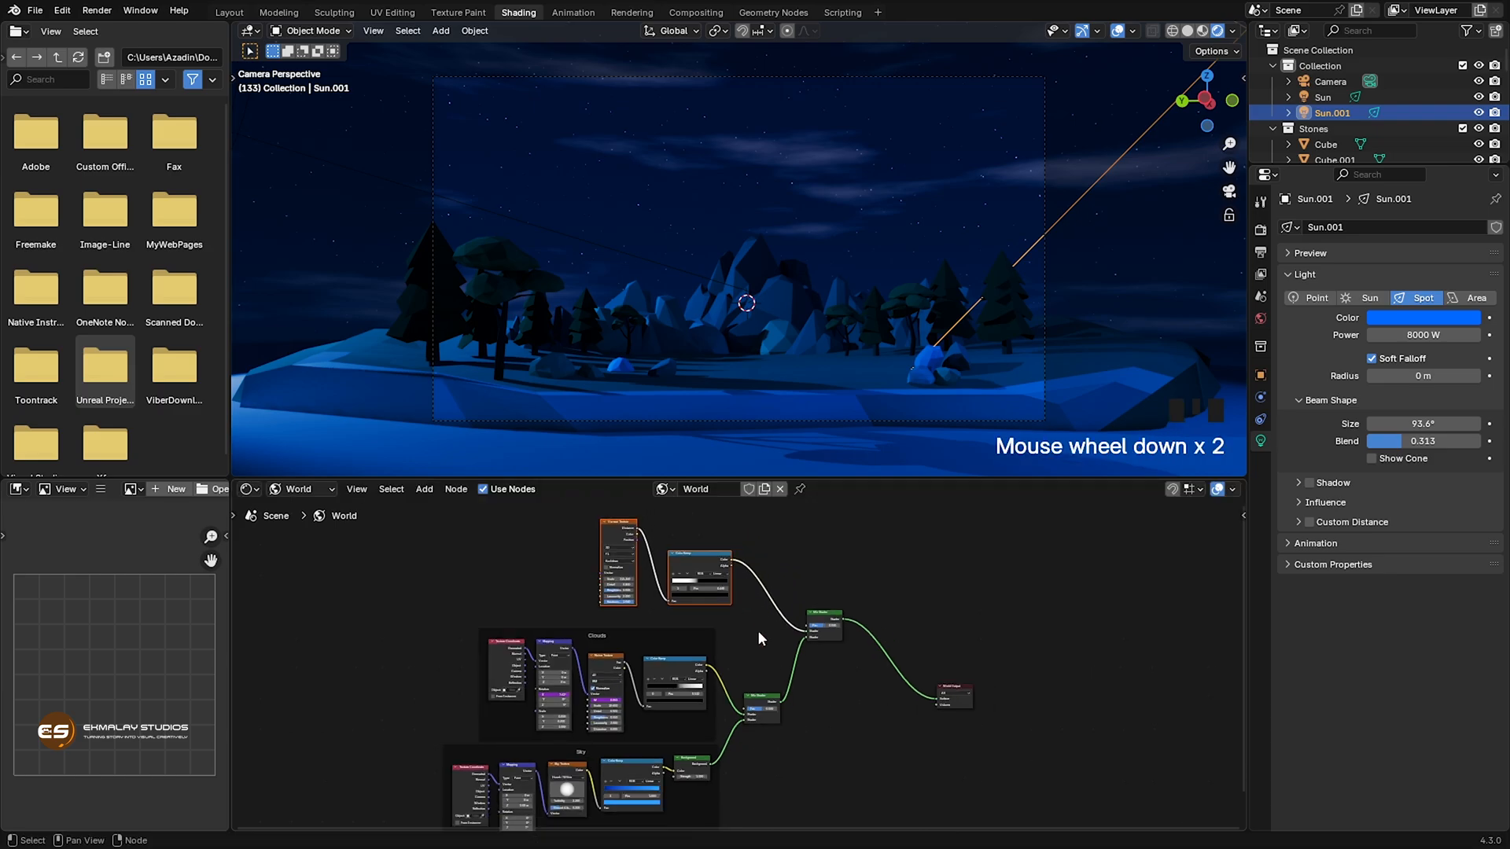
left_click(695, 569)
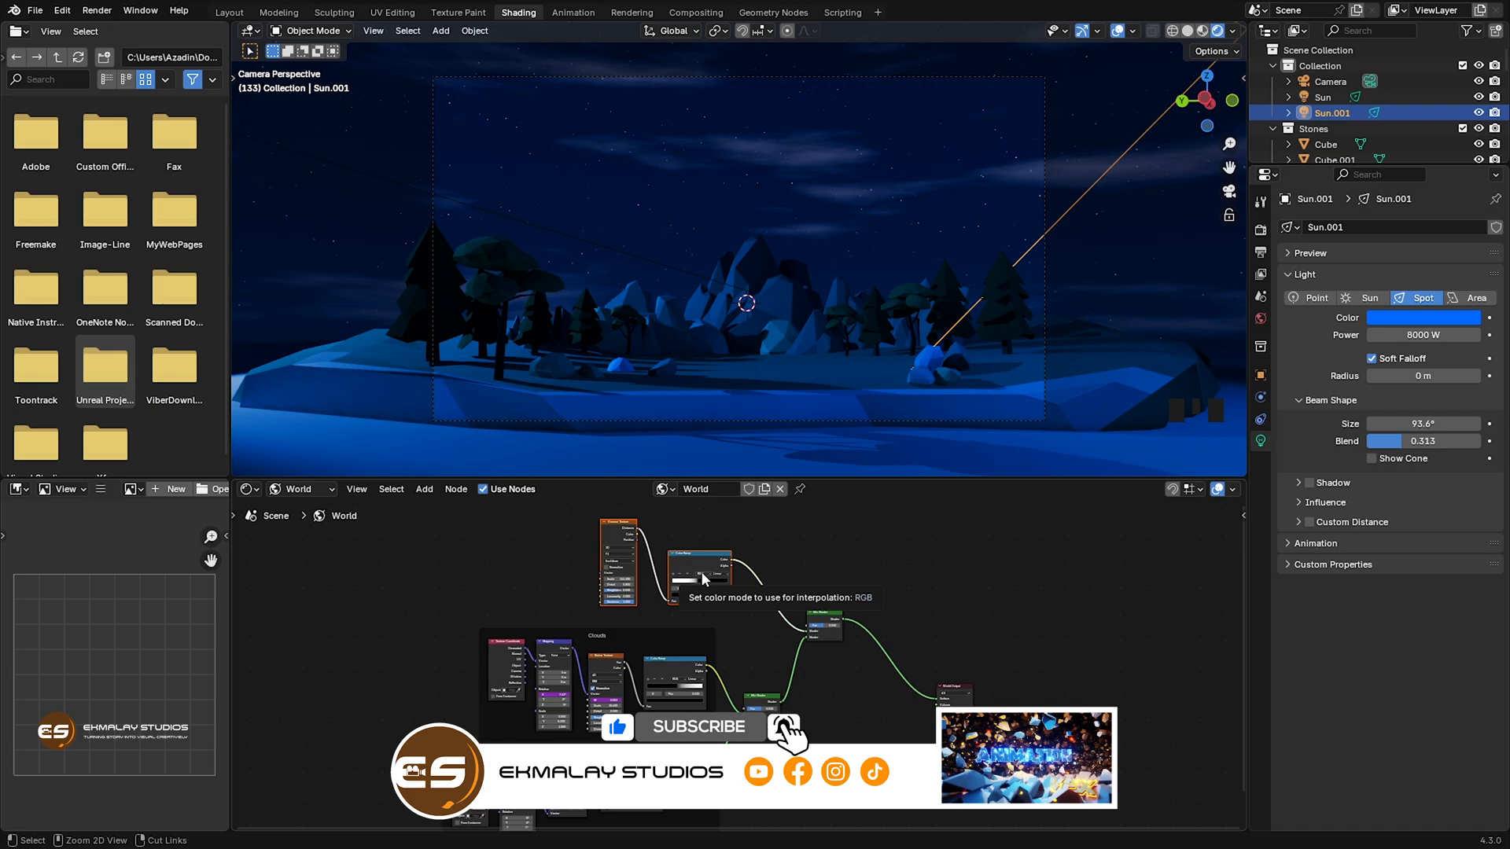
key("ctrl+j")
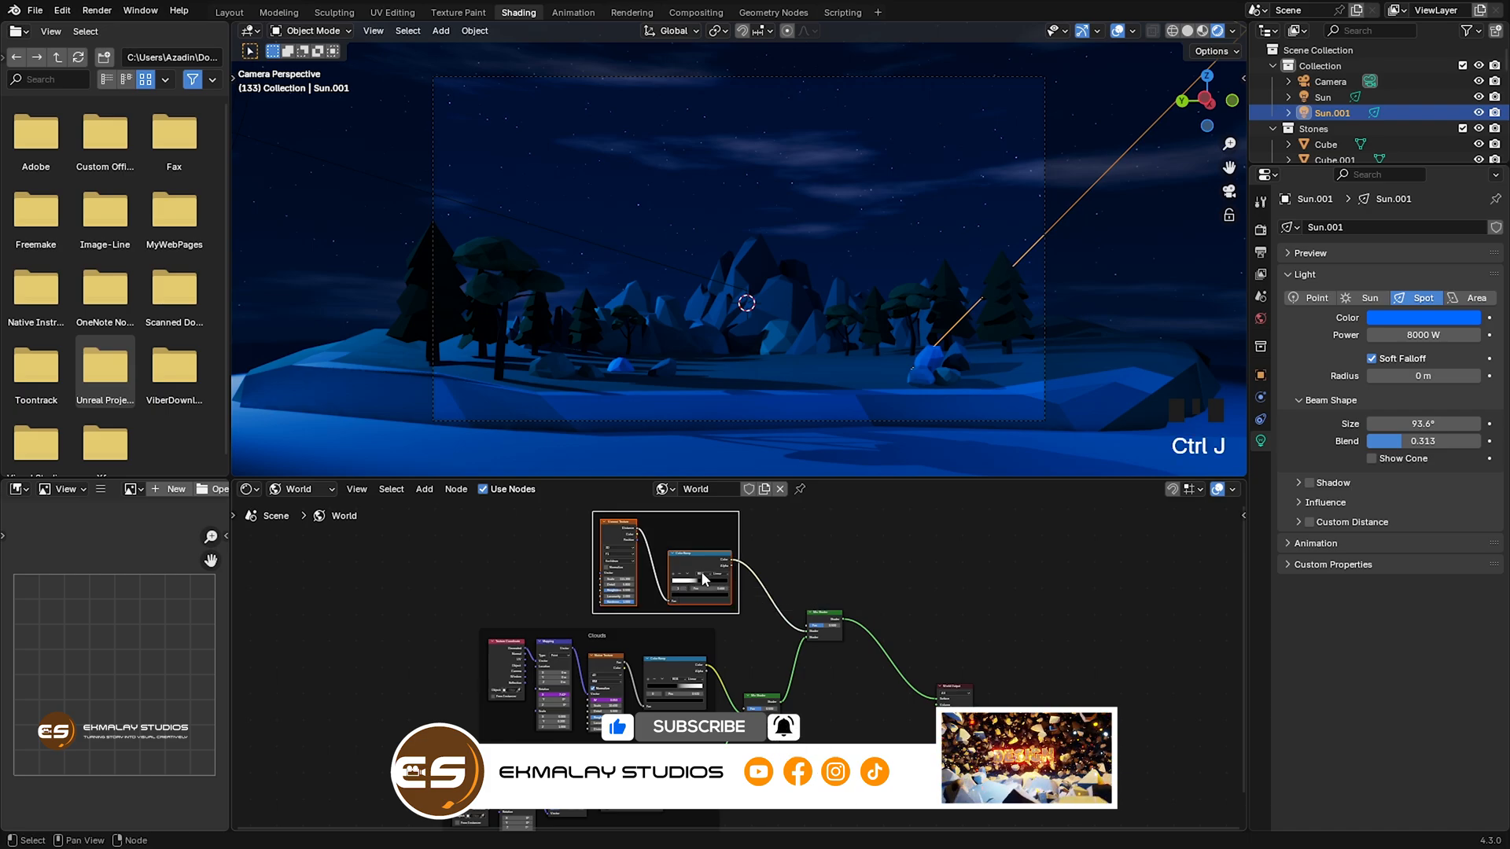
Label the new frame around the Voronoi Texture and Color Ramp as "Stars".
right_click(672, 511)
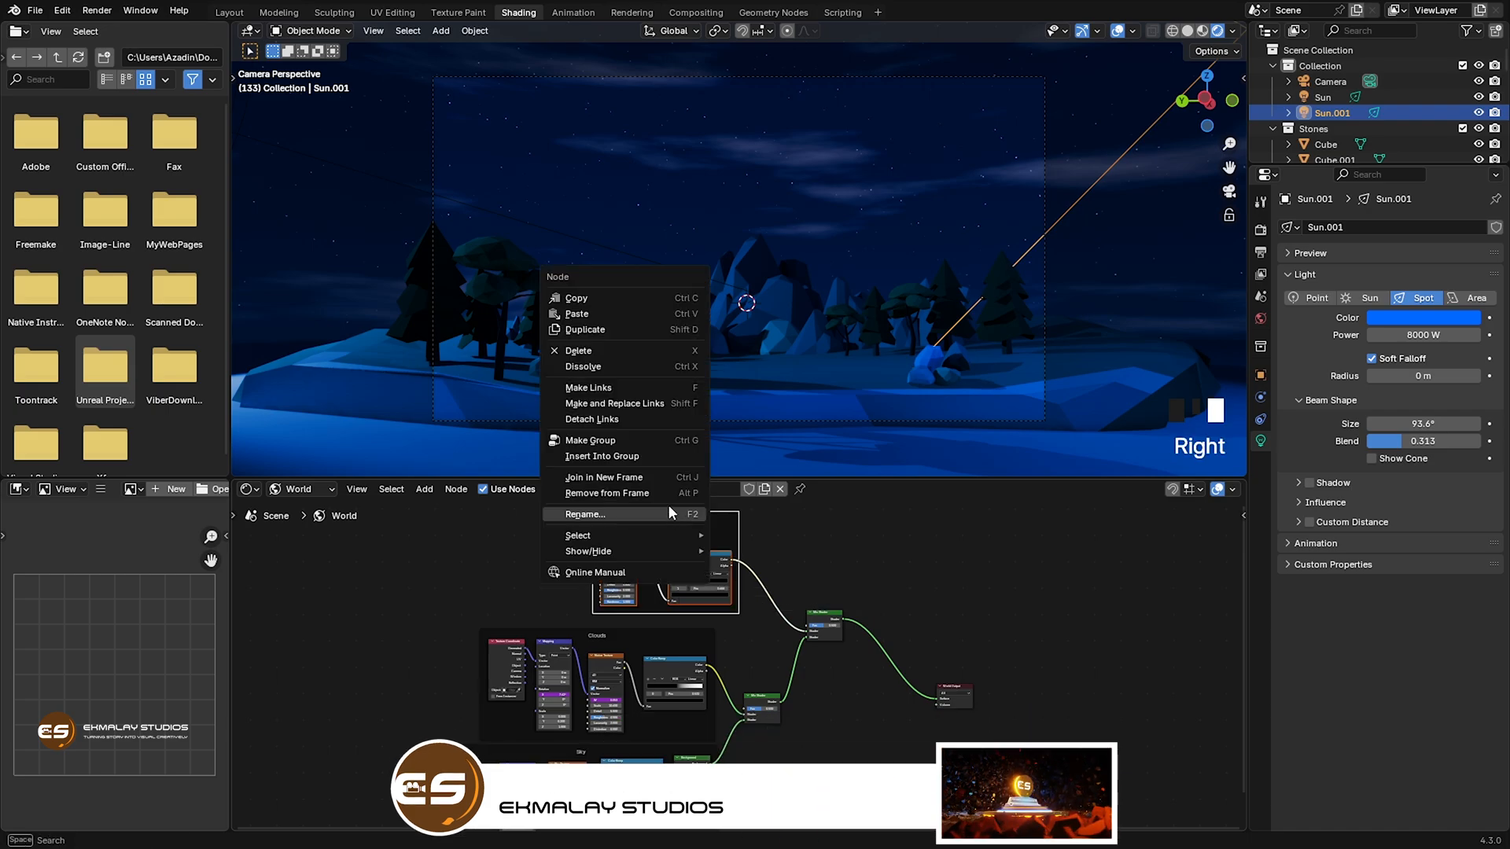
left_click(649, 514)
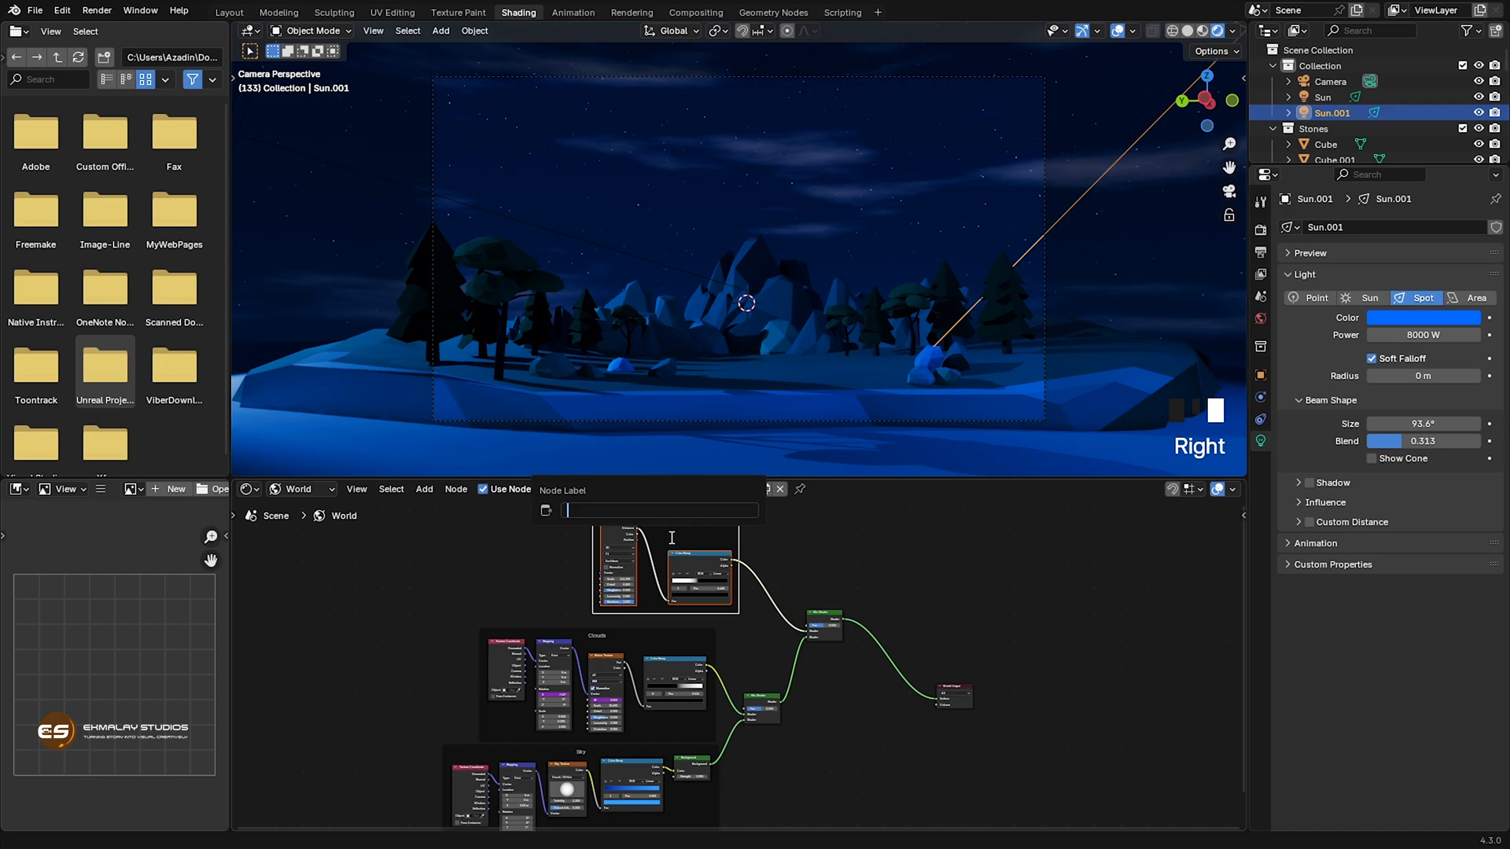
type("Stars")
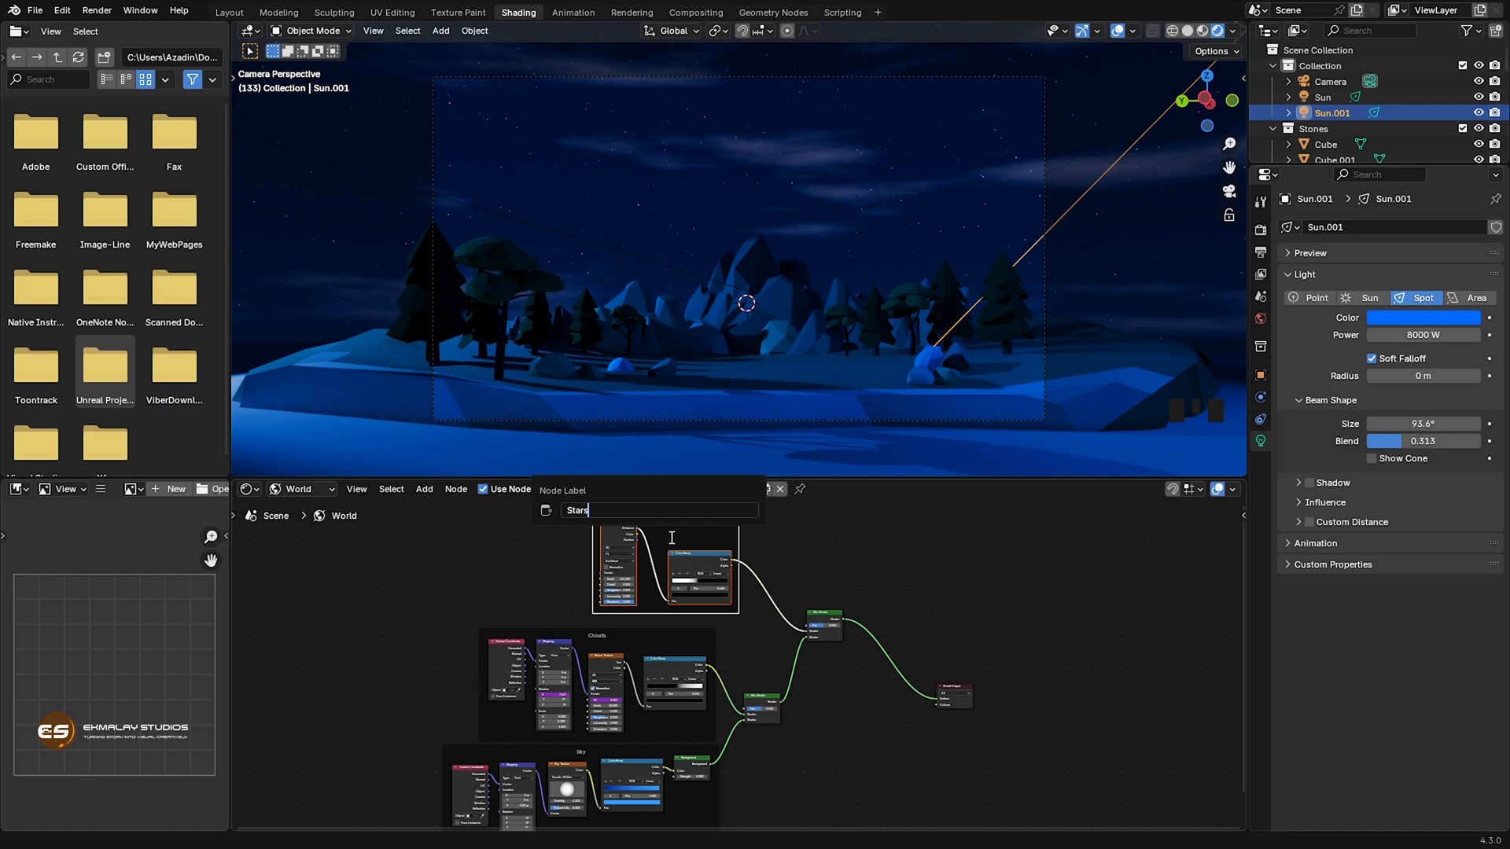
key("Return")
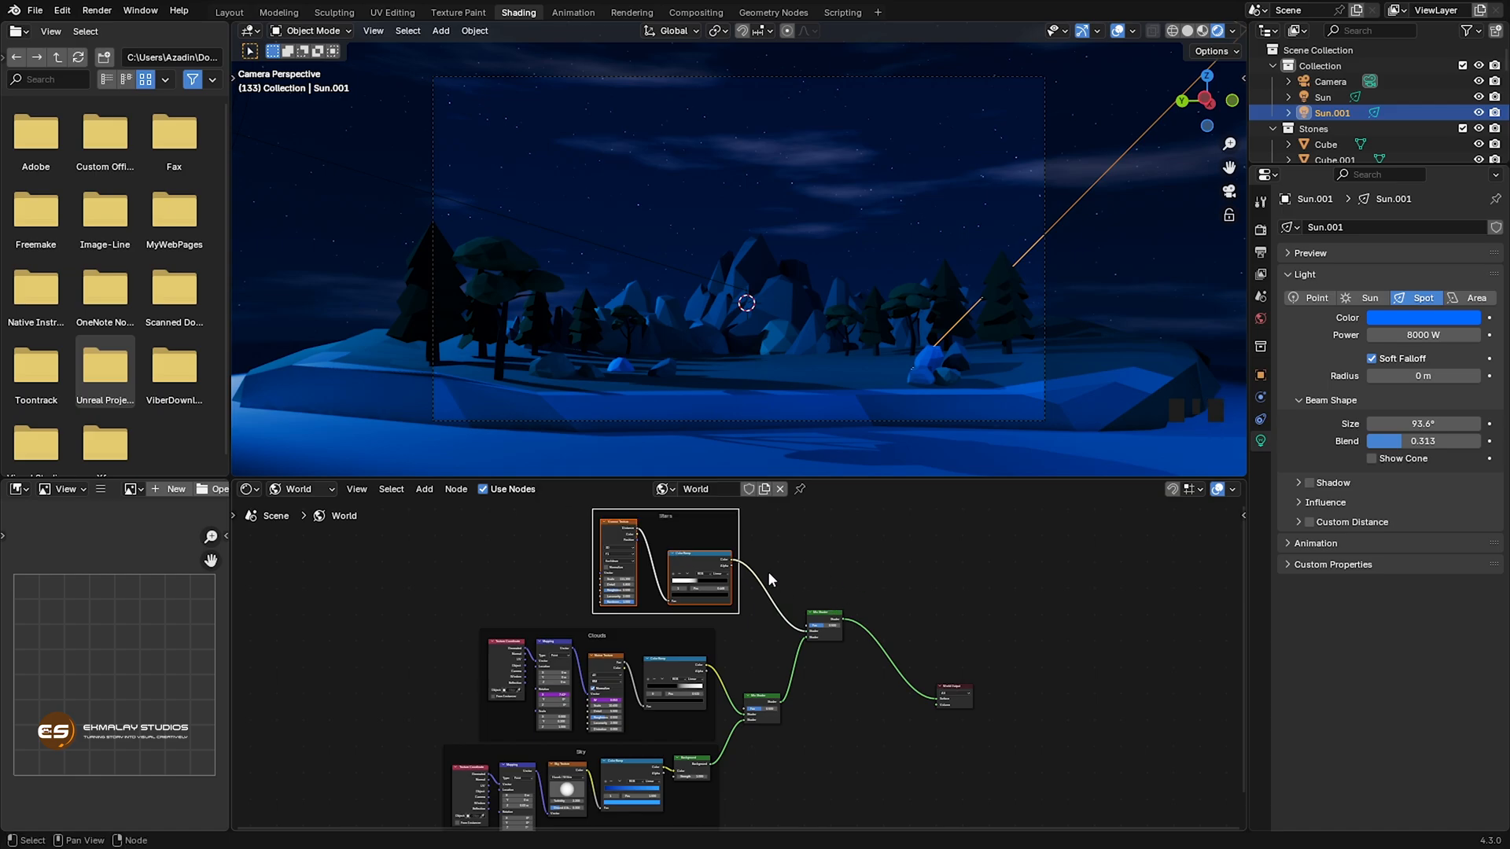
Shift the Stars frame slightly to line up above the Clouds frame, and enlarge the node editor area.
left_click_drag(707, 515, 681, 524)
mouse_move(836, 737)
middle_mouse_down()
mouse_move(799, 671)
mouse_move(831, 733)
middle_mouse_up()
scroll(810, 689, "up", 4)
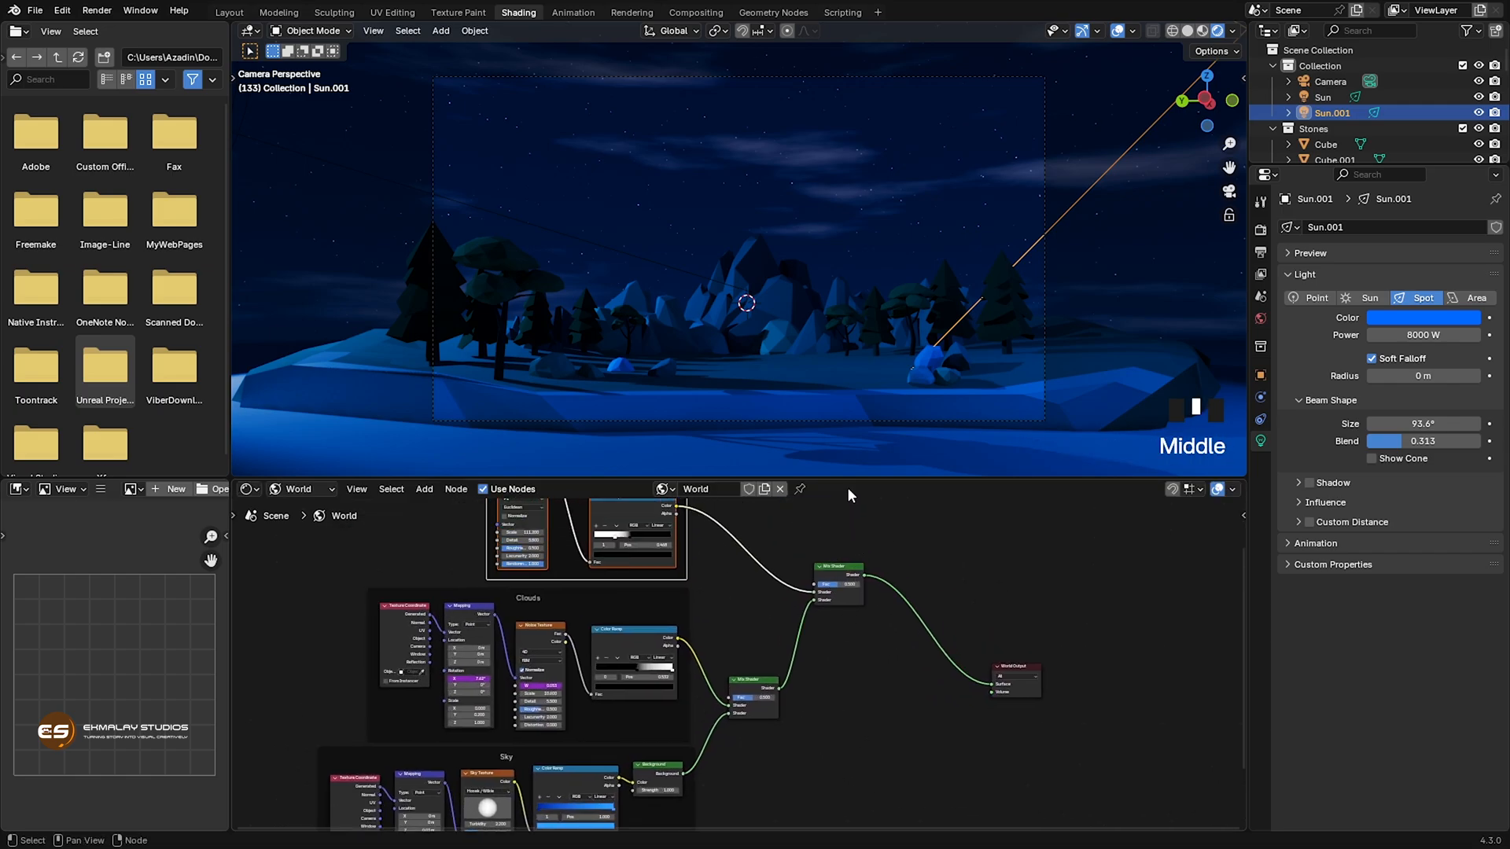
left_click_drag(850, 477, 853, 320)
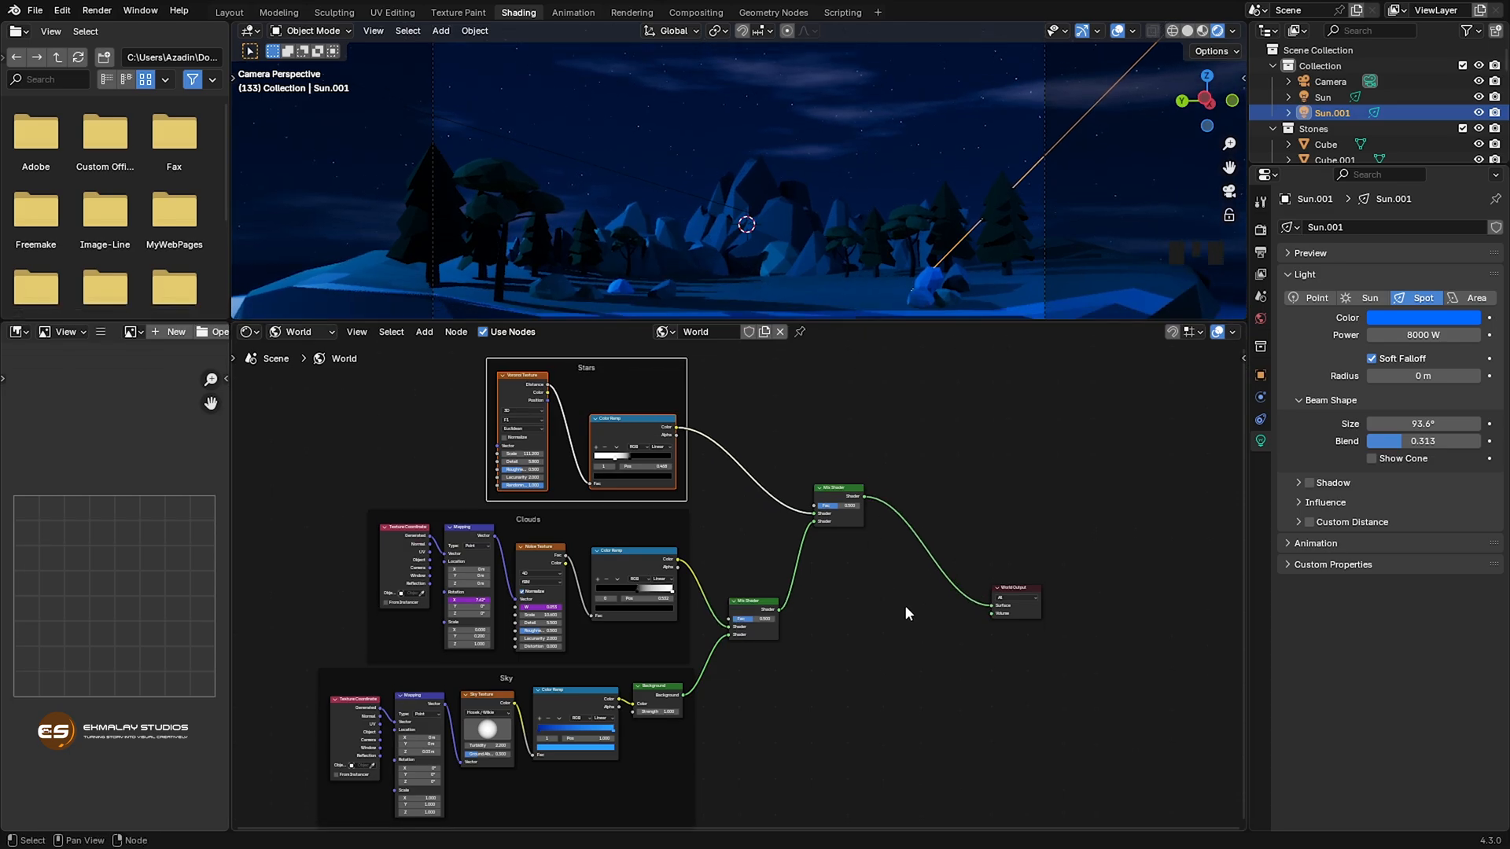
Move the final Mix Shader down closer to the other Mix Shader and bring World Output nearer to it.
scroll(910, 625, "down", 2)
left_click_drag(818, 504, 818, 541)
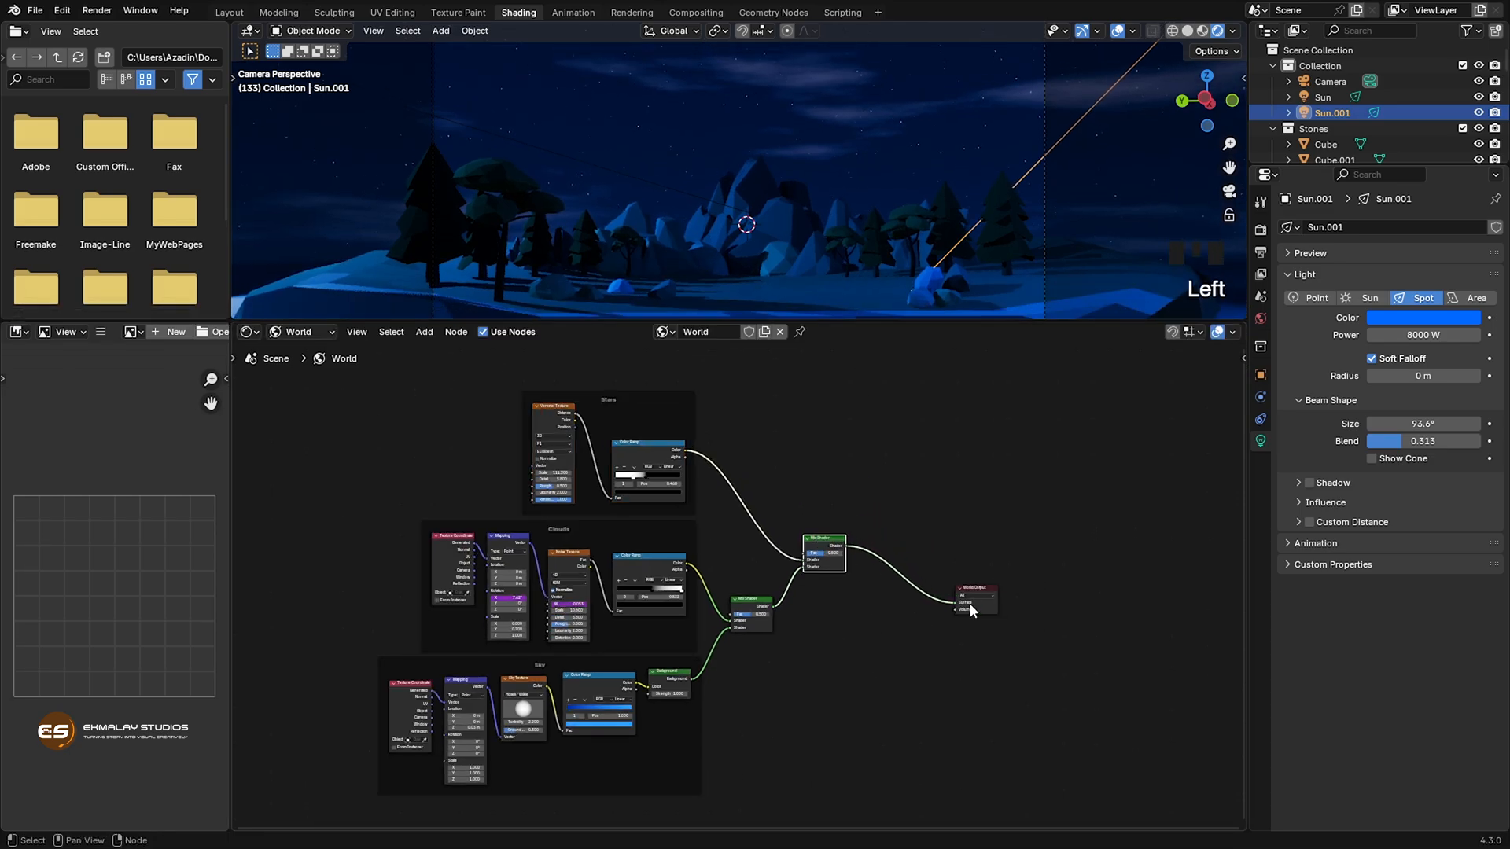
left_click_drag(978, 588, 883, 543)
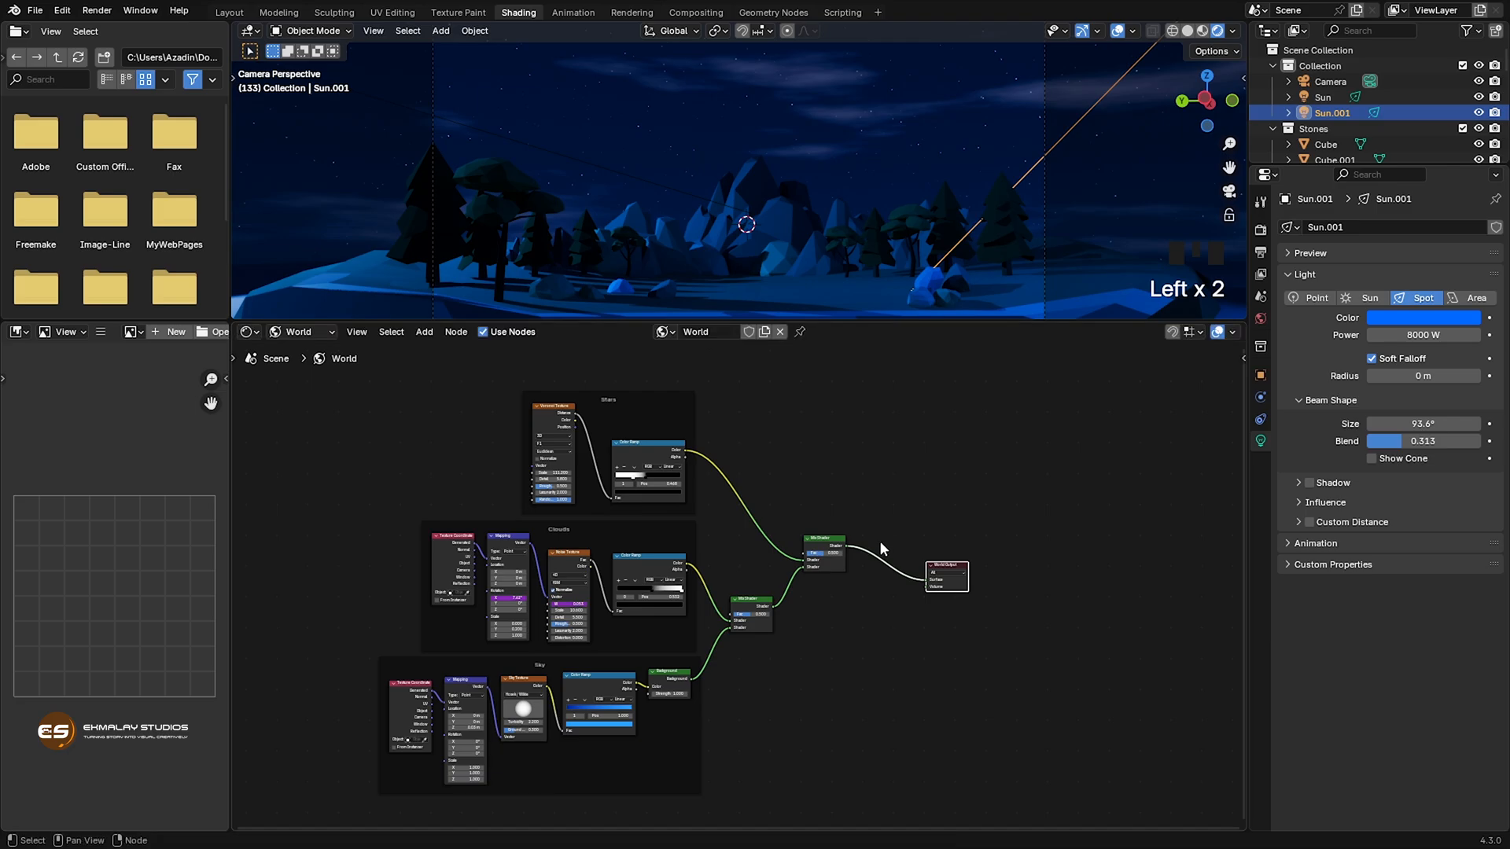
Examine the node chains in the Sky and Clouds frames, including the animated X rotation of the clouds' Mapping node.
scroll(779, 735, "up", 3)
middle_click_drag(769, 747, 896, 683)
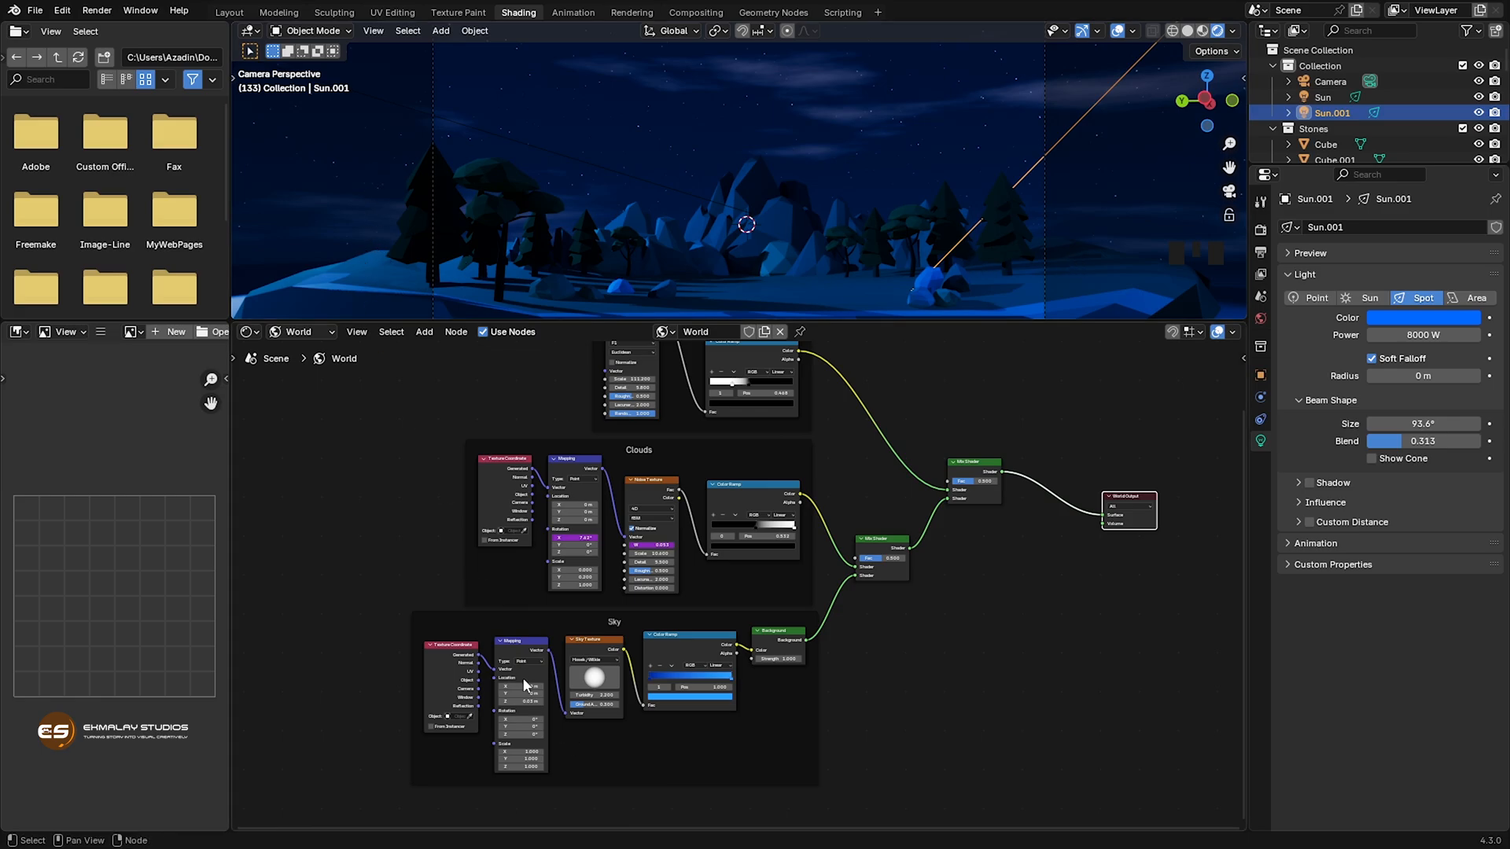
scroll(770, 627, "up", 2)
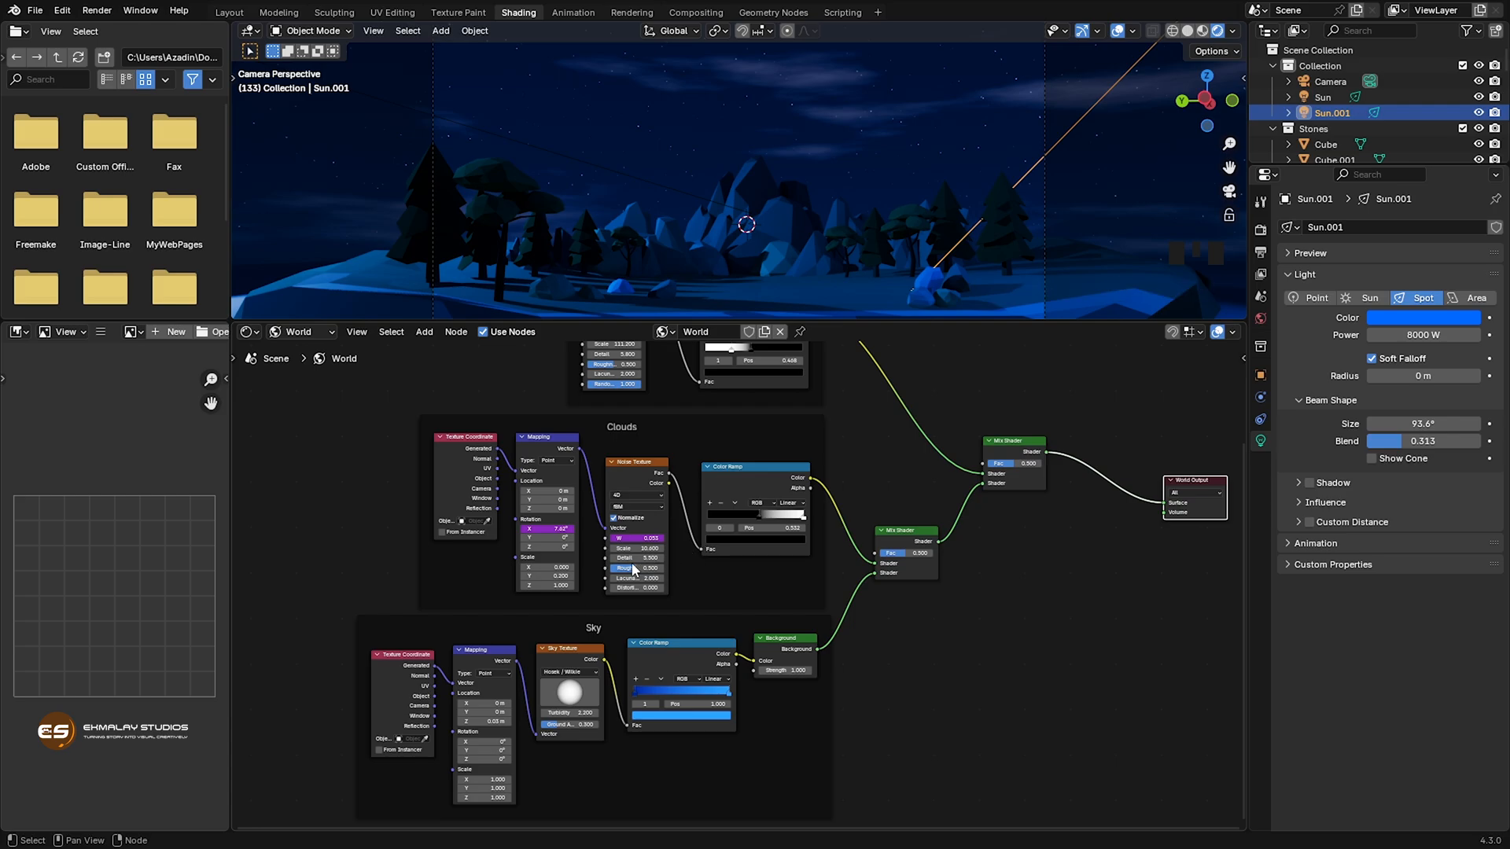
scroll(654, 596, "up", 1)
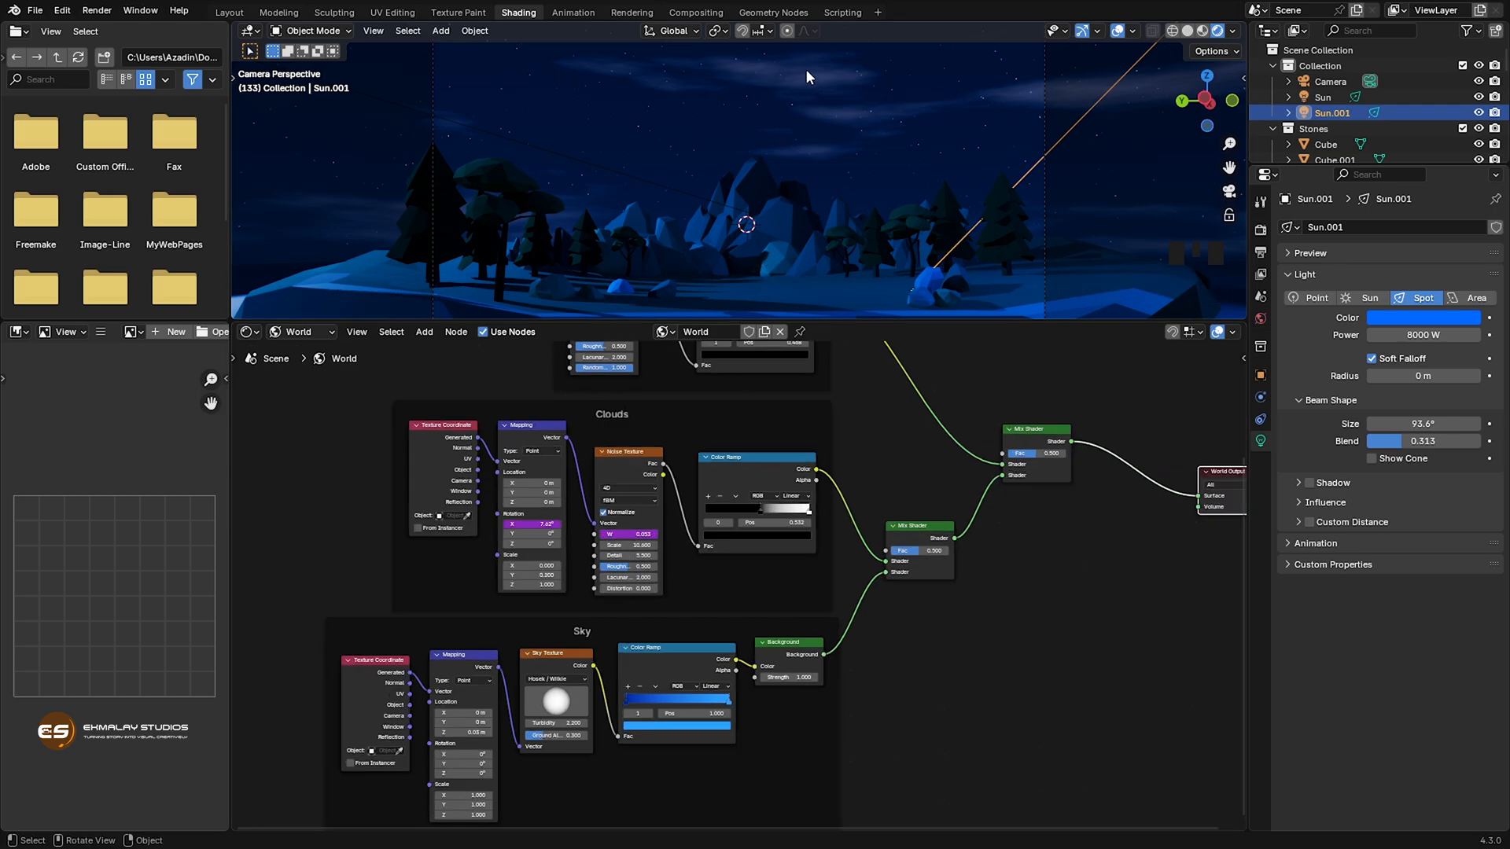
left_click_drag(545, 524, 559, 524)
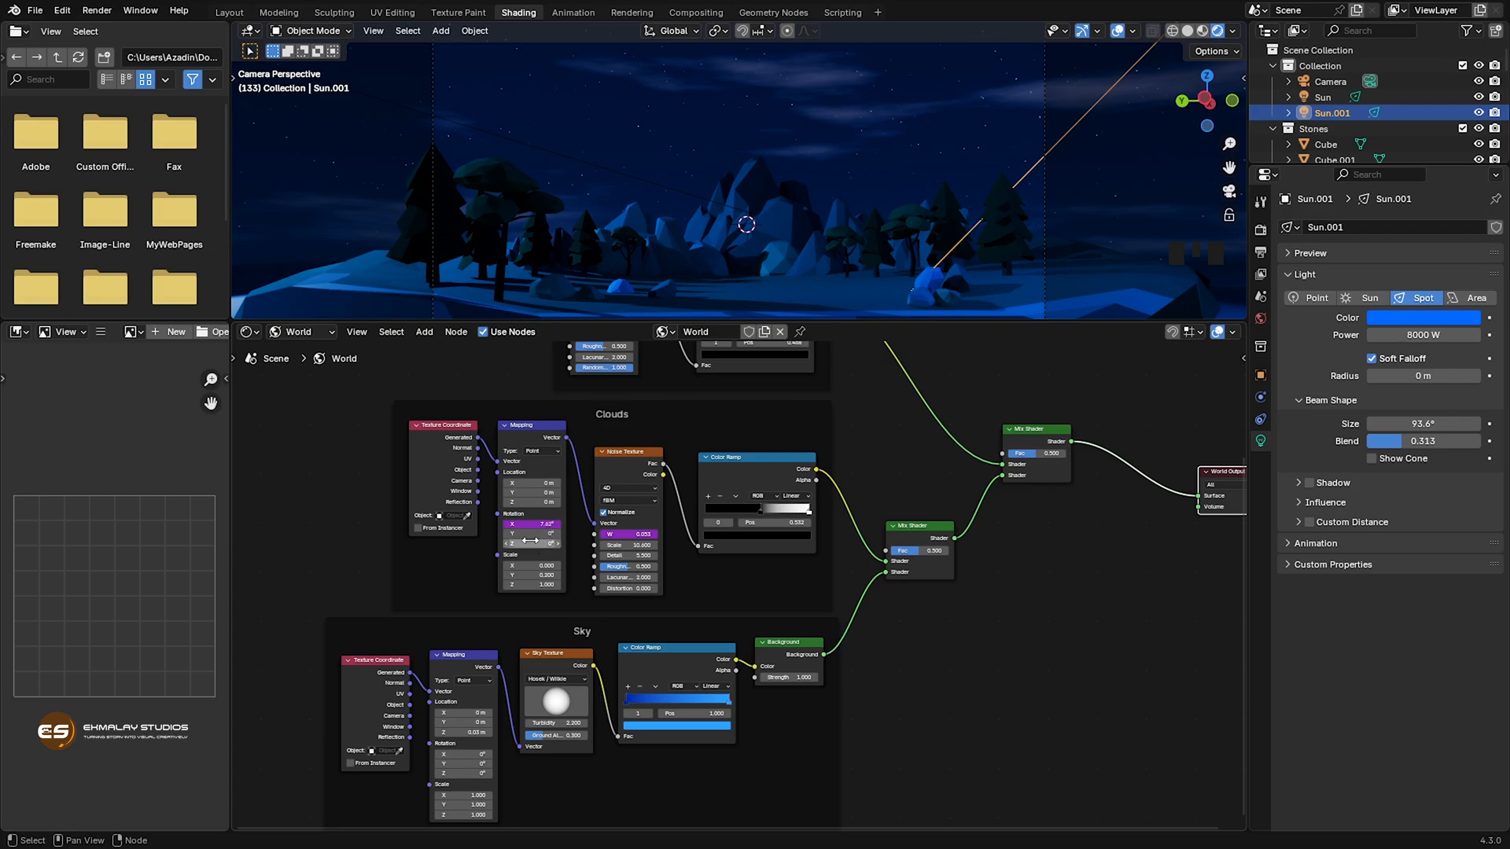
middle_click_drag(826, 588, 742, 618)
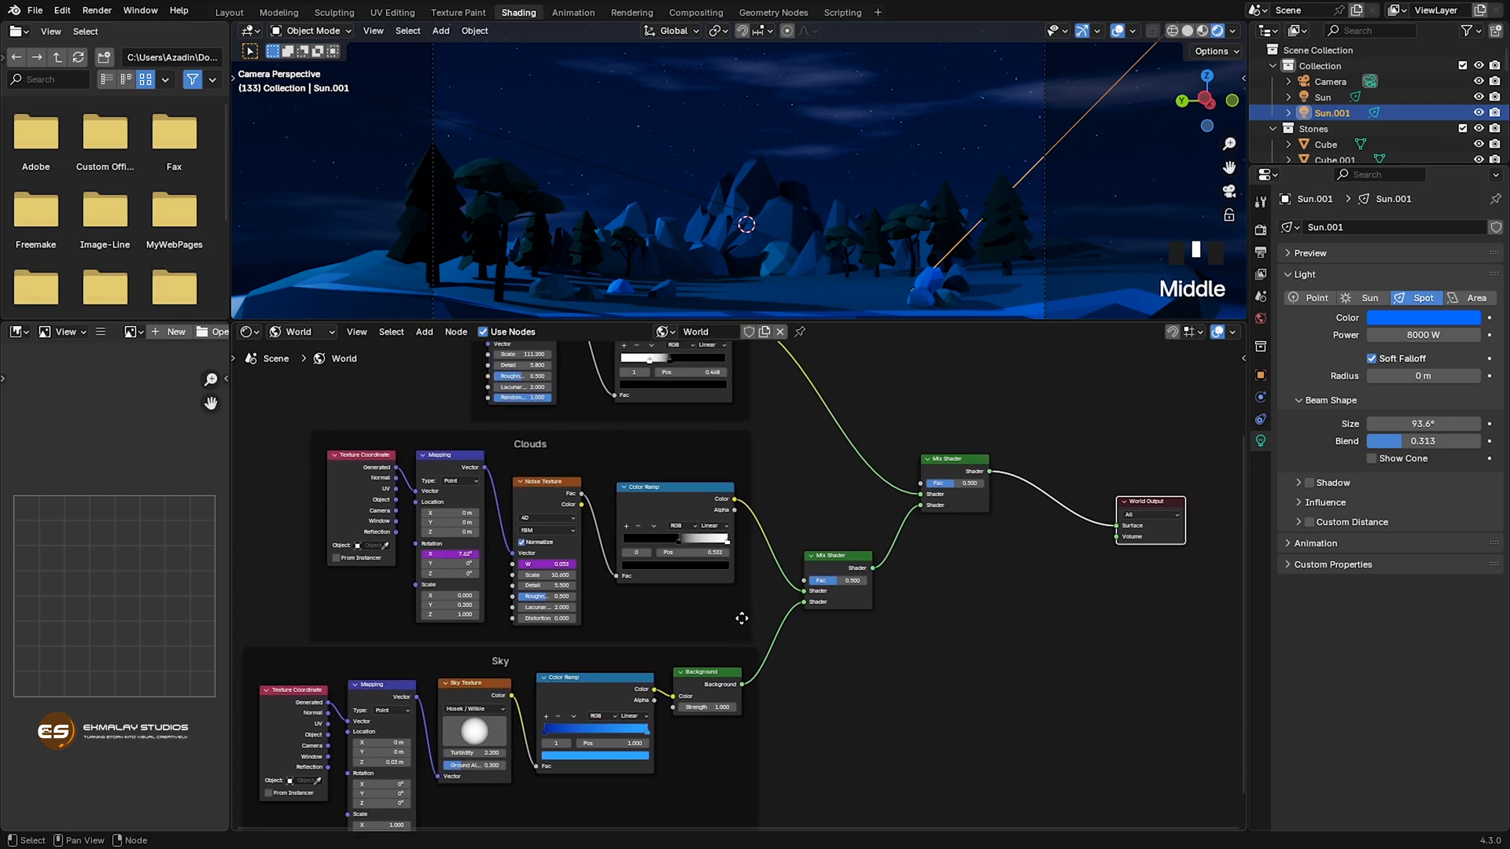
Select the Color Ramp in the Clouds frame and its white stop to inspect the cloud color.
left_click(678, 541)
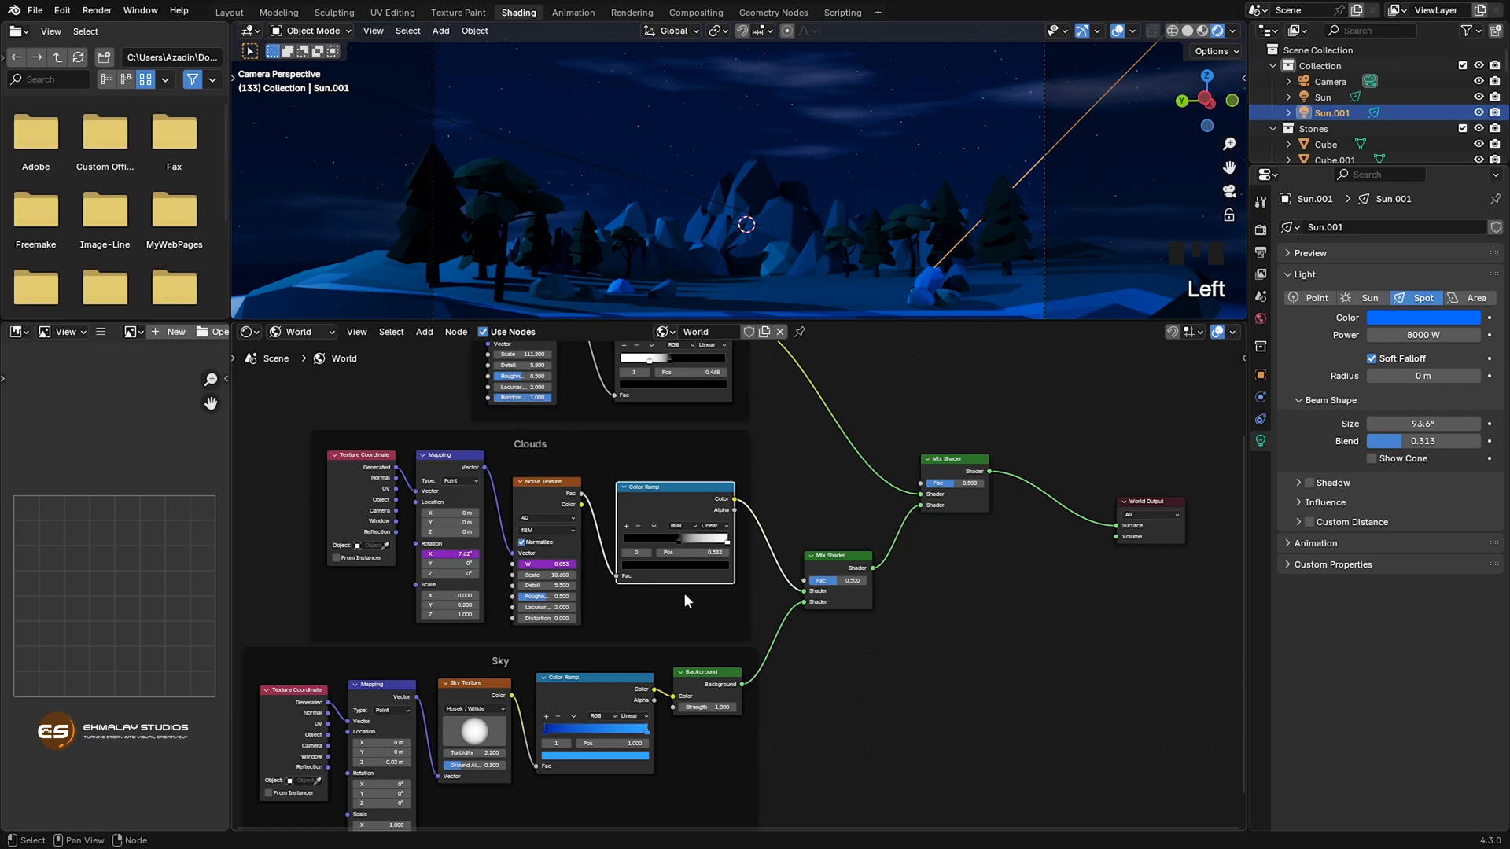
scroll(670, 528, "up", 2)
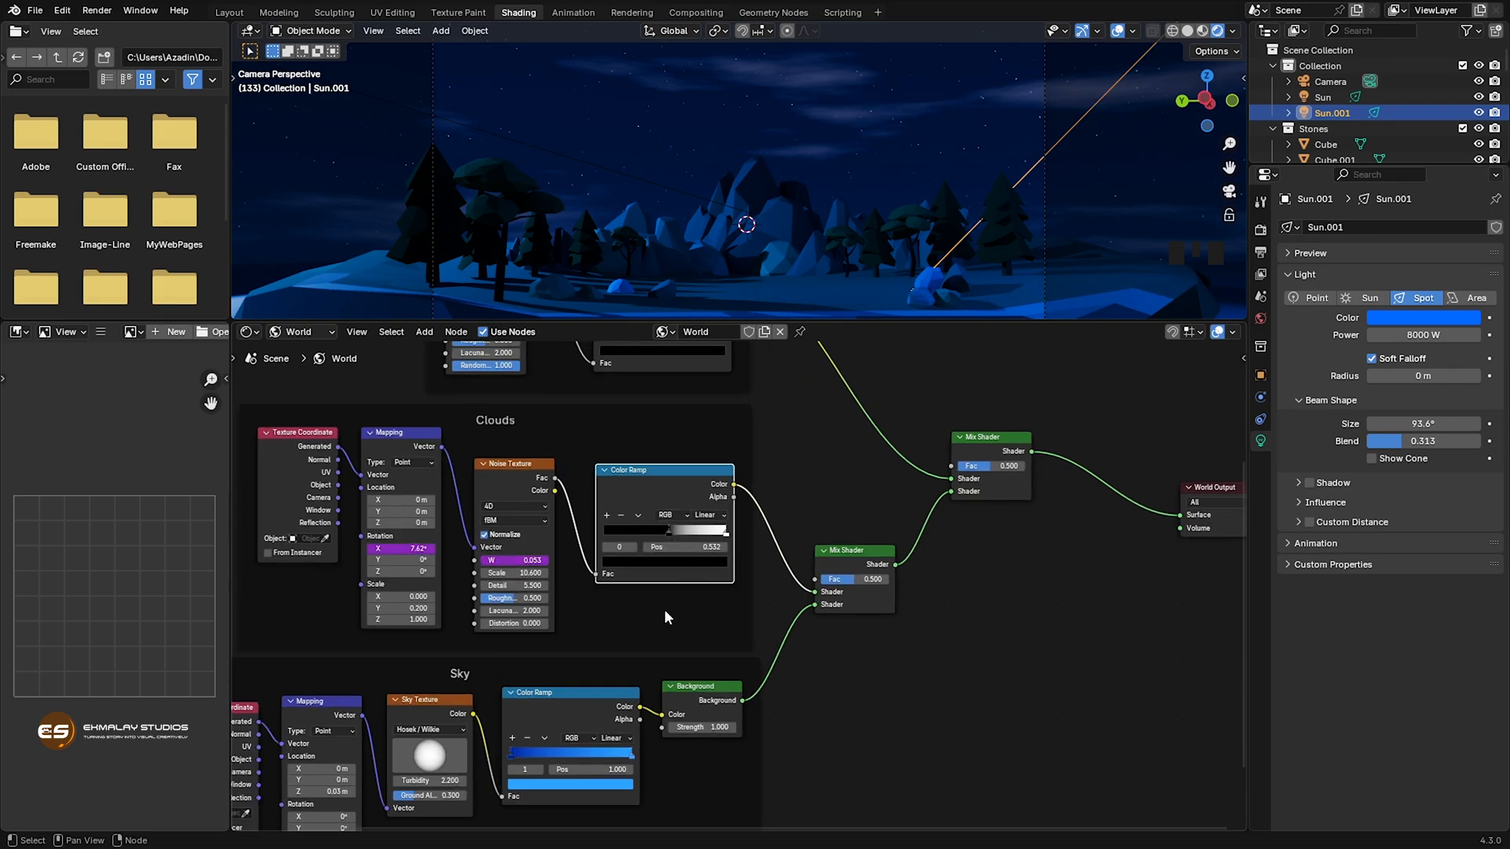
scroll(686, 618, "up", 1)
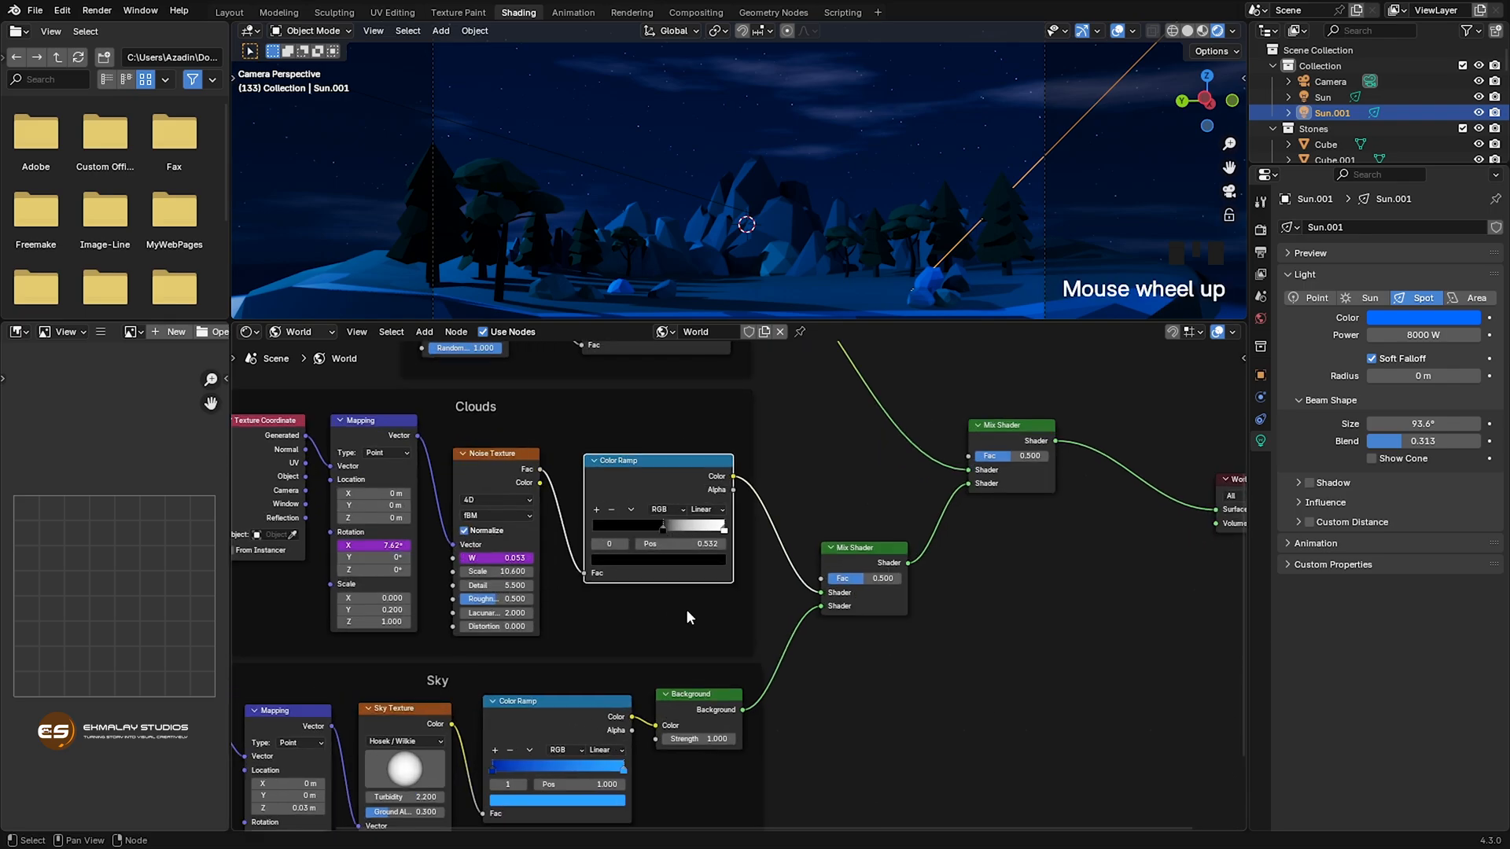
left_click(724, 530)
left_click(724, 530)
mouse_move(725, 535)
left_mouse_down()
mouse_move(684, 537)
mouse_move(729, 544)
left_mouse_up()
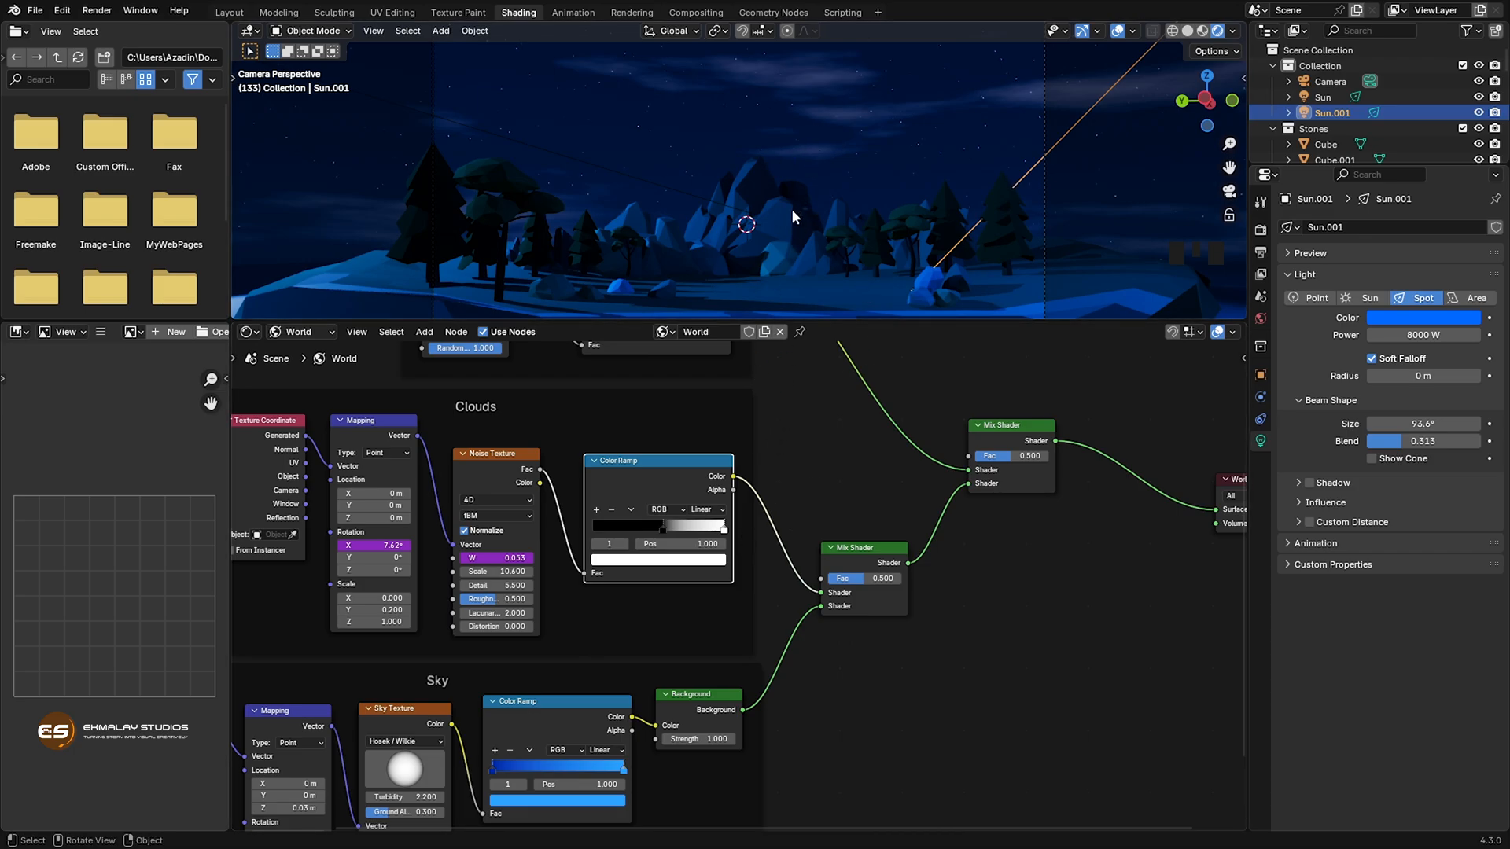
Check the Voronoi Texture and Color Ramp in the Stars frame, and enlarge the 3D viewport.
scroll(786, 456, "down", 3)
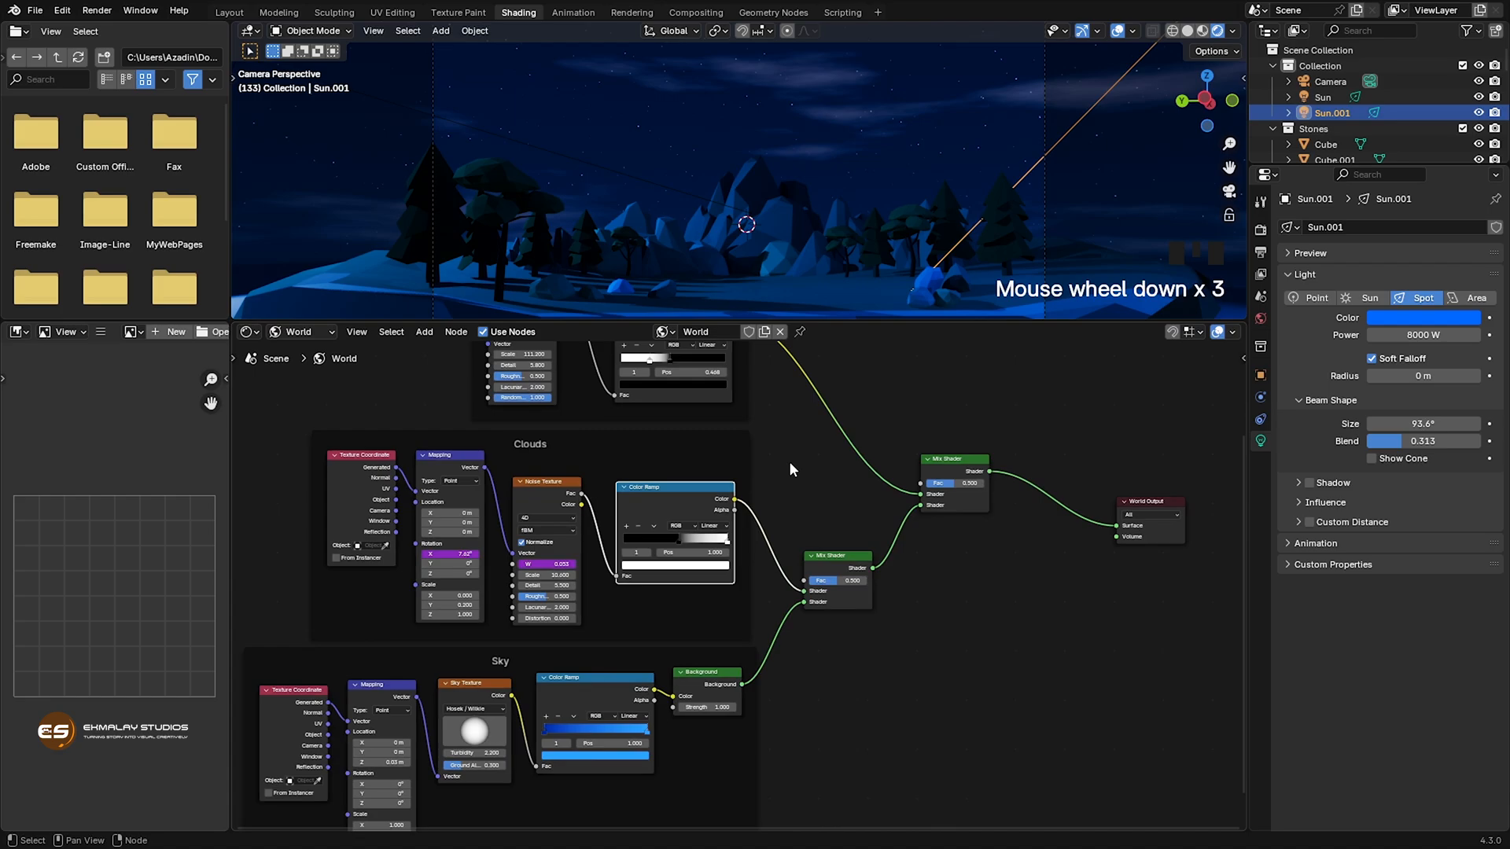
middle_click_drag(774, 445, 817, 526)
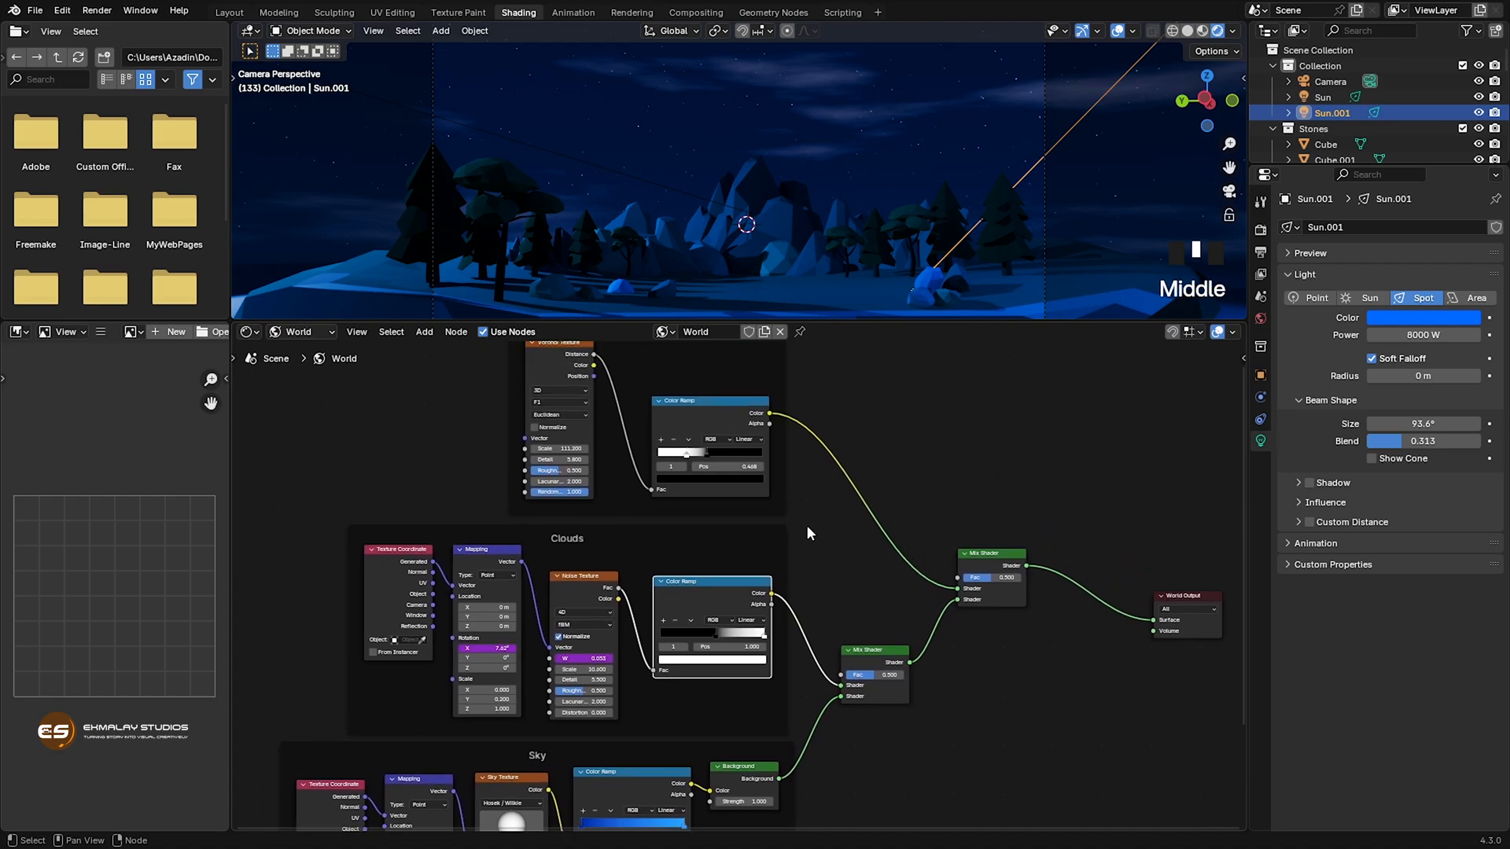
scroll(689, 529, "up", 2)
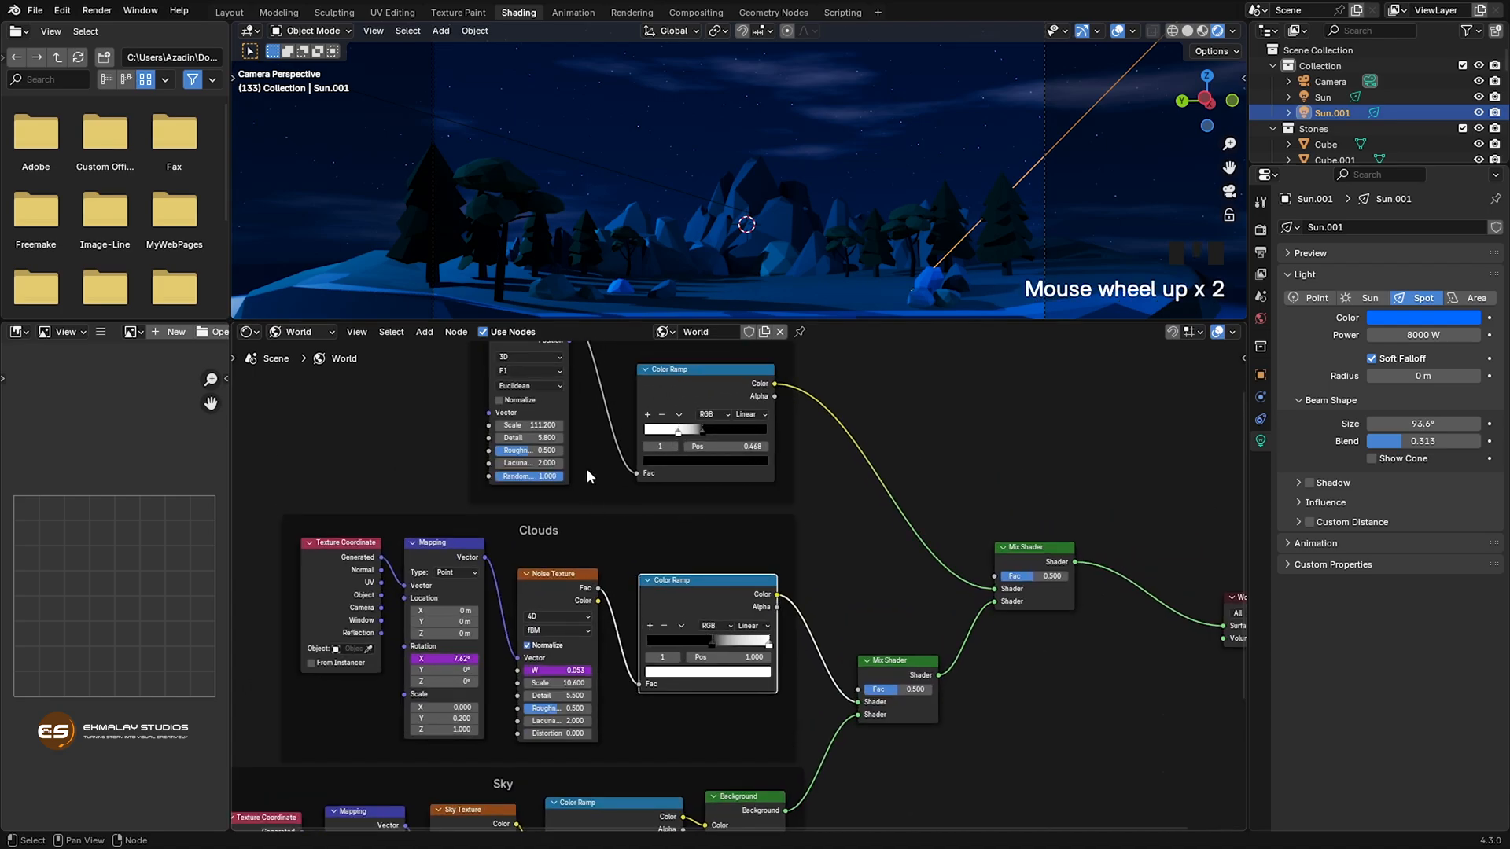
middle_click_drag(591, 477, 656, 562)
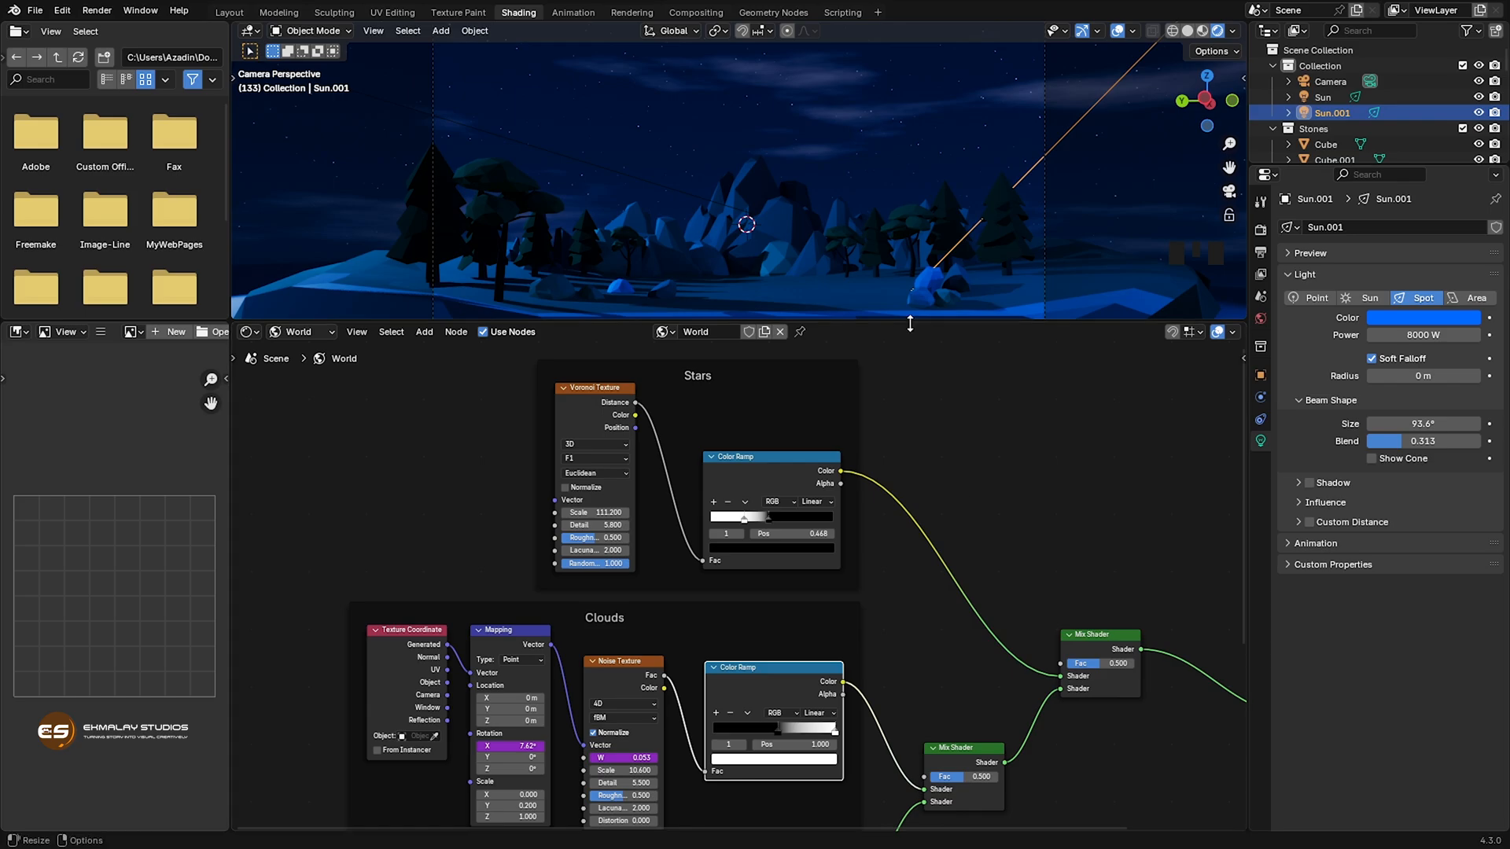
left_click_drag(910, 323, 910, 462)
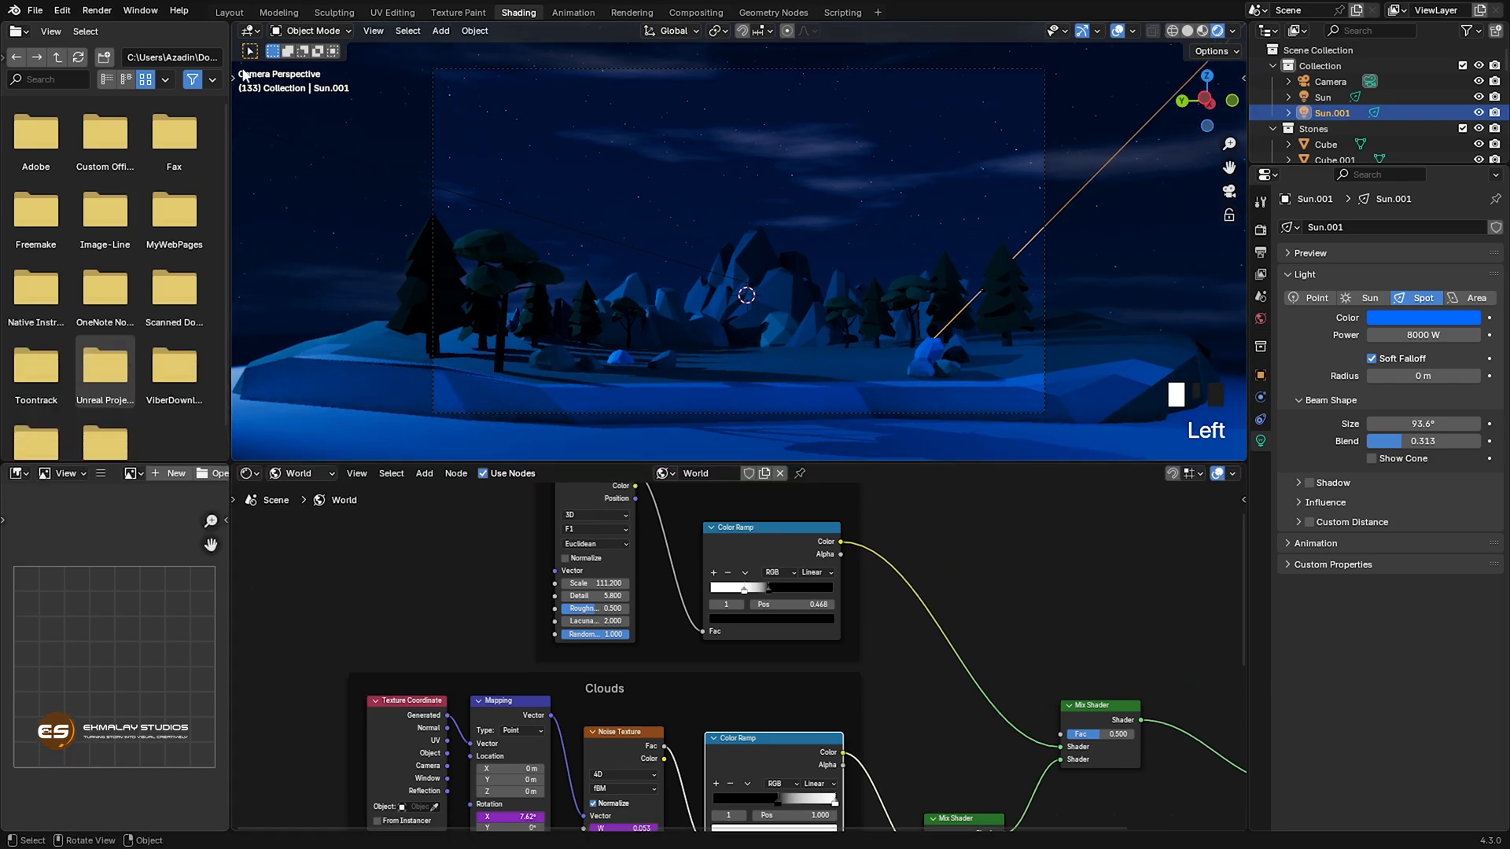
Inspect the night scene in the Layout workspace and select the Sun spotlight before returning to the Shading workspace.
left_click(228, 12)
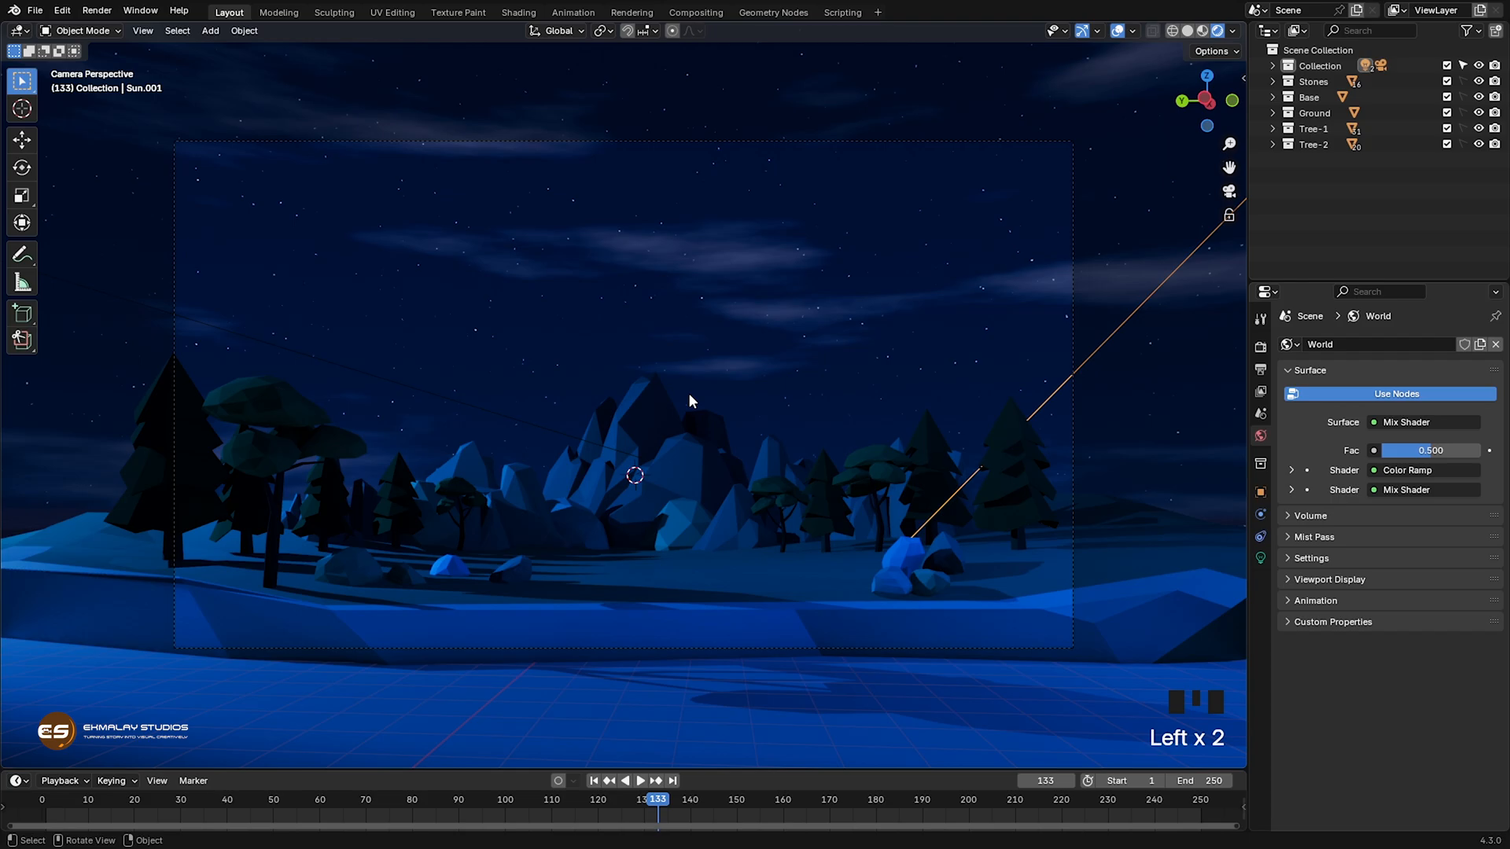
left_click(464, 405)
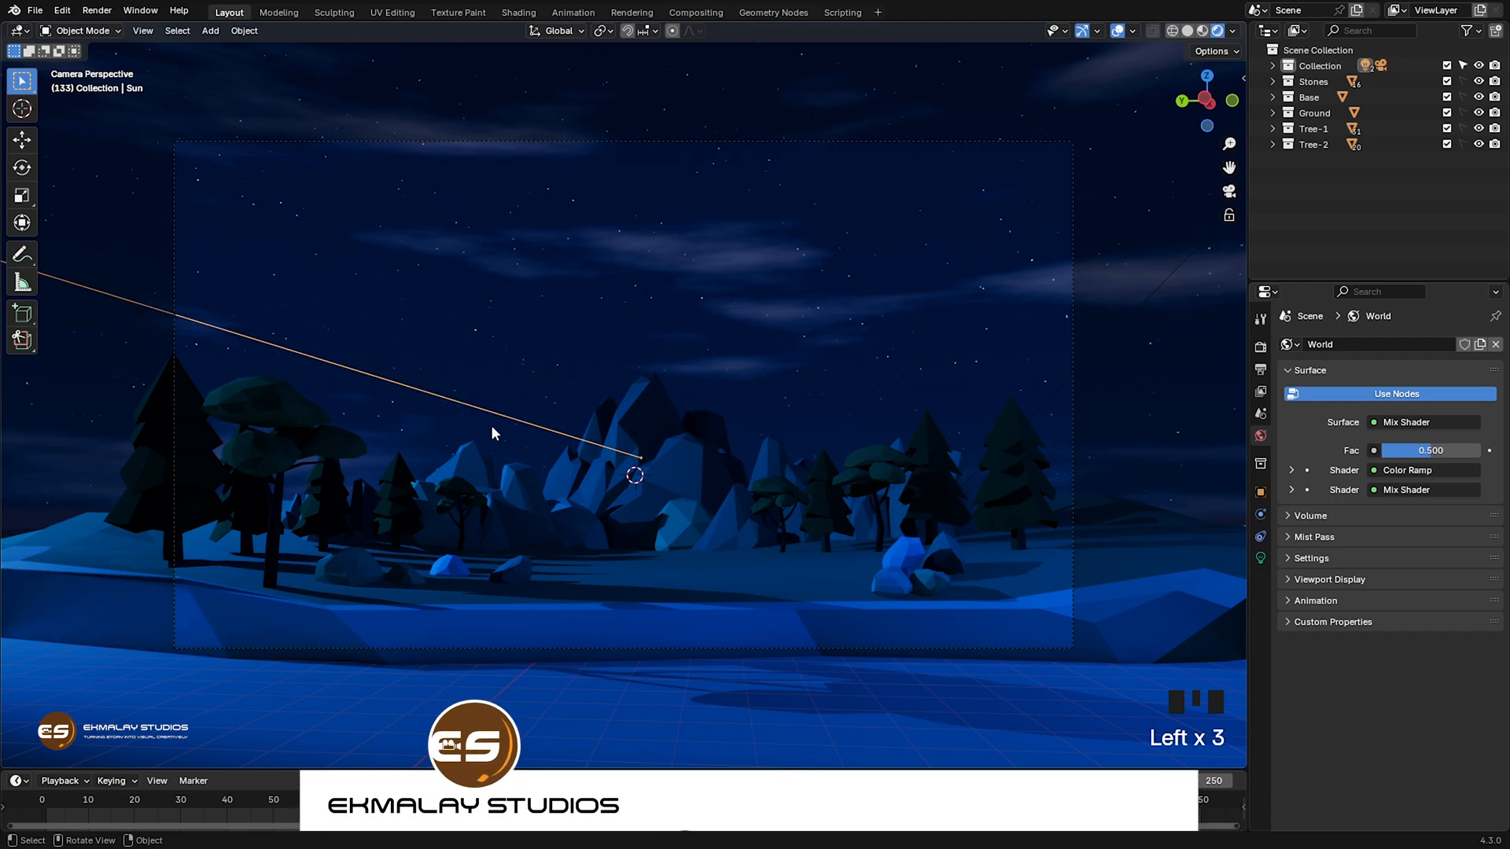
left_click(518, 13)
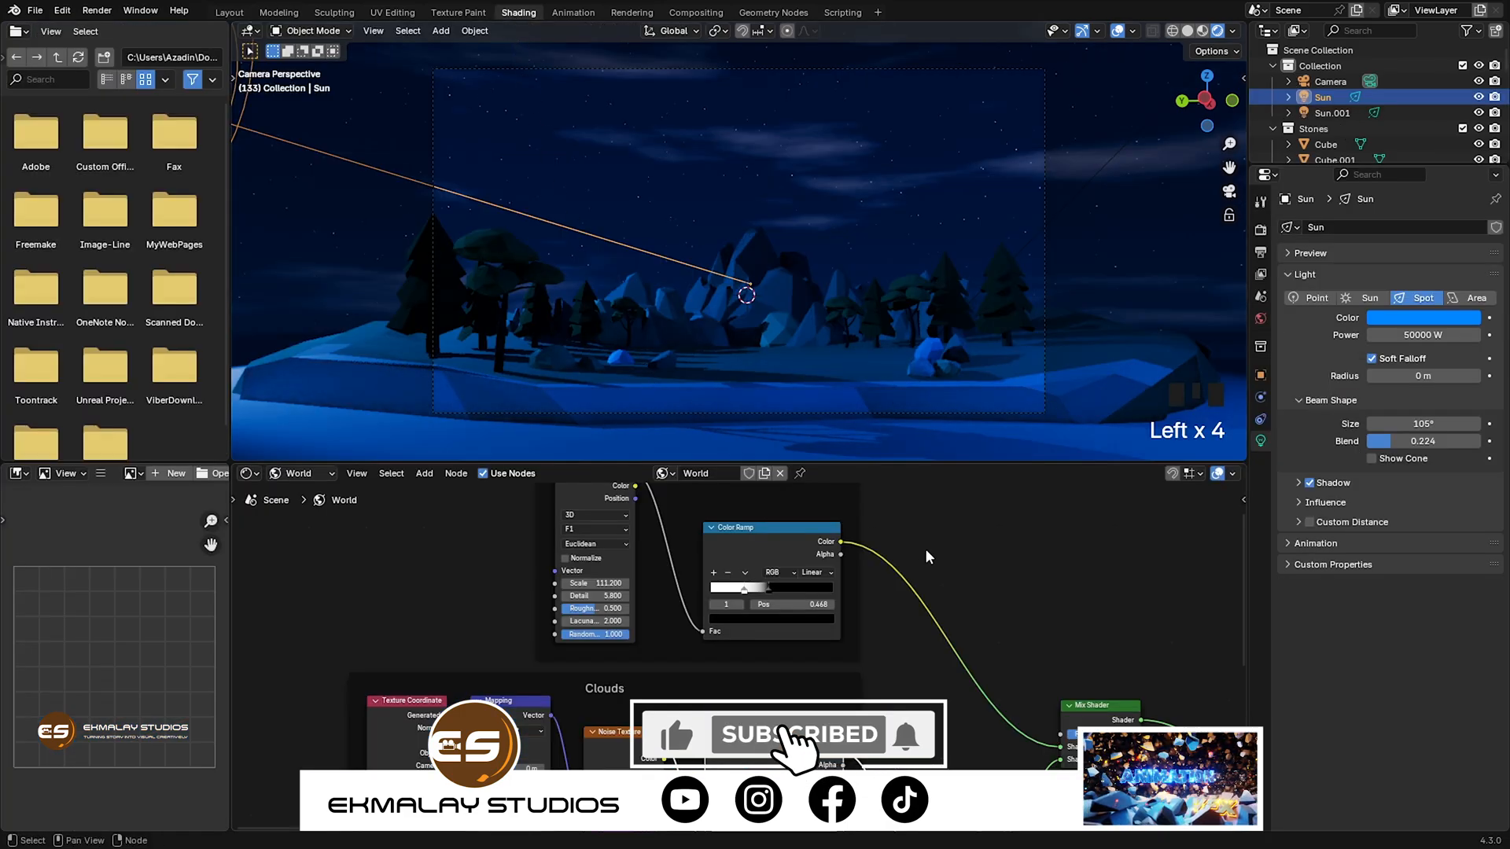
Try Fac values between 0.992 and 0.000 on the Mix Shader blending clouds and sky, and undo the change.
scroll(936, 572, "down", 2)
scroll(936, 574, "down", 2)
middle_click_drag(942, 618, 827, 514)
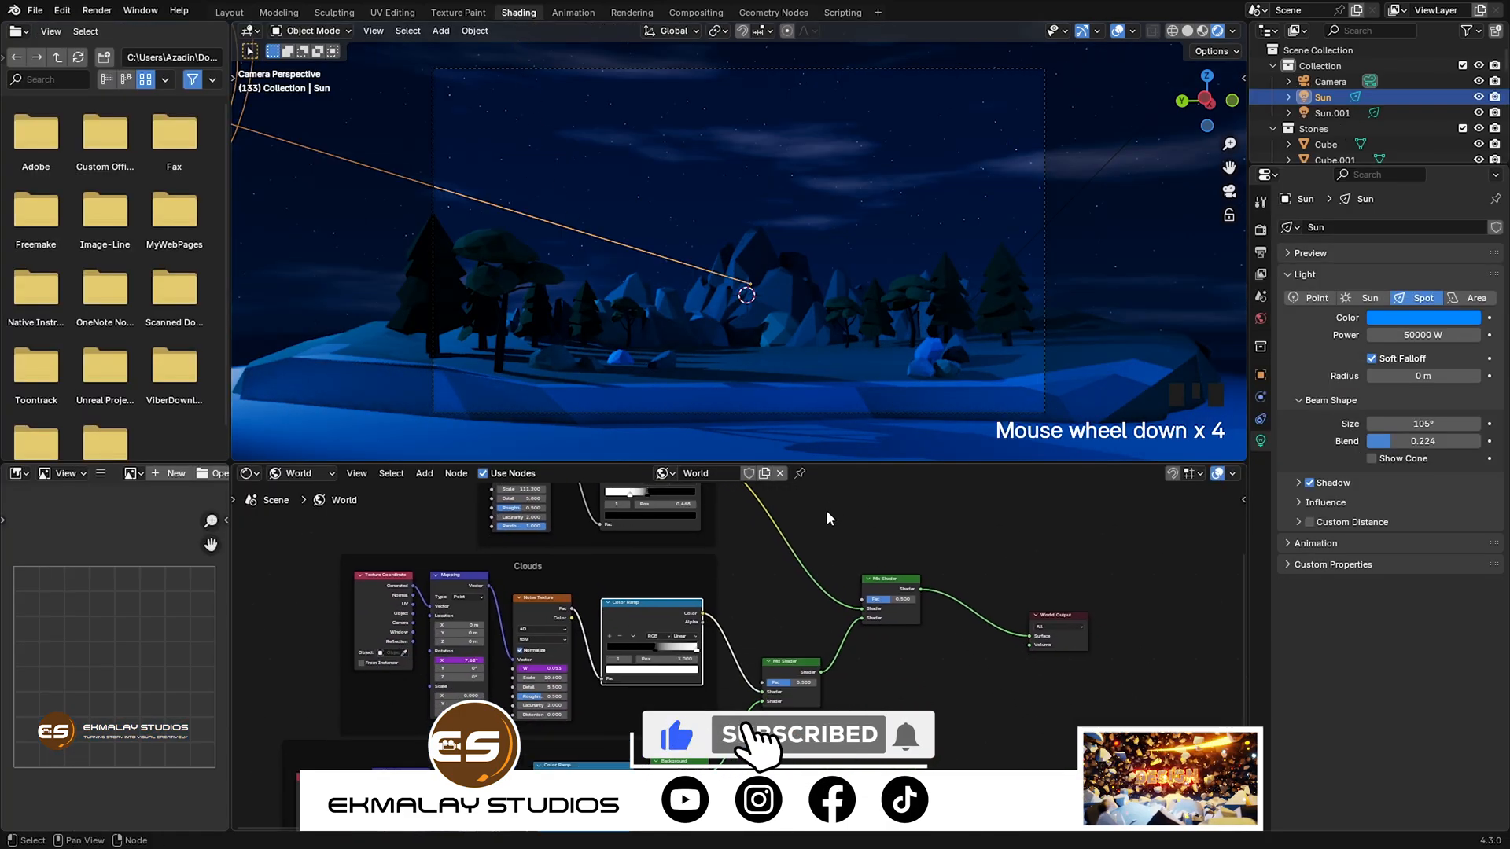
scroll(865, 626, "up", 3)
scroll(869, 632, "up", 1)
middle_click_drag(907, 725, 823, 713)
scroll(759, 664, "up", 2)
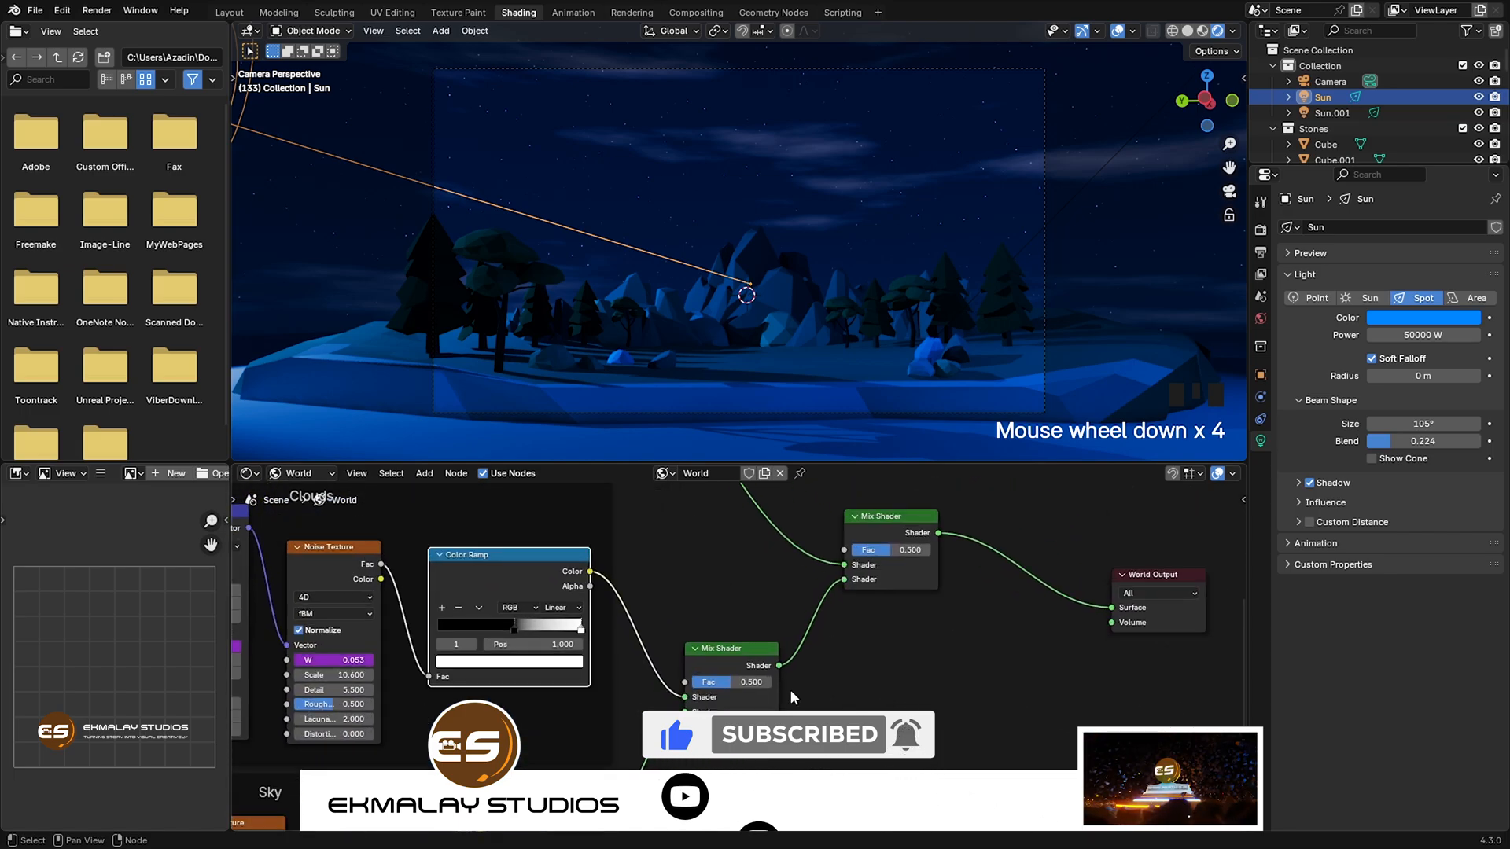
left_click_drag(730, 686, 766, 687)
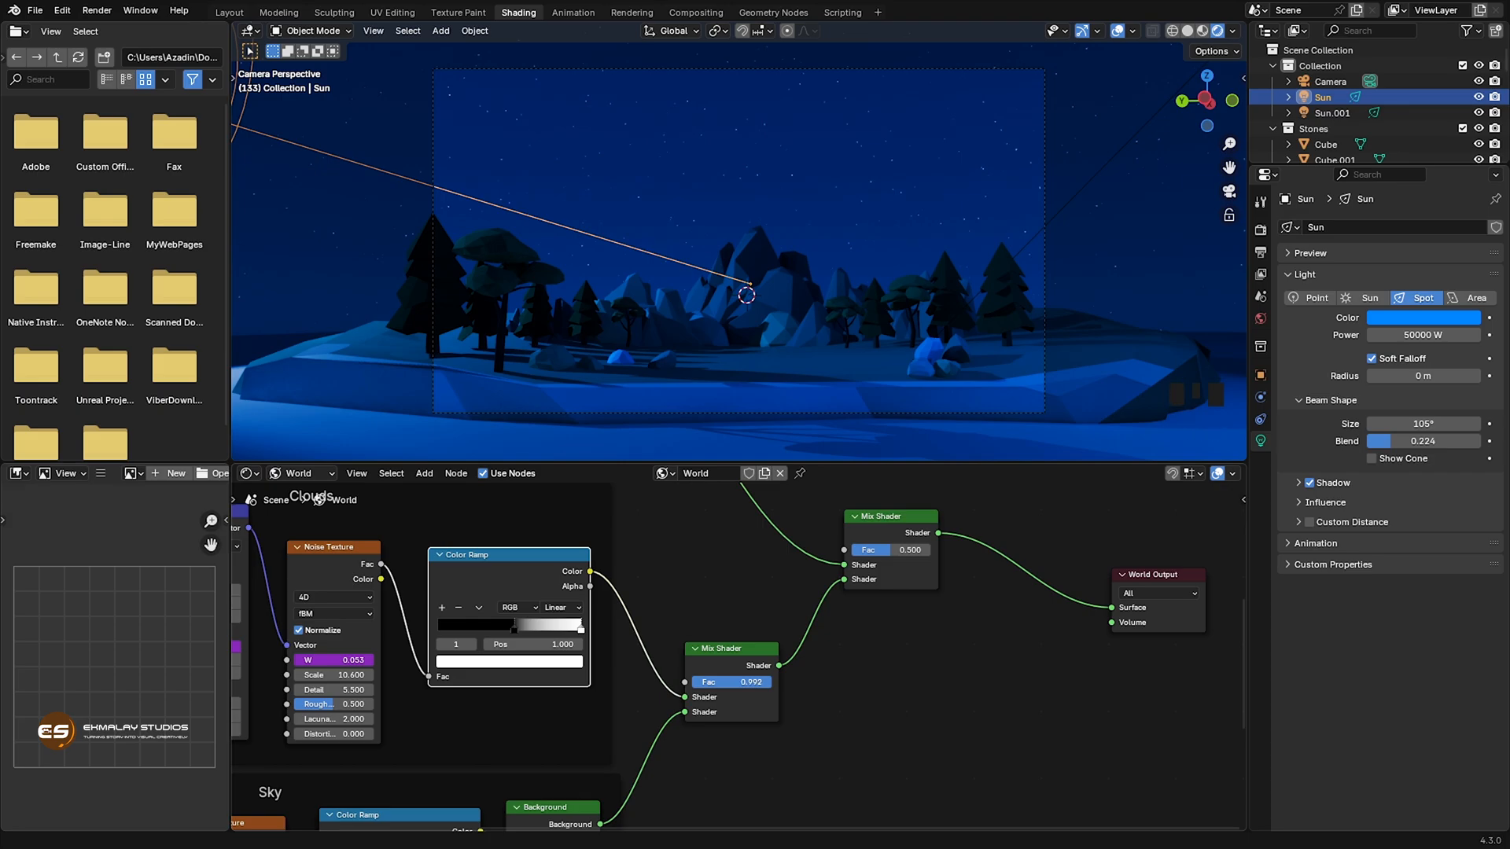
left_click_drag(770, 681, 694, 682)
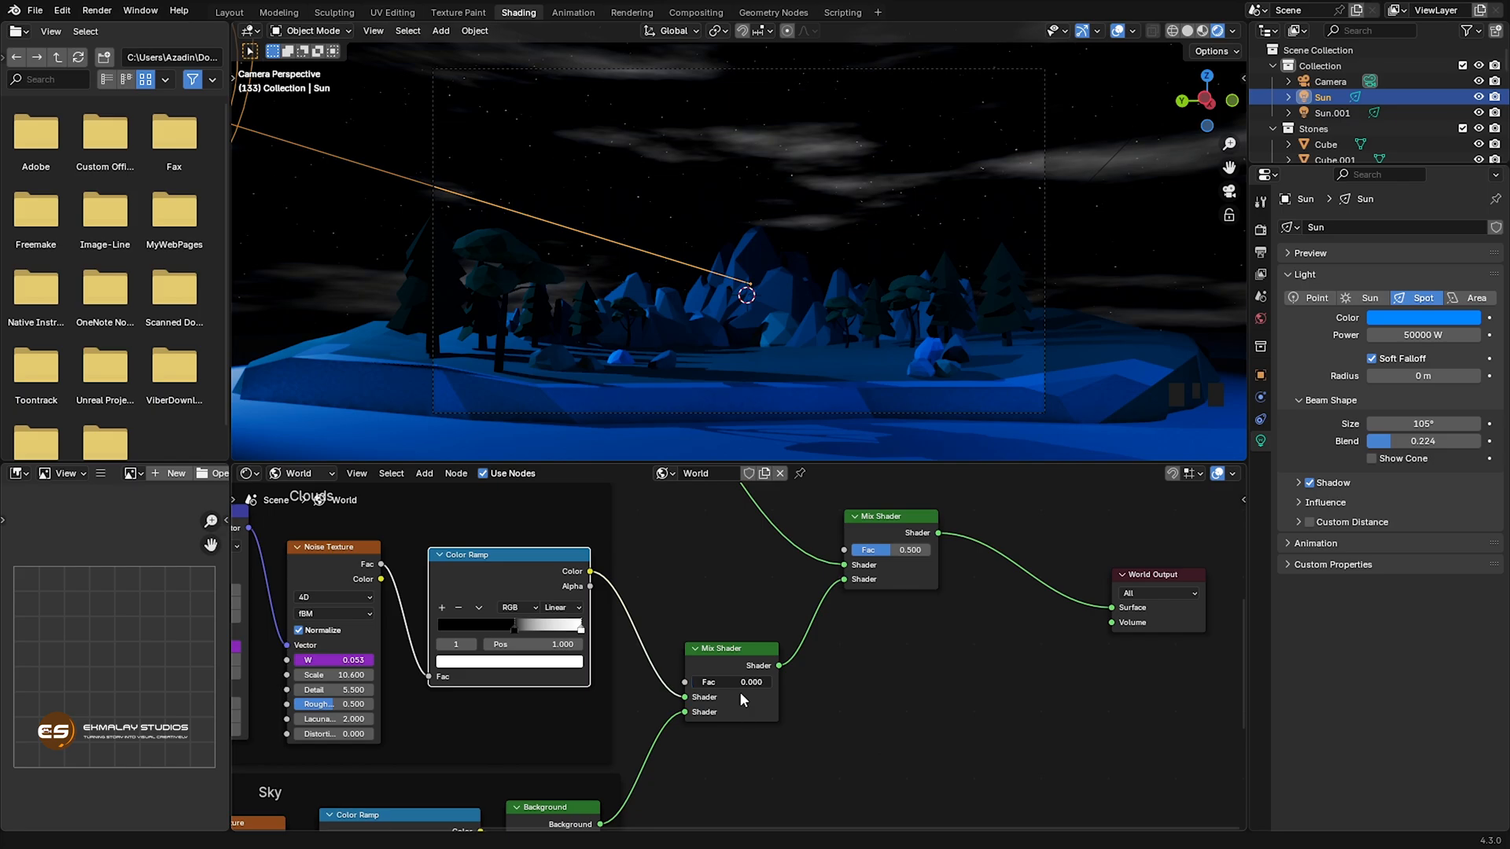
key("Return")
key("ctrl")
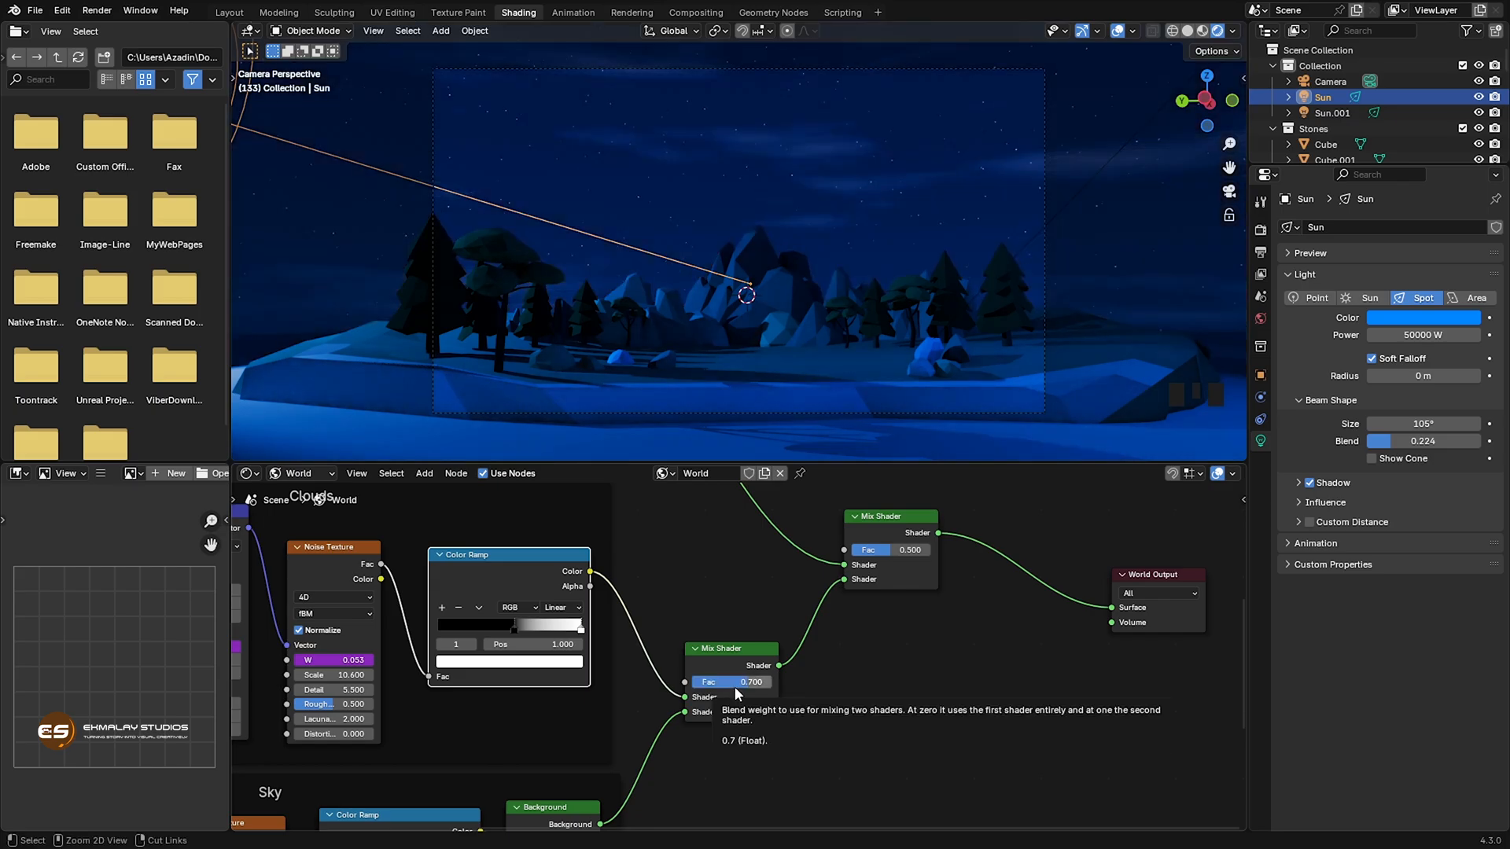
key("ctrl+z")
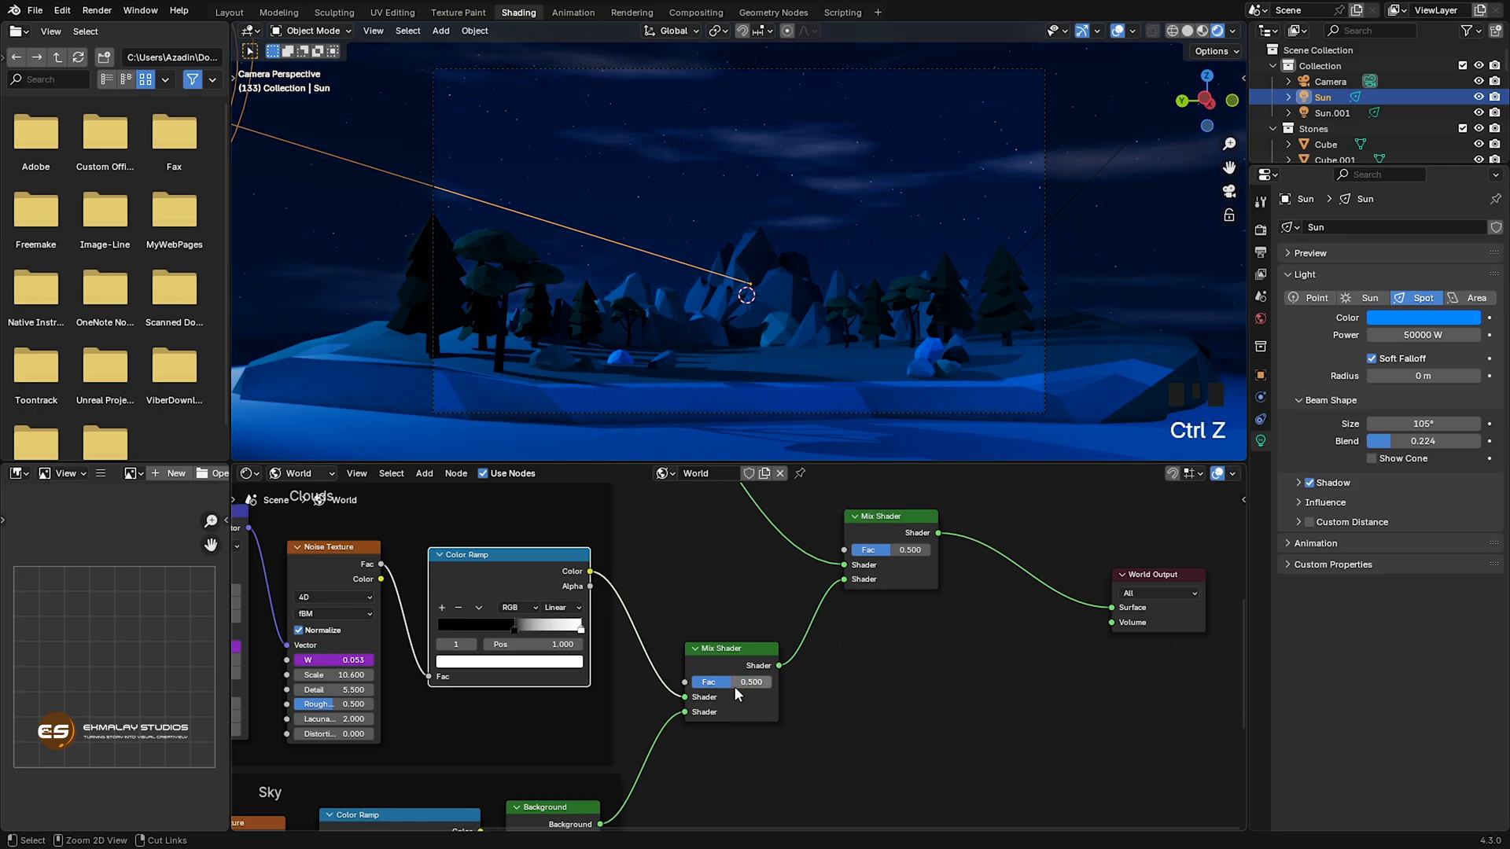
Raise the Fac of the final Mix Shader feeding World Output to 1.000 to preview the sky without stars.
middle_click_drag(972, 642, 936, 732)
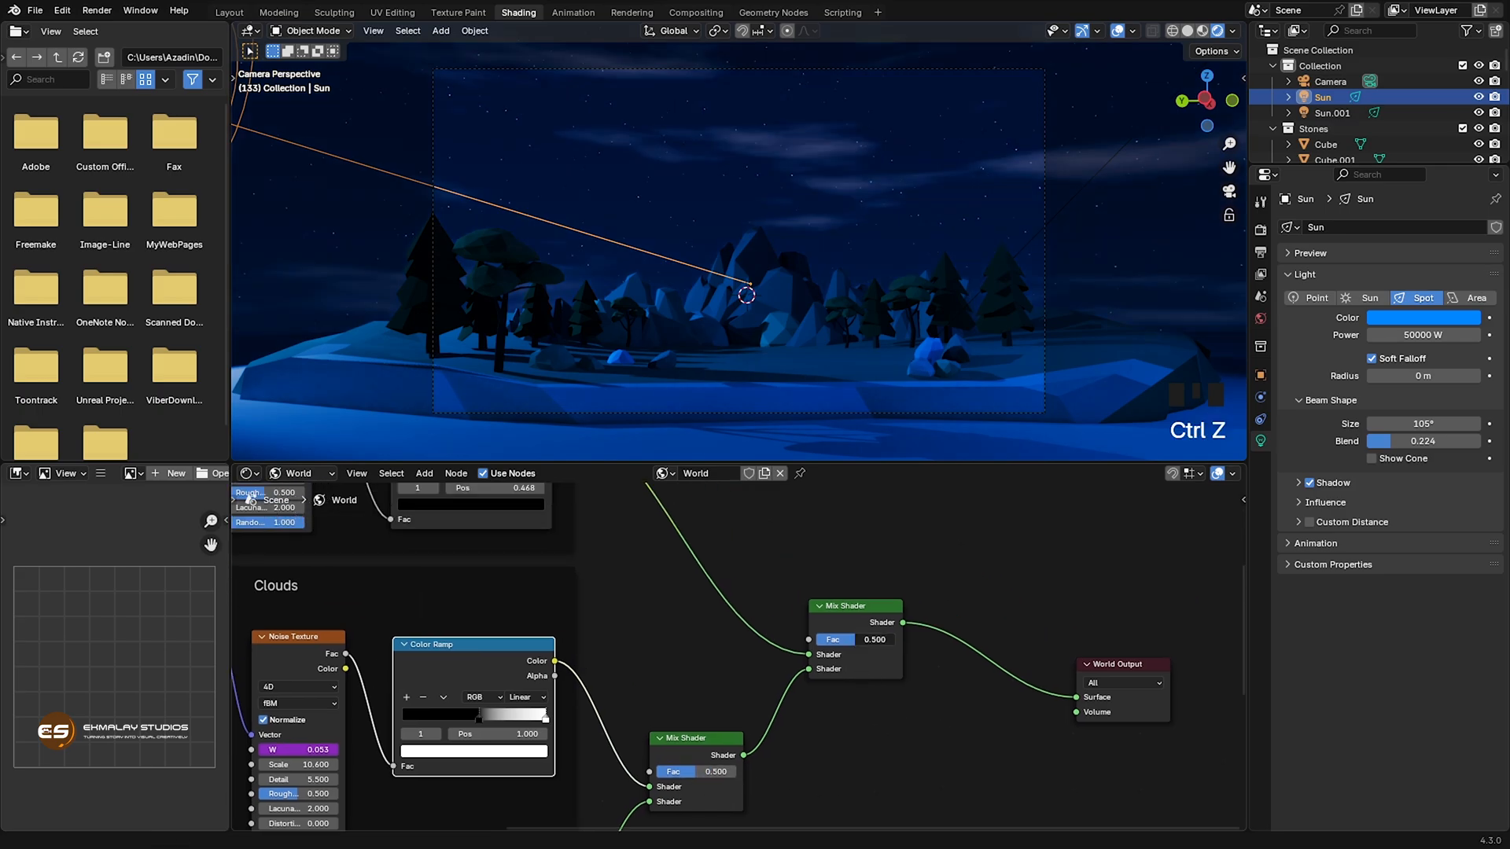
left_click_drag(854, 643, 897, 644)
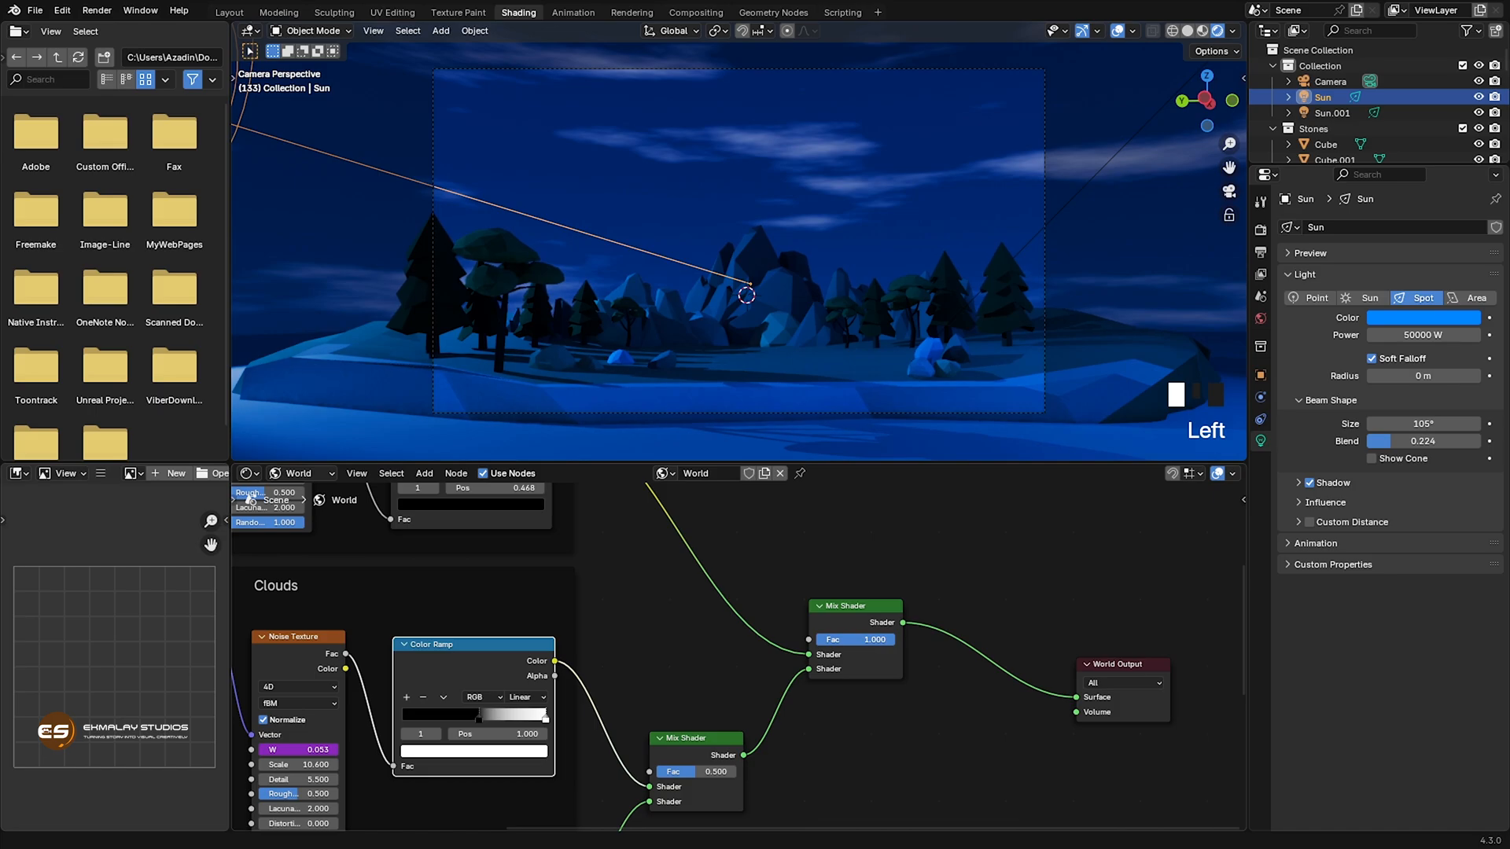
mouse_move(896, 644)
left_mouse_down()
mouse_move(857, 643)
mouse_move(897, 643)
left_mouse_up()
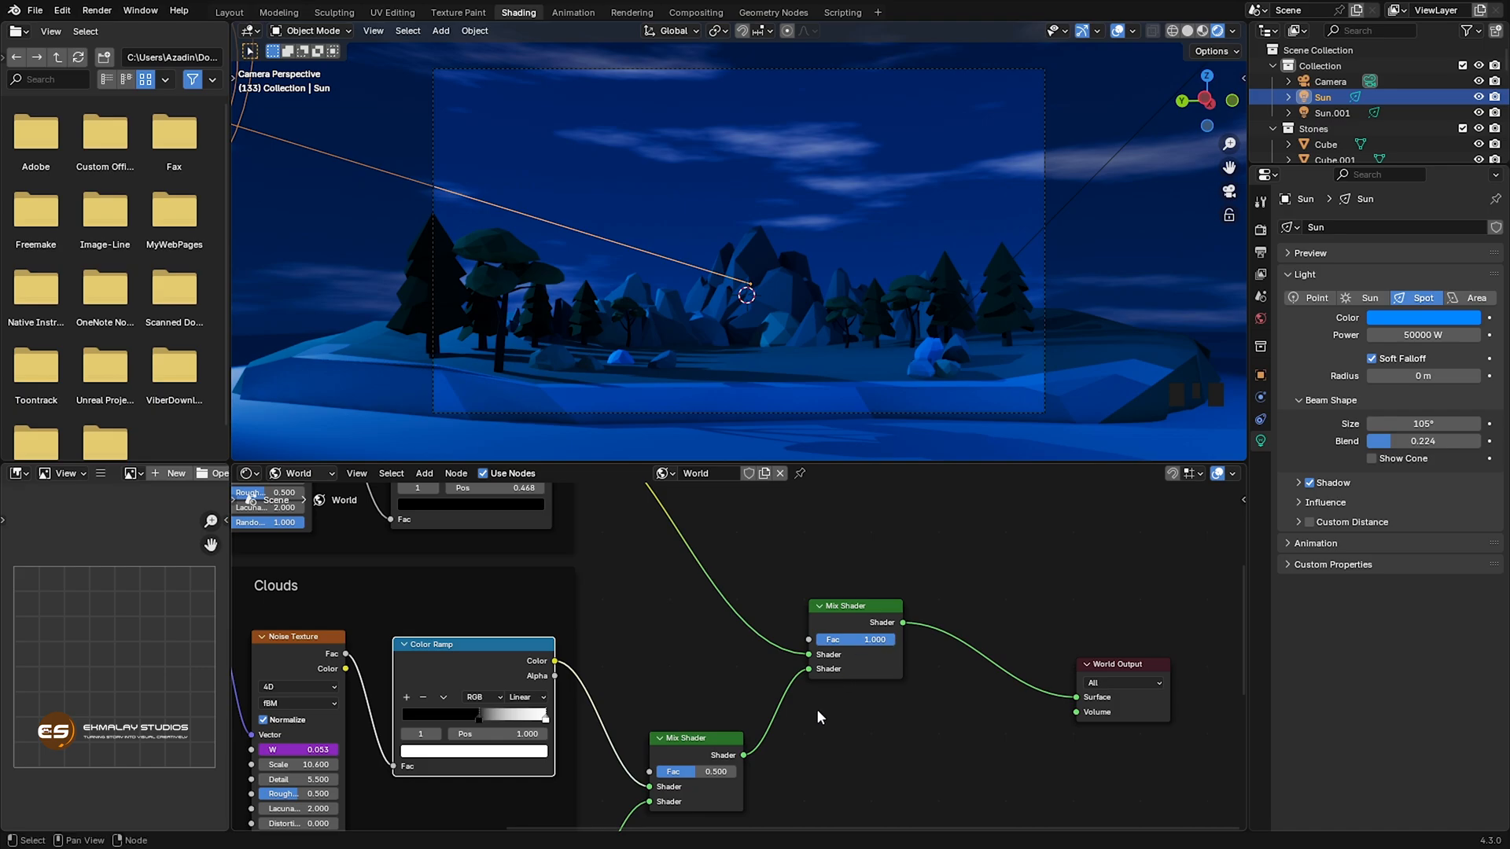
Review the Clouds and Sky nodes and set the final Mix Shader's Fac back to 0.500.
middle_click_drag(816, 744, 903, 592)
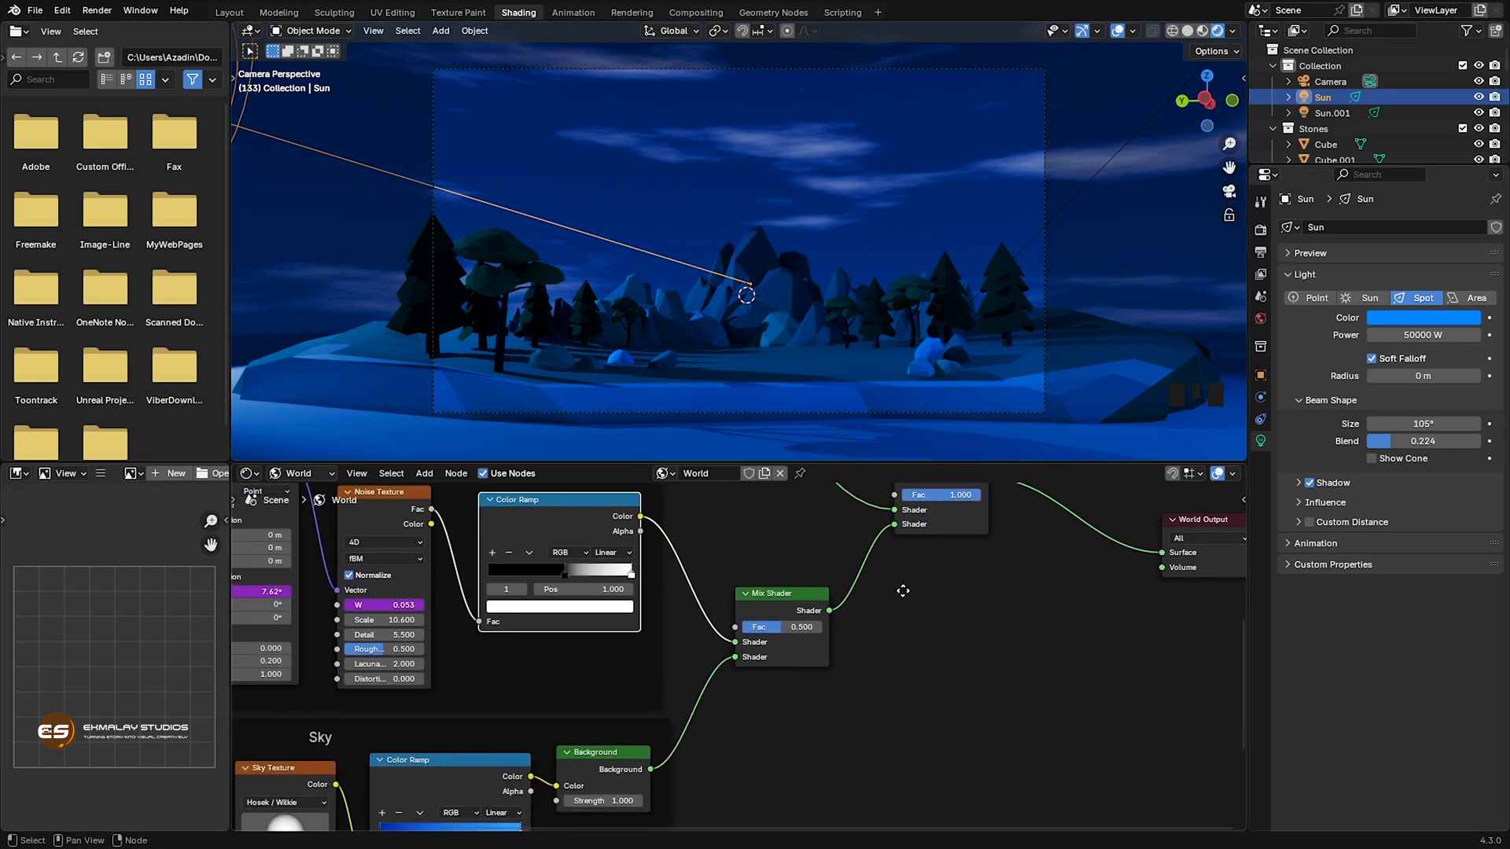
middle_click_drag(502, 696, 534, 611)
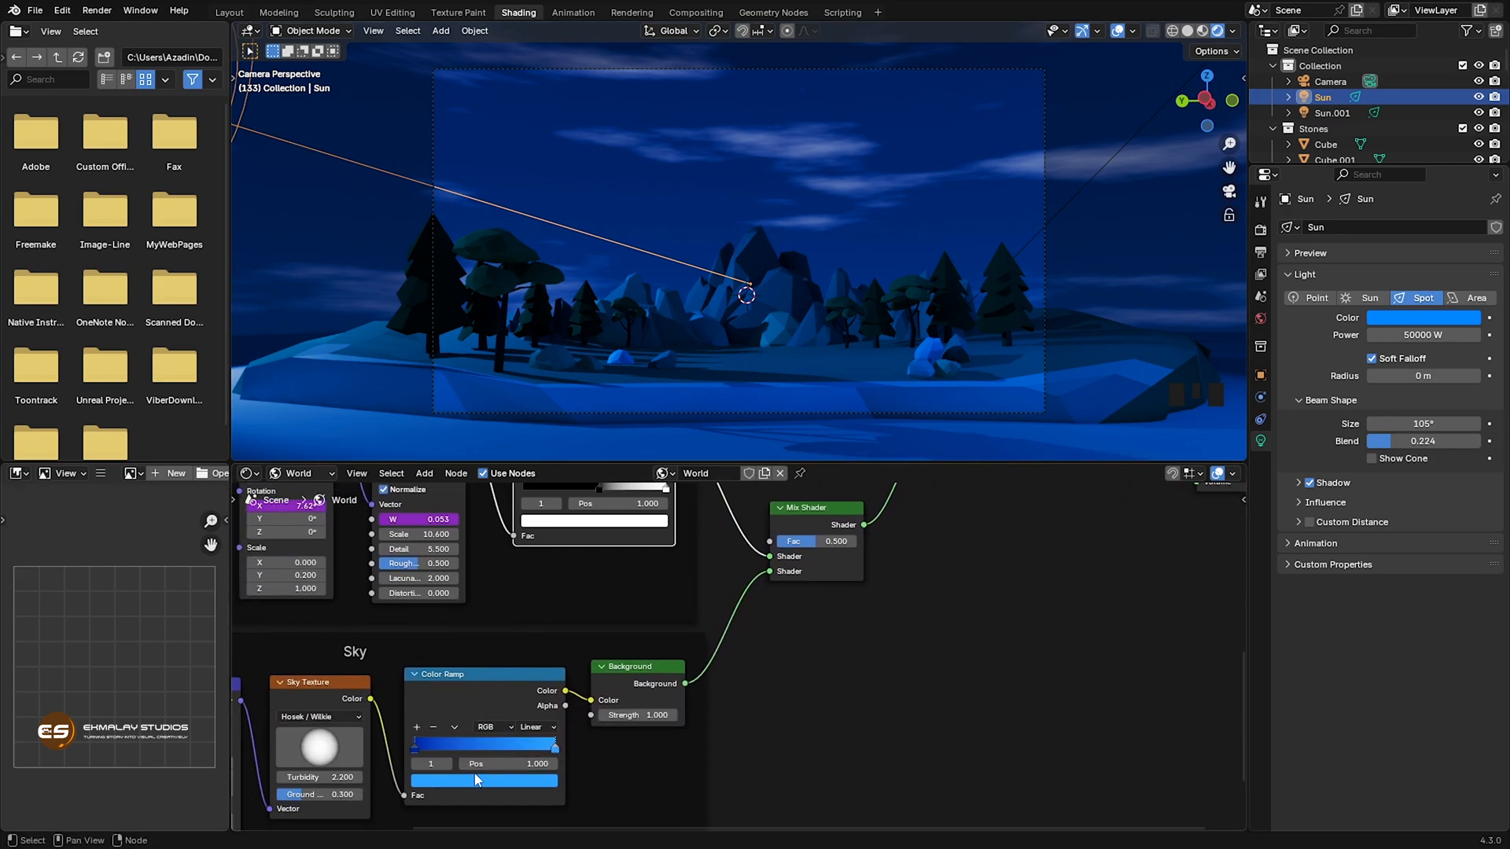
scroll(885, 616, "down", 2)
middle_click_drag(912, 587, 848, 669)
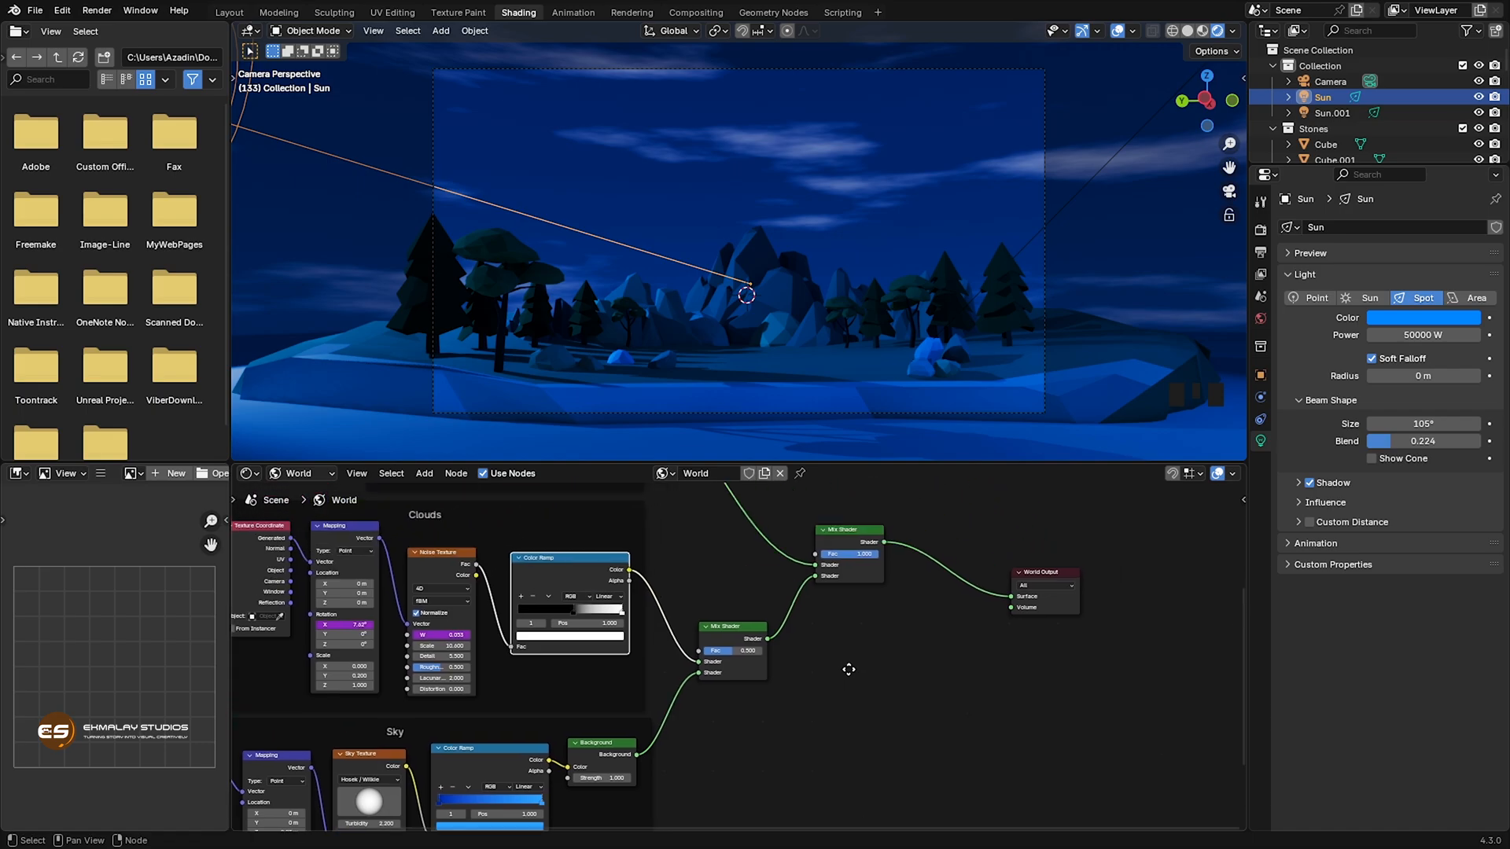
scroll(849, 675, "down", 2)
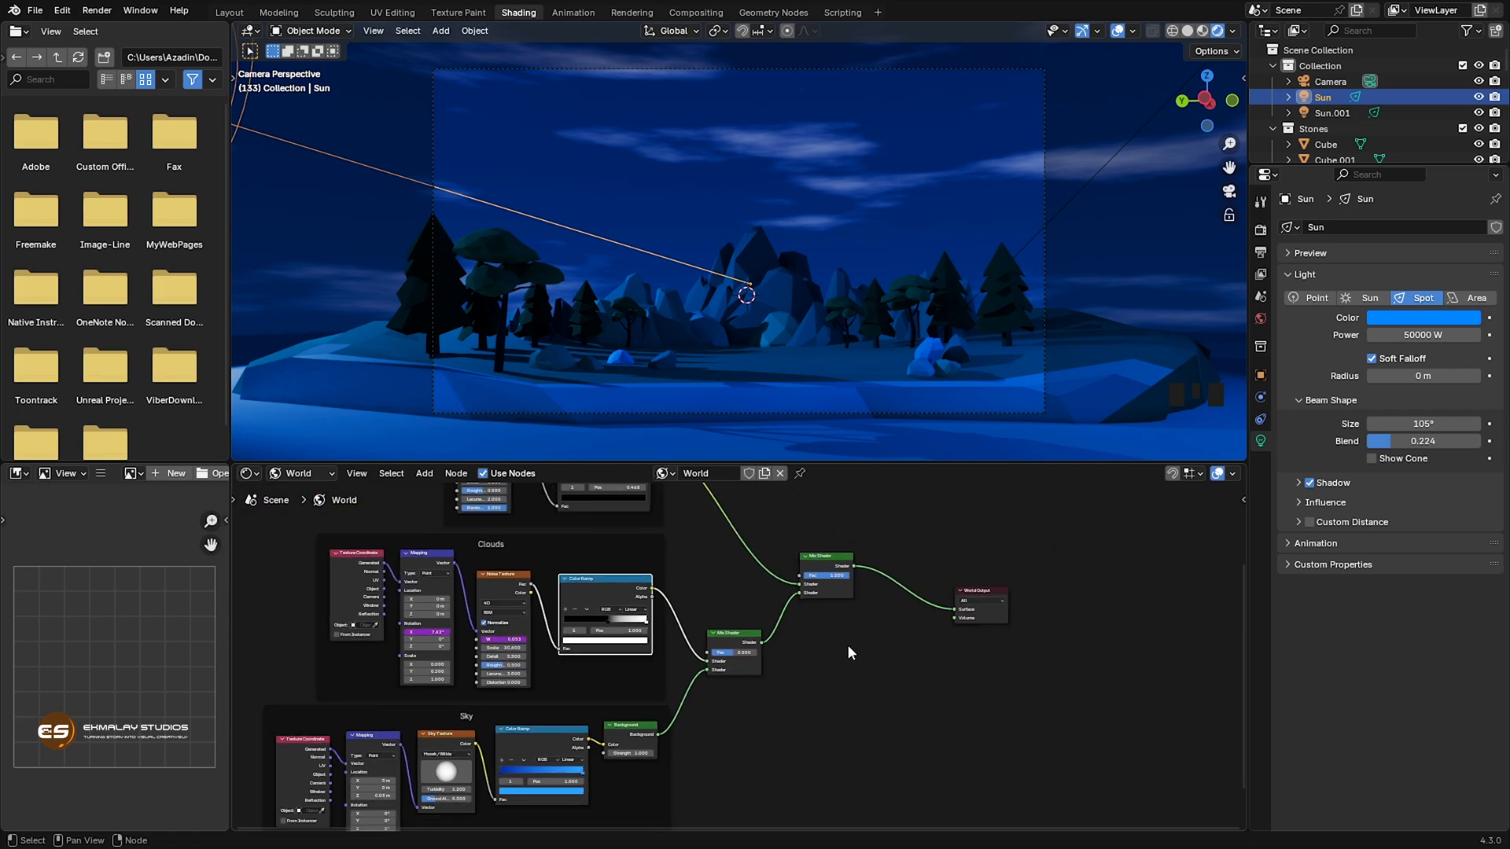
scroll(951, 616, "up", 4)
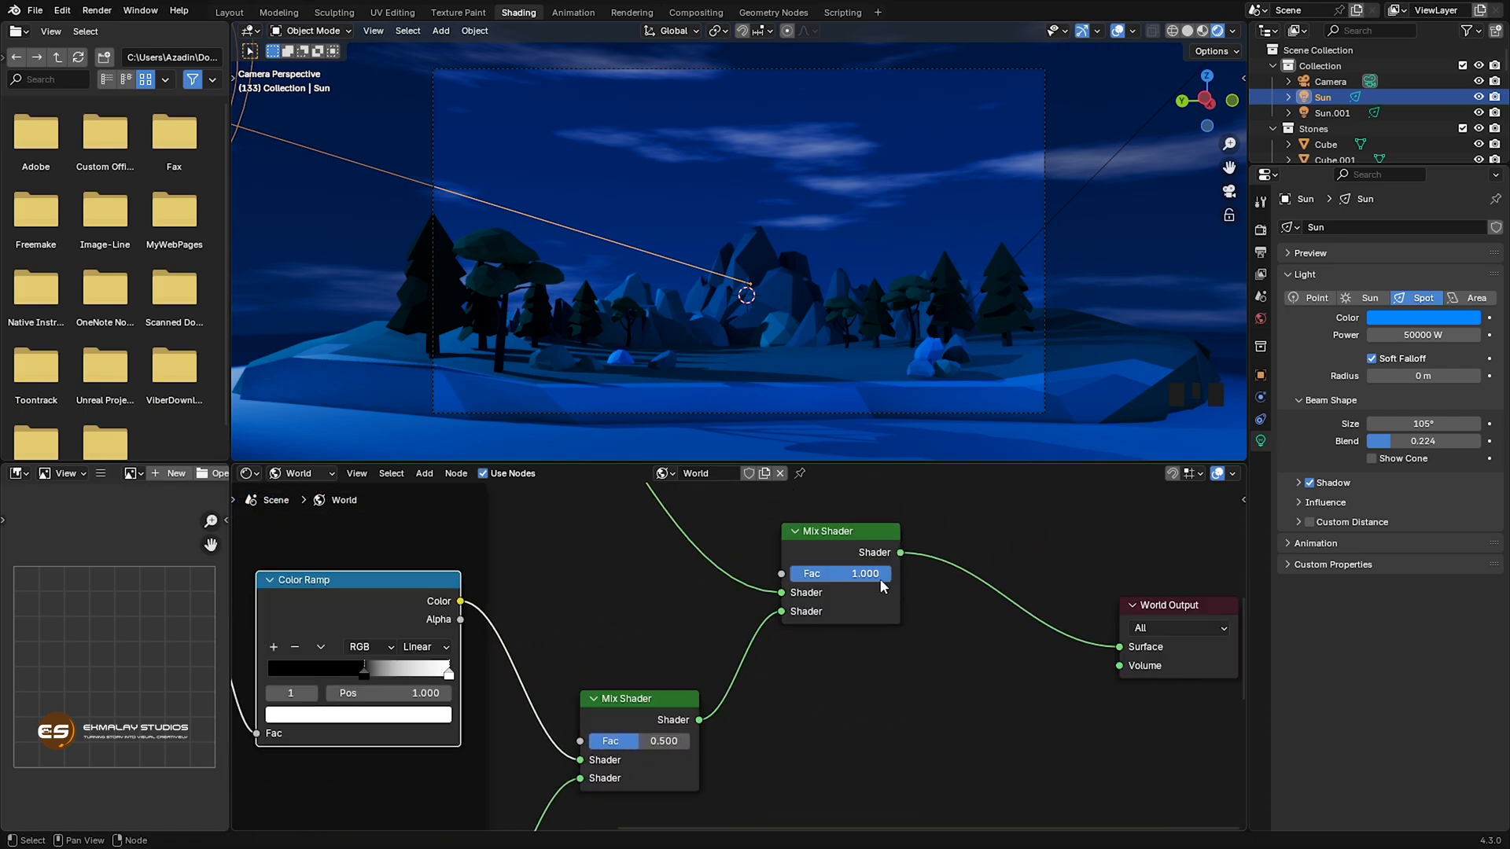
left_click_drag(865, 574, 815, 574)
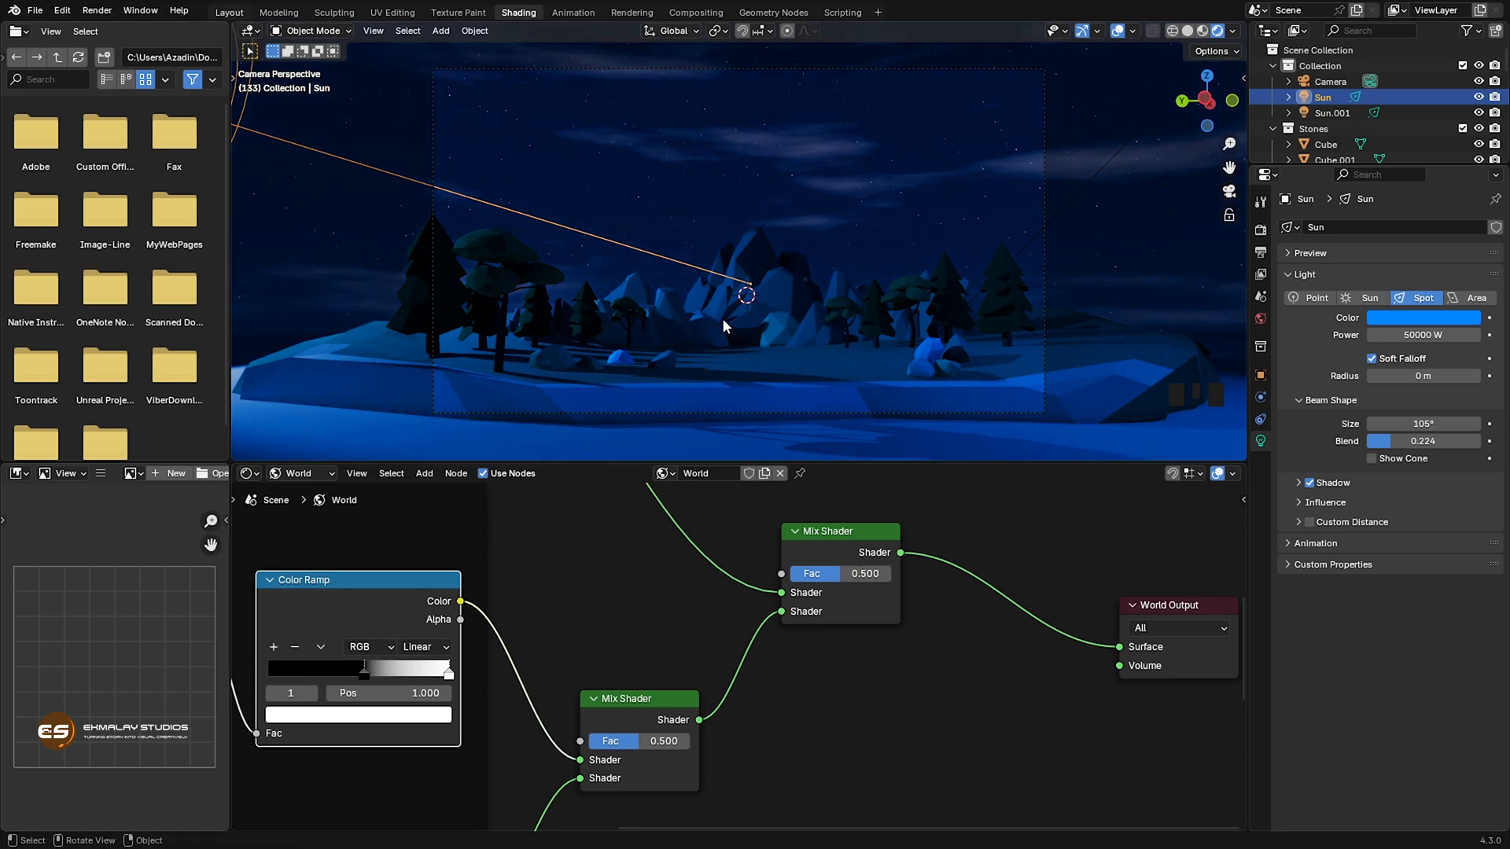
Switch to the Layout workspace and deselect the Sun spotlight for a clear view of the scene.
left_click(229, 12)
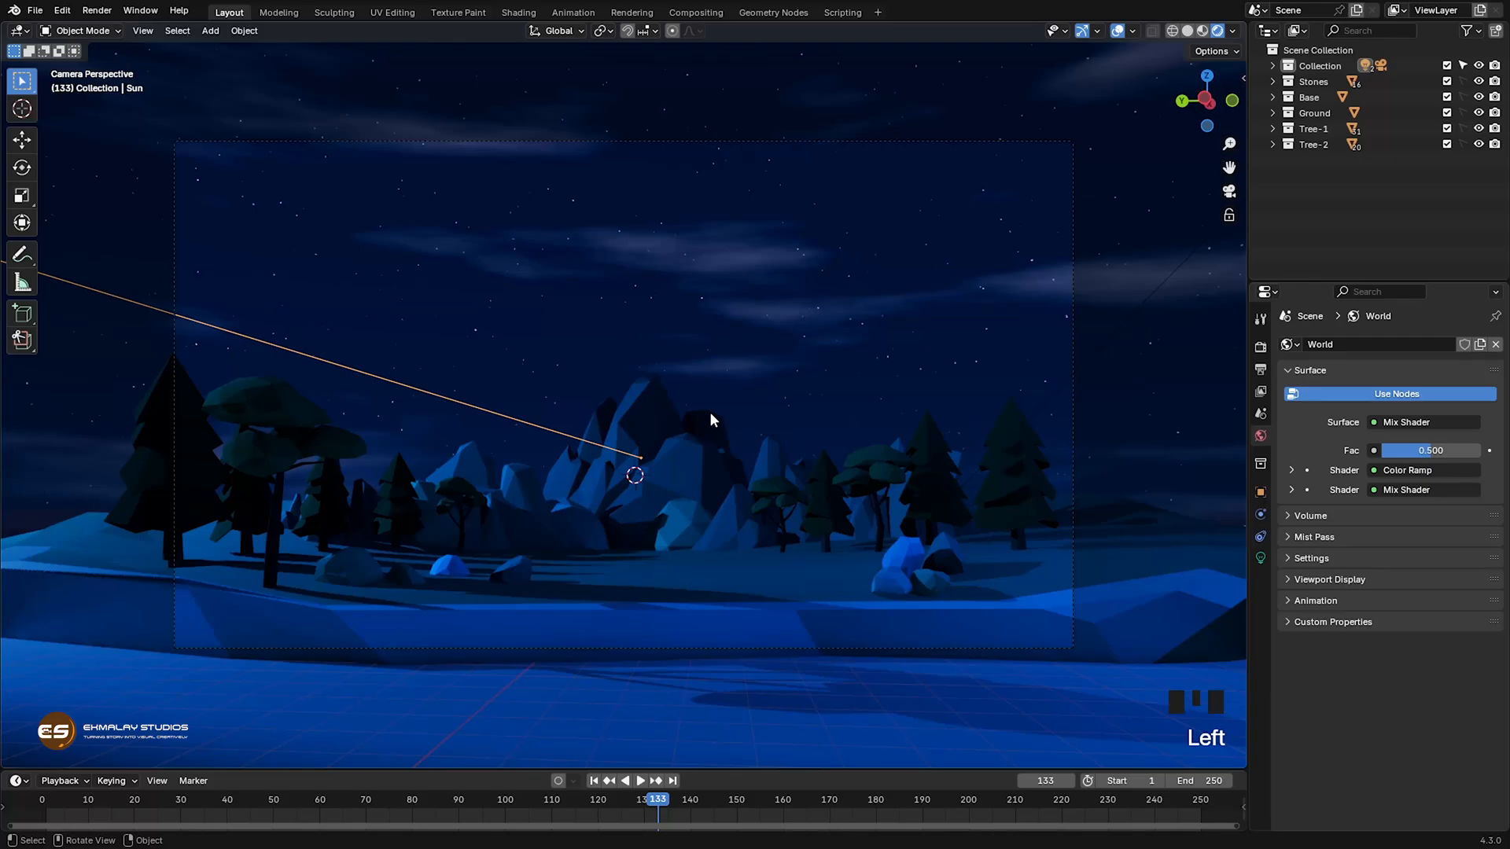
left_click(750, 367)
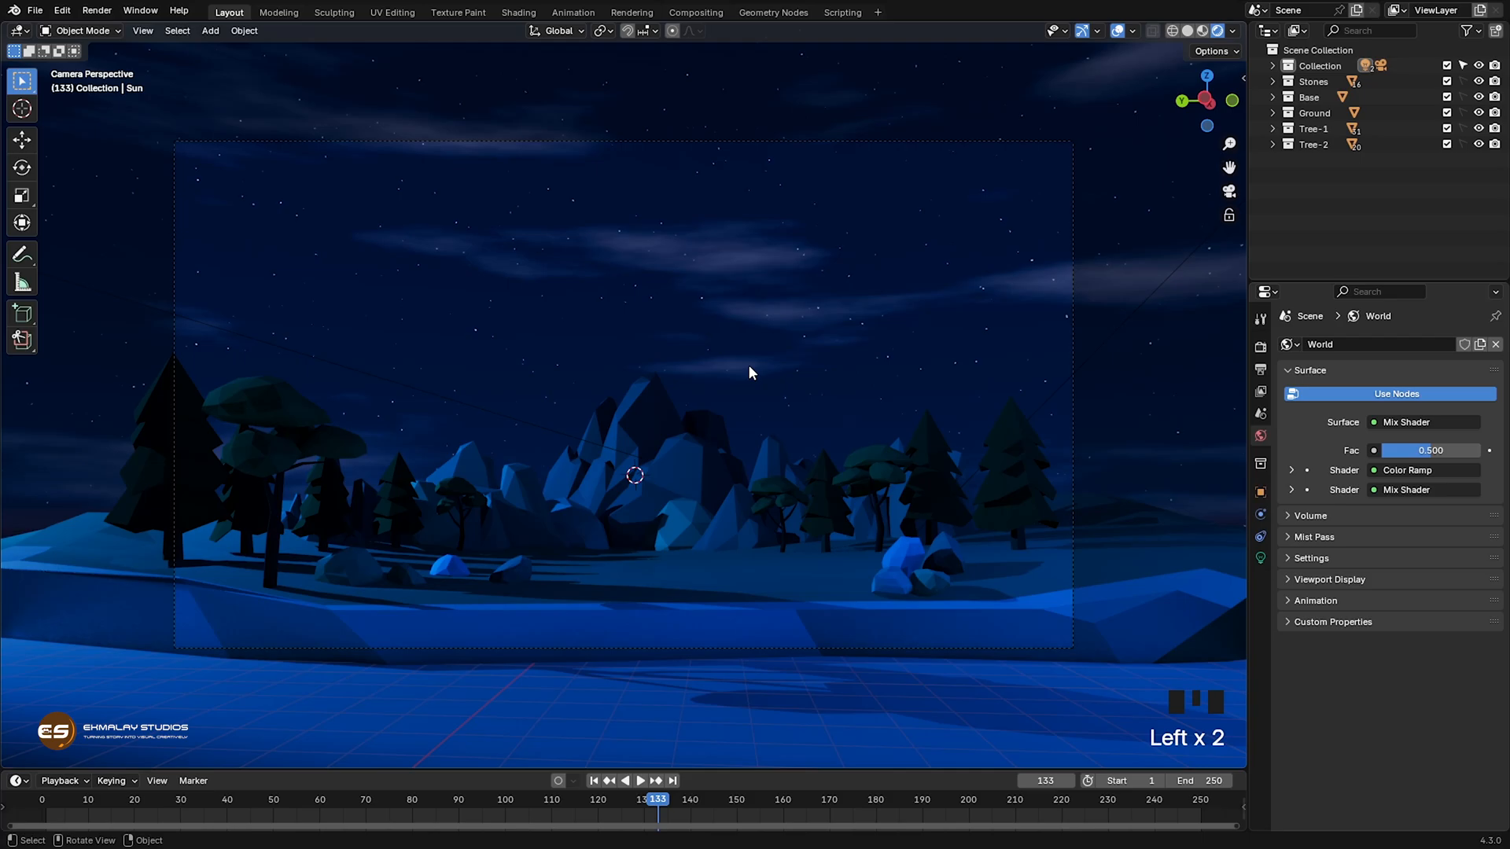